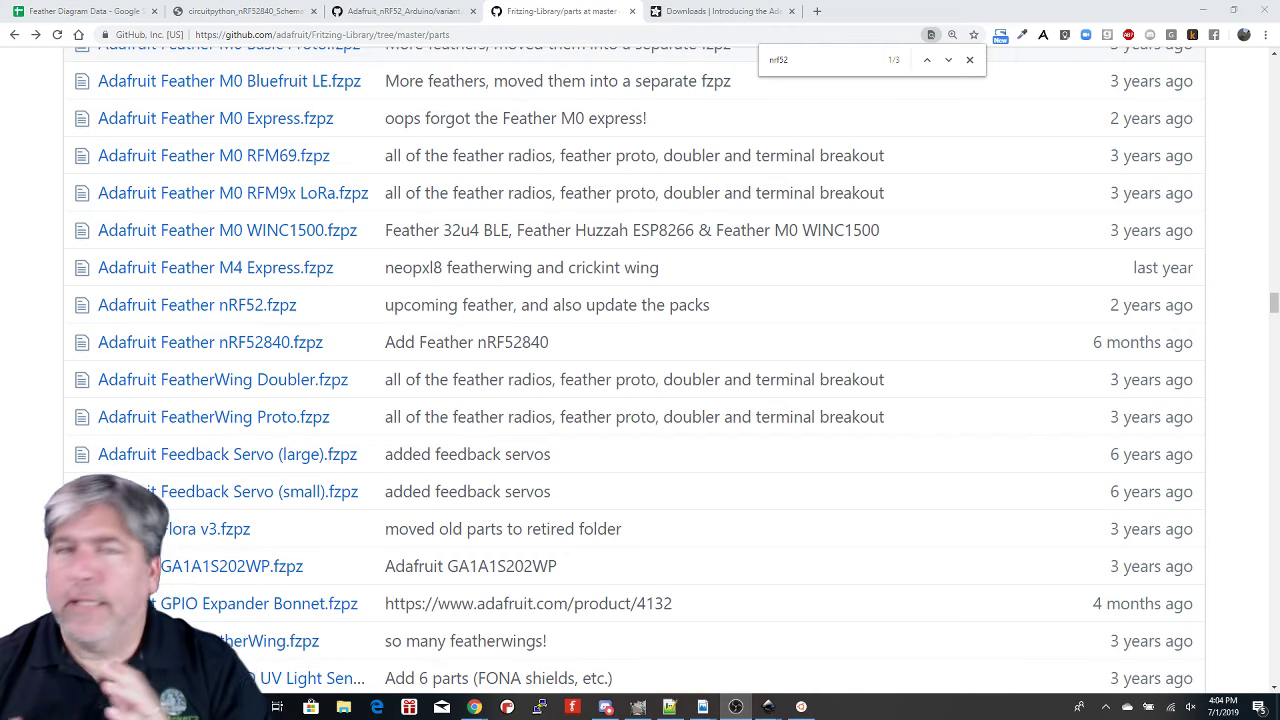
- Switch from GitHub to the FeatherTemplate.svg pinout diagram in Inkscape
{"action": "key", "text": "alt+Tab"}
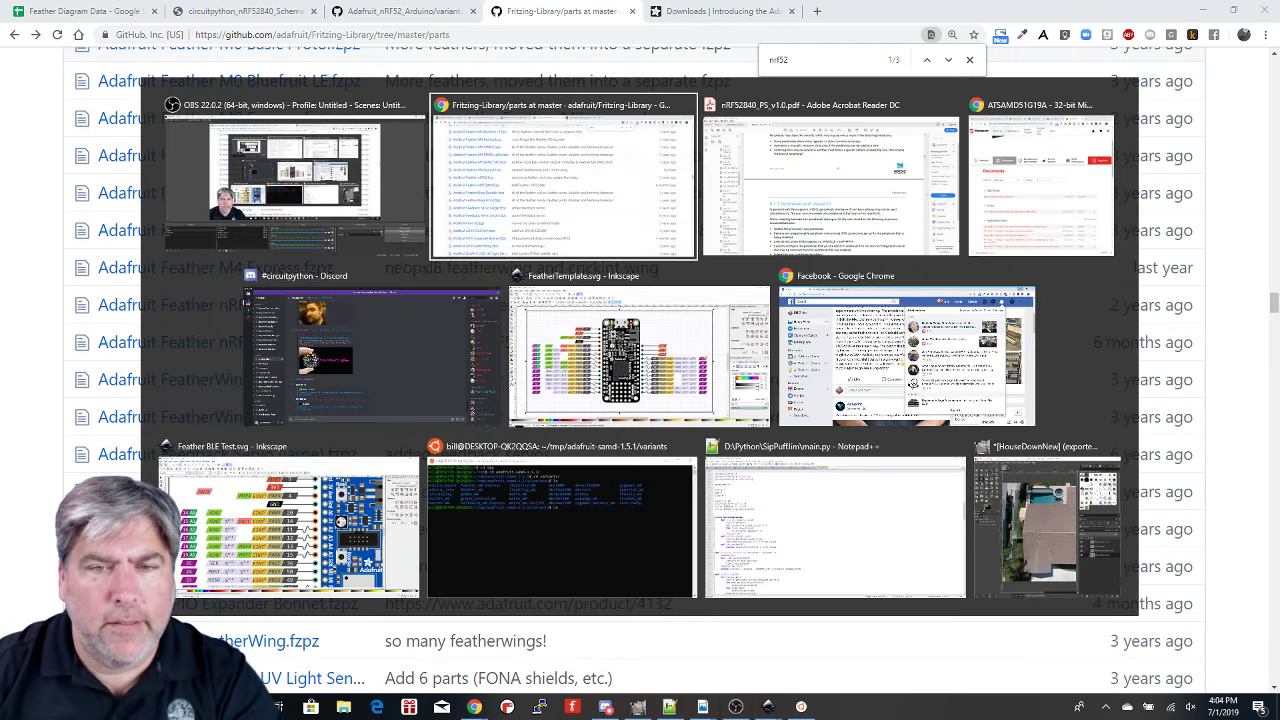
{"action": "key", "text": "alt+Tab"}
{"action": "key", "text": "alt+Tab"}
{"action": "key", "text": "alt+Tab"}
{"action": "key", "text": "alt+Tab"}
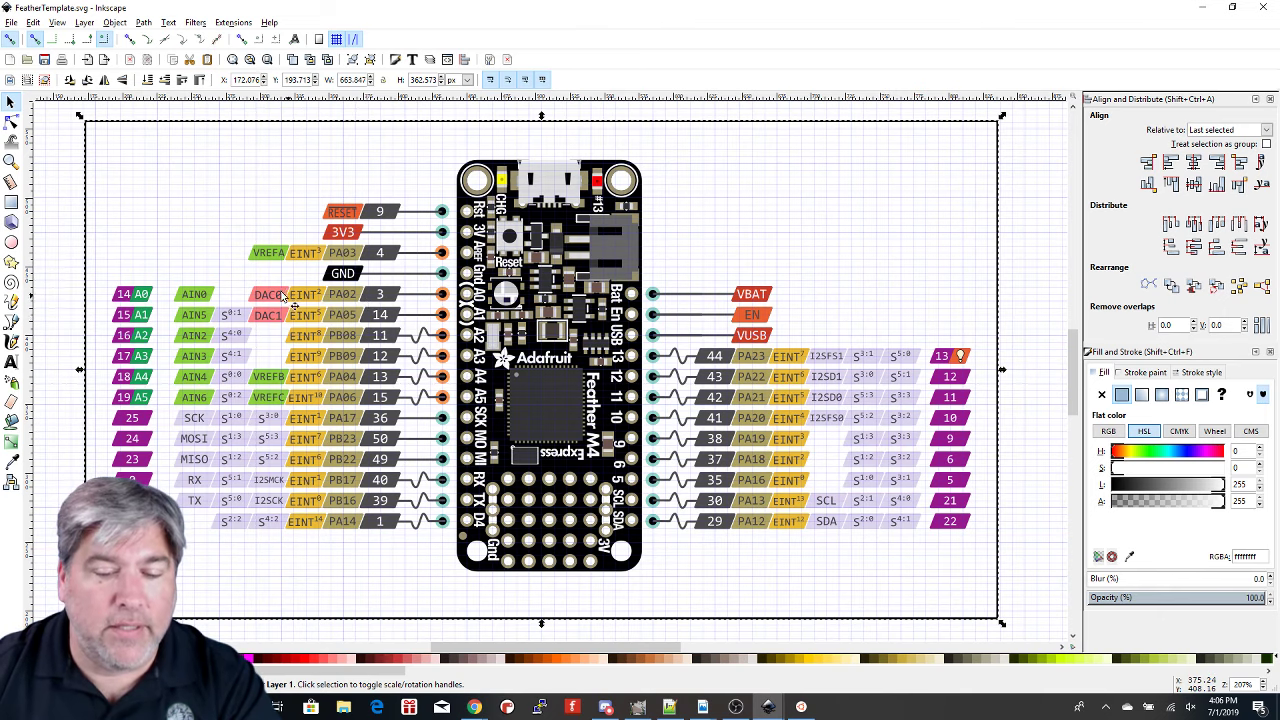
{"action": "scroll", "coordinate": [262, 300], "scroll_direction": "up", "scroll_amount": 2, "text": "ctrl"}
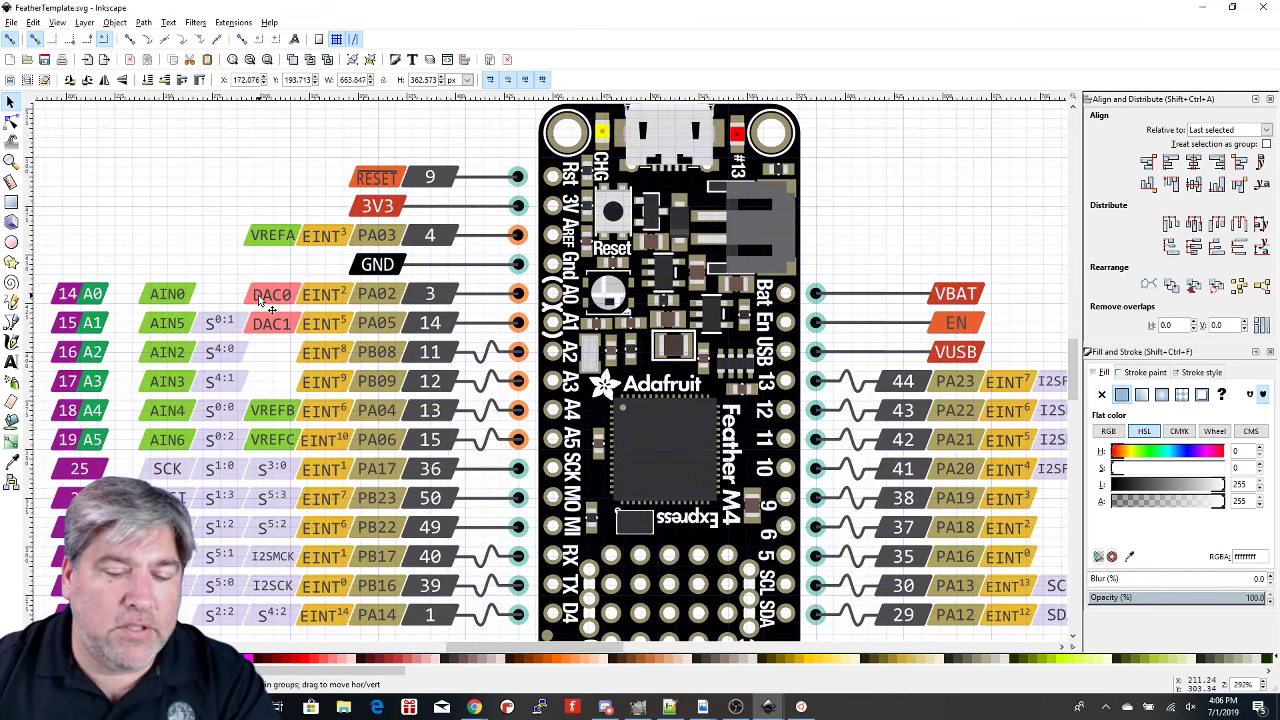
{"action": "scroll", "coordinate": [262, 305], "scroll_direction": "up", "scroll_amount": 1, "text": "ctrl"}
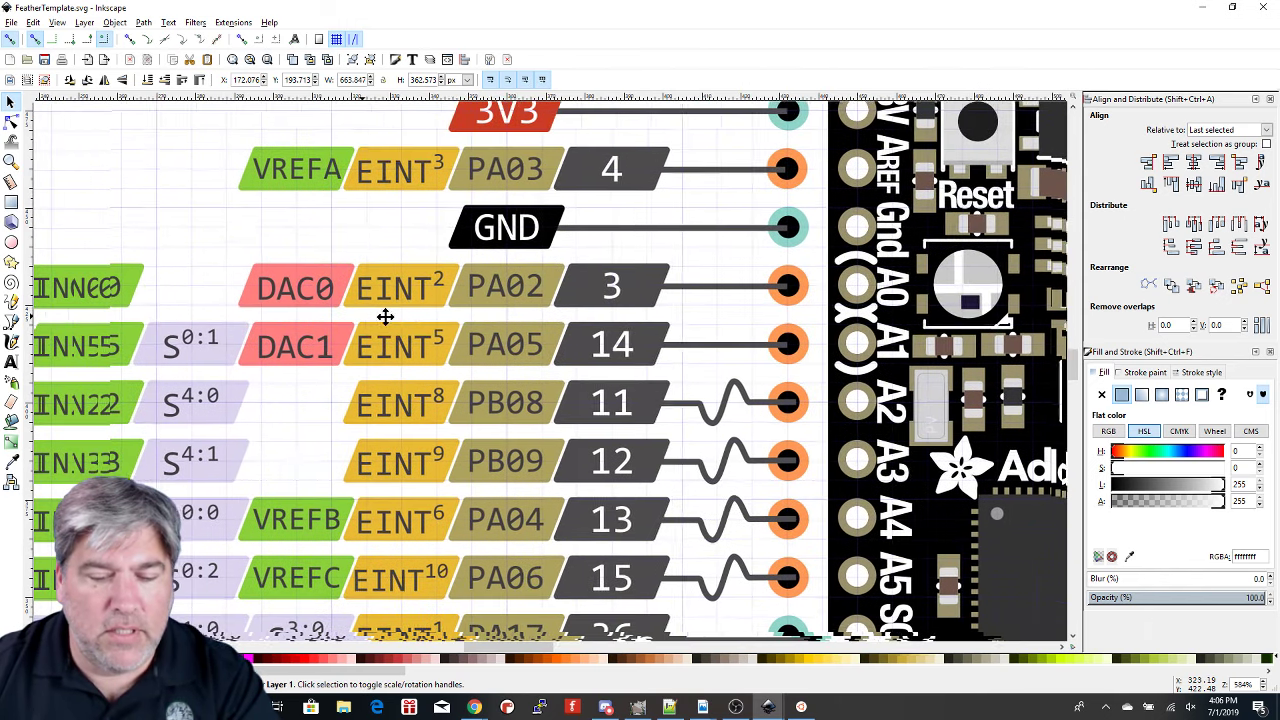
{"action": "scroll", "coordinate": [320, 318], "scroll_direction": "left", "scroll_amount": 5}
{"action": "scroll", "coordinate": [500, 331], "scroll_direction": "up", "scroll_amount": 1}
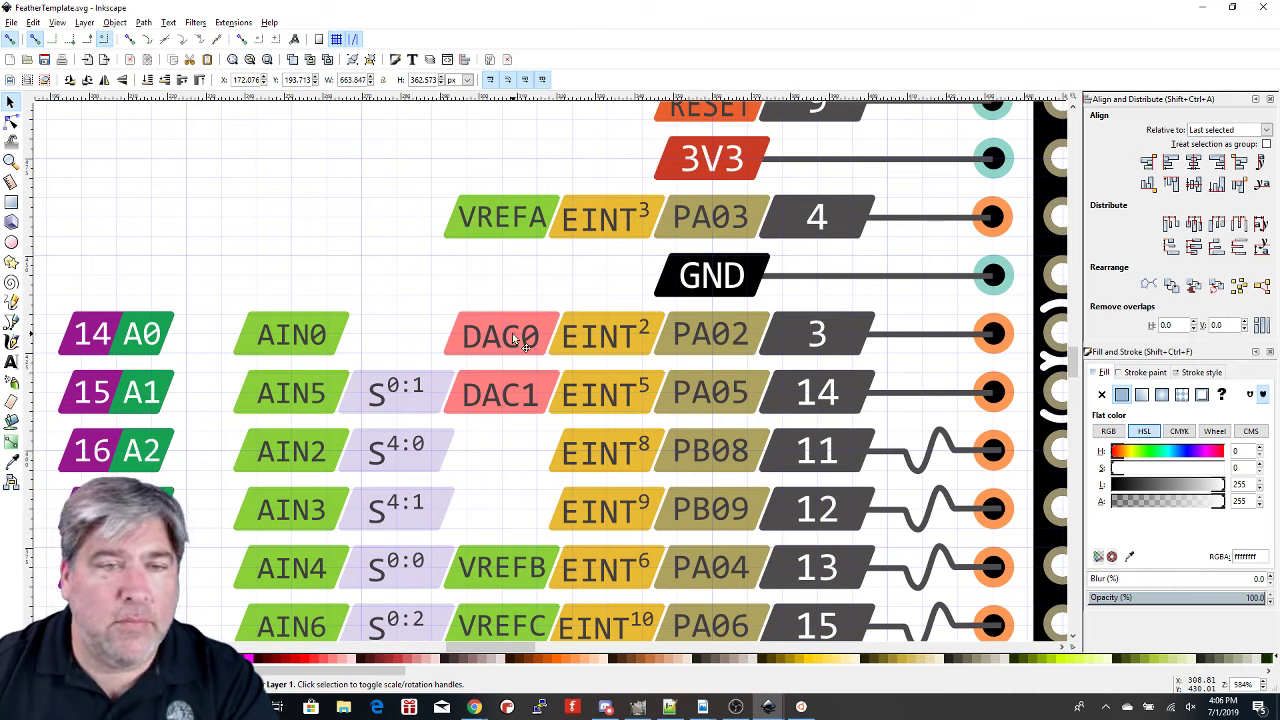
{"action": "mouse_move", "coordinate": [512, 333]}
{"action": "left_mouse_down"}
{"action": "mouse_move", "coordinate": [484, 444]}
{"action": "mouse_move", "coordinate": [493, 518]}
{"action": "mouse_move", "coordinate": [530, 511]}
{"action": "mouse_move", "coordinate": [514, 511]}
{"action": "mouse_move", "coordinate": [517, 332]}
{"action": "left_mouse_up"}
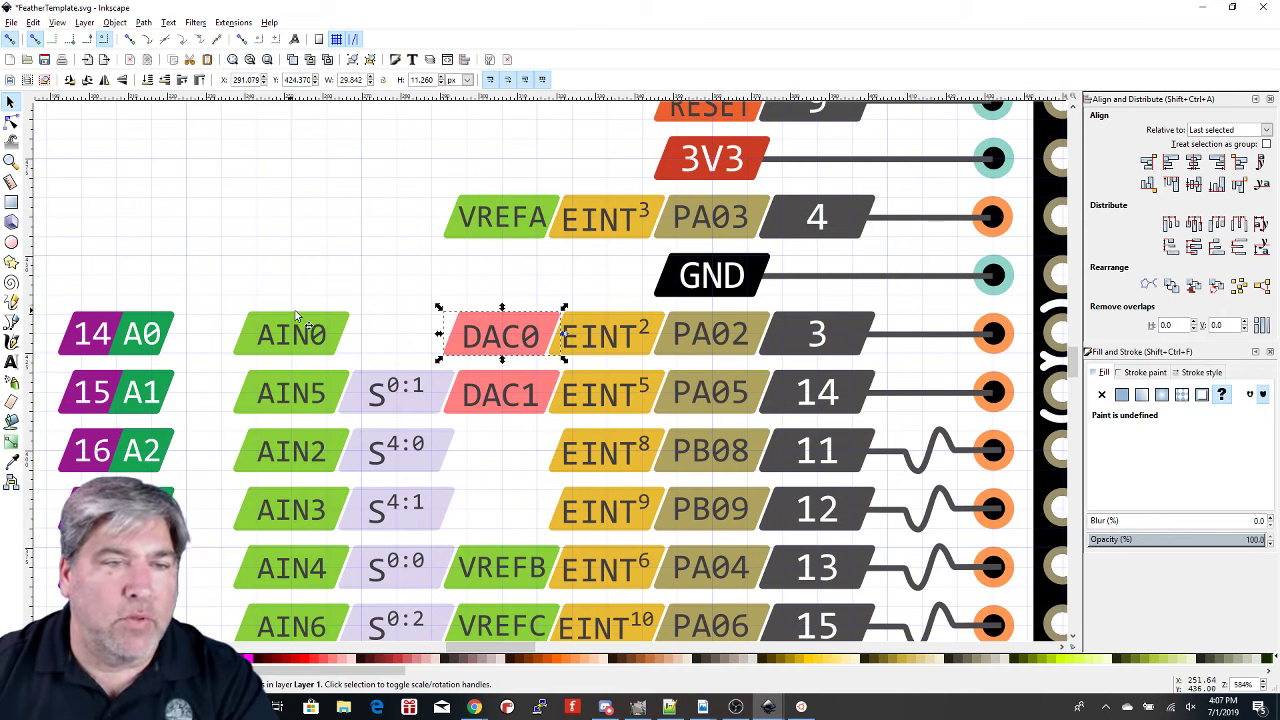
{"action": "left_click", "coordinate": [313, 342]}
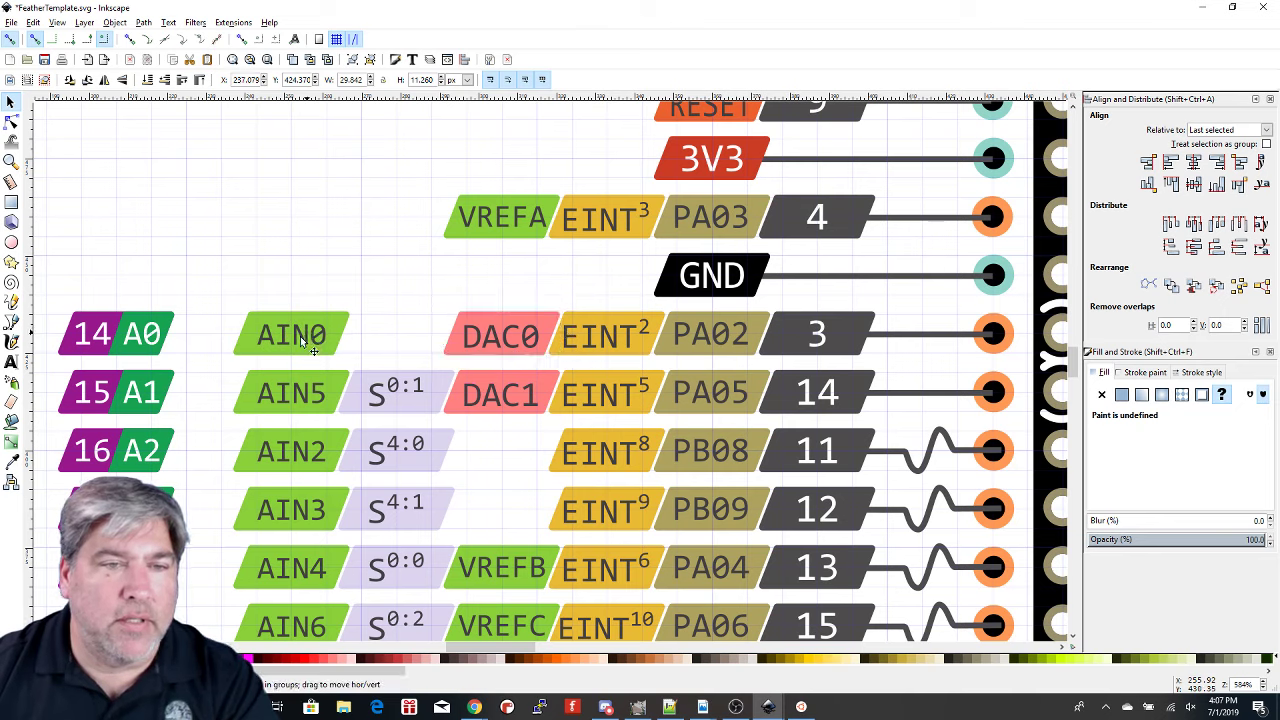
{"action": "key", "text": "ctrl+d"}
{"action": "left_click_drag", "start_coordinate": [306, 337], "coordinate": [513, 521]}
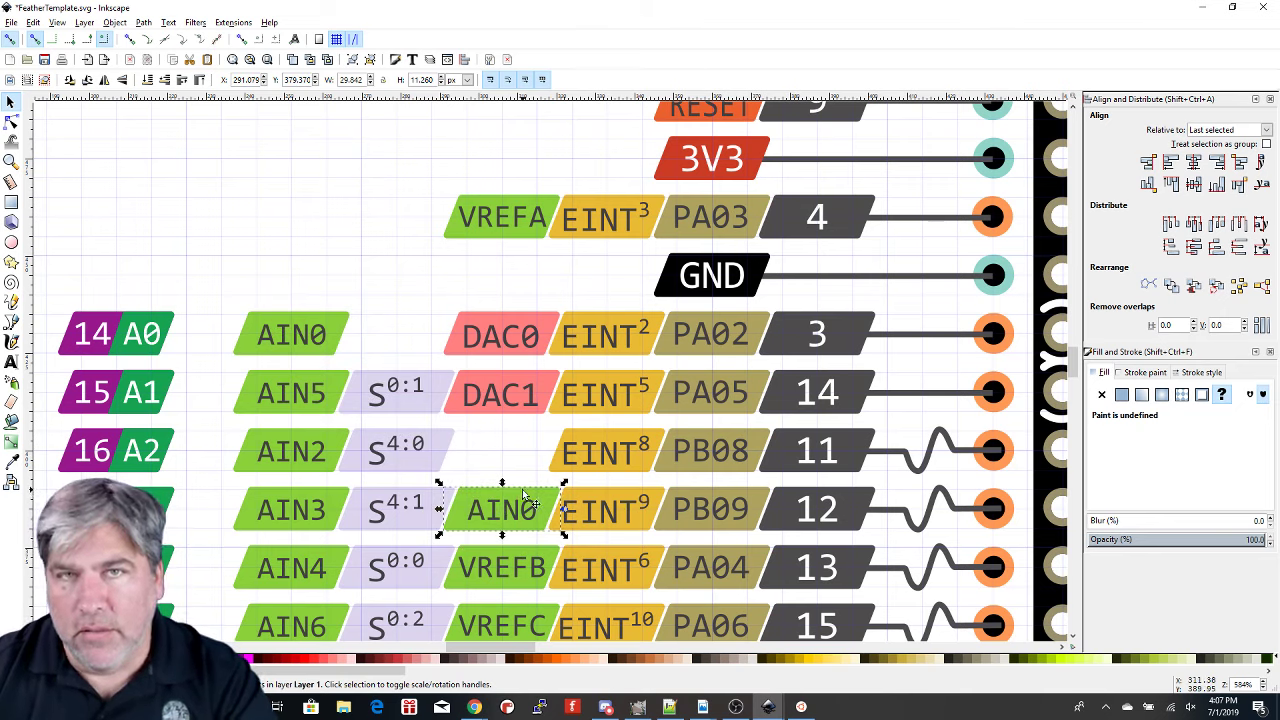
{"action": "key", "text": "Delete"}
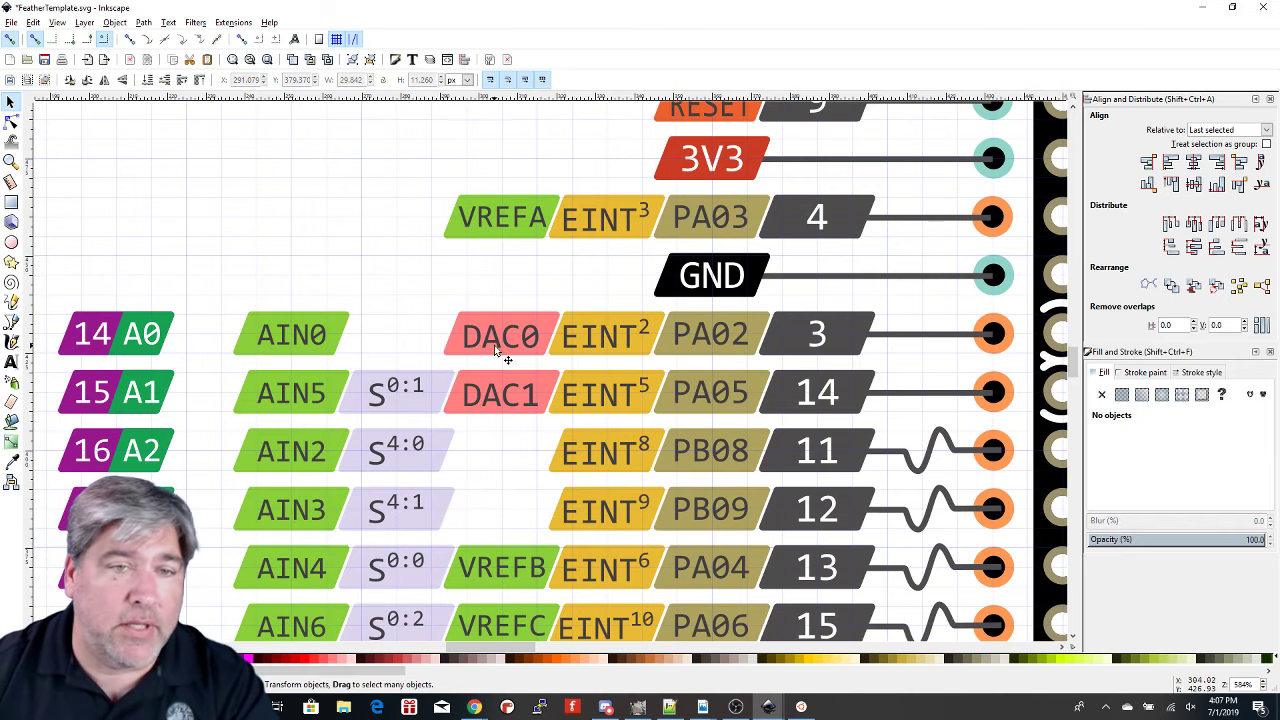
{"action": "scroll", "coordinate": [511, 339], "scroll_direction": "up", "scroll_amount": 1, "text": "ctrl"}
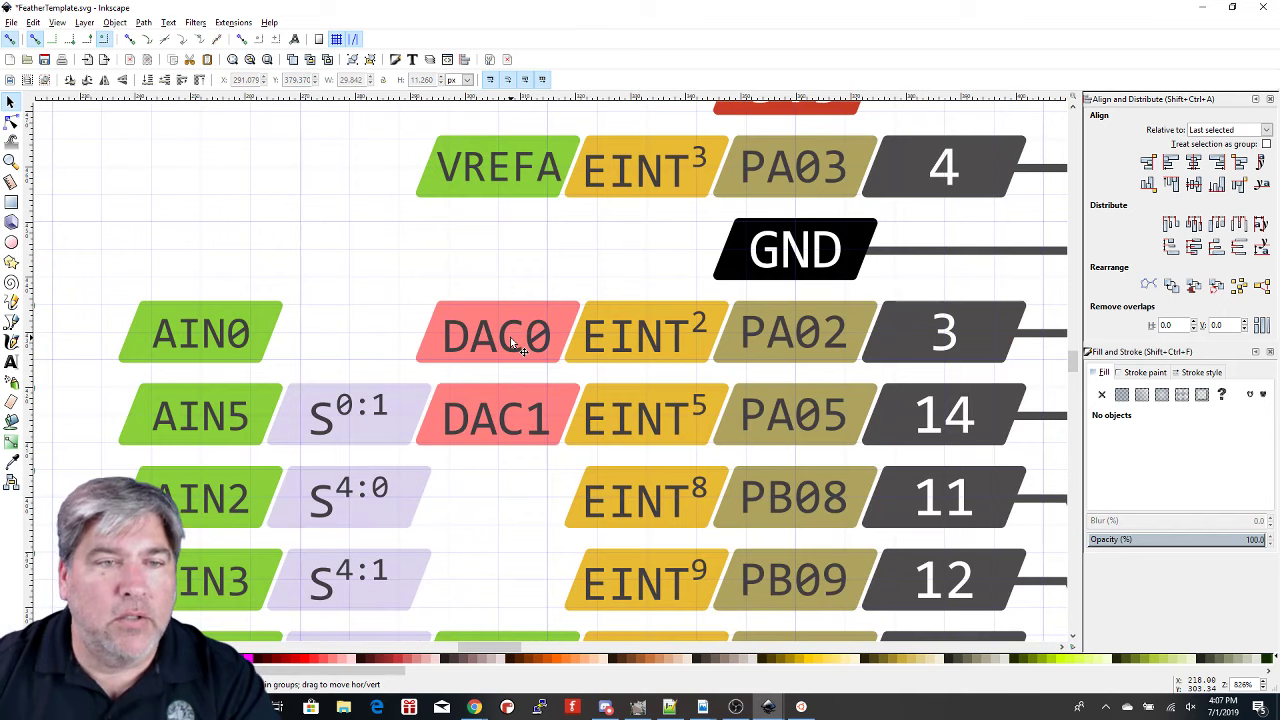
{"action": "left_click", "coordinate": [510, 337]}
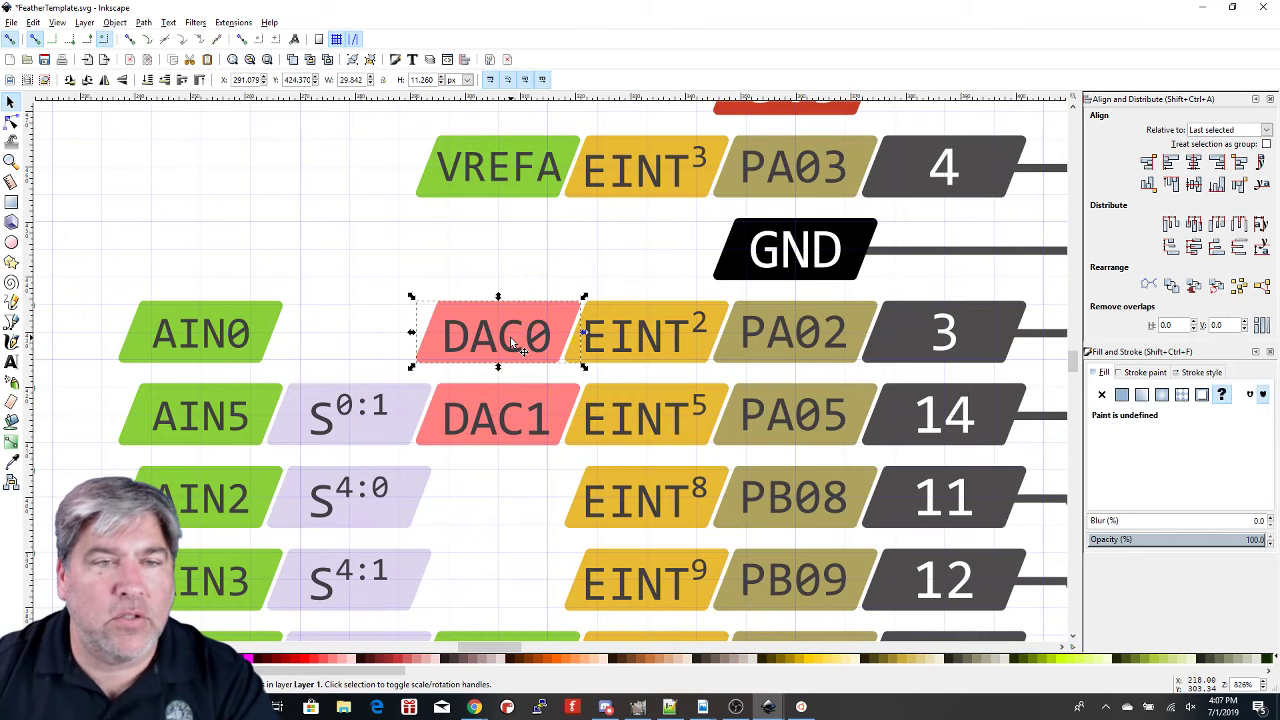
{"action": "left_click", "coordinate": [57, 22]}
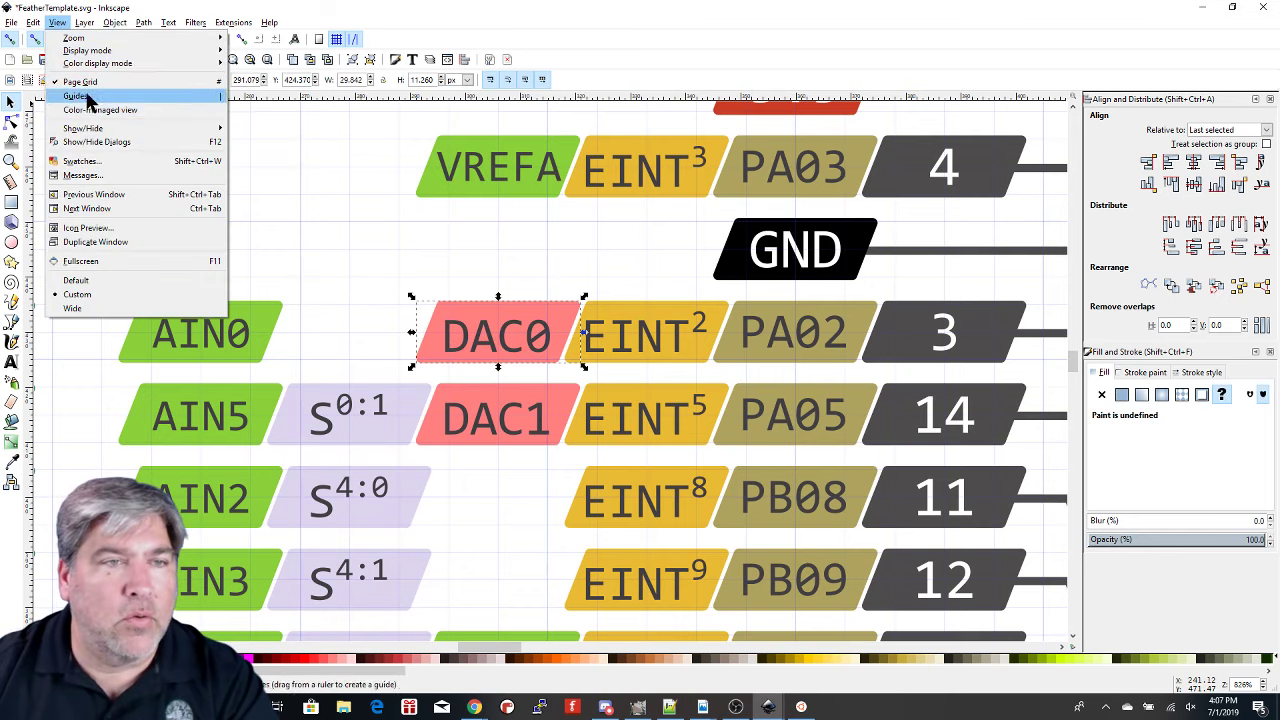
{"action": "left_click", "coordinate": [87, 96]}
{"action": "scroll", "coordinate": [499, 349], "scroll_direction": "up", "scroll_amount": 1}
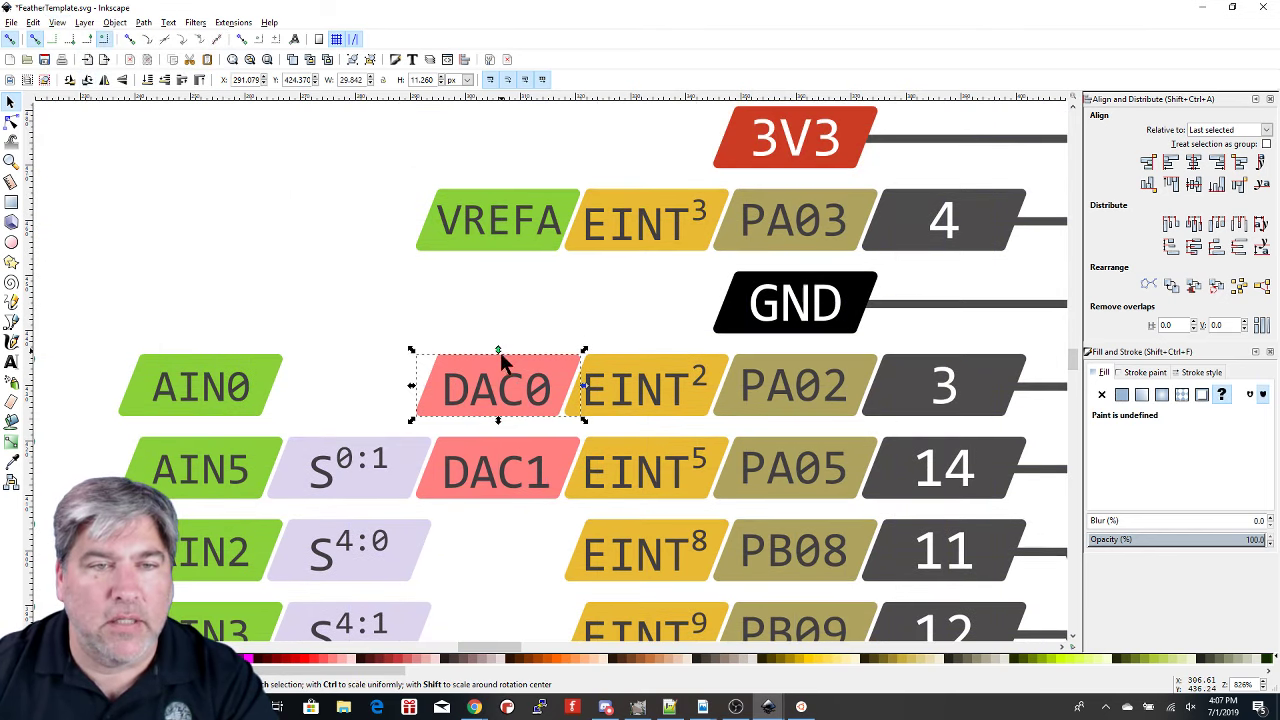
{"action": "left_click_drag", "start_coordinate": [497, 385], "coordinate": [548, 356]}
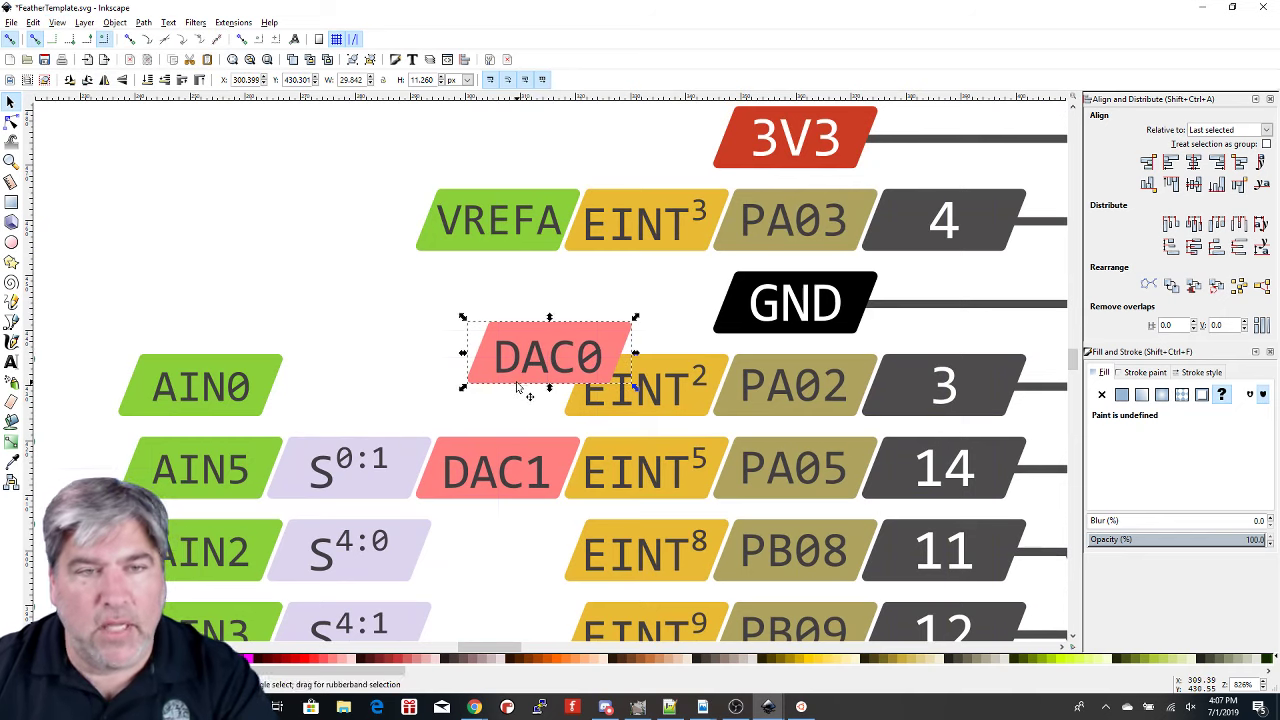
{"action": "key", "text": "numbersign"}
{"action": "left_click_drag", "start_coordinate": [545, 368], "coordinate": [487, 386]}
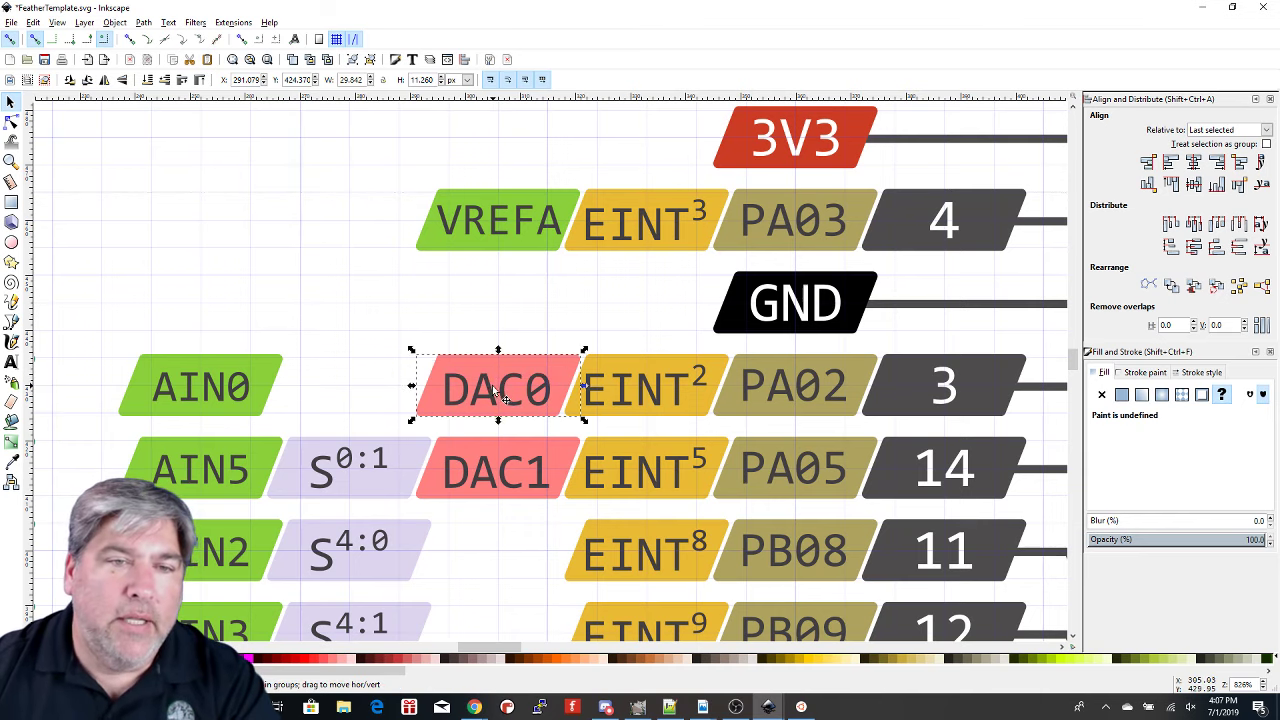
{"action": "scroll", "coordinate": [497, 390], "scroll_direction": "up", "scroll_amount": 3}
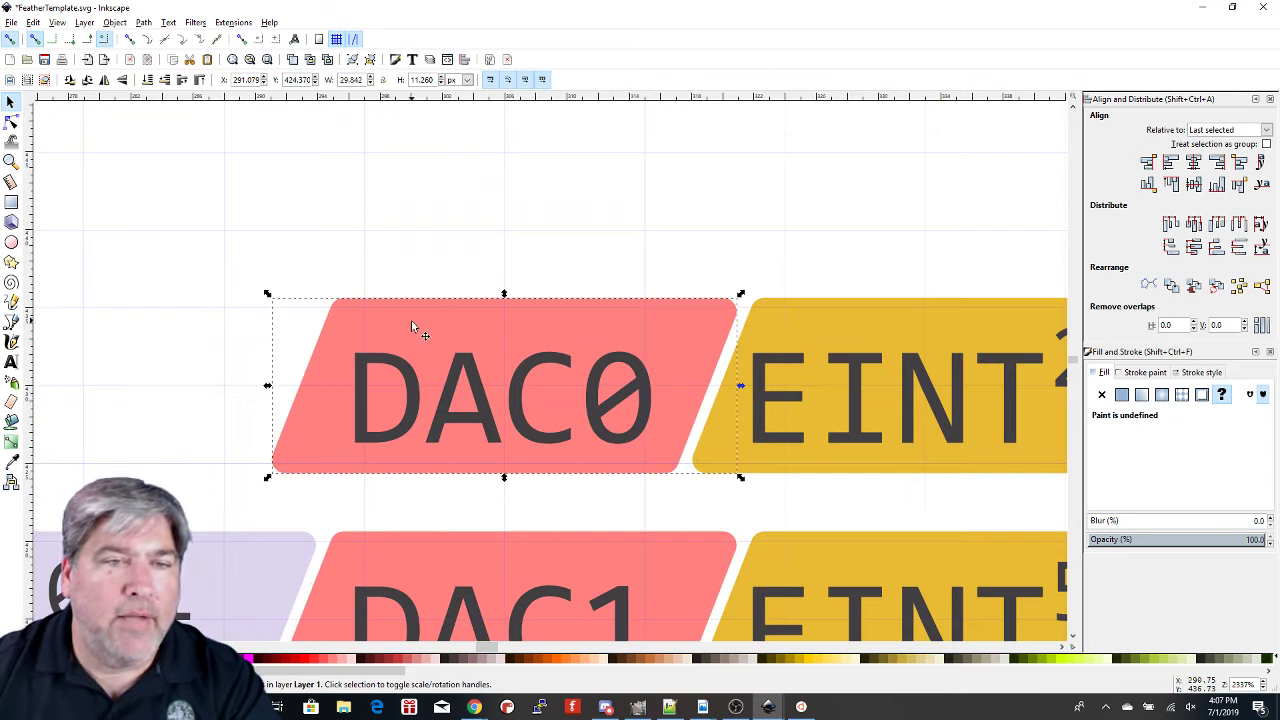
{"action": "left_click_drag", "start_coordinate": [417, 318], "coordinate": [382, 302]}
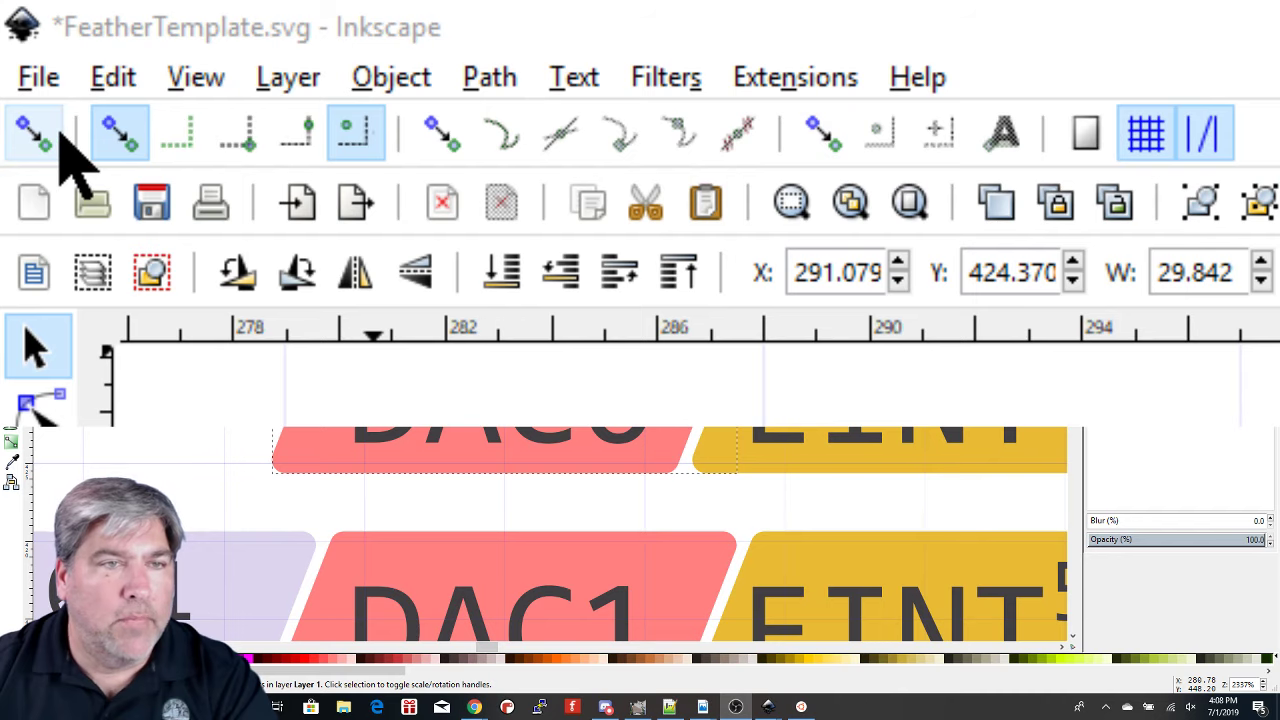
- Toggle snapping off and back on, leaving snapping enabled
{"action": "left_click", "coordinate": [180, 80]}
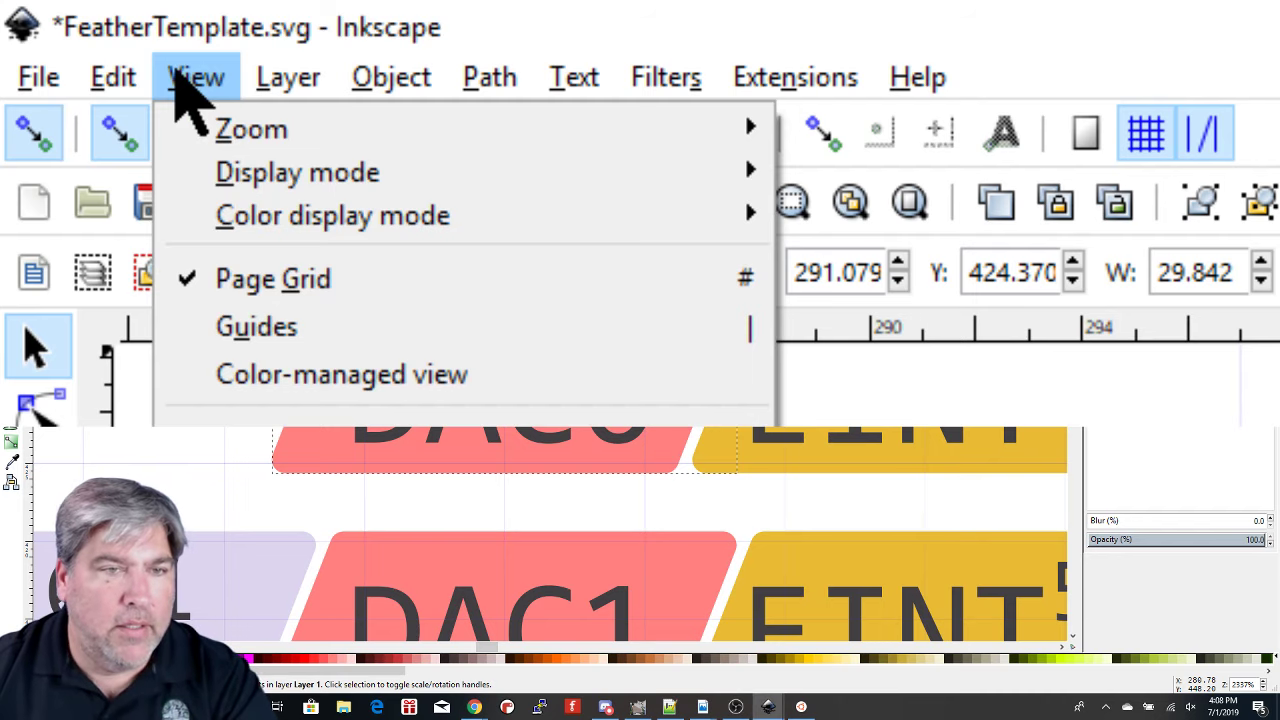
{"action": "left_click", "coordinate": [185, 90]}
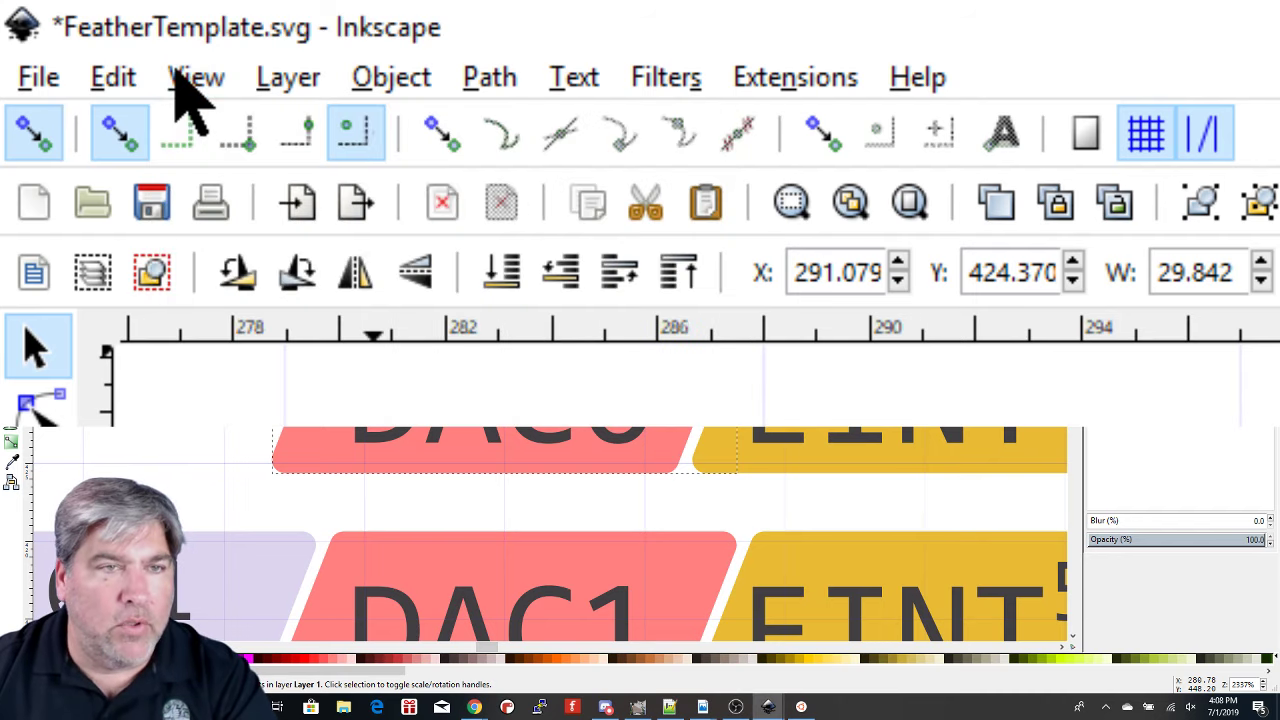
{"action": "left_click", "coordinate": [16, 122]}
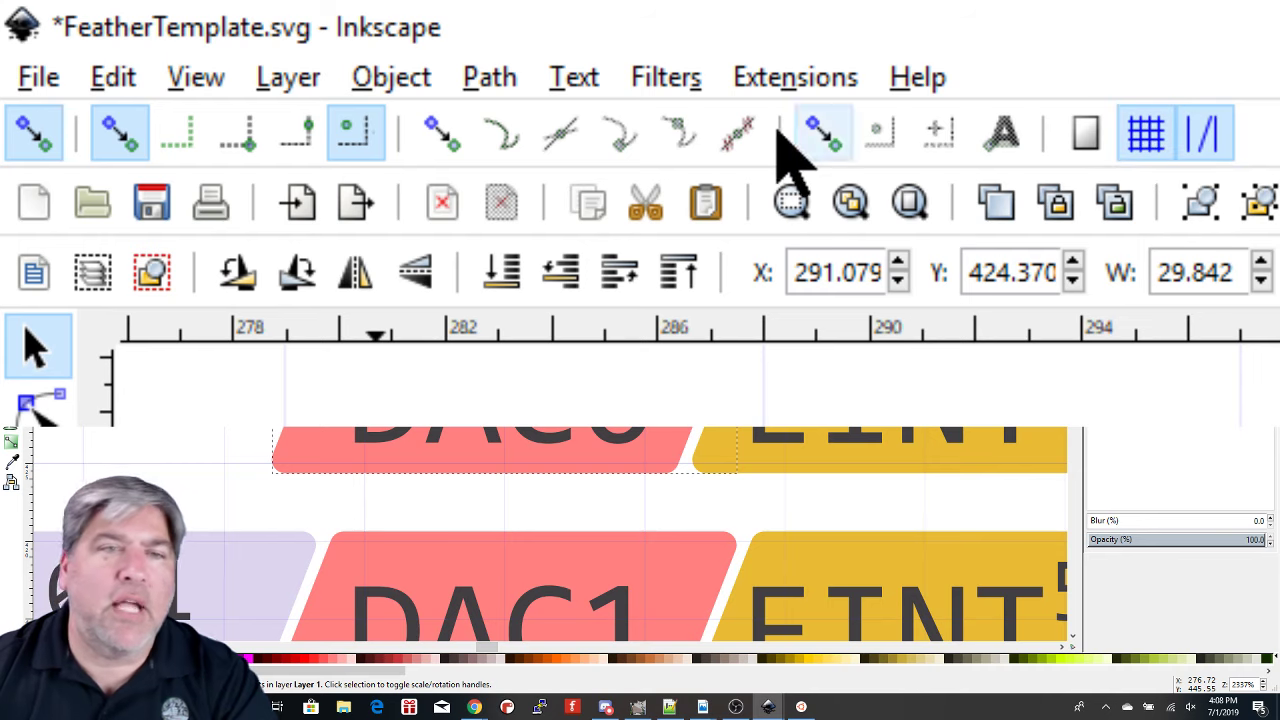
{"action": "left_click", "coordinate": [24, 132]}
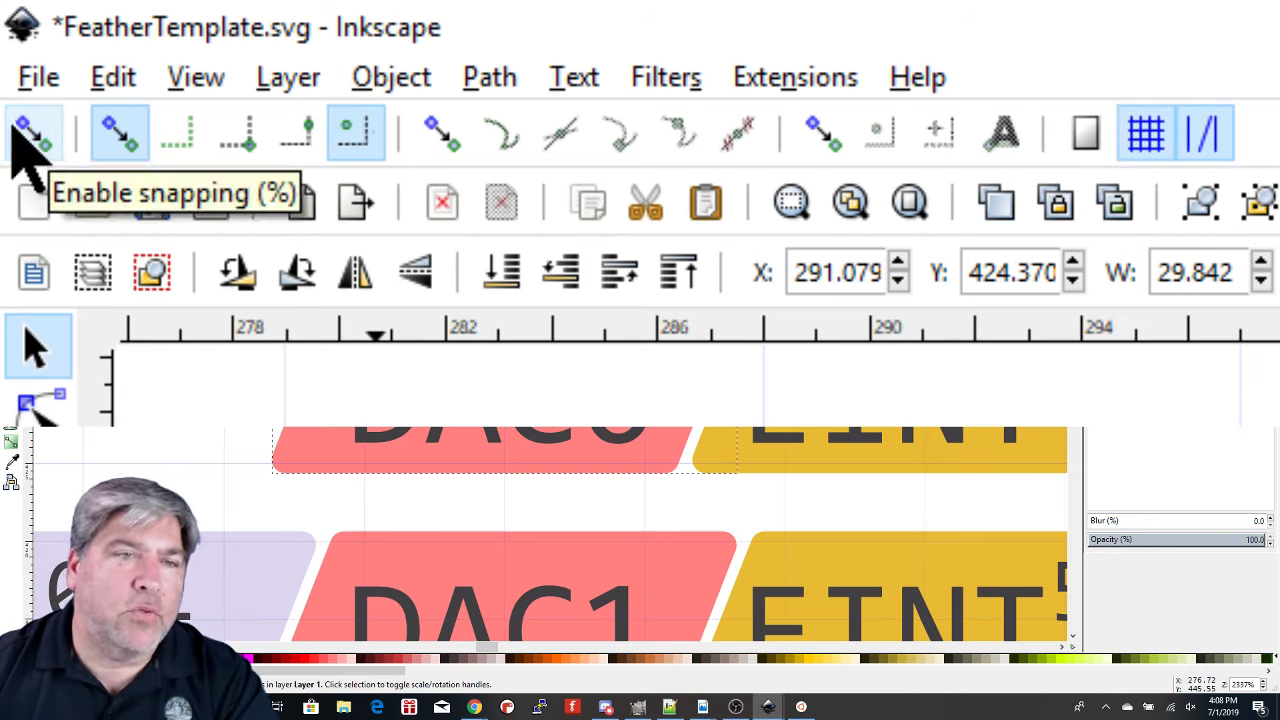
{"action": "left_click", "coordinate": [16, 128]}
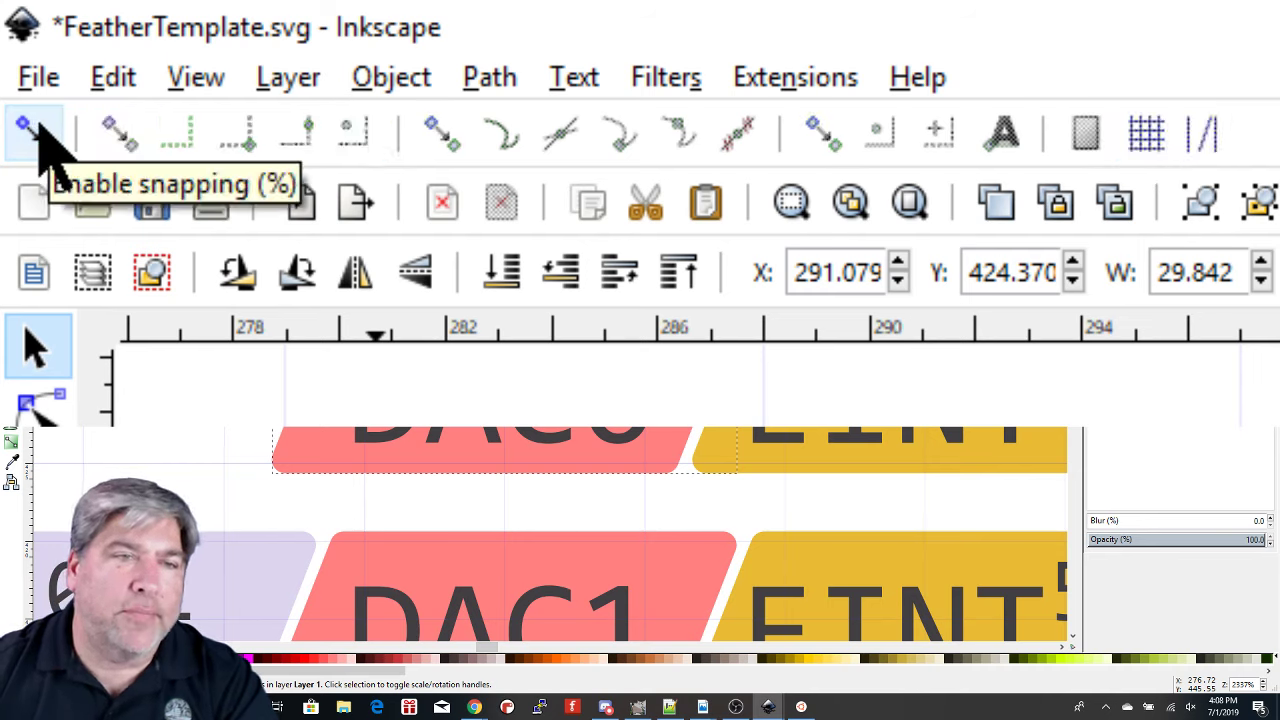
{"action": "left_click", "coordinate": [38, 130]}
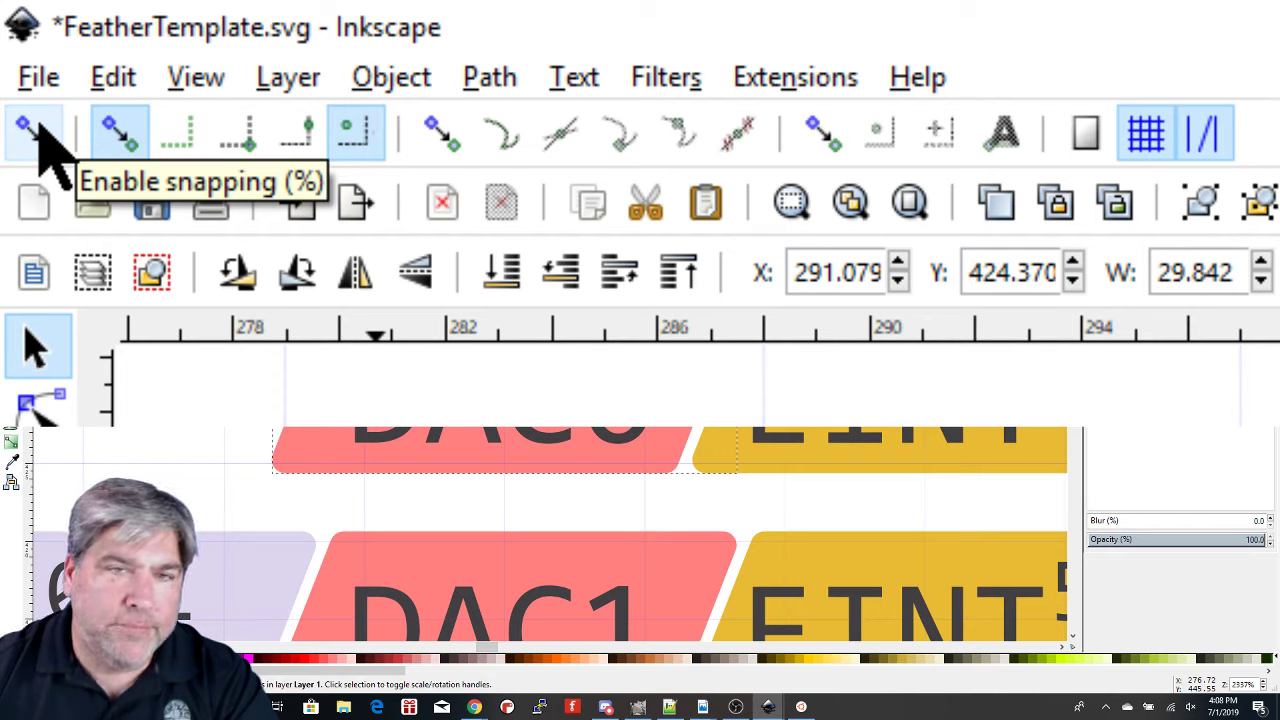
- Enable snapping to bounding boxes and to bounding-box centres
{"action": "left_click", "coordinate": [115, 140]}
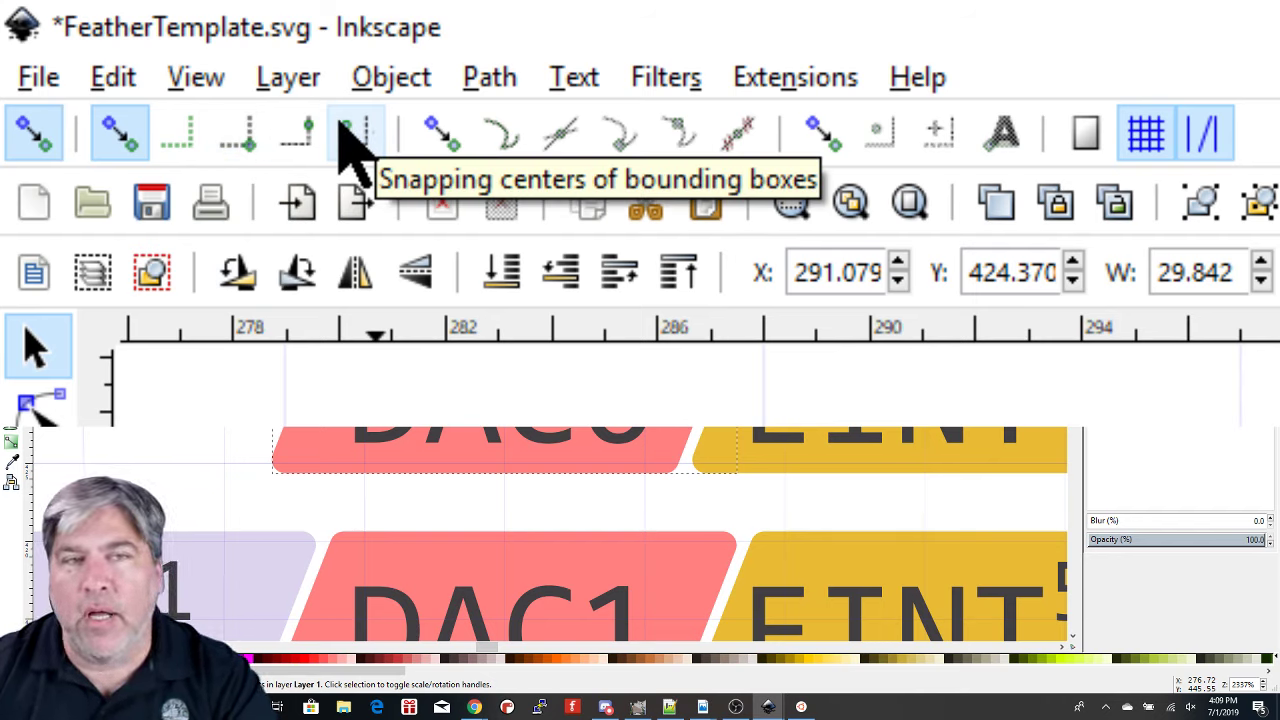
{"action": "left_click", "coordinate": [340, 125]}
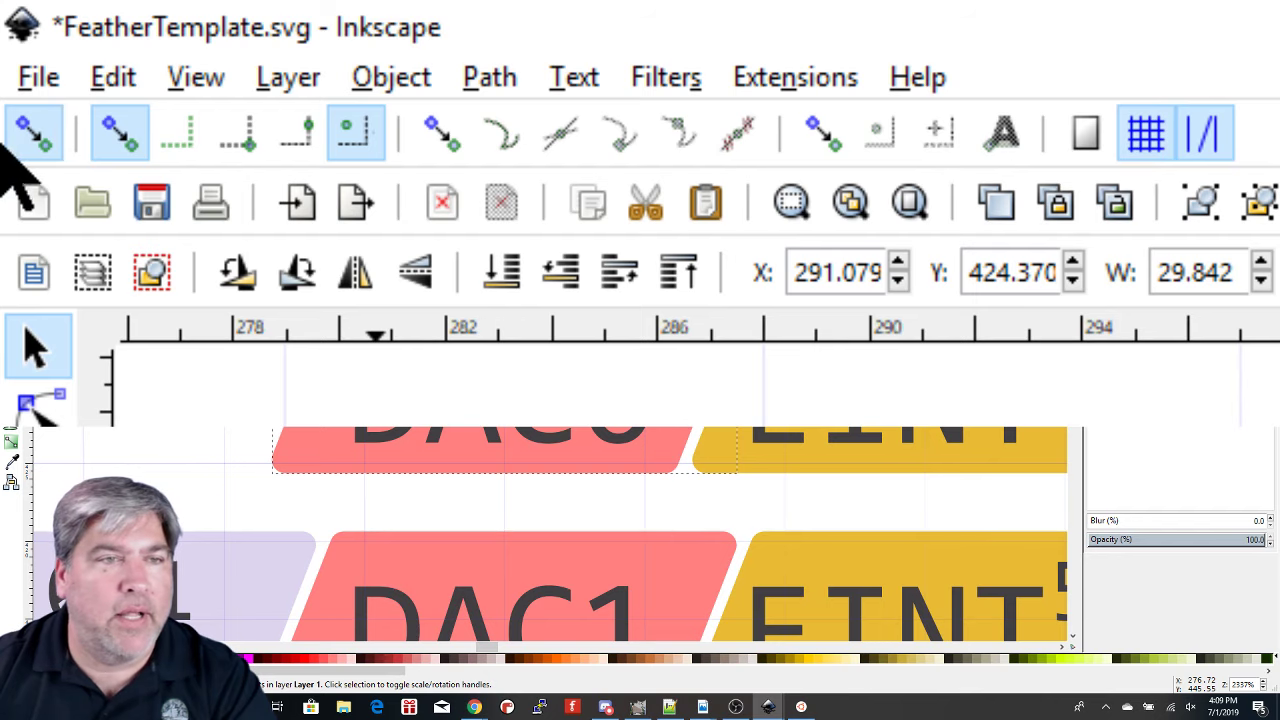
{"action": "left_click", "coordinate": [376, 130]}
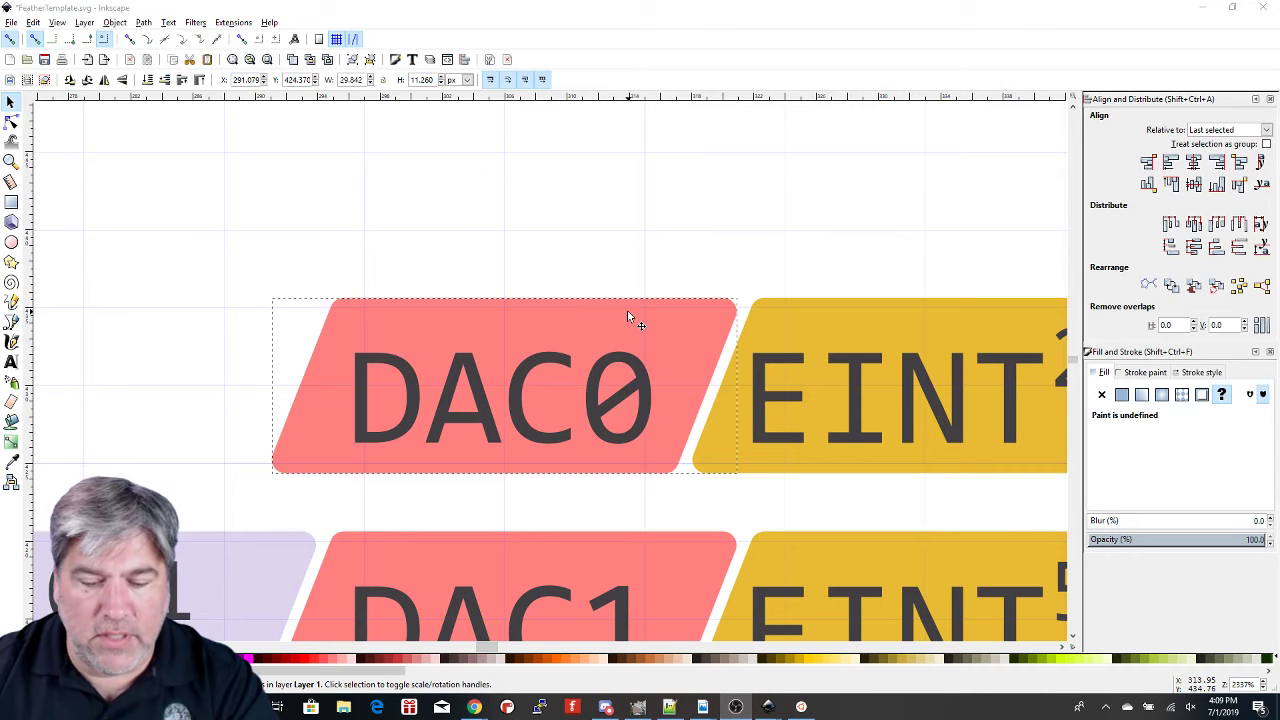
{"action": "scroll", "coordinate": [635, 316], "scroll_direction": "down", "scroll_amount": 4, "text": "ctrl"}
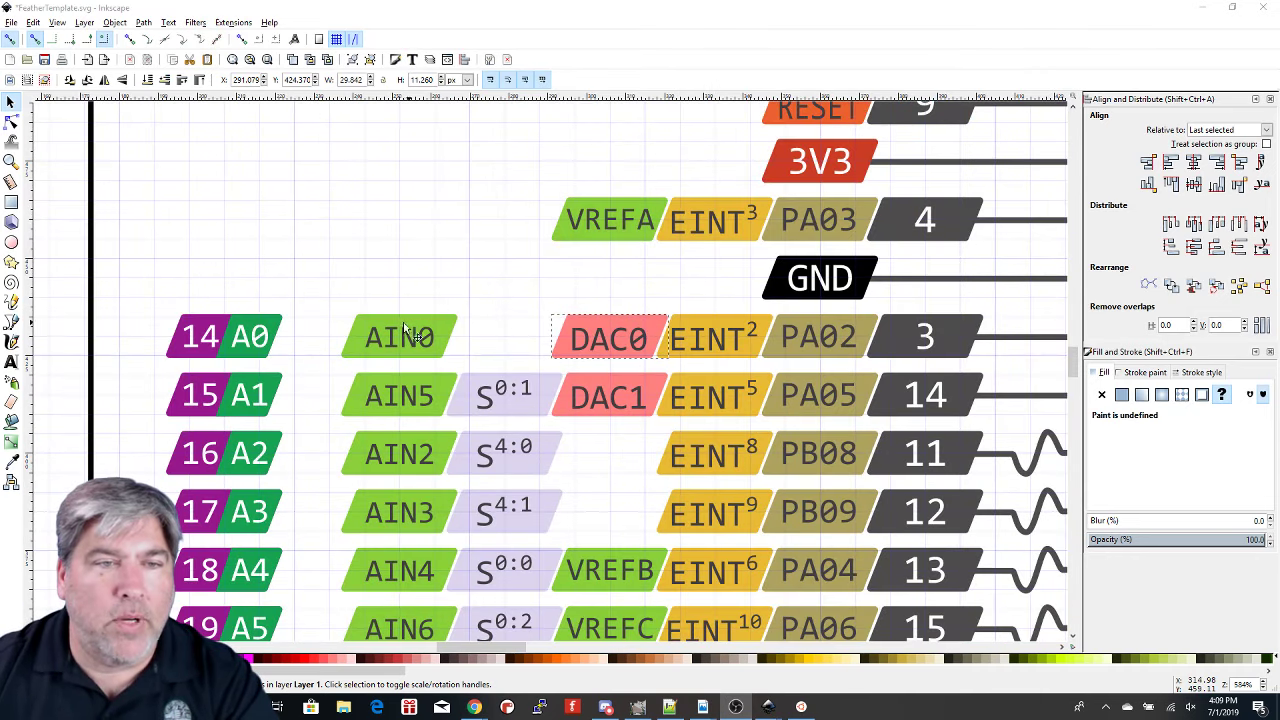
{"action": "left_click_drag", "start_coordinate": [230, 335], "coordinate": [628, 471]}
{"action": "left_click", "coordinate": [619, 461]}
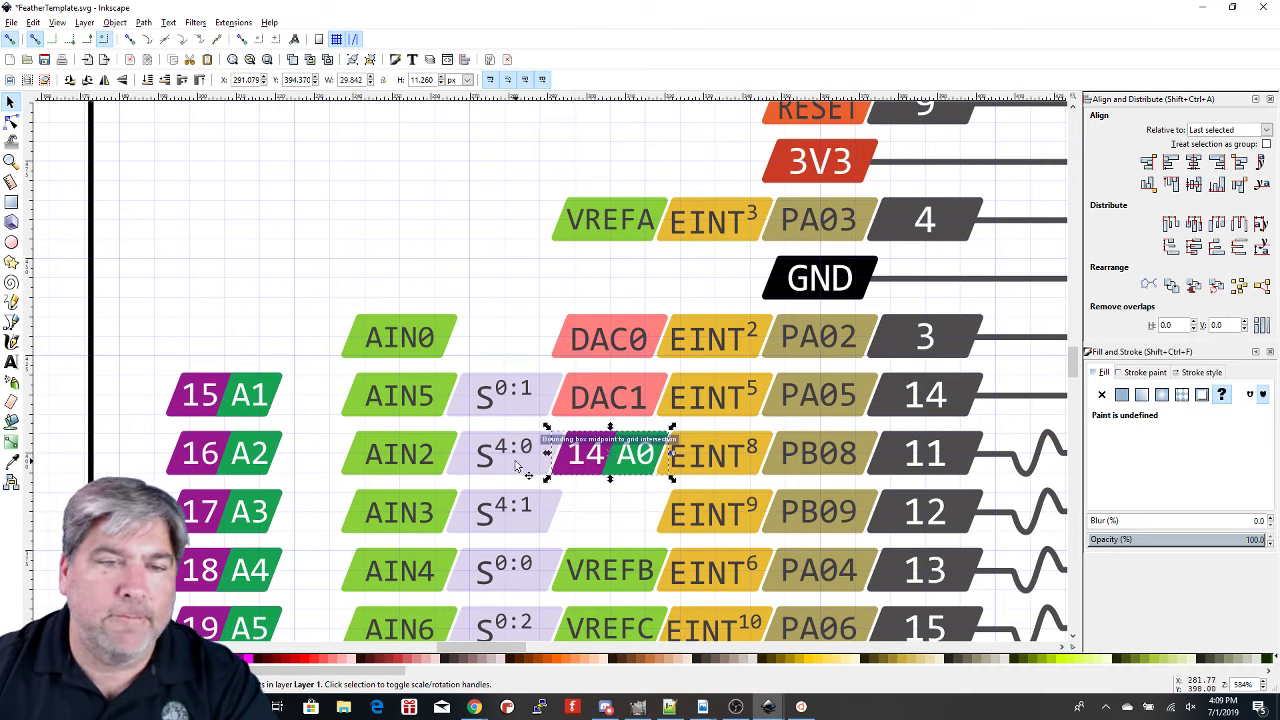
{"action": "key", "text": "ctrl+z"}
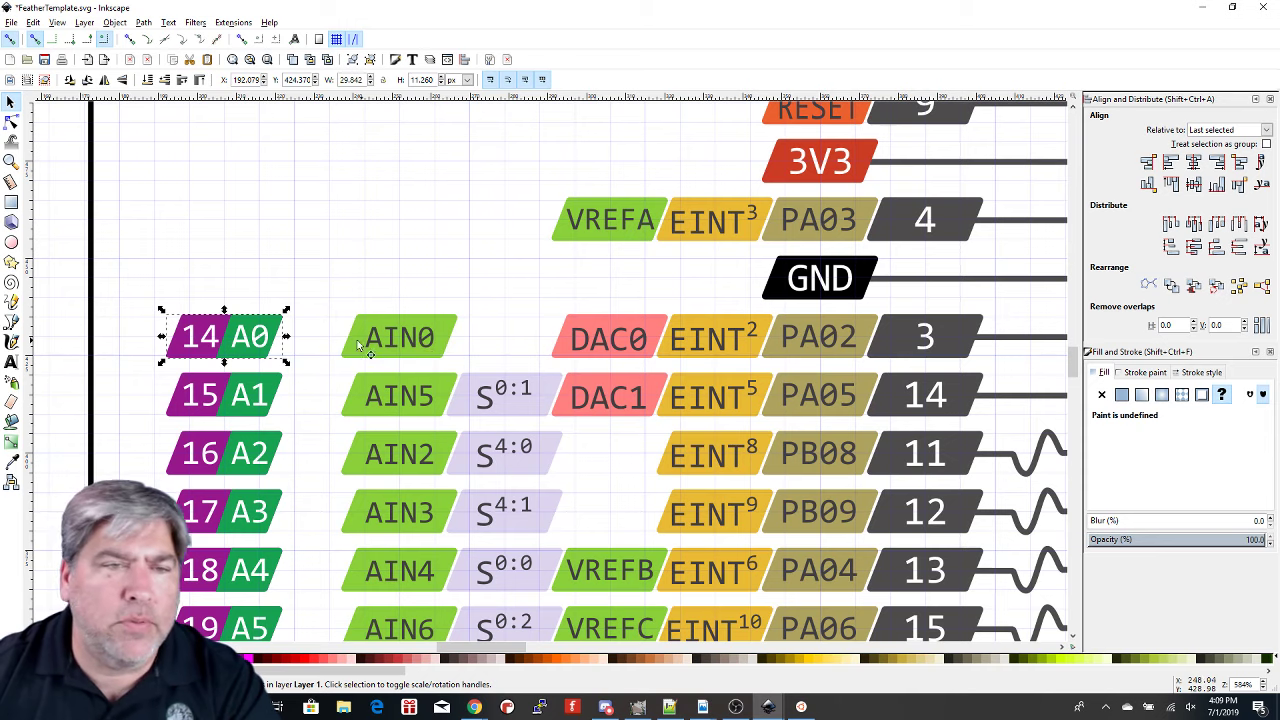
{"action": "scroll", "coordinate": [210, 345], "scroll_direction": "up", "scroll_amount": 3}
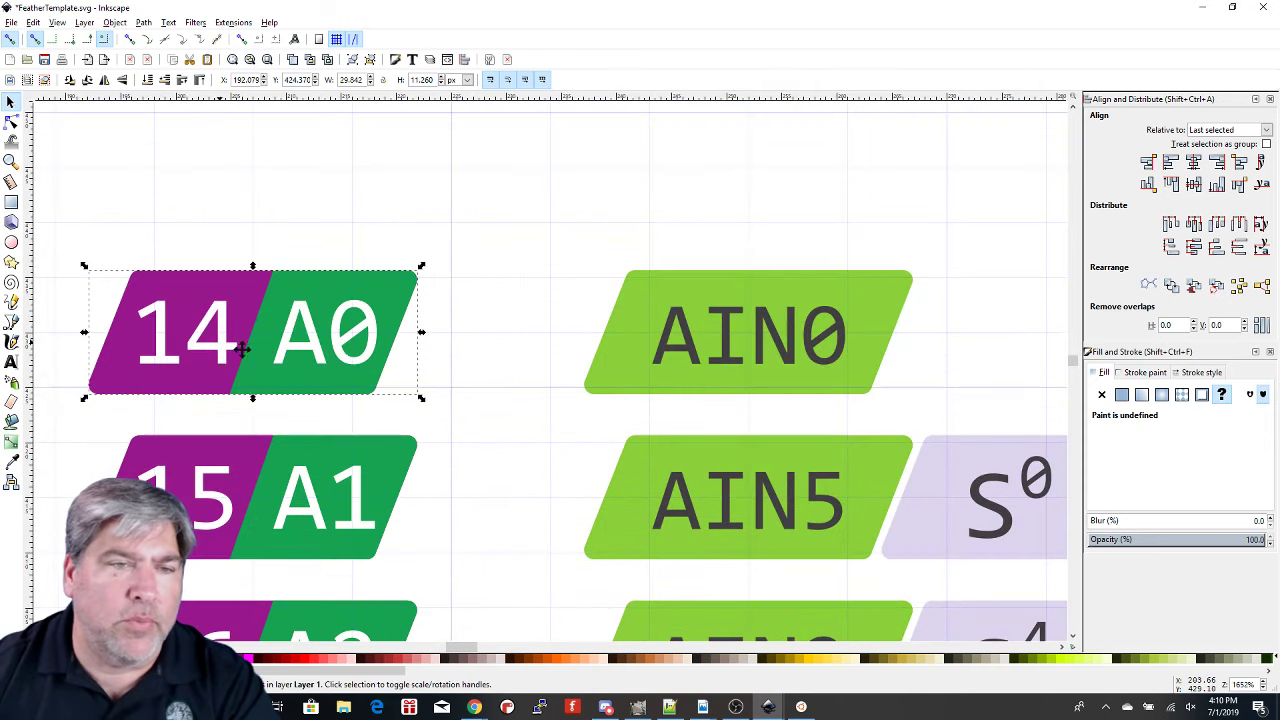
{"action": "left_click_drag", "start_coordinate": [251, 343], "coordinate": [565, 355]}
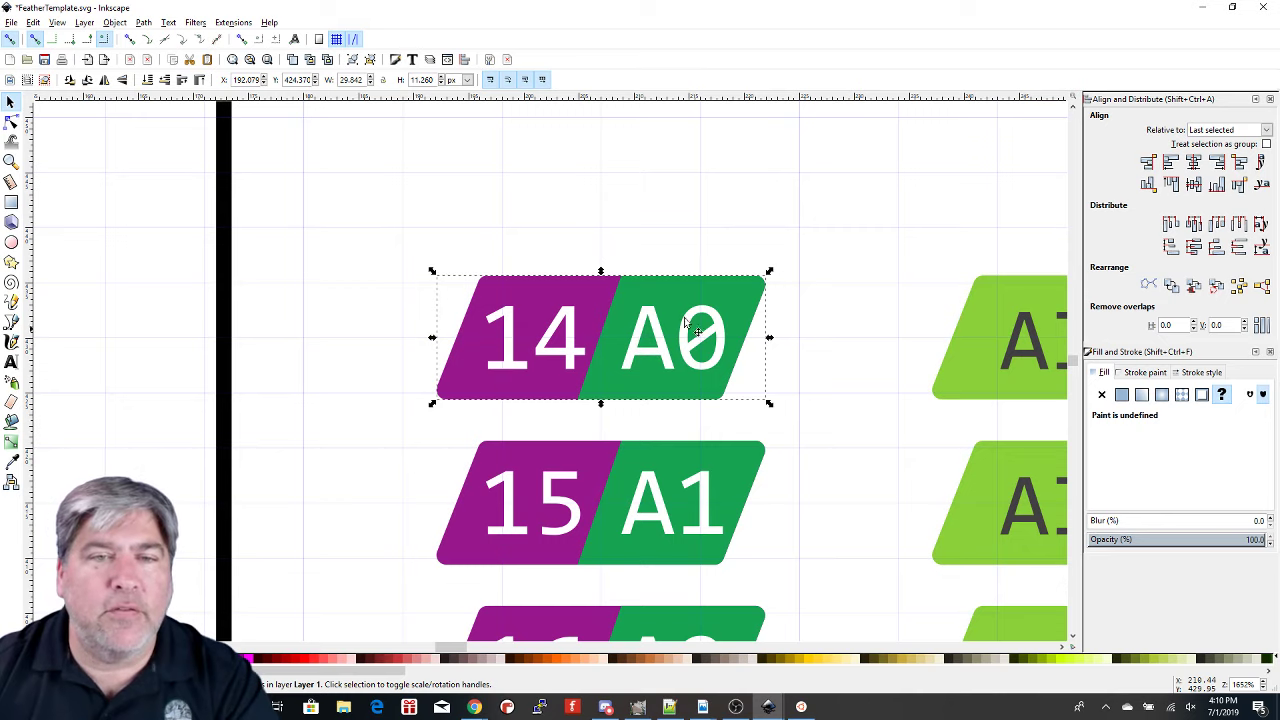
{"action": "left_click_drag", "start_coordinate": [640, 343], "coordinate": [673, 299]}
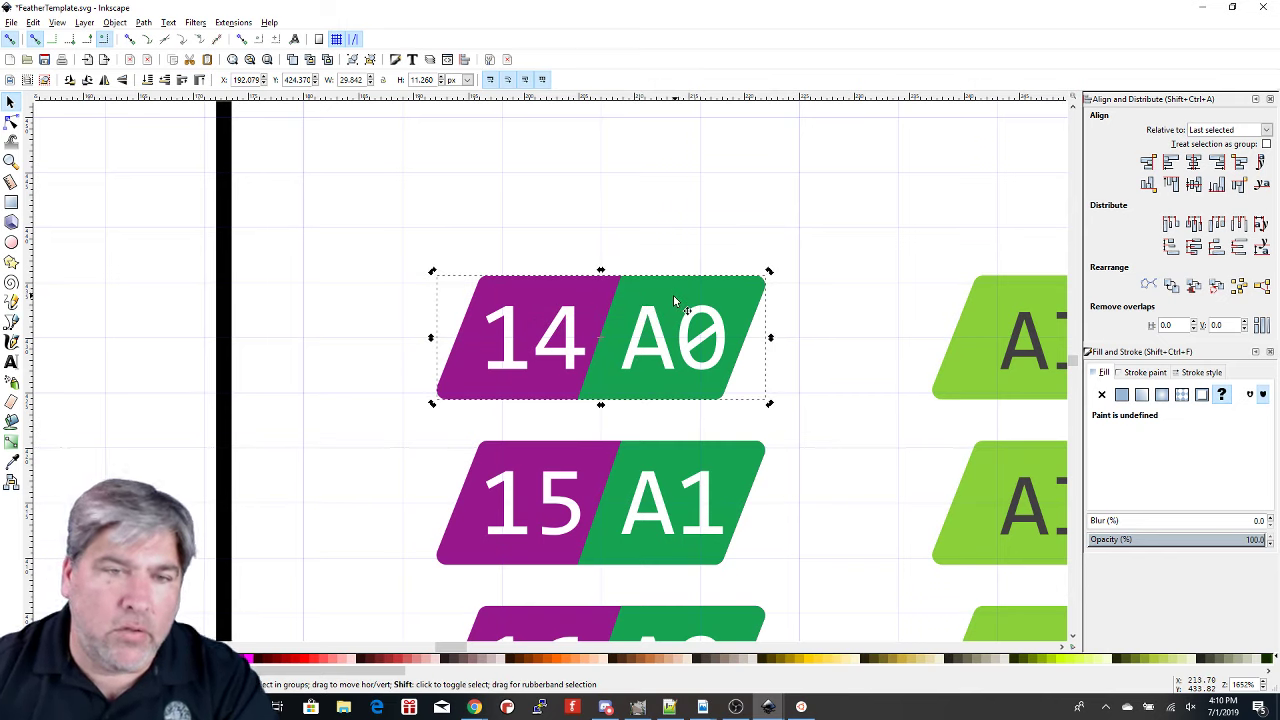
{"action": "left_click", "coordinate": [678, 335], "text": "ctrl"}
{"action": "left_click_drag", "start_coordinate": [657, 331], "coordinate": [694, 314]}
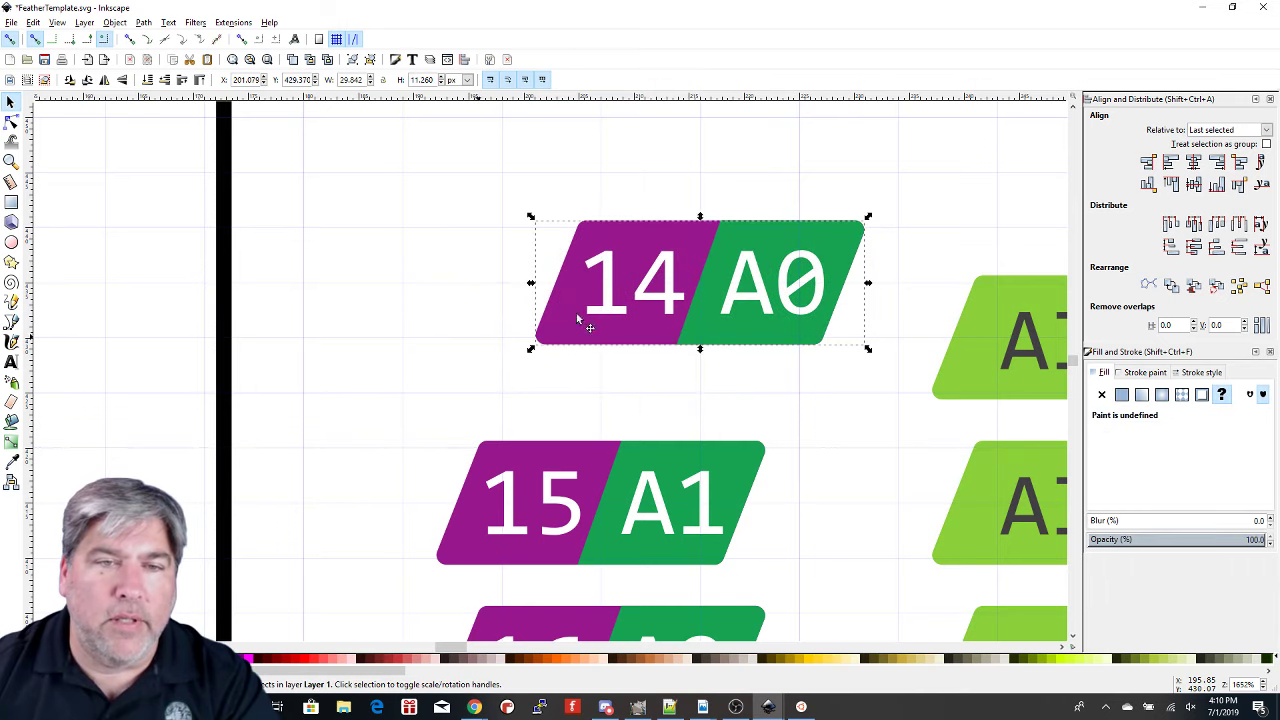
{"action": "left_click", "coordinate": [610, 298], "text": "ctrl"}
{"action": "left_click_drag", "start_coordinate": [610, 298], "coordinate": [476, 307]}
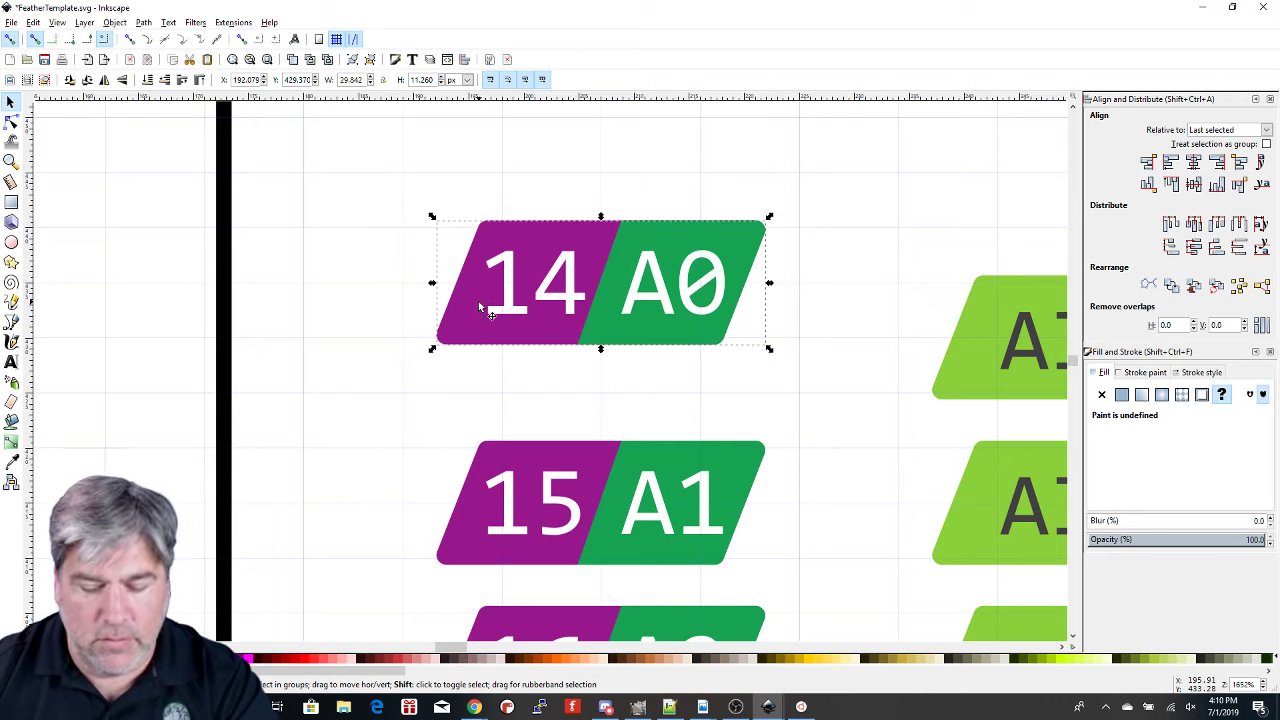
{"action": "left_click", "coordinate": [476, 298], "text": "ctrl"}
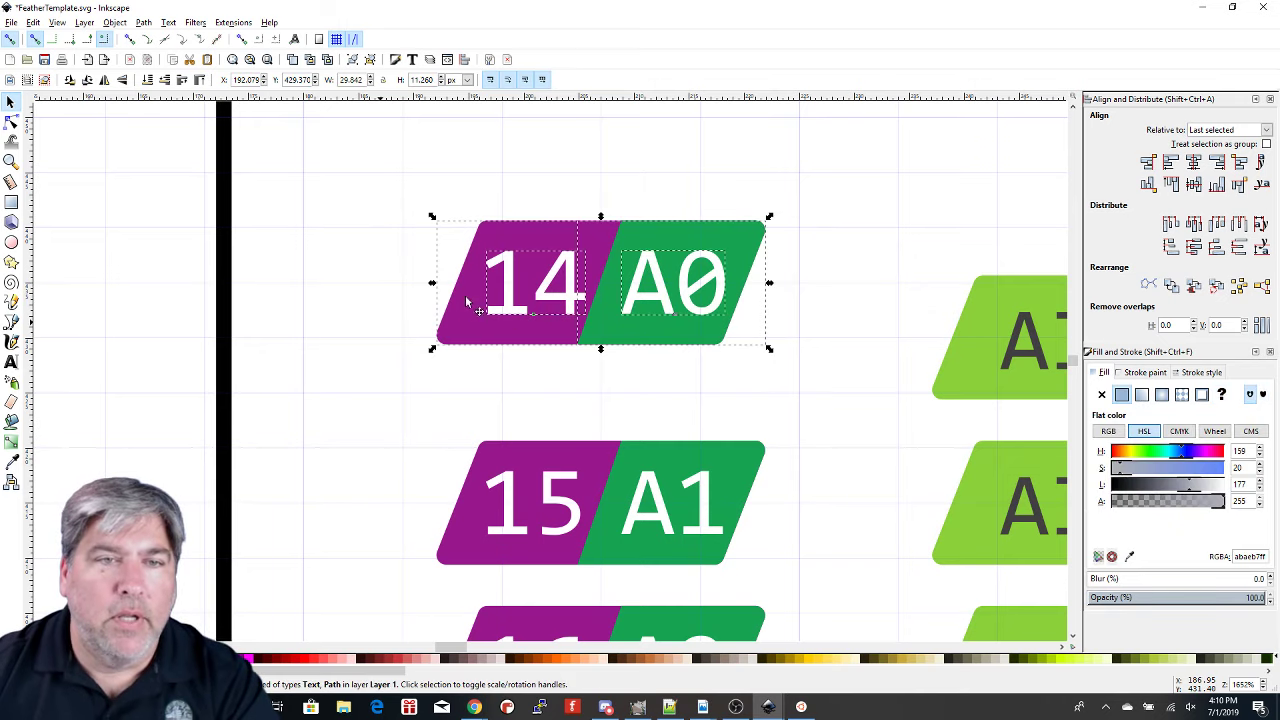
{"action": "left_click_drag", "start_coordinate": [510, 303], "coordinate": [458, 254]}
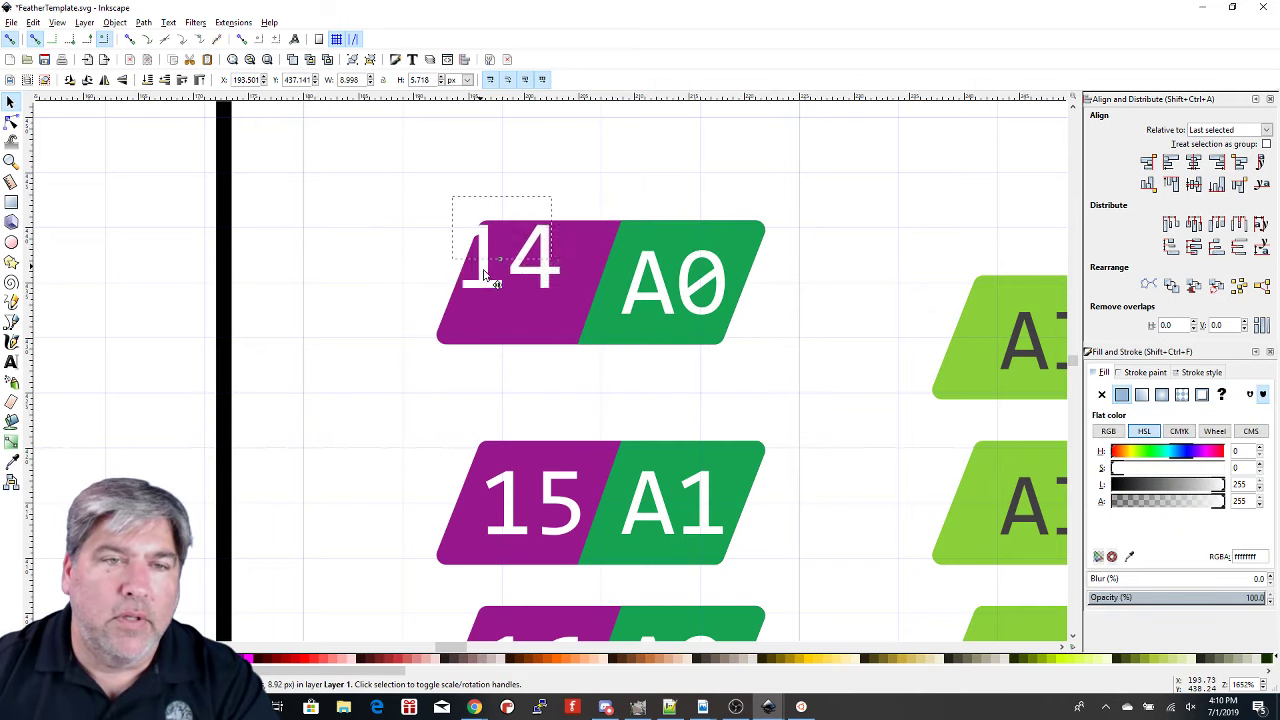
{"action": "left_click_drag", "start_coordinate": [490, 280], "coordinate": [507, 290]}
{"action": "key", "text": "Escape"}
{"action": "key", "text": "ctrl+z"}
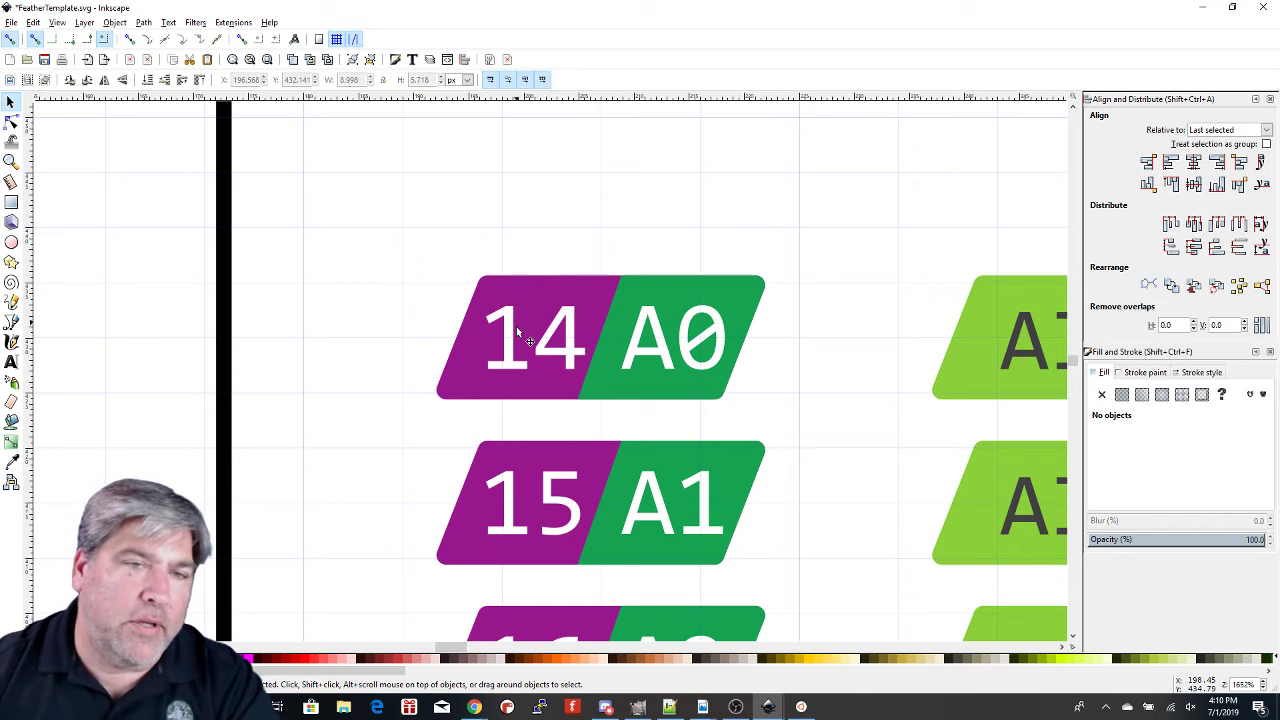
{"action": "left_click", "coordinate": [641, 347]}
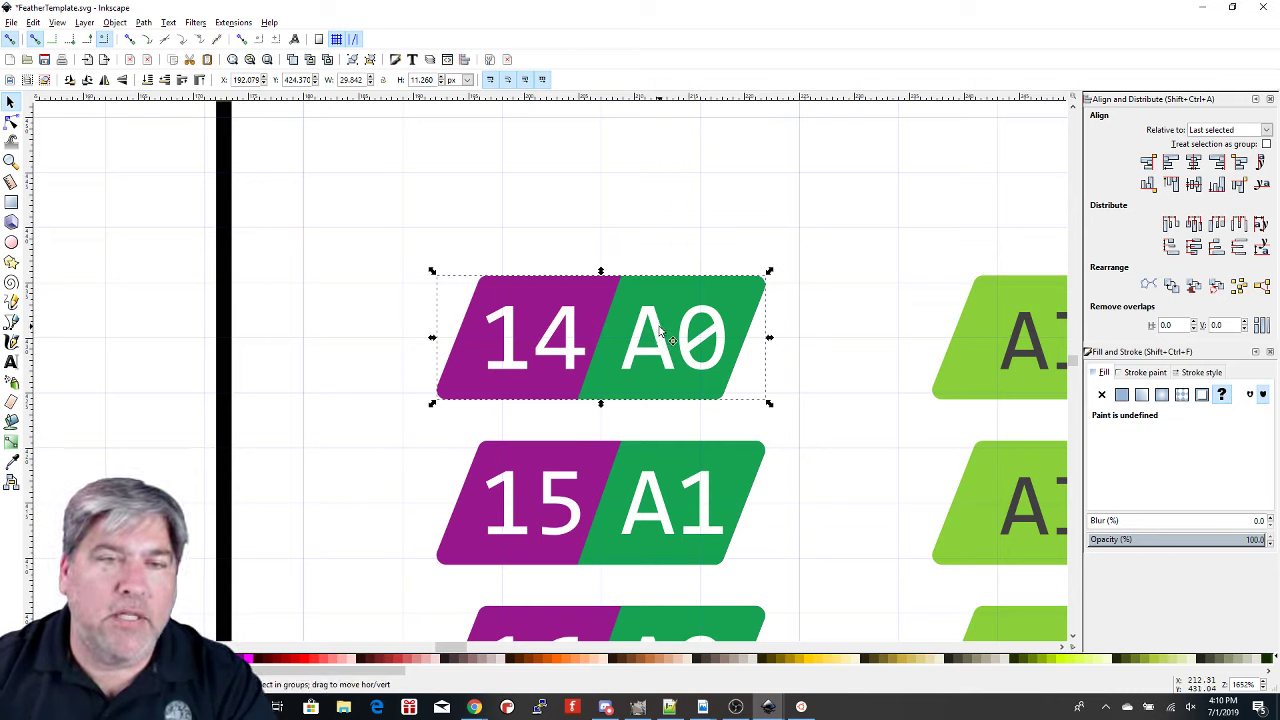
{"action": "left_click", "coordinate": [660, 331], "text": "ctrl"}
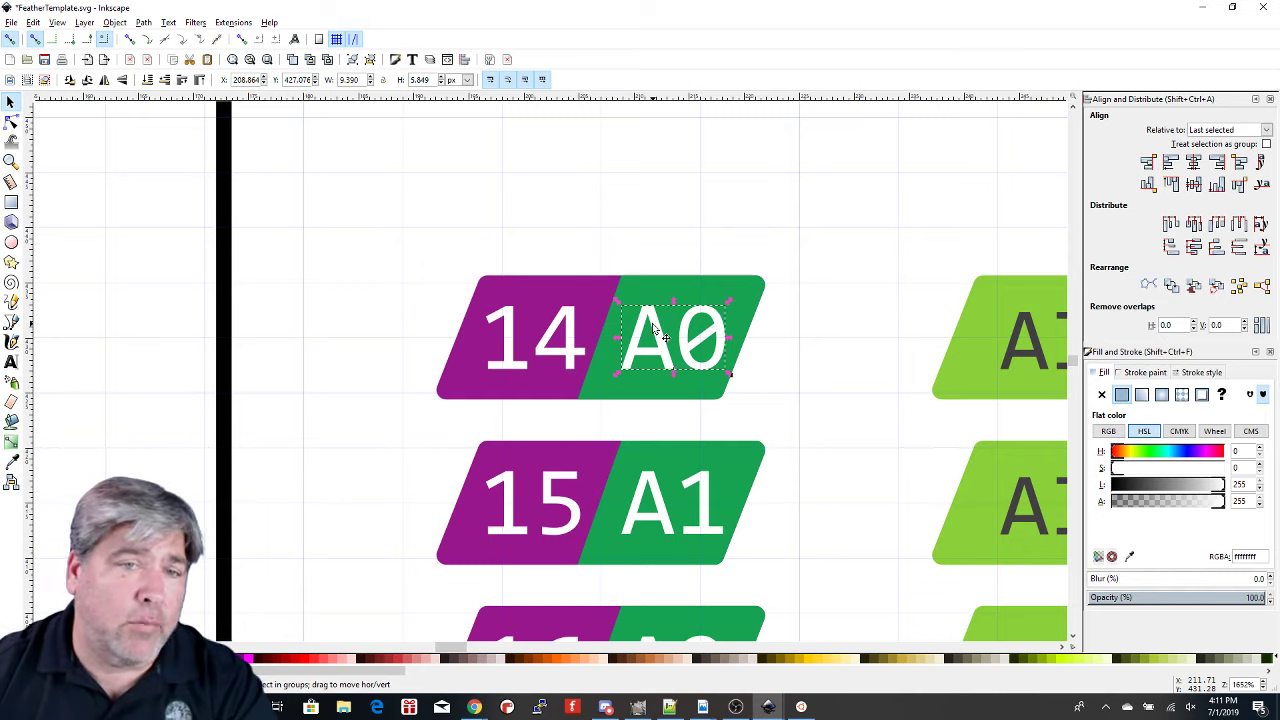
{"action": "left_click", "coordinate": [605, 388]}
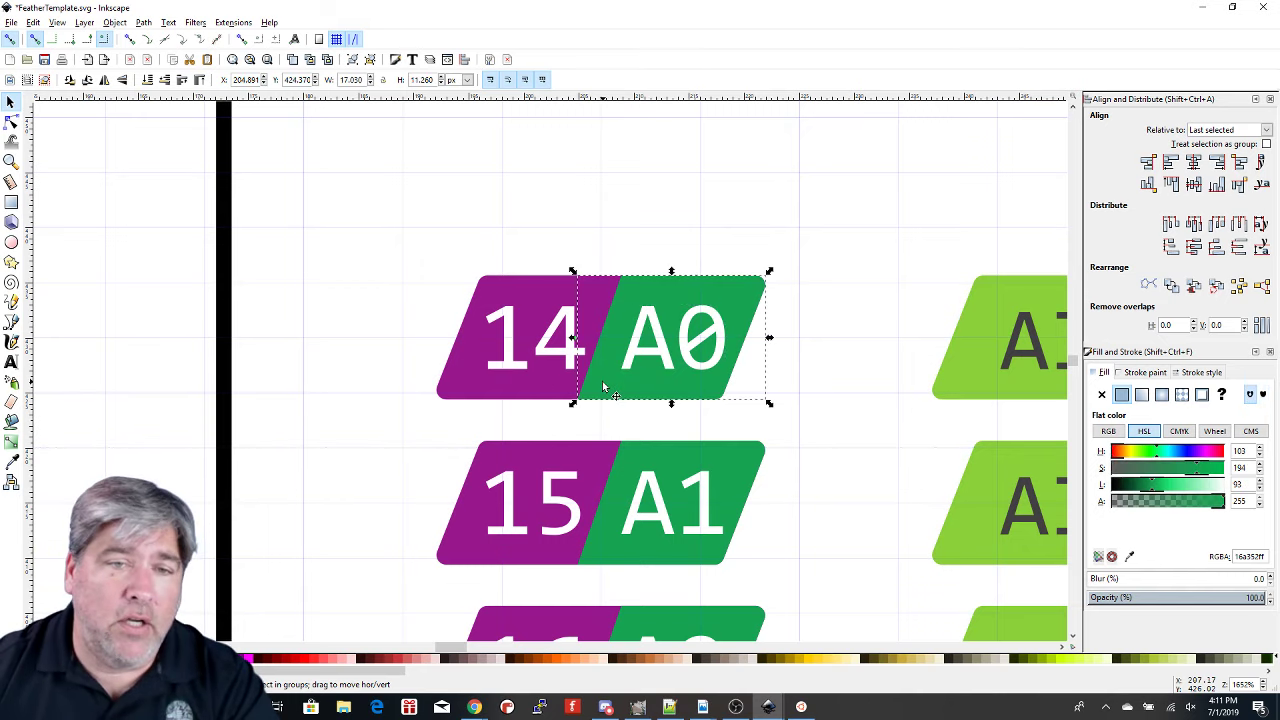
{"action": "left_click", "coordinate": [477, 390]}
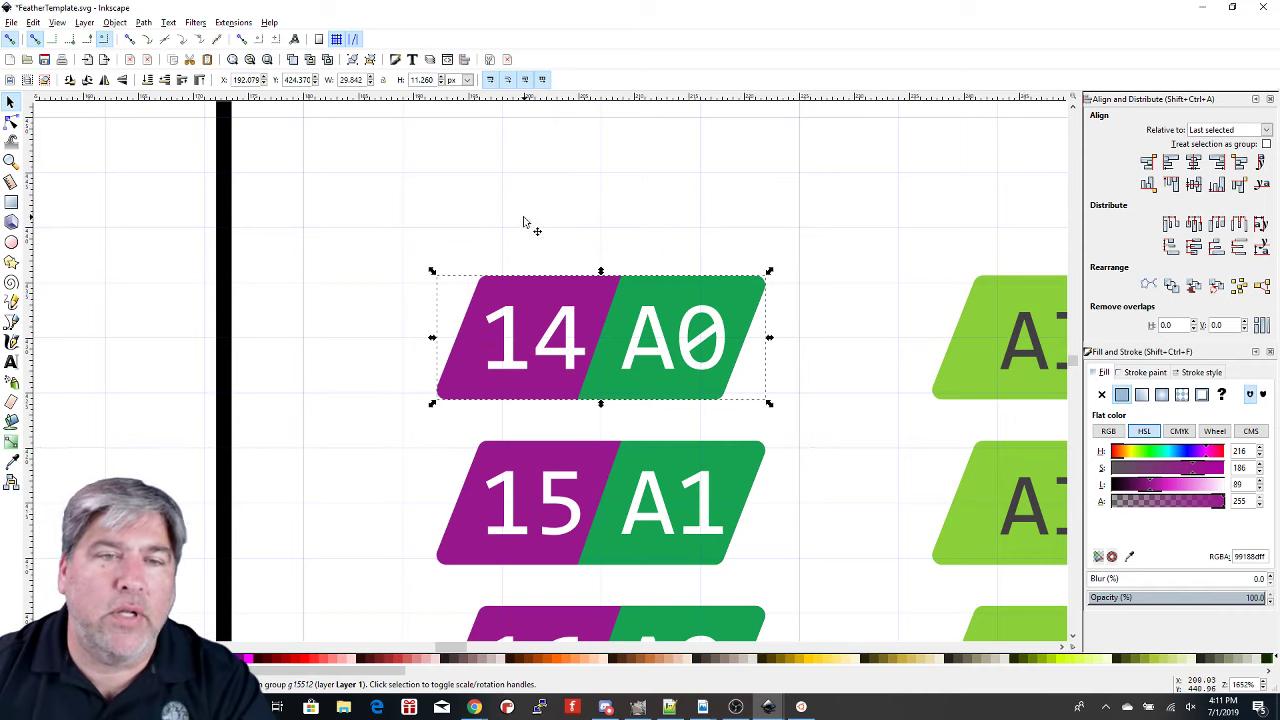
{"action": "left_click", "coordinate": [486, 229]}
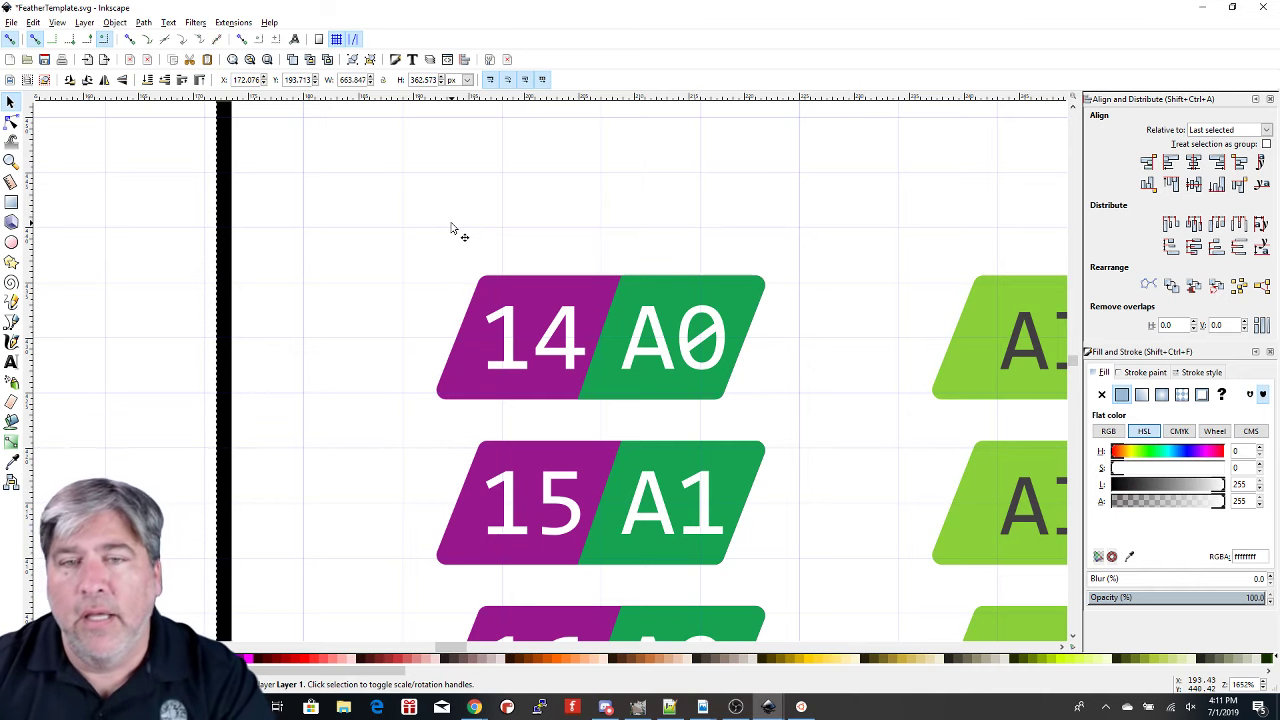
{"action": "scroll", "coordinate": [598, 268], "scroll_direction": "down", "scroll_amount": 3}
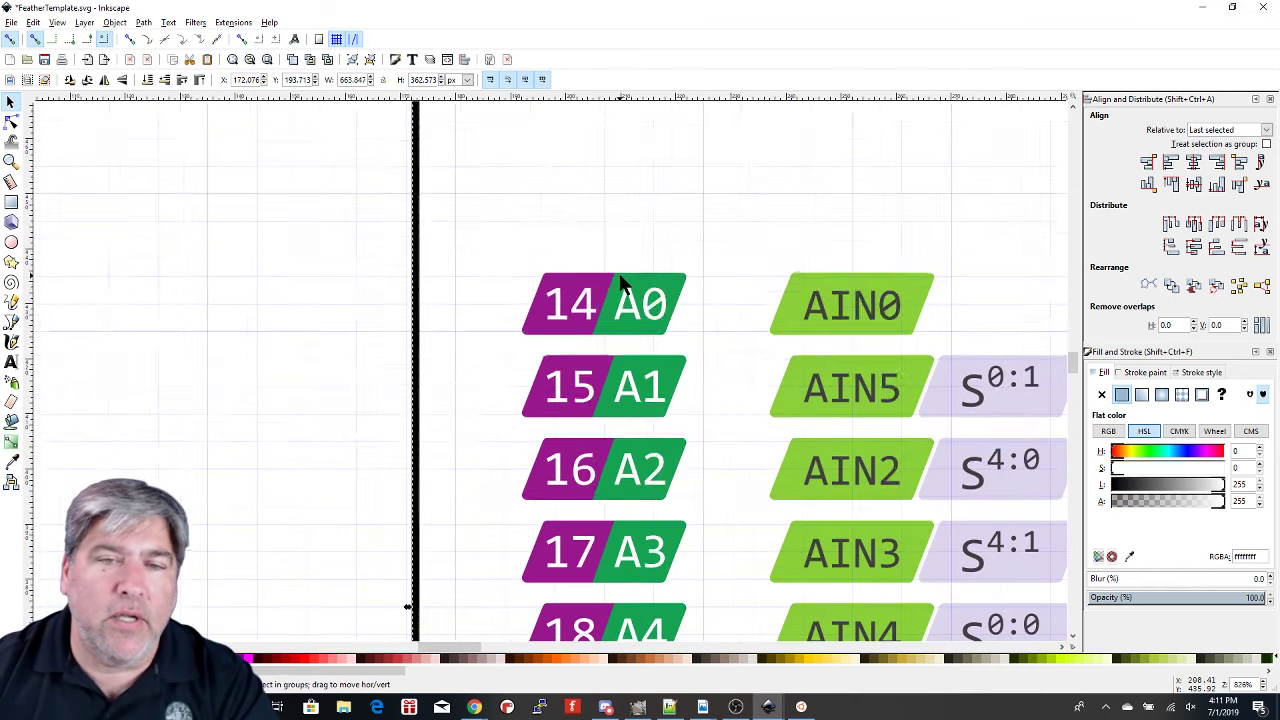
{"action": "scroll", "coordinate": [620, 283], "scroll_direction": "down", "scroll_amount": 1}
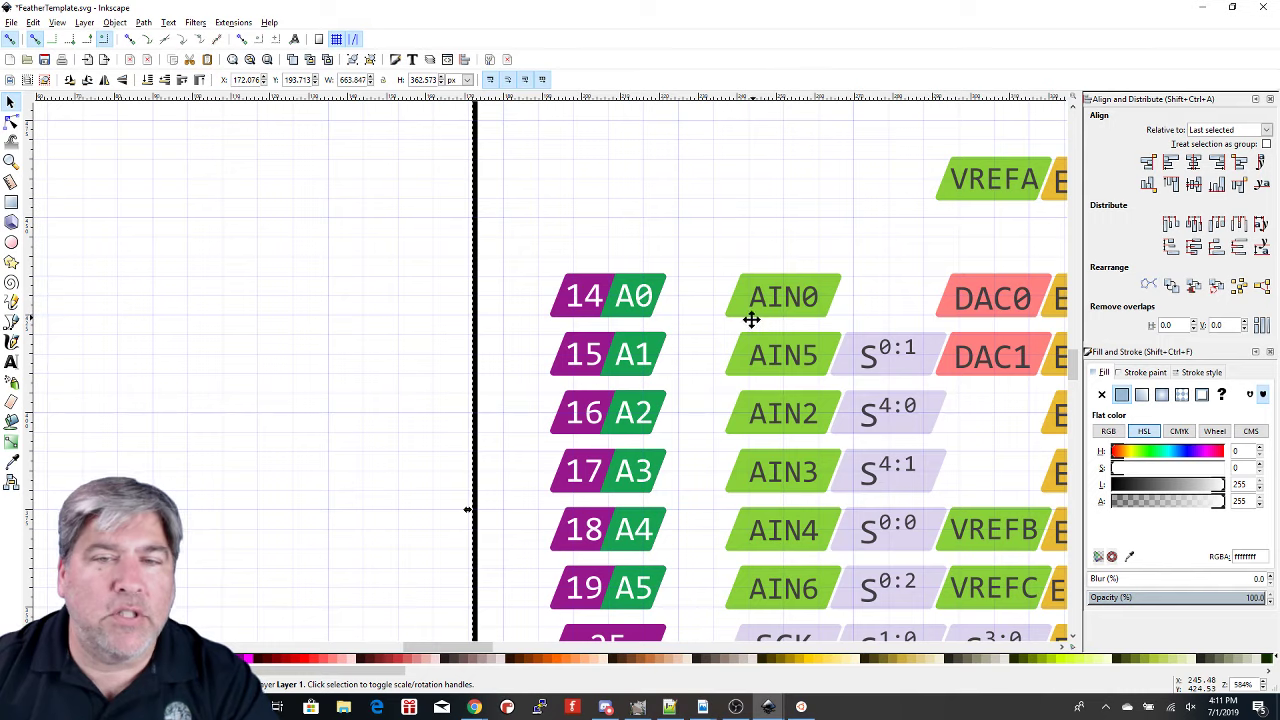
{"action": "left_click_drag", "start_coordinate": [748, 319], "coordinate": [623, 286]}
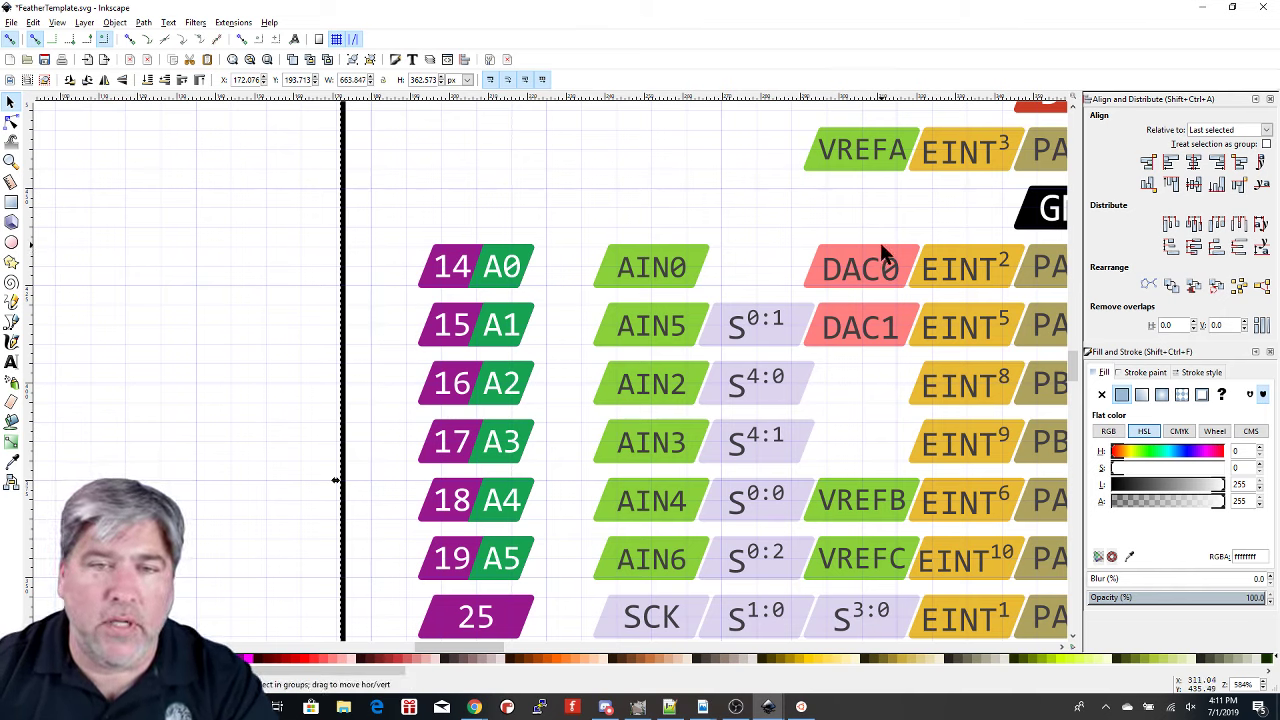
{"action": "left_click", "coordinate": [876, 262]}
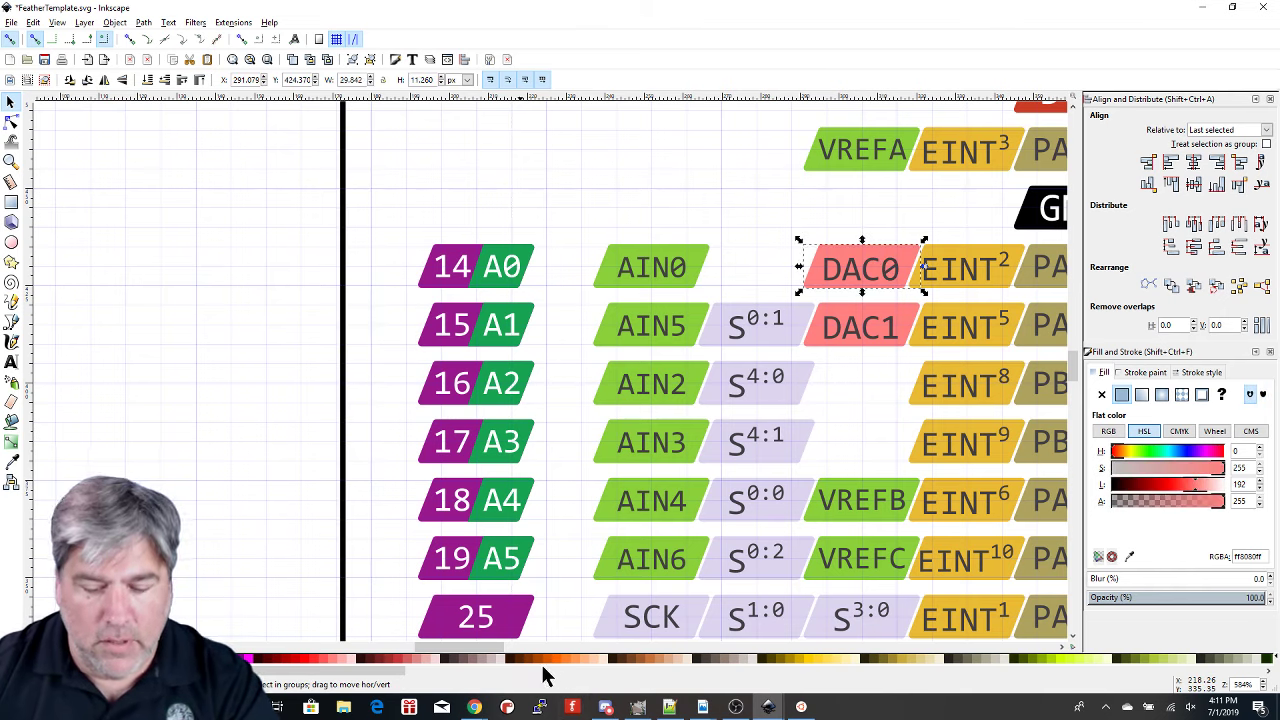
{"action": "key", "text": "ctrl+shift+v"}
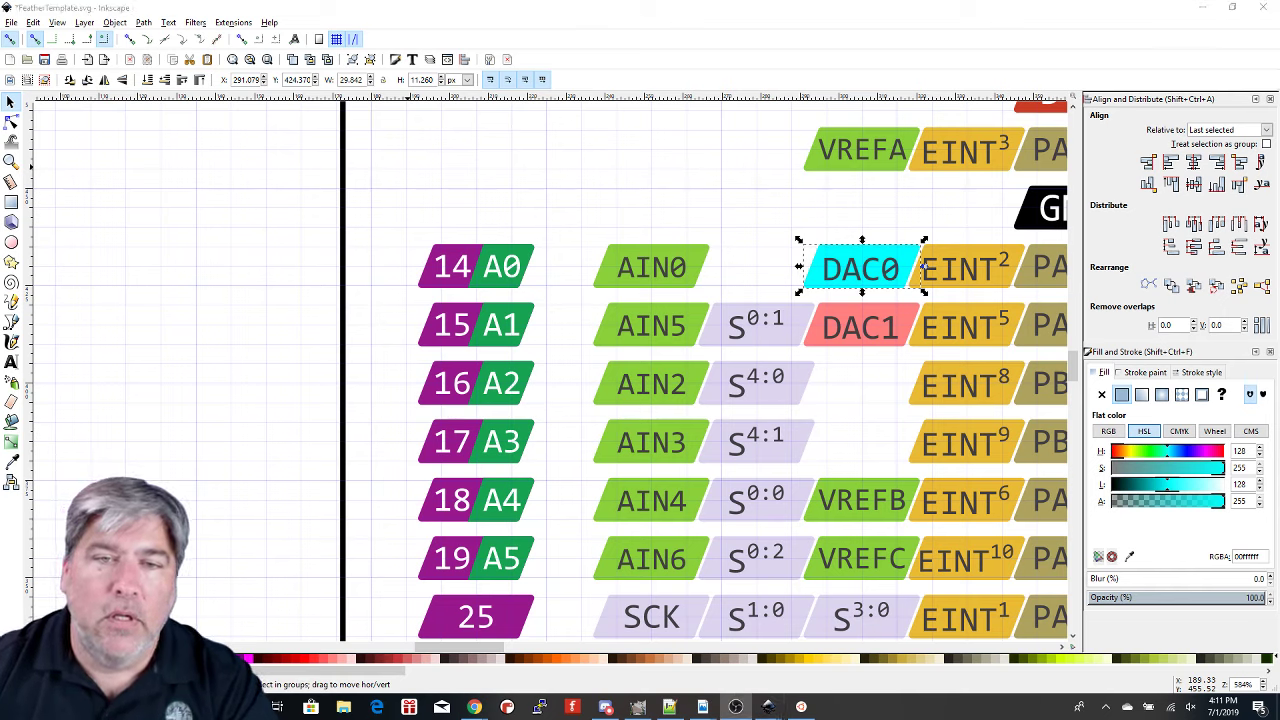
{"action": "left_click", "coordinate": [913, 321], "text": "ctrl"}
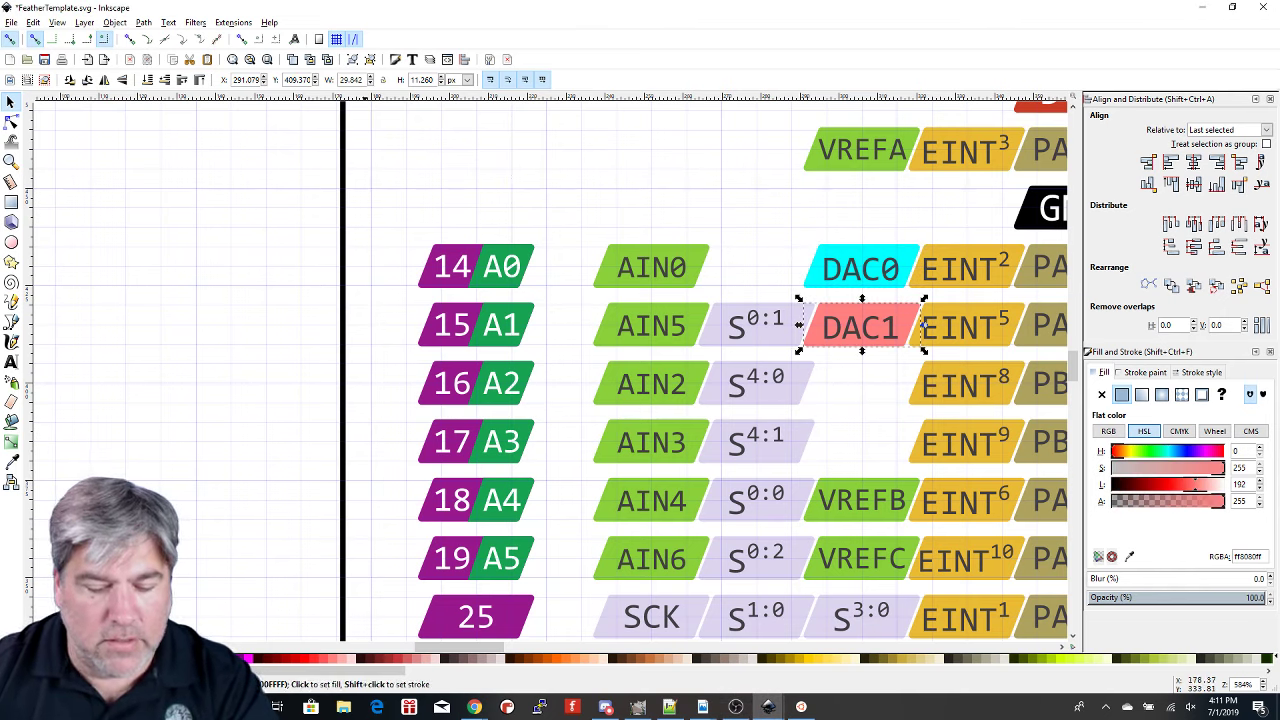
{"action": "key", "text": "ctrl+shift+v"}
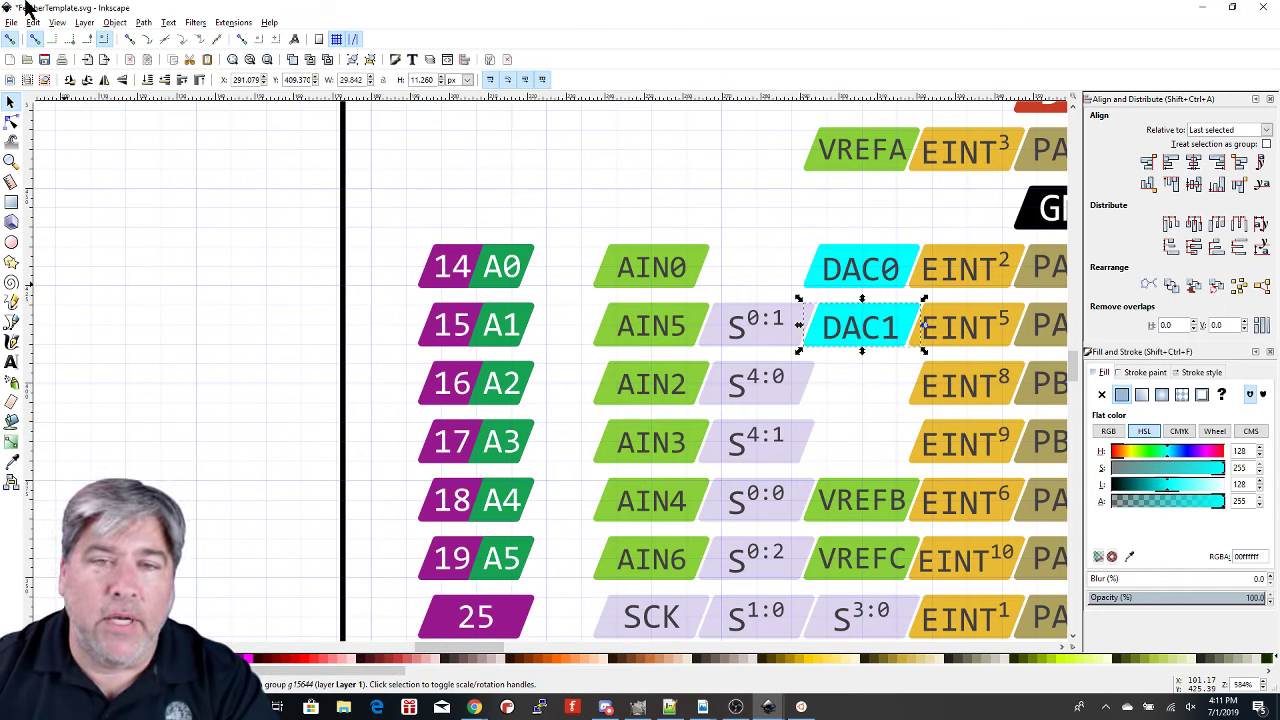
{"action": "left_click_drag", "start_coordinate": [865, 266], "coordinate": [770, 211]}
{"action": "left_click", "coordinate": [857, 263]}
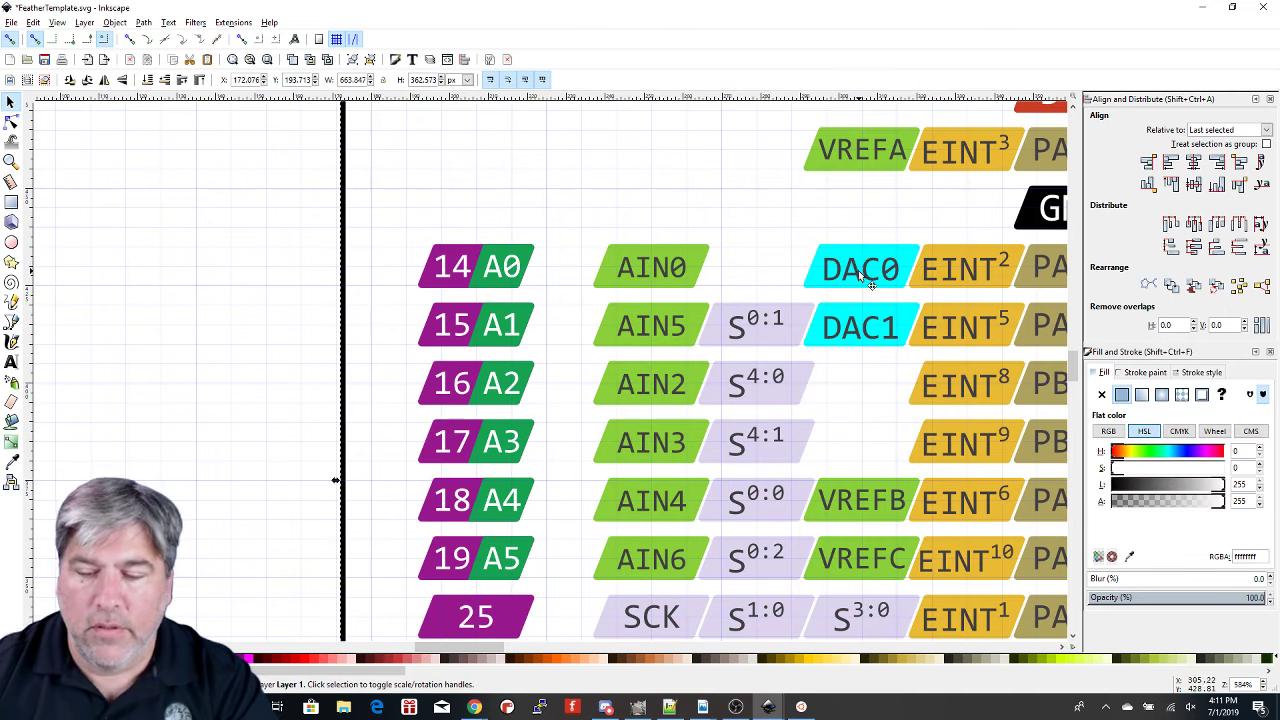
{"action": "mouse_move", "coordinate": [858, 270]}
{"action": "left_mouse_down"}
{"action": "mouse_move", "coordinate": [762, 225]}
{"action": "mouse_move", "coordinate": [783, 238]}
{"action": "mouse_move", "coordinate": [760, 276]}
{"action": "mouse_move", "coordinate": [770, 285]}
{"action": "left_mouse_up"}
{"action": "key", "text": "ctrl+z"}
{"action": "key", "text": "ctrl+z"}
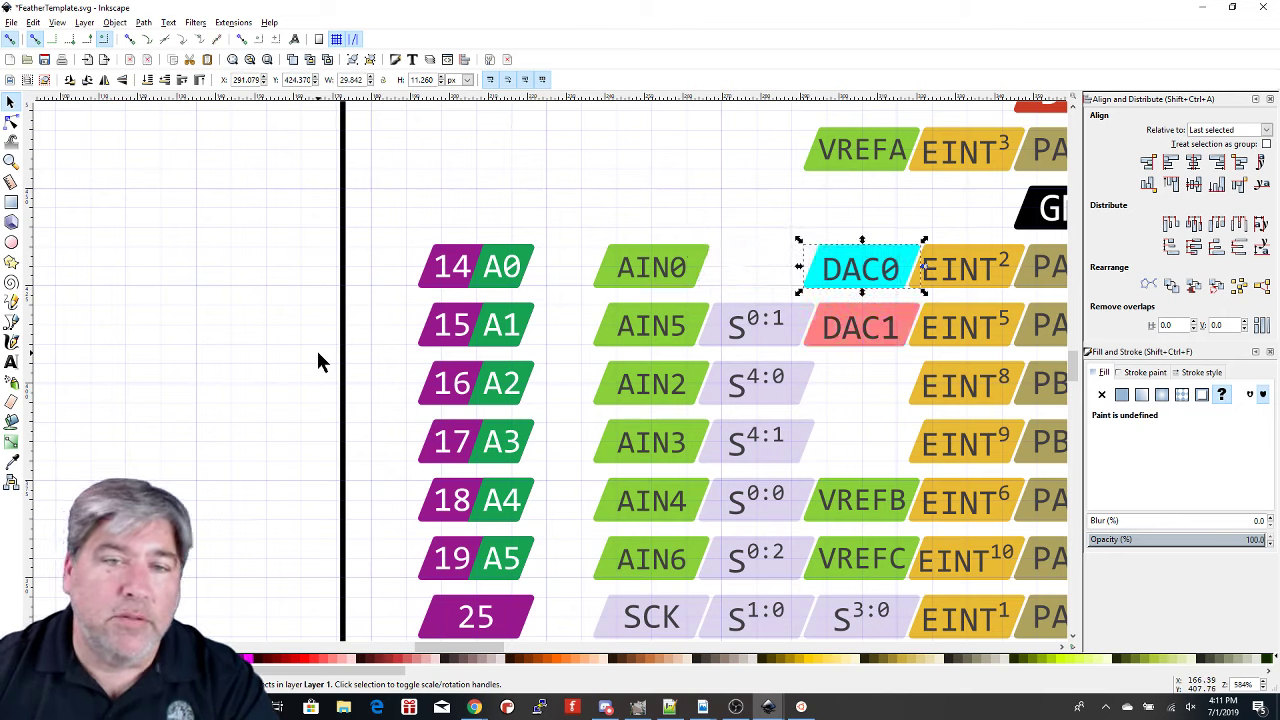
{"action": "left_click", "coordinate": [266, 327]}
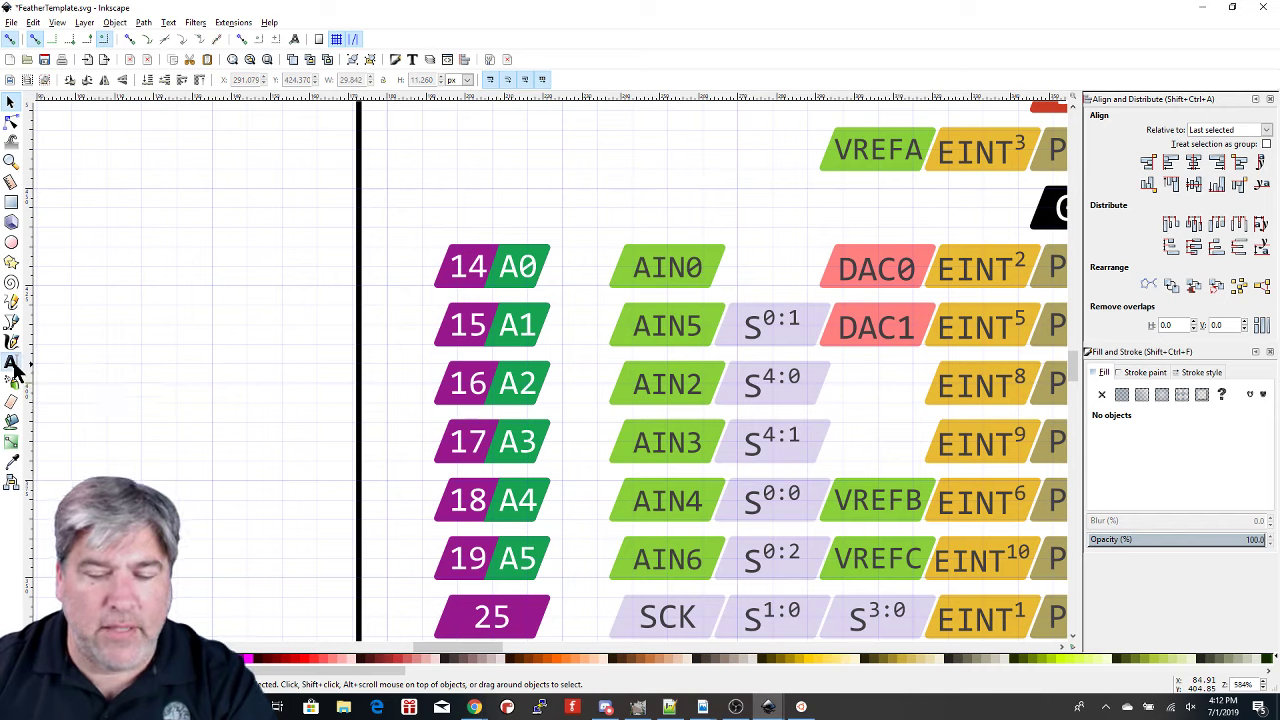
- Try the Text tool with trial letters 'asuf', then erase them so no text is added
{"action": "left_click", "coordinate": [14, 366]}
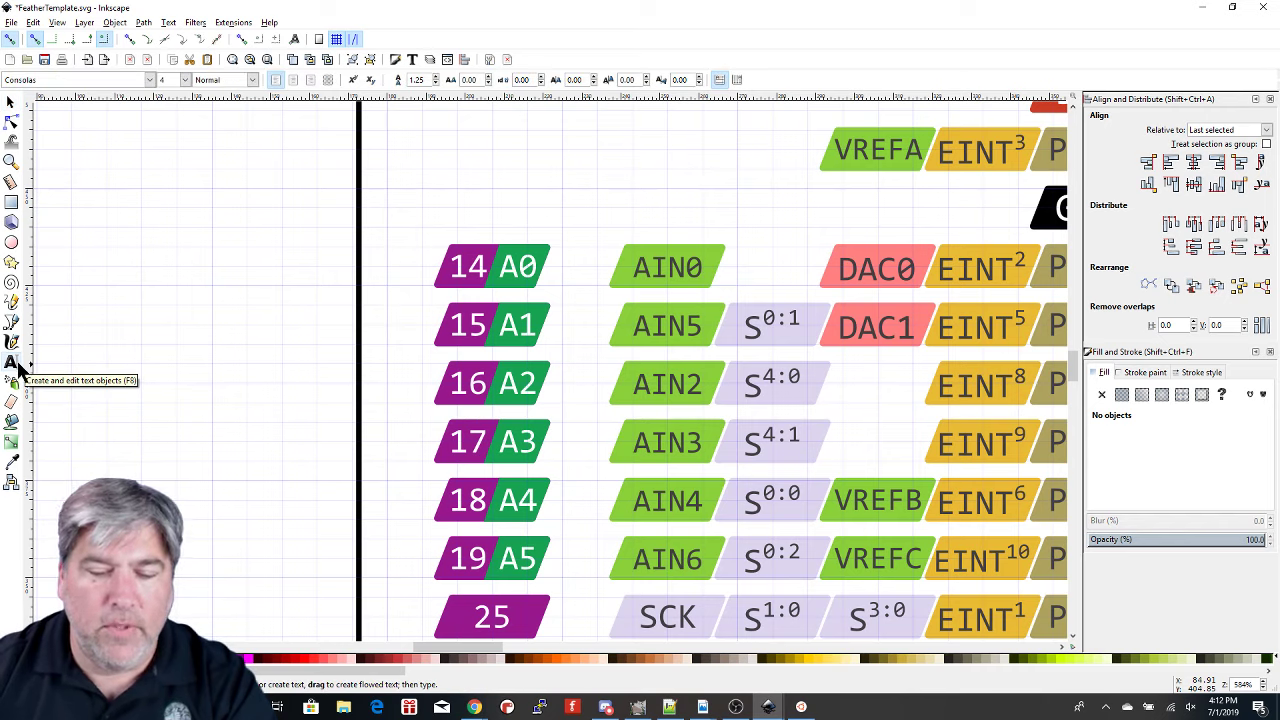
{"action": "left_click", "coordinate": [229, 287]}
{"action": "type", "text": "asu"}
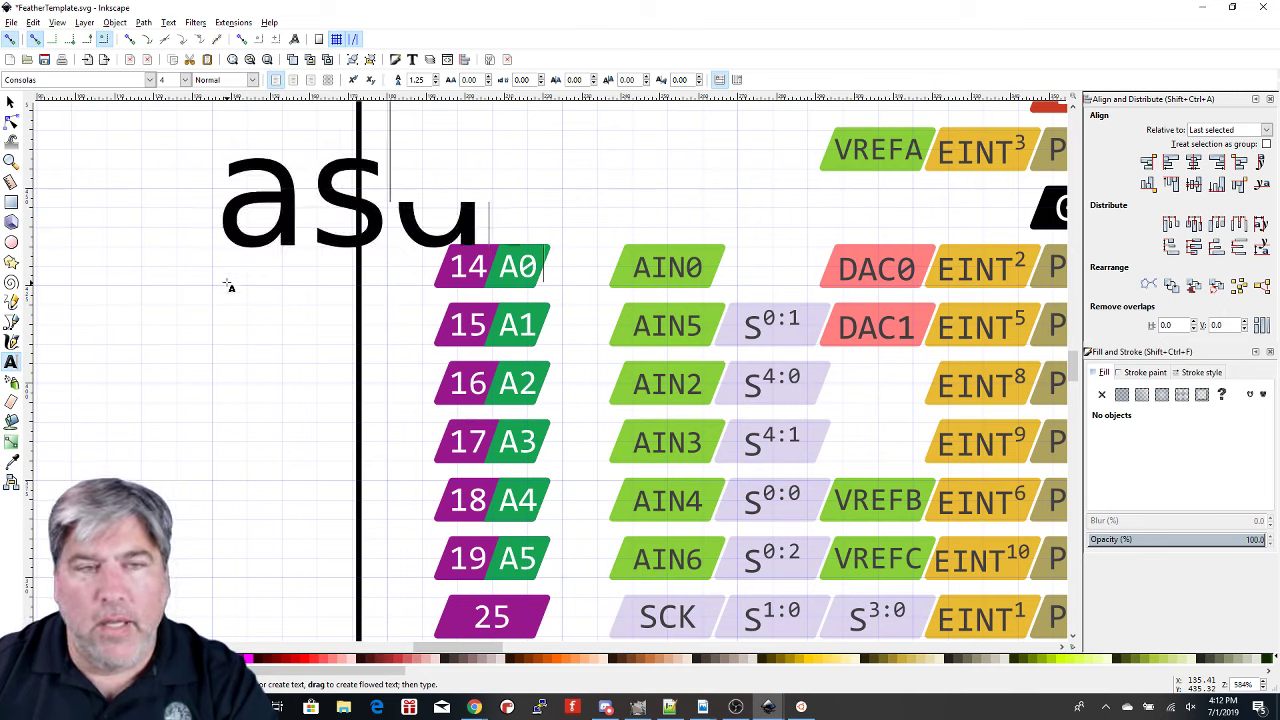
{"action": "type", "text": "f"}
{"action": "key", "text": "BackSpace"}
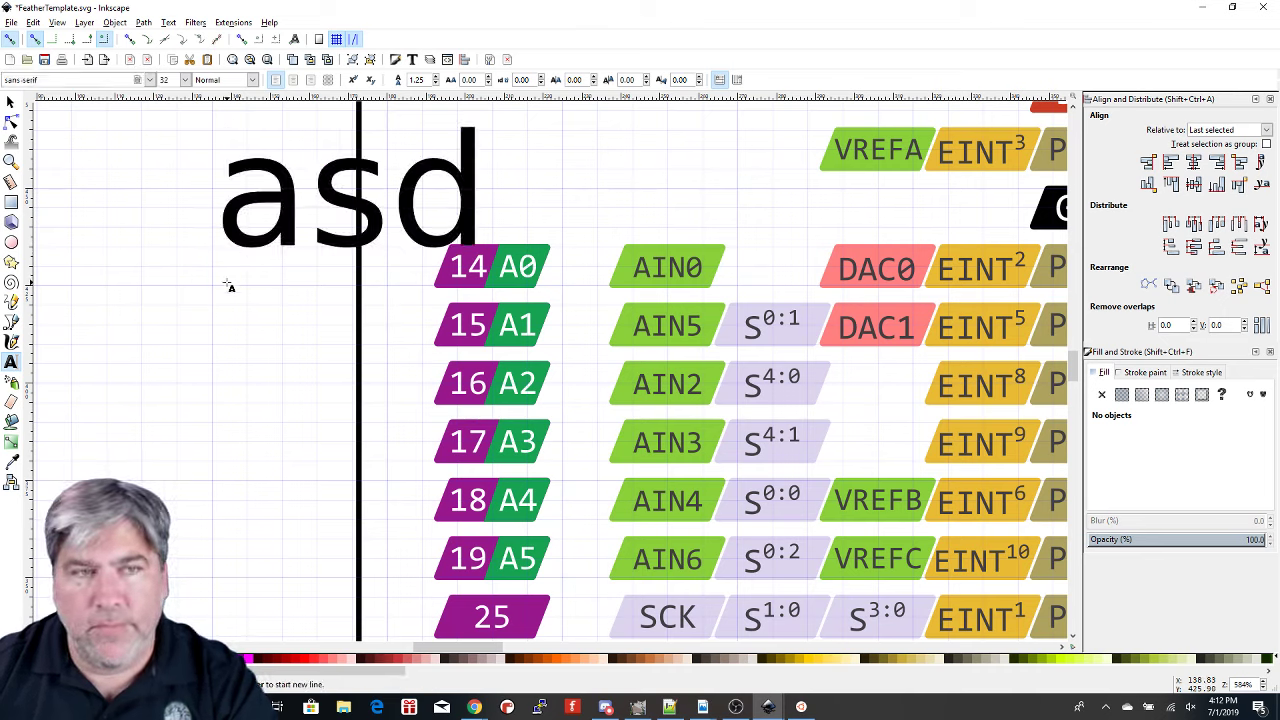
{"action": "key", "text": "BackSpace"}
{"action": "key", "text": "BackSpace"}
{"action": "key", "text": "BackSpace"}
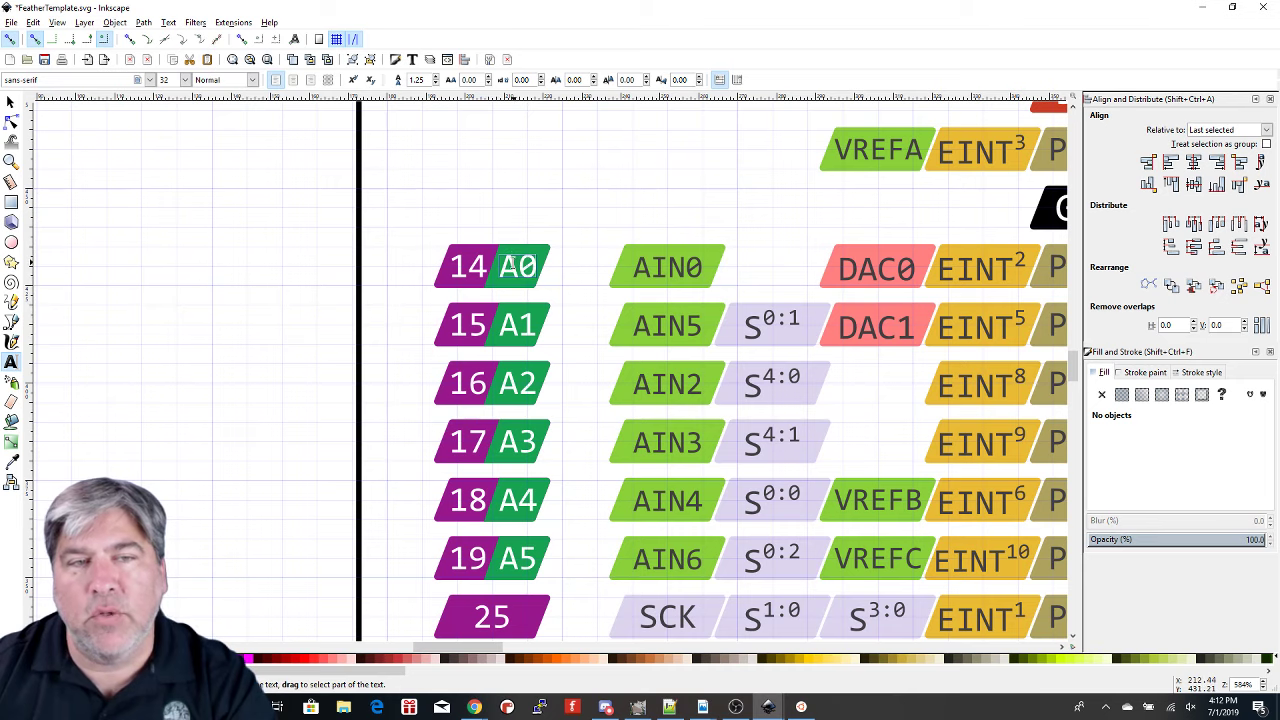
- Change the 15 A1 row label from AIN5 to AIN2 and deselect it
{"action": "scroll", "coordinate": [735, 438], "scroll_direction": "up", "scroll_amount": 3, "text": "ctrl"}
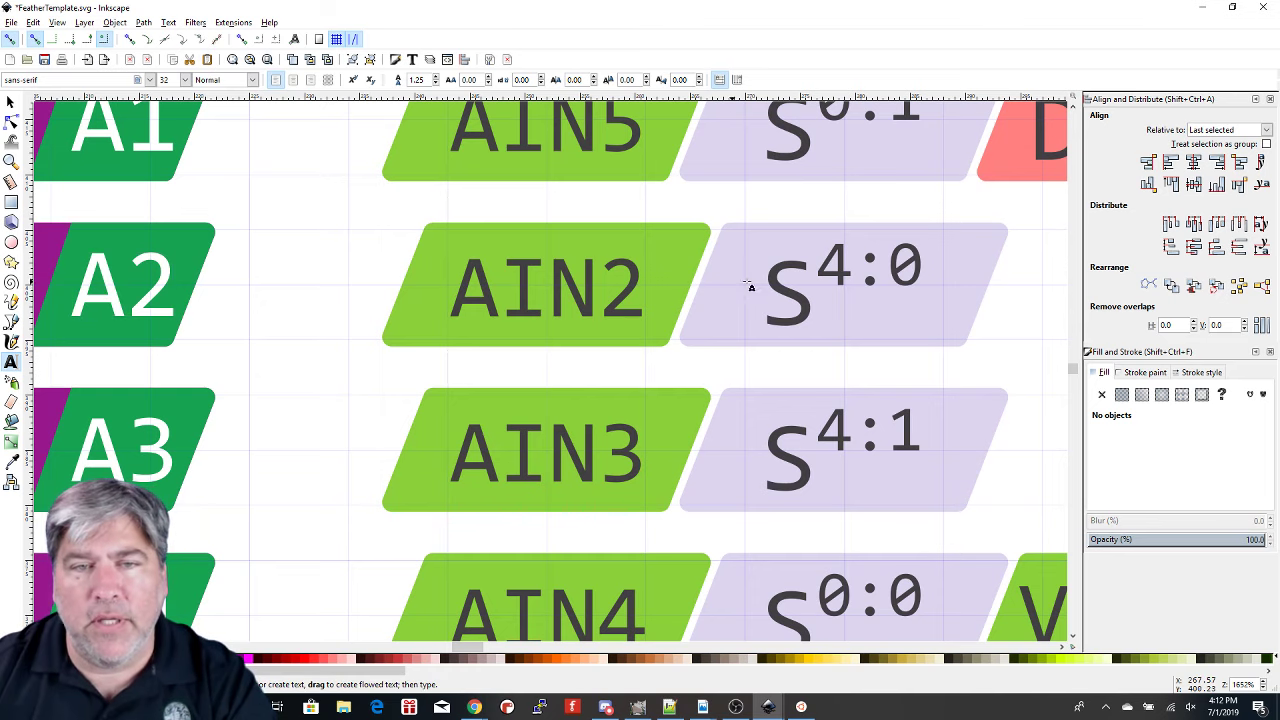
{"action": "scroll", "coordinate": [815, 285], "scroll_direction": "up", "scroll_amount": 1}
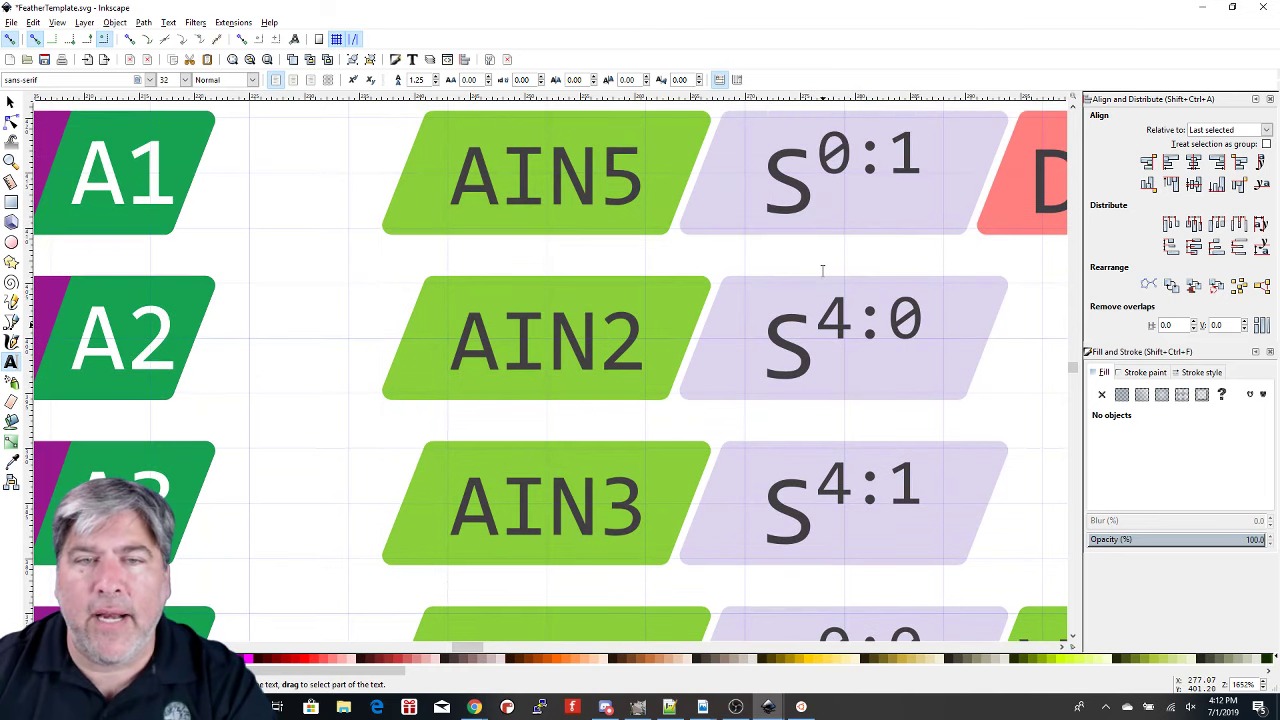
{"action": "left_click", "coordinate": [589, 174]}
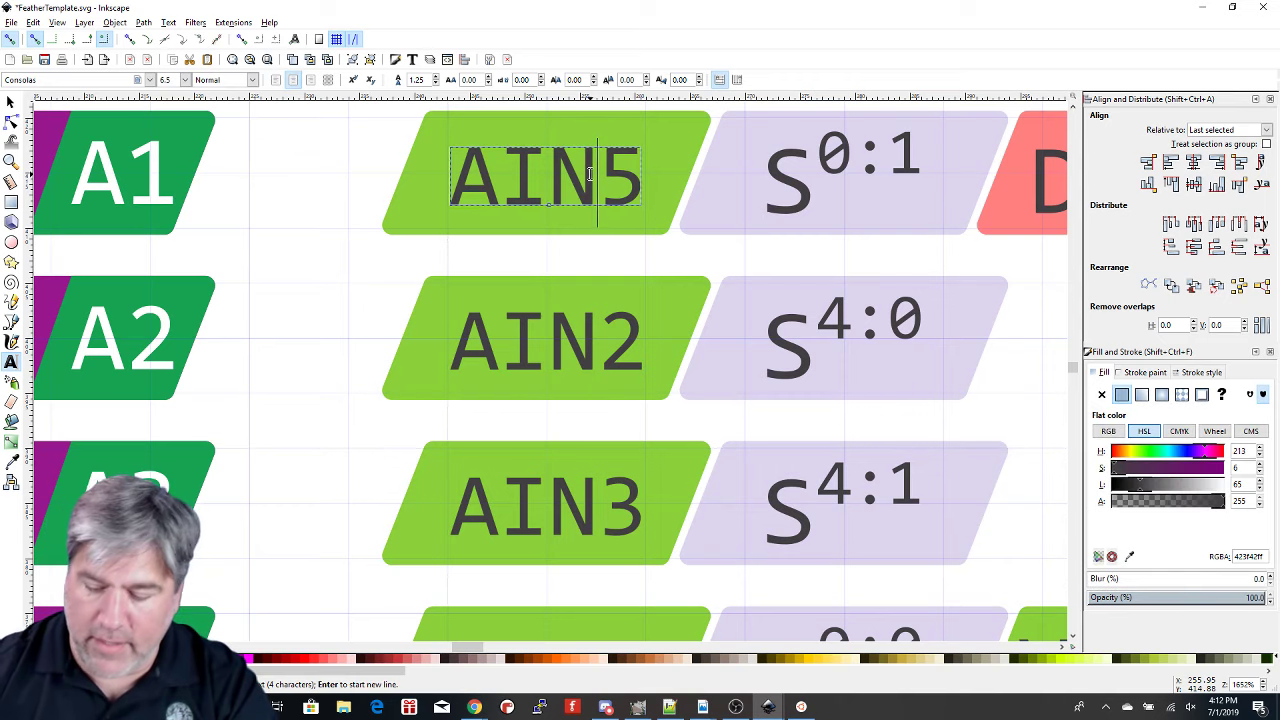
{"action": "key", "text": "shift+Right"}
{"action": "type", "text": "2"}
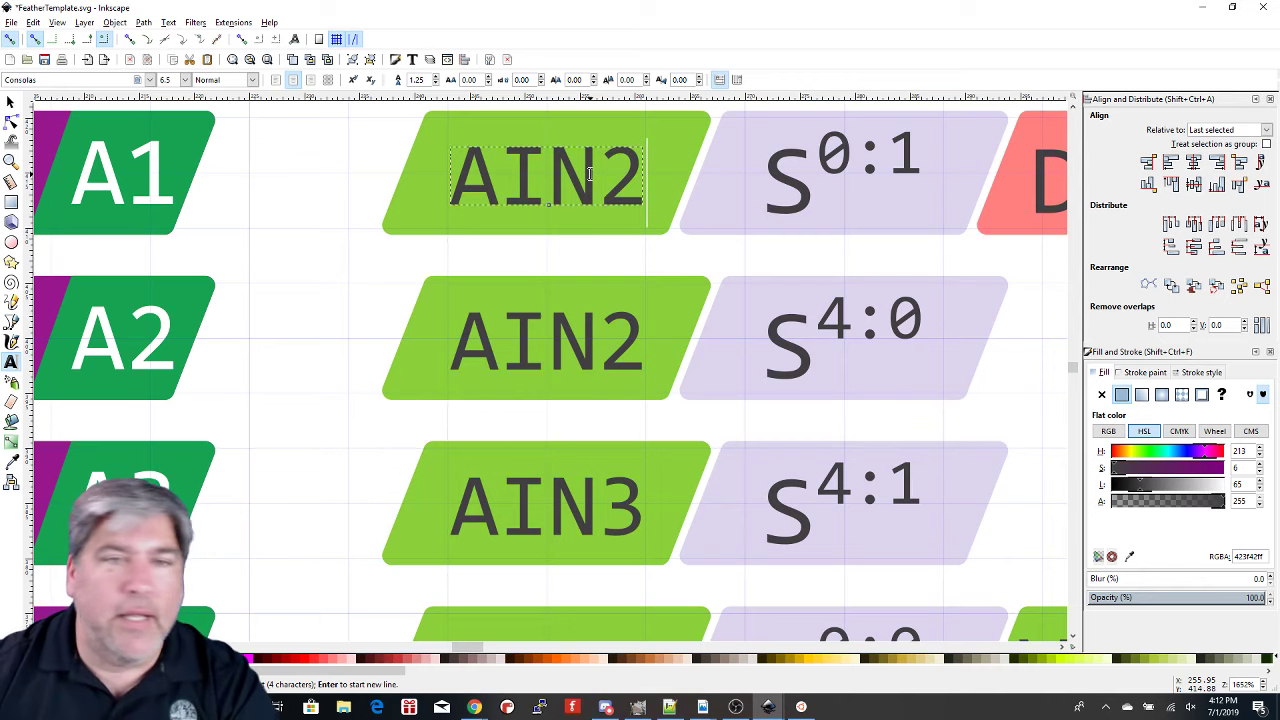
{"action": "left_click", "coordinate": [10, 101]}
{"action": "left_click", "coordinate": [284, 216]}
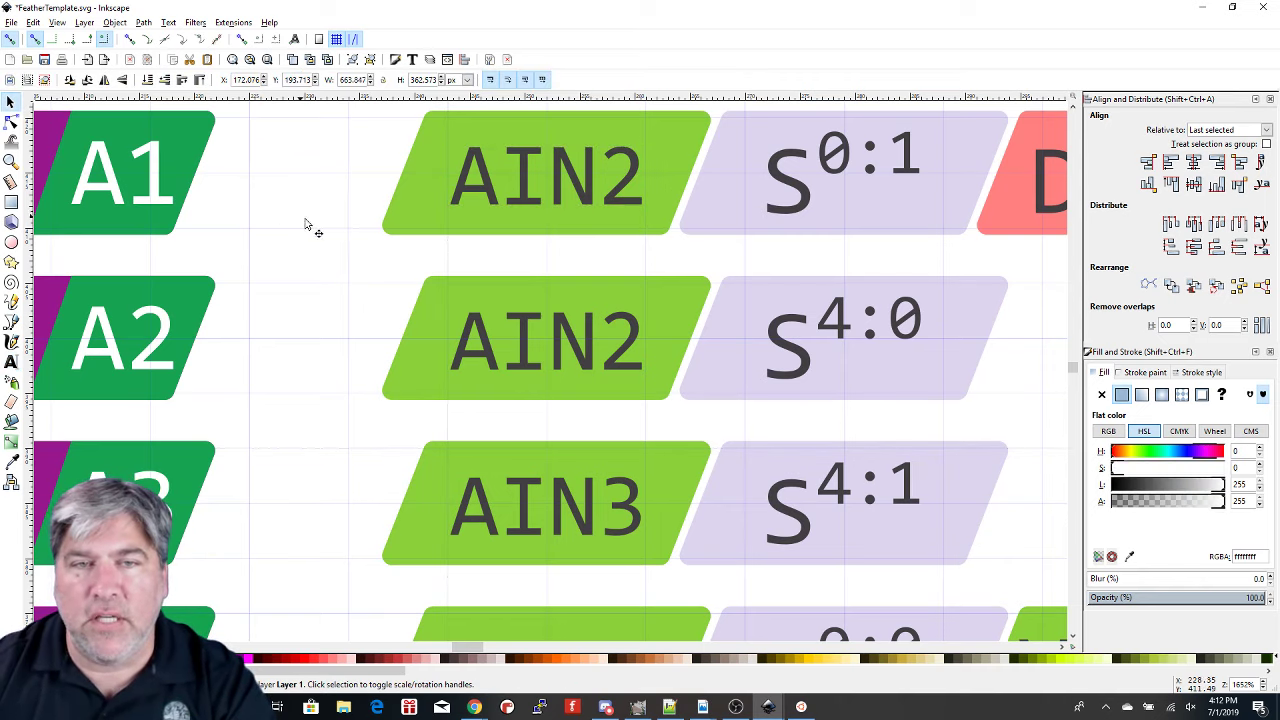
- Try replacing a superscript digit in S0:1, then undo back to the original S0:1
{"action": "scroll", "coordinate": [318, 232], "scroll_direction": "down", "scroll_amount": 1}
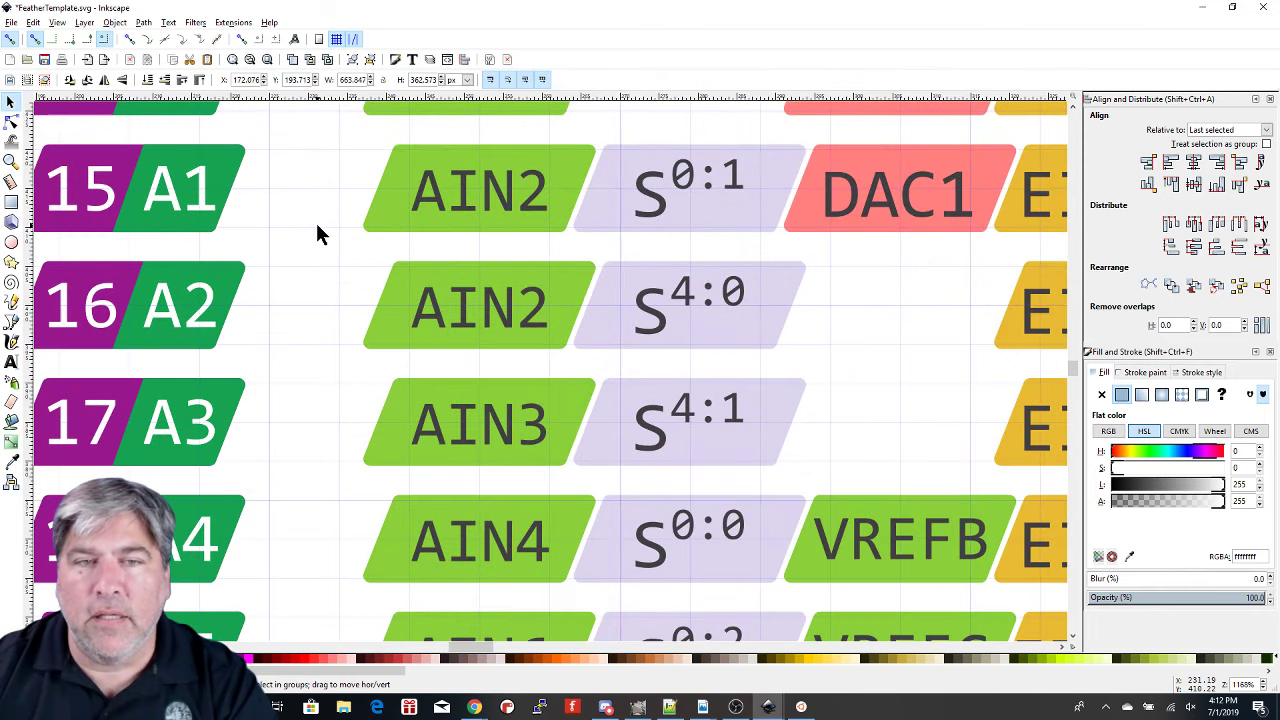
{"action": "scroll", "coordinate": [315, 222], "scroll_direction": "down", "scroll_amount": 2}
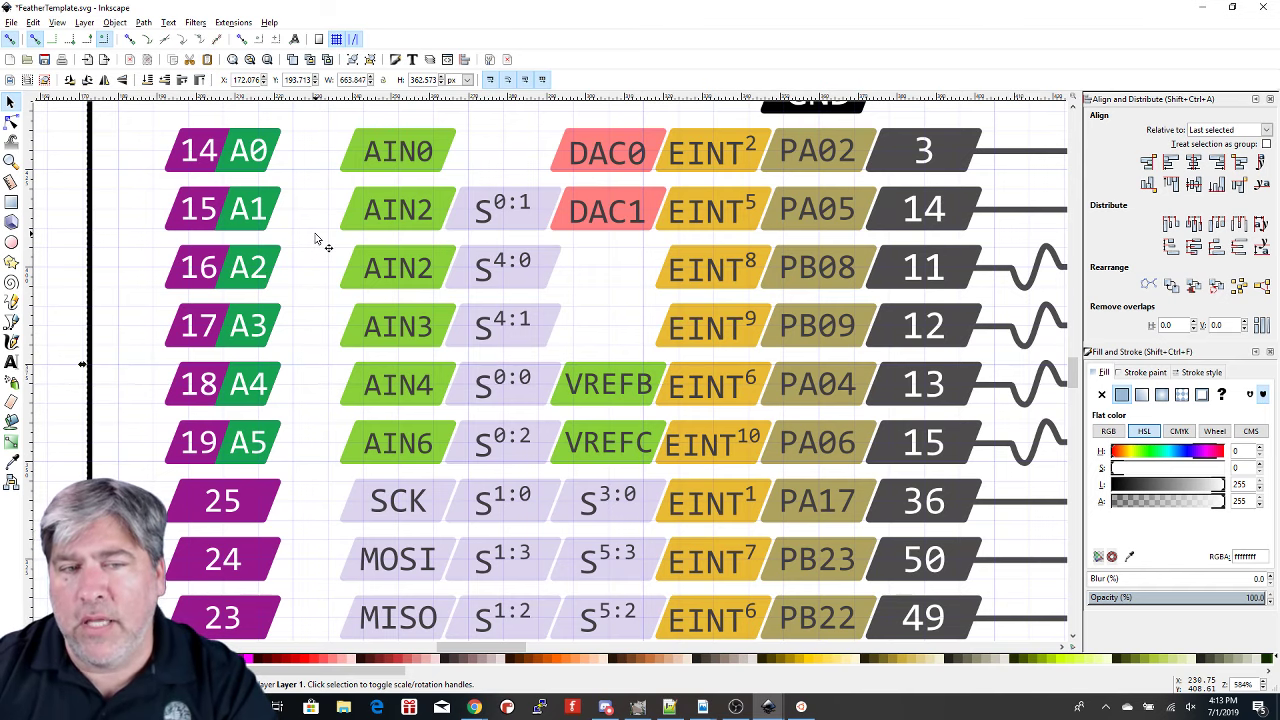
{"action": "scroll", "coordinate": [506, 212], "scroll_direction": "up", "scroll_amount": 2}
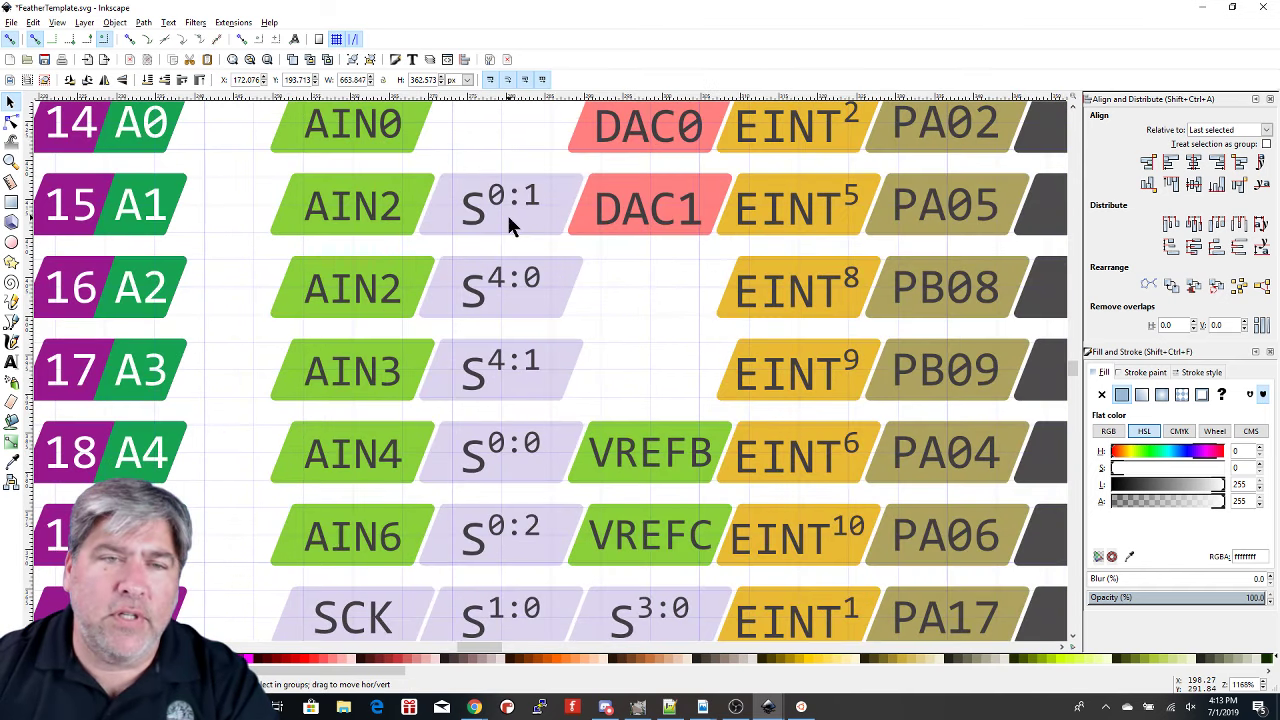
{"action": "scroll", "coordinate": [506, 212], "scroll_direction": "up", "scroll_amount": 2}
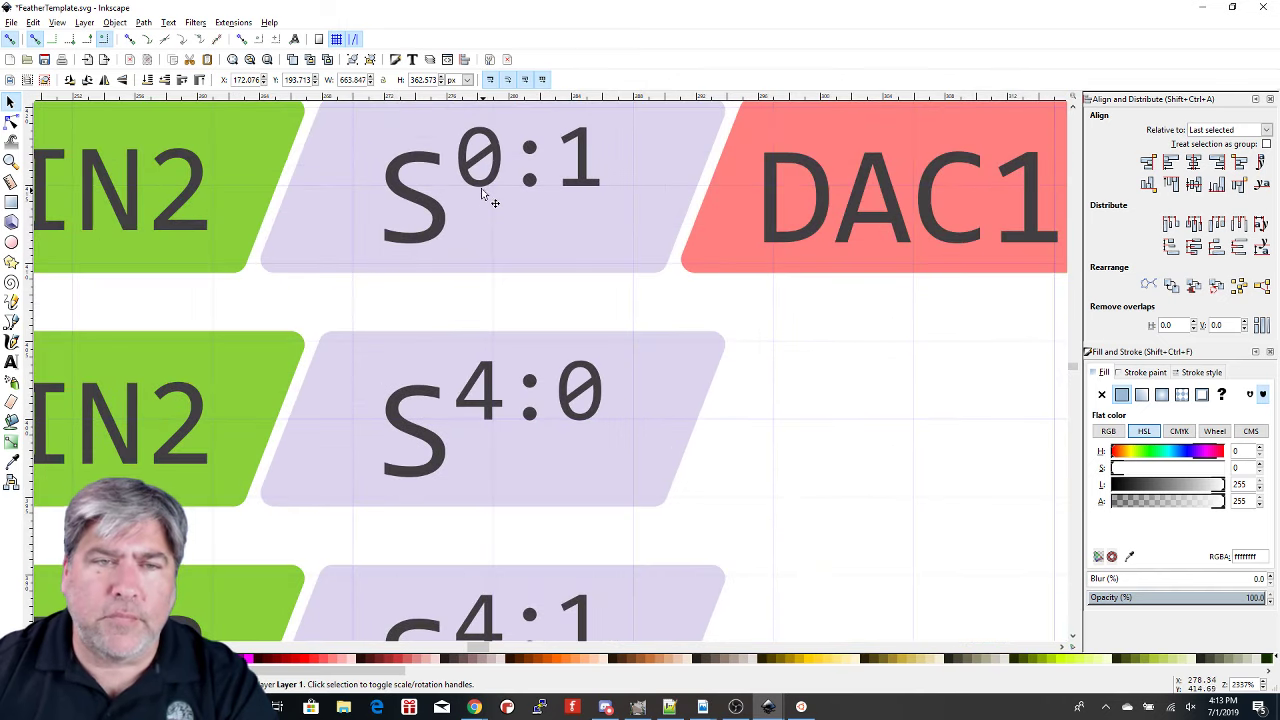
{"action": "scroll", "coordinate": [495, 190], "scroll_direction": "up", "scroll_amount": 3}
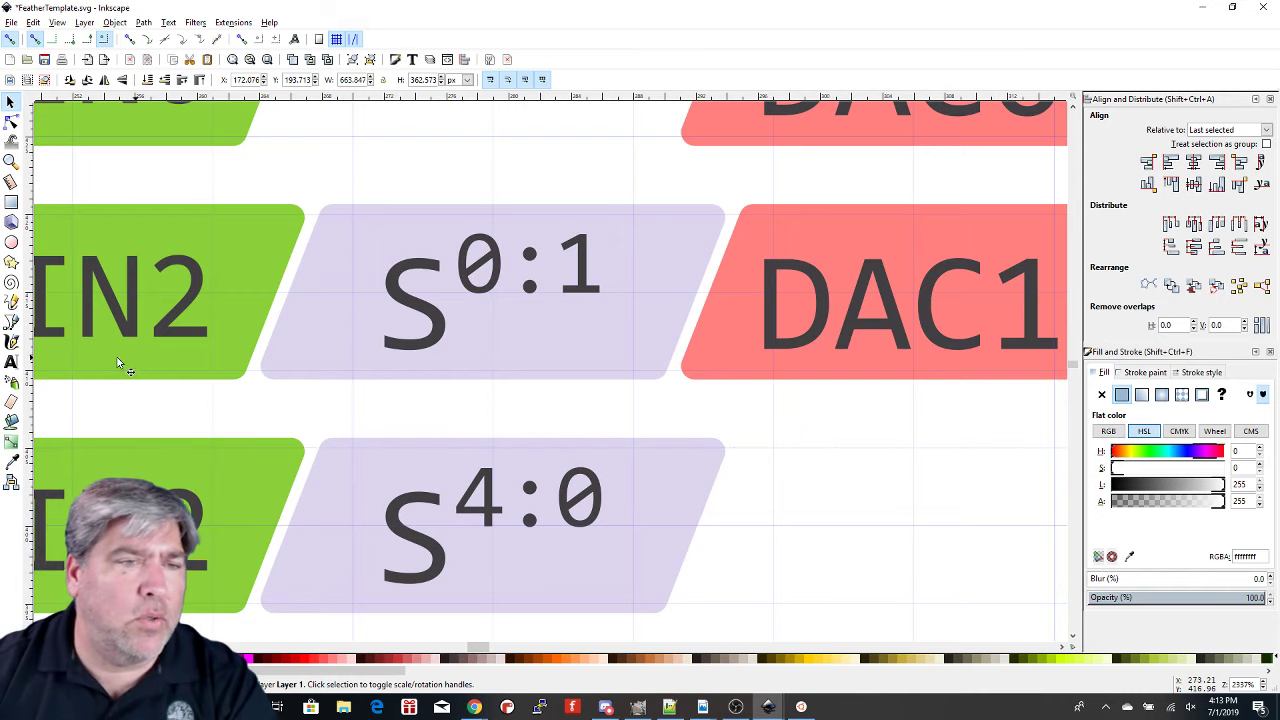
{"action": "left_click", "coordinate": [11, 364]}
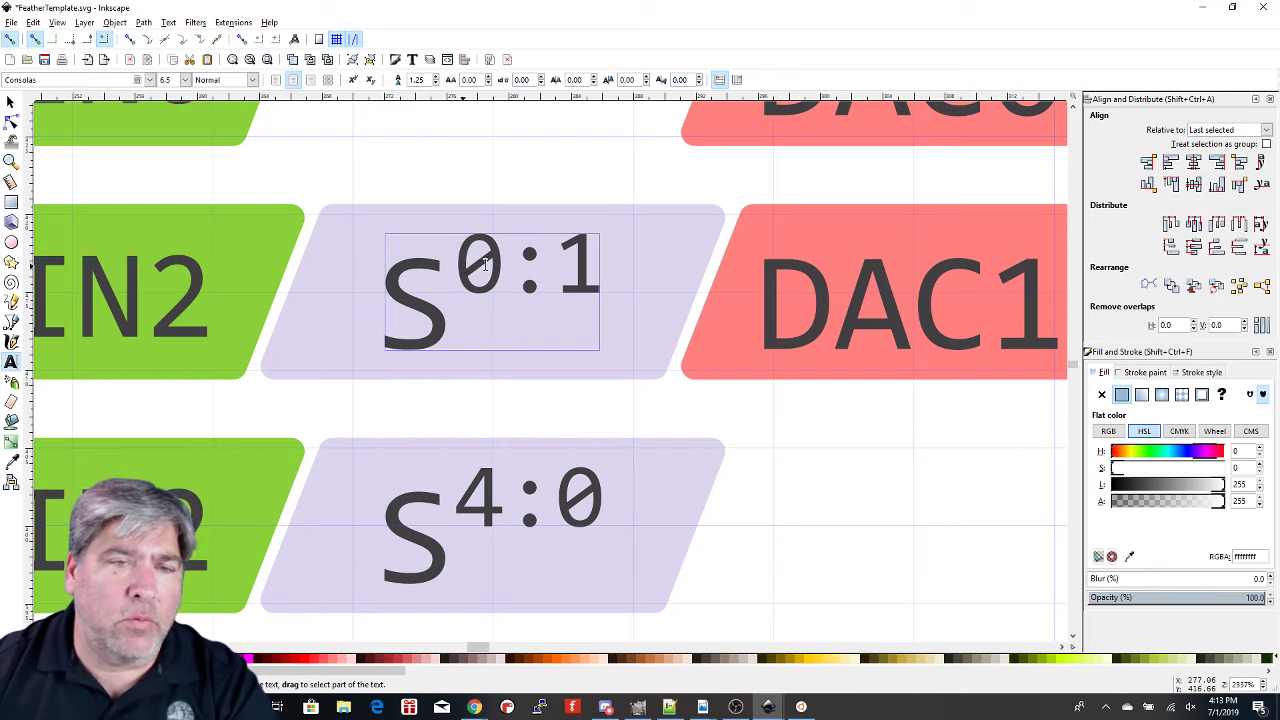
{"action": "left_click_drag", "start_coordinate": [487, 262], "coordinate": [503, 352]}
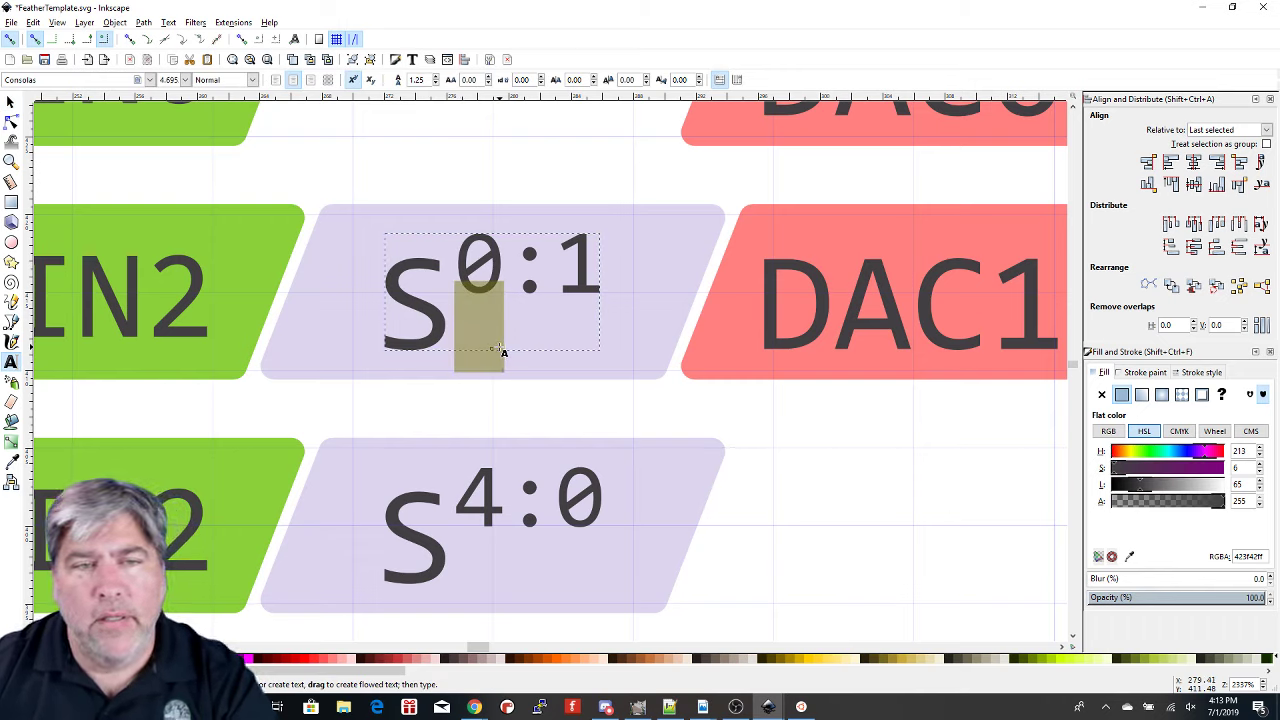
{"action": "type", "text": "1"}
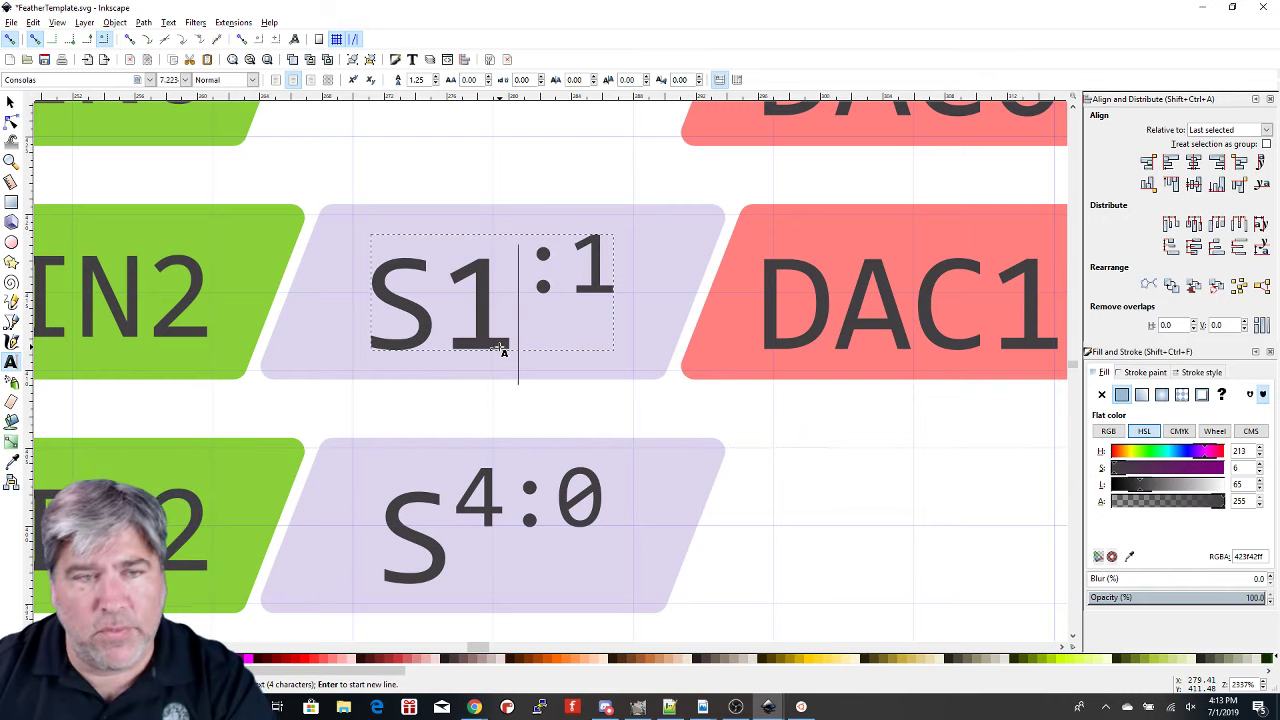
{"action": "left_click", "coordinate": [433, 263], "text": "shift"}
{"action": "left_click", "coordinate": [352, 80]}
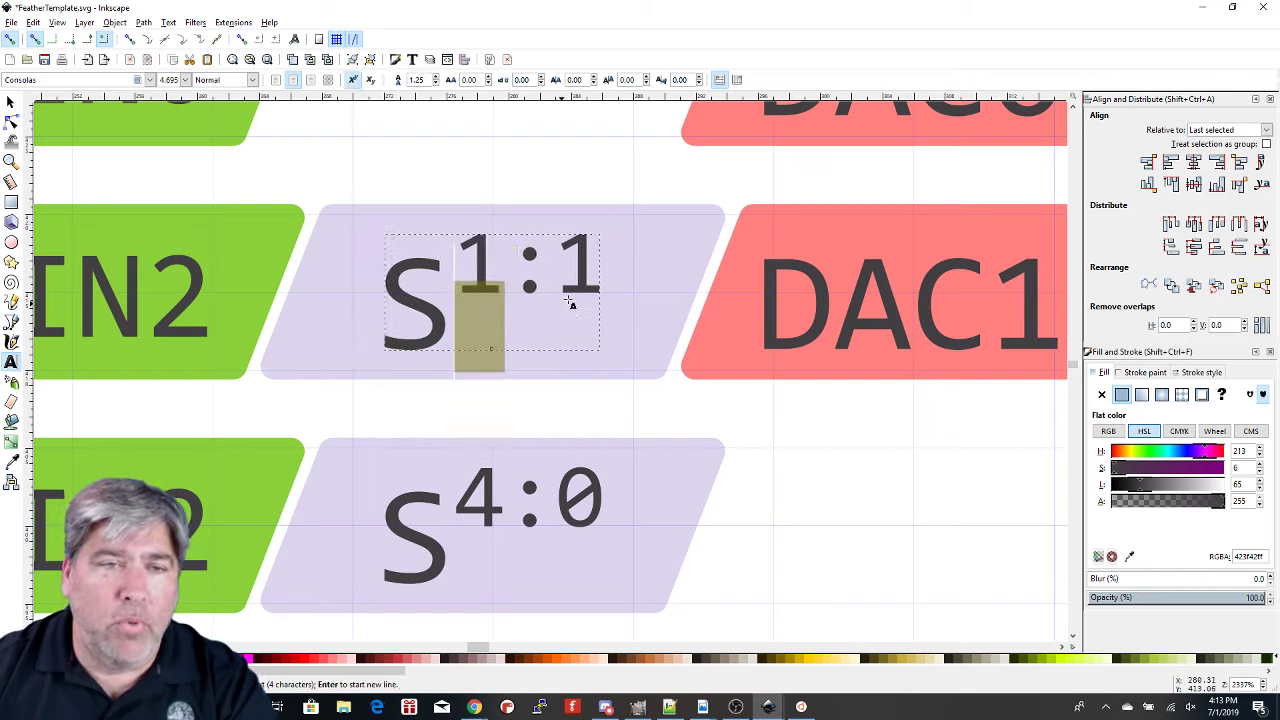
{"action": "key", "text": "ctrl+z"}
{"action": "key", "text": "ctrl+z"}
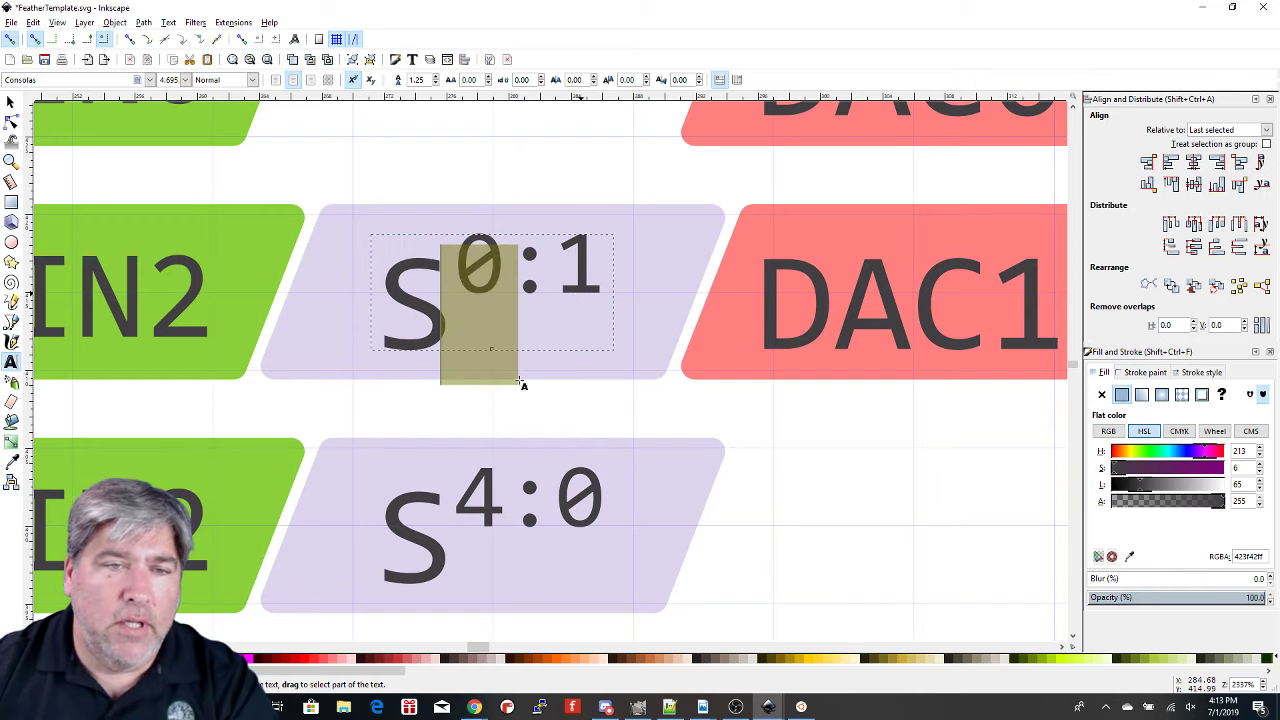
{"action": "key", "text": "ctrl+z"}
{"action": "key", "text": "Escape"}
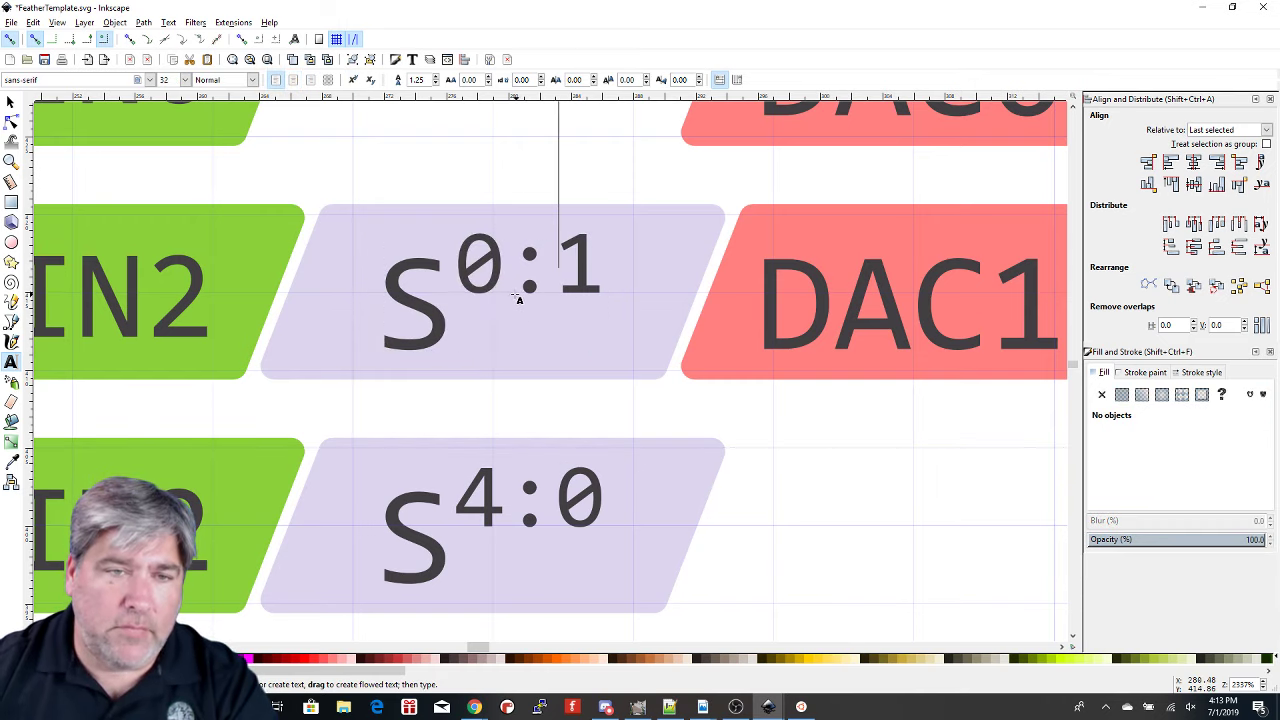
- Edit the lavender A1 label so its superscript reads 0:0, giving S0:0
{"action": "left_click", "coordinate": [478, 306]}
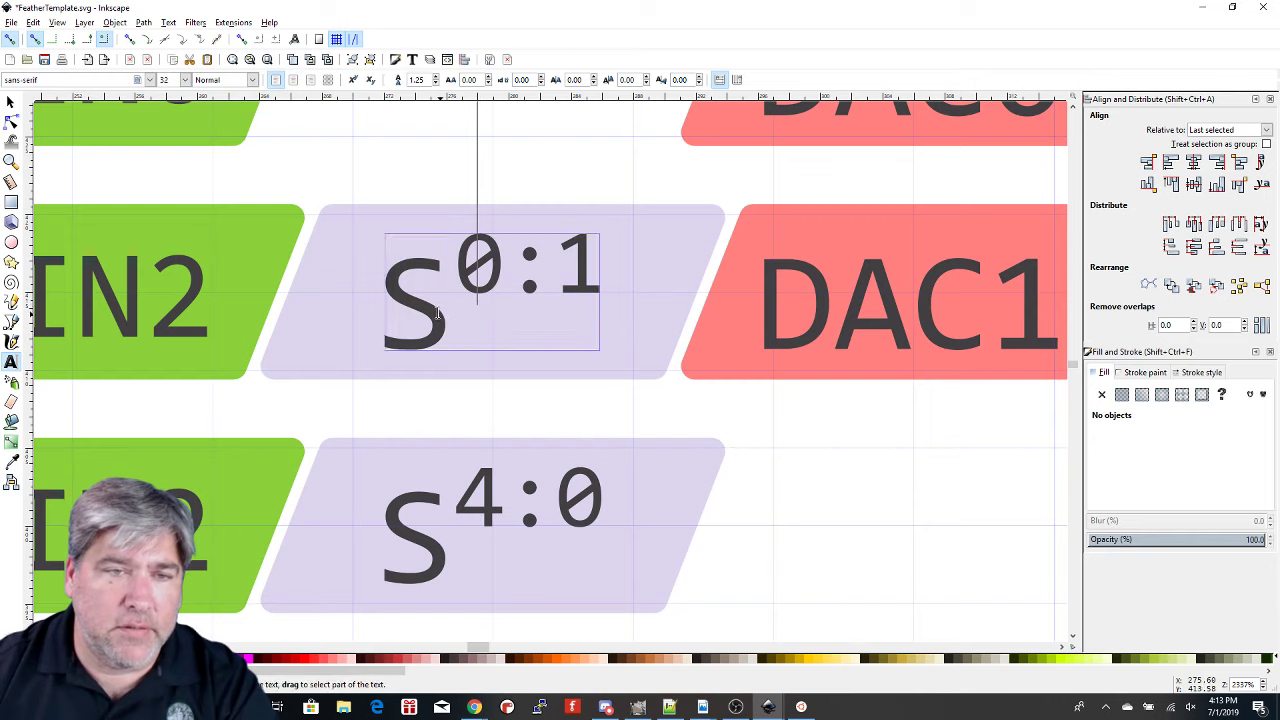
{"action": "left_click", "coordinate": [458, 320]}
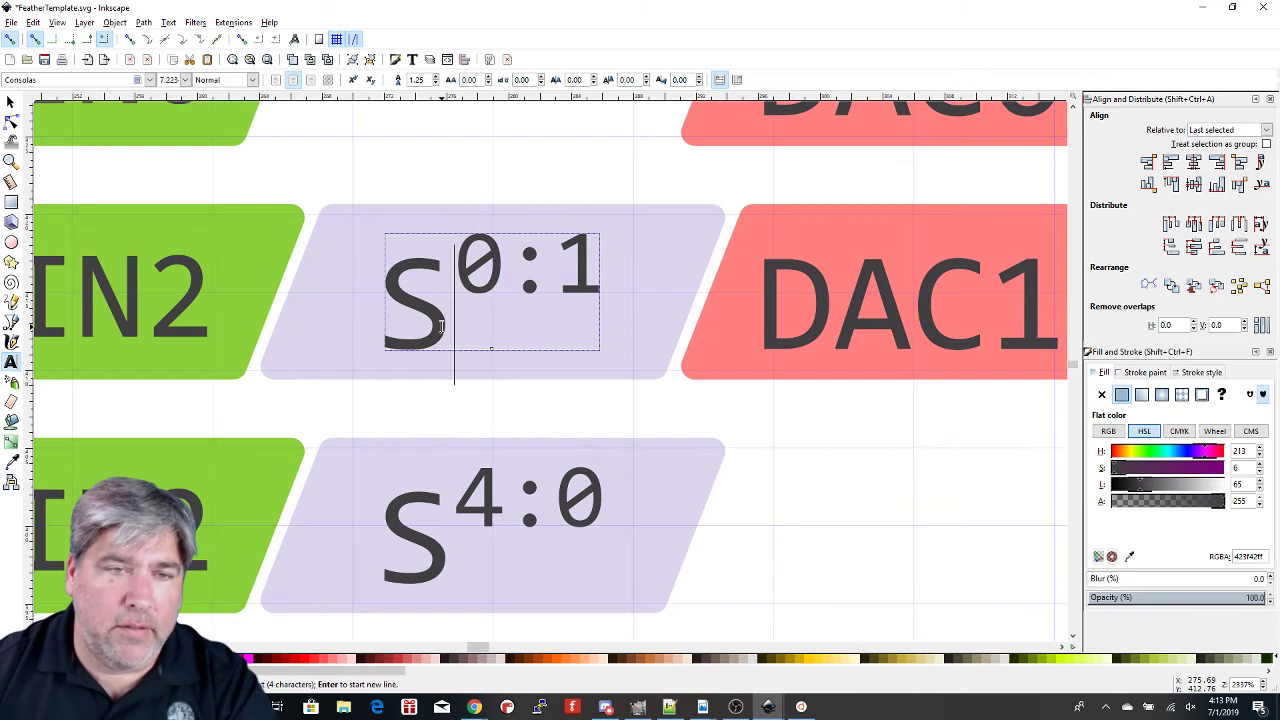
{"action": "key", "text": "End"}
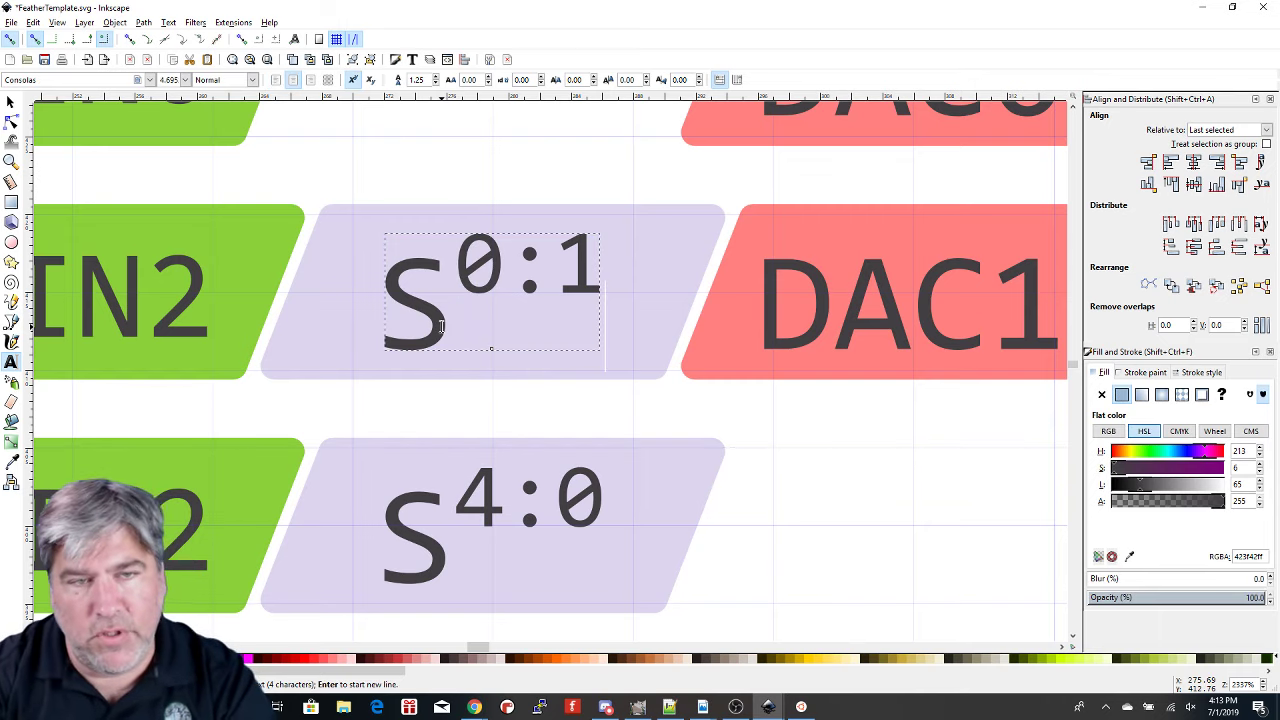
{"action": "type", "text": "0:0"}
{"action": "key", "text": "Left"}
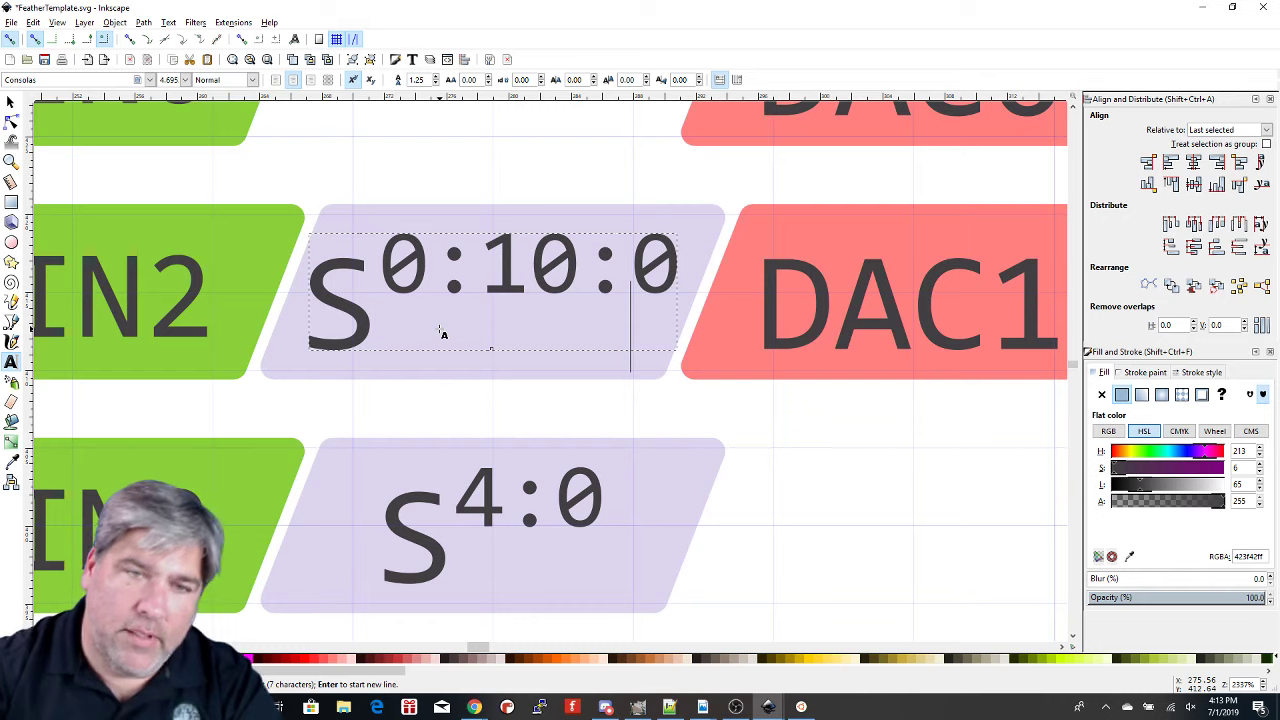
{"action": "key", "text": "Left"}
{"action": "key", "text": "Left"}
{"action": "key", "text": "BackSpace"}
{"action": "key", "text": "BackSpace"}
{"action": "key", "text": "BackSpace"}
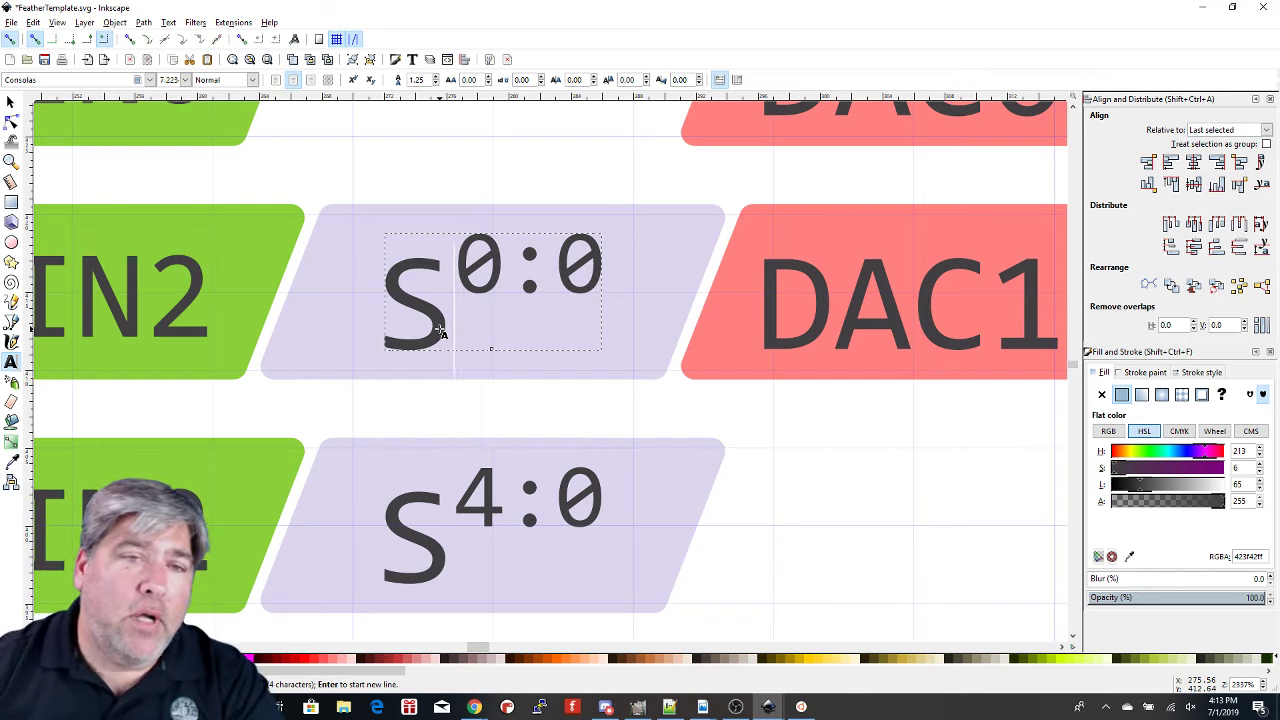
{"action": "key", "text": "Escape"}
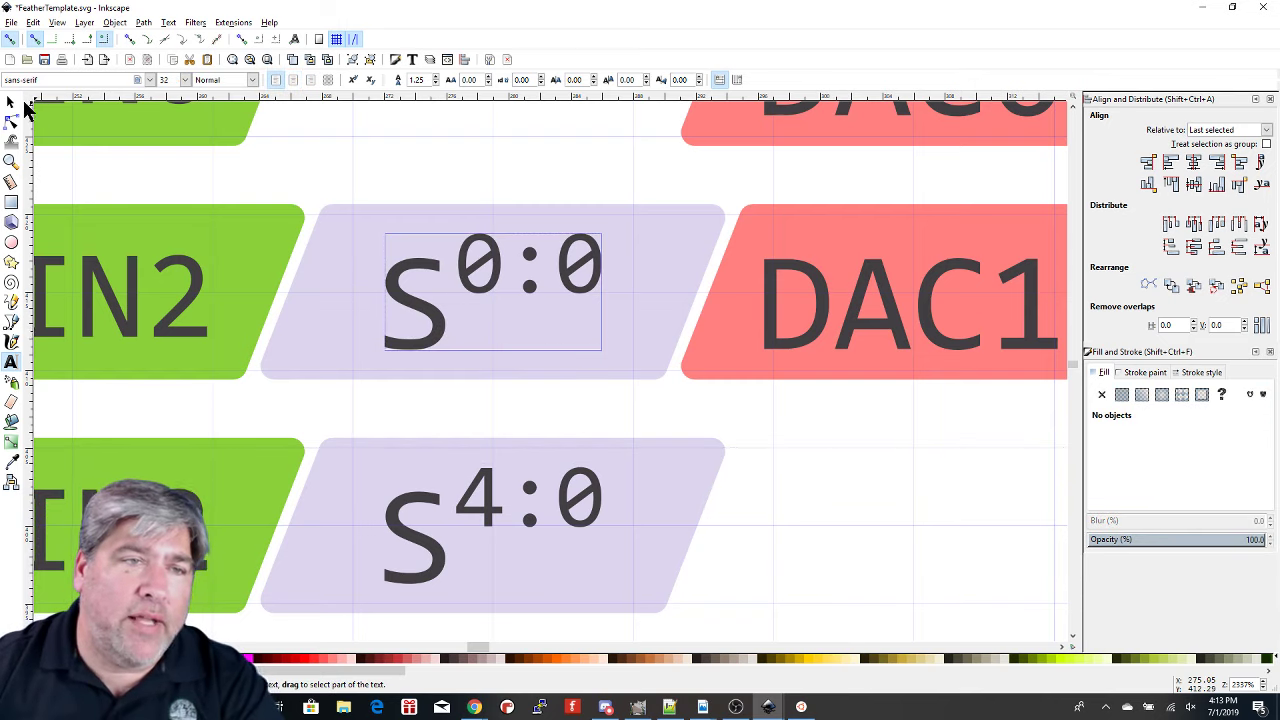
- Return to the Selector and select the lavender S0:0 label shape
{"action": "left_click", "coordinate": [22, 104]}
{"action": "left_click", "coordinate": [408, 212]}
{"action": "scroll", "coordinate": [406, 212], "scroll_direction": "down", "scroll_amount": 1}
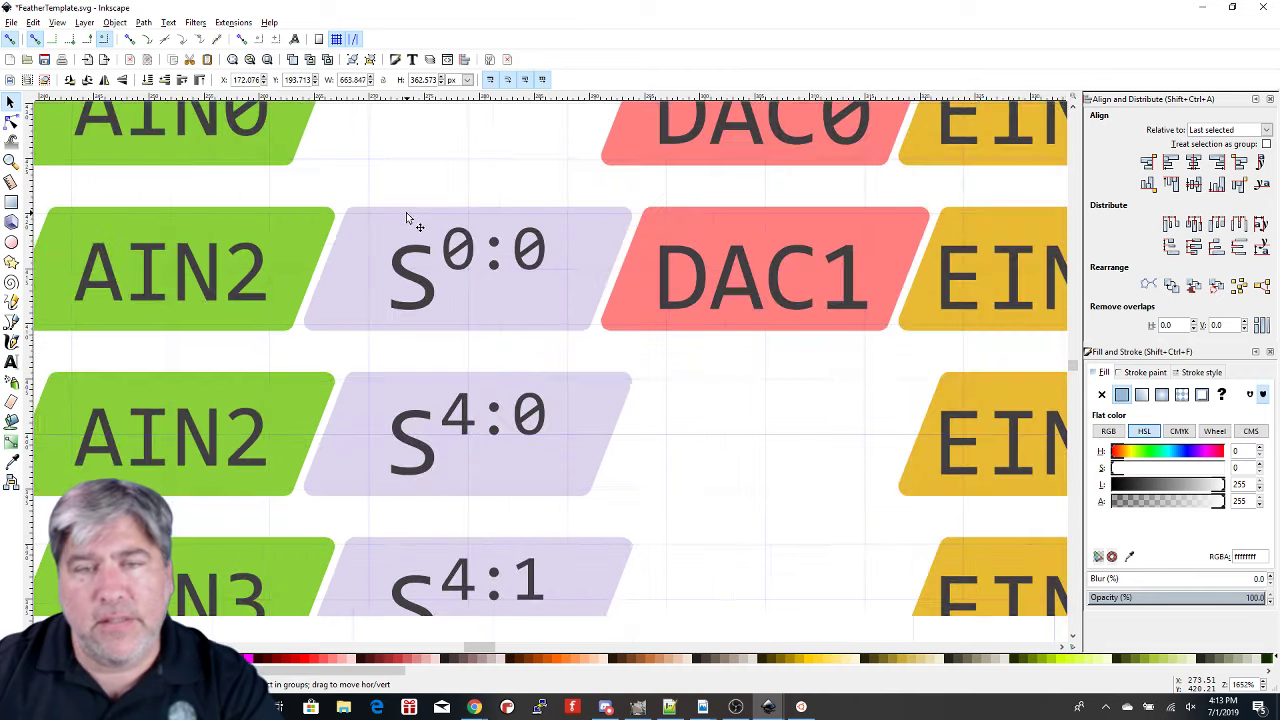
{"action": "scroll", "coordinate": [406, 212], "scroll_direction": "down", "scroll_amount": 4}
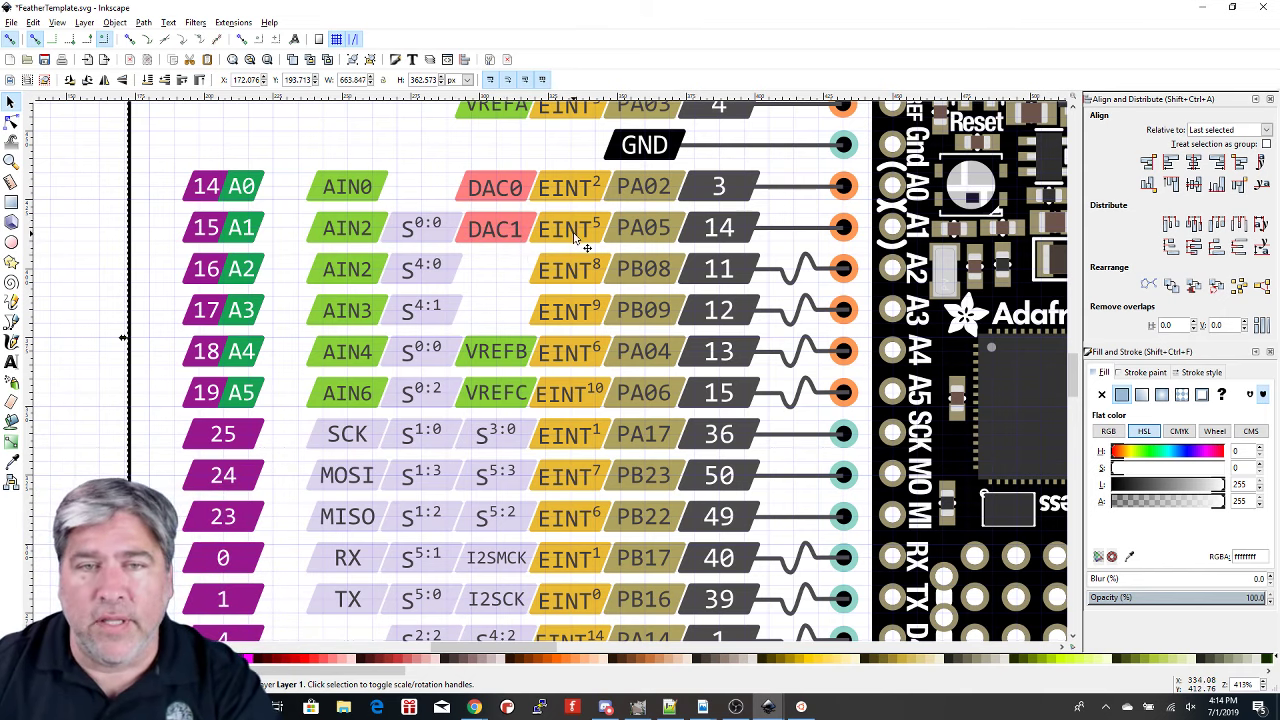
{"action": "scroll", "coordinate": [575, 238], "scroll_direction": "down", "scroll_amount": 1}
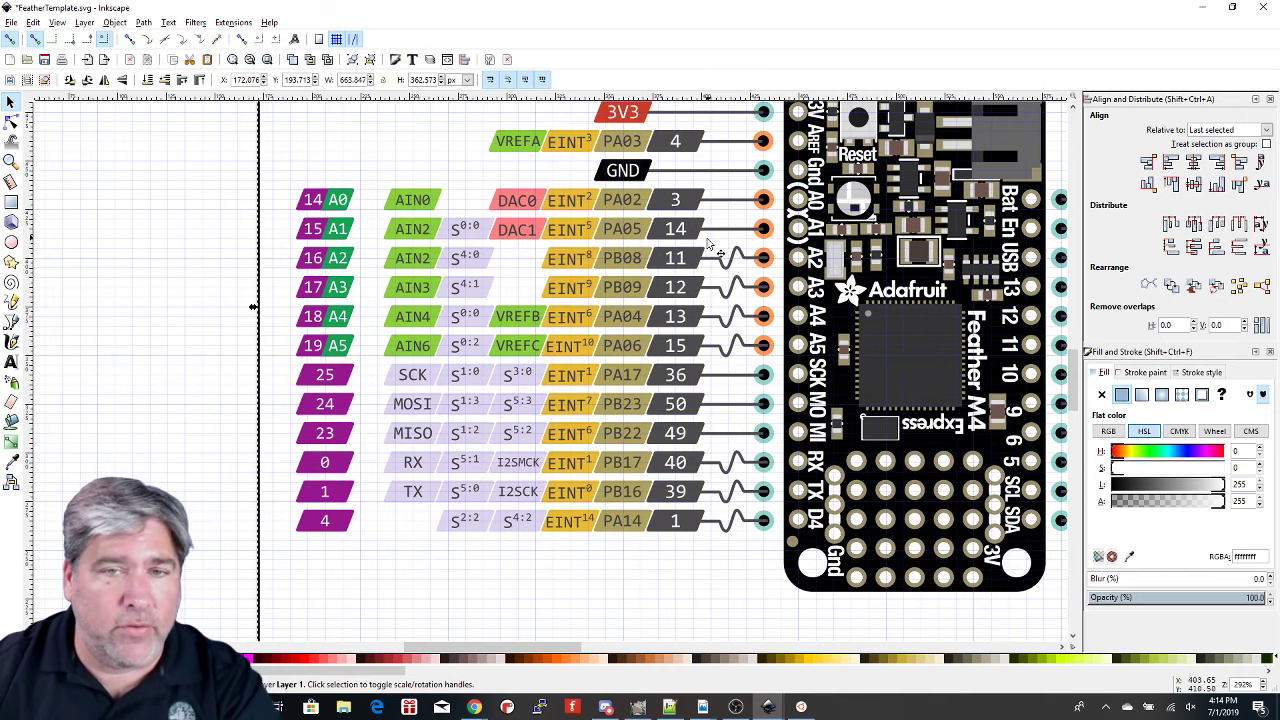
{"action": "scroll", "coordinate": [634, 263], "scroll_direction": "right", "scroll_amount": 2}
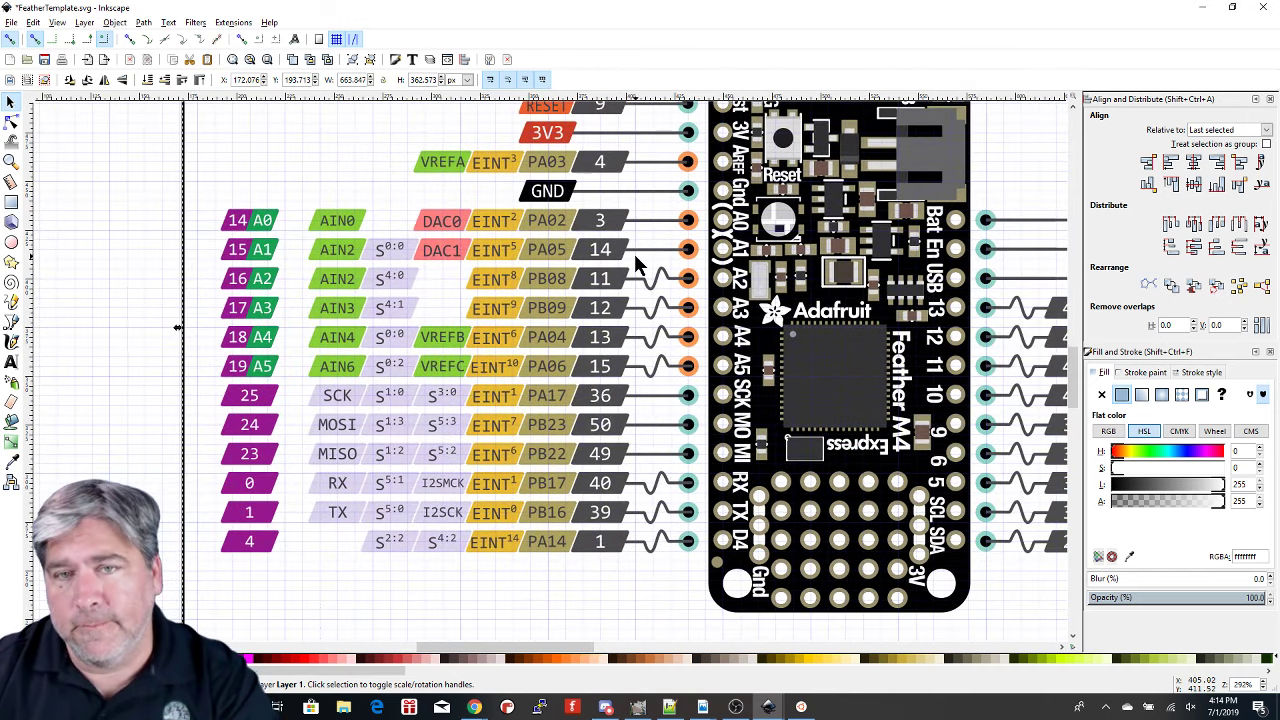
{"action": "scroll", "coordinate": [633, 251], "scroll_direction": "down", "scroll_amount": 2, "text": "ctrl"}
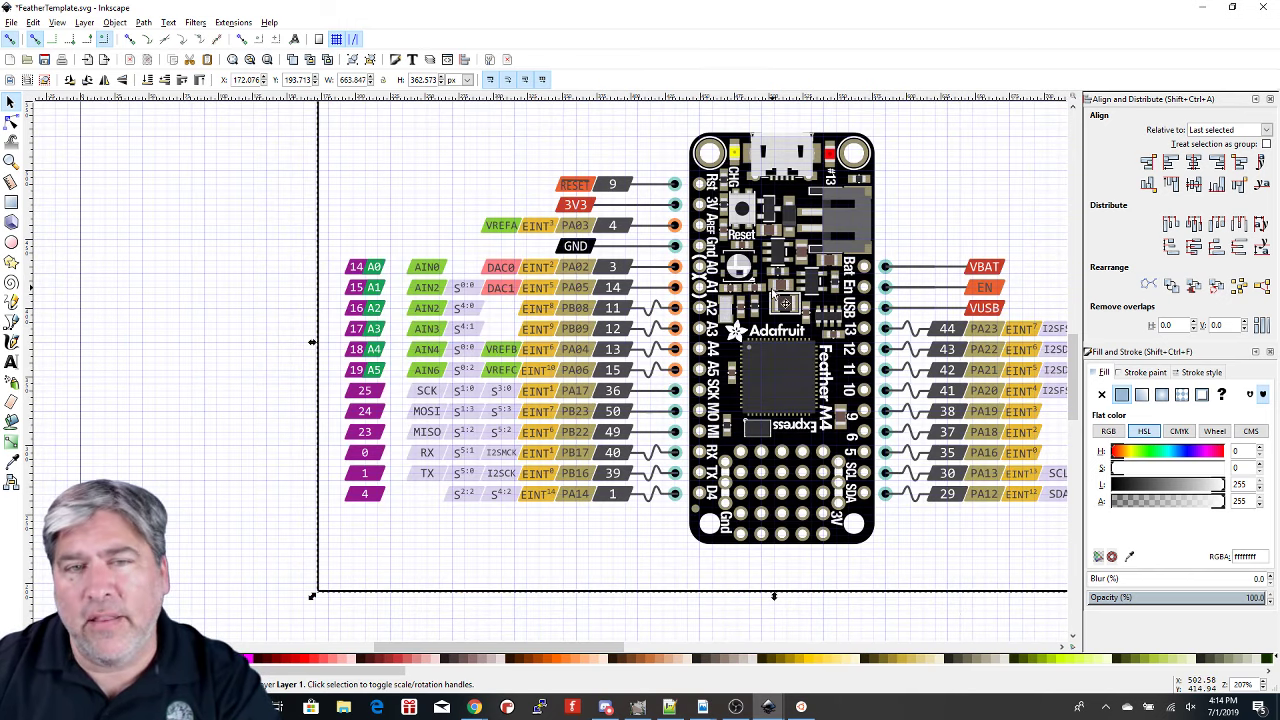
{"action": "left_click_drag", "start_coordinate": [778, 297], "coordinate": [577, 311]}
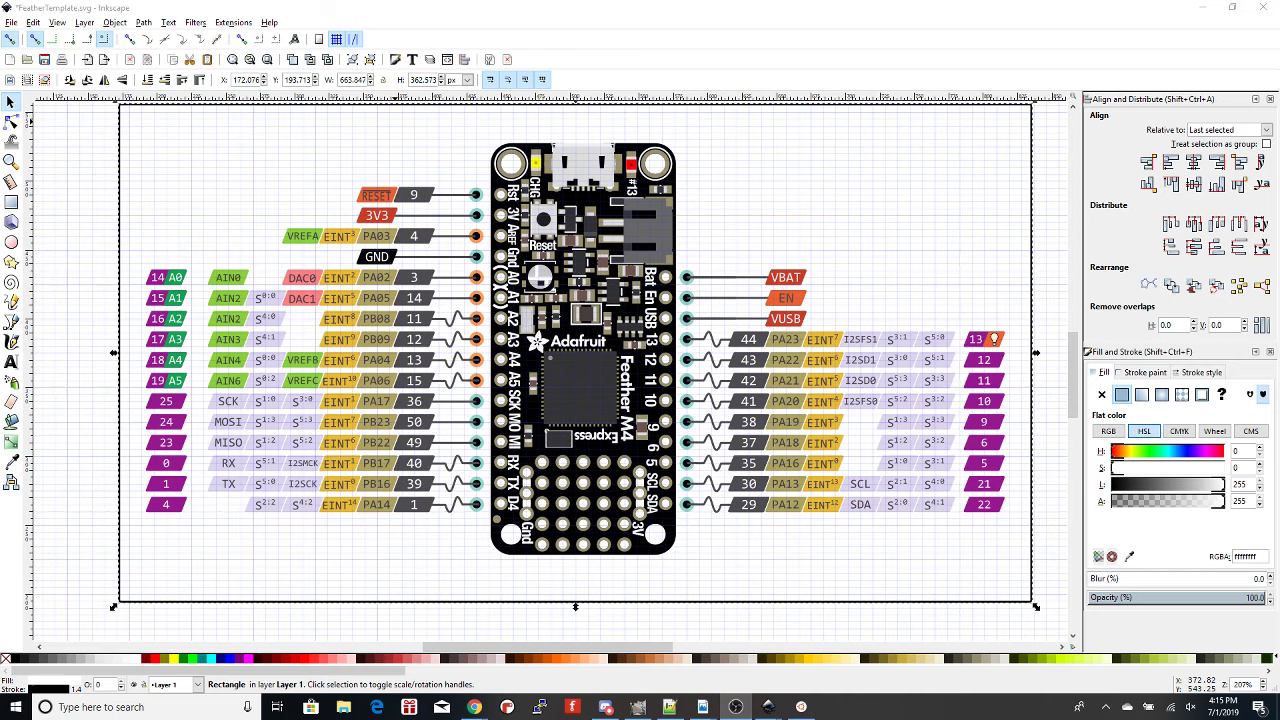
- Go to the browser spreadsheet and browse the PyBadge, PyGamer and Feather M0 Express sheets
{"action": "key", "text": "alt+Tab"}
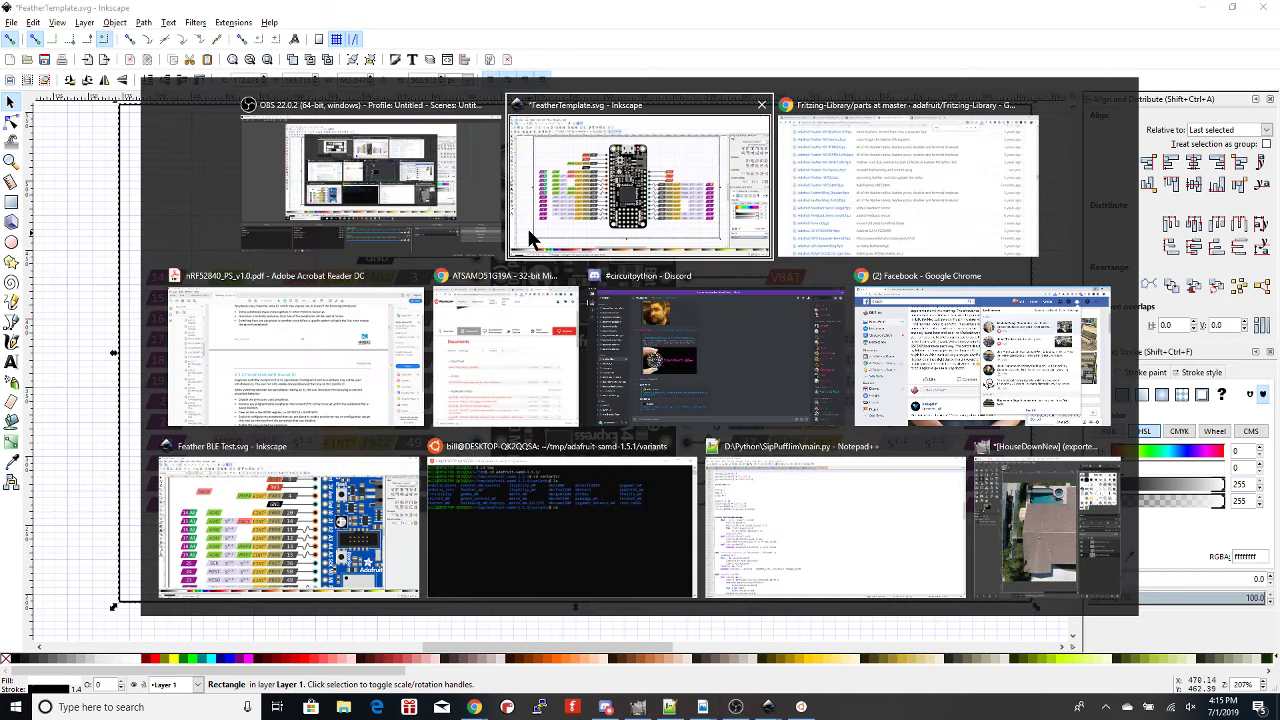
{"action": "key", "text": "alt+Tab"}
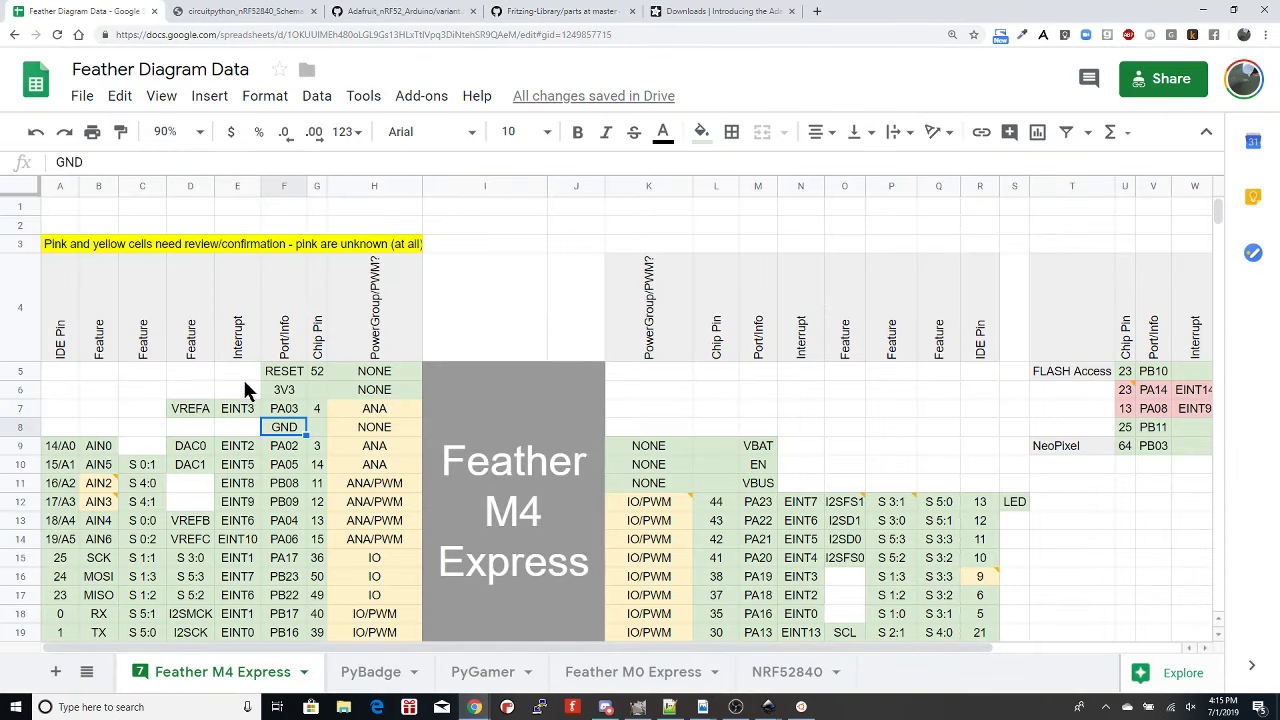
{"action": "scroll", "coordinate": [243, 384], "scroll_direction": "down", "scroll_amount": 1}
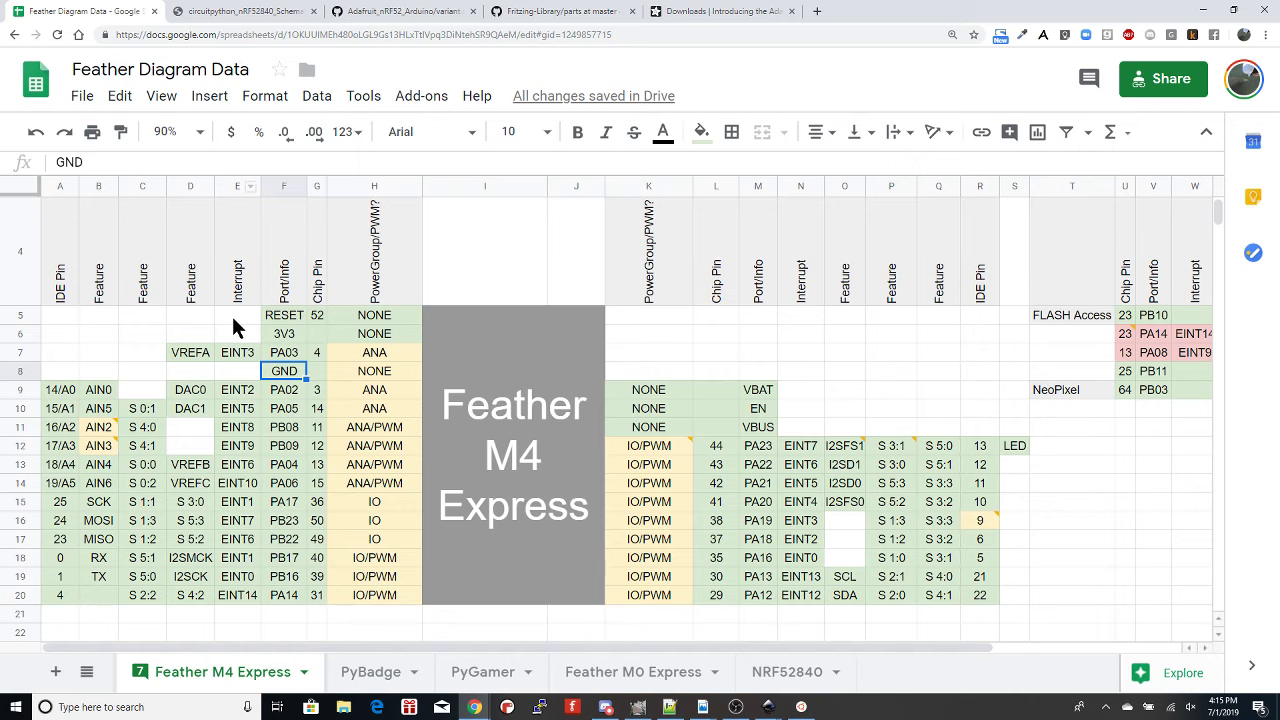
{"action": "left_click", "coordinate": [381, 677]}
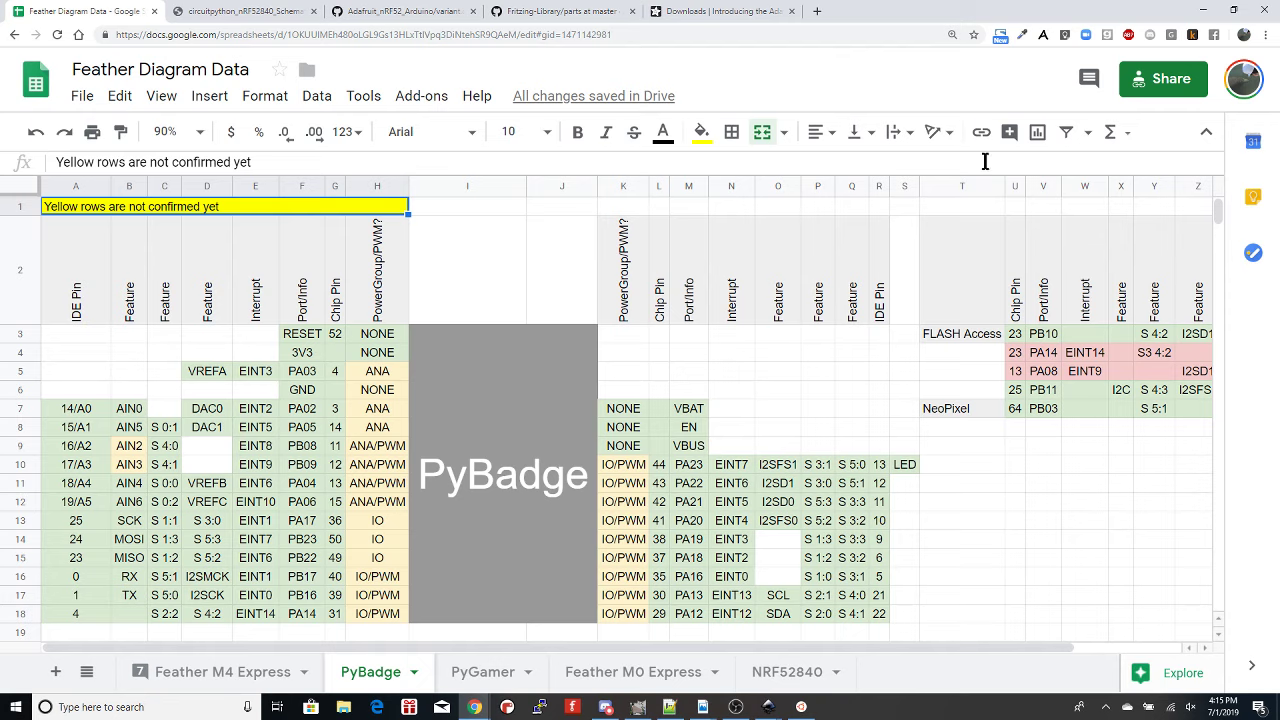
{"action": "left_click", "coordinate": [503, 678]}
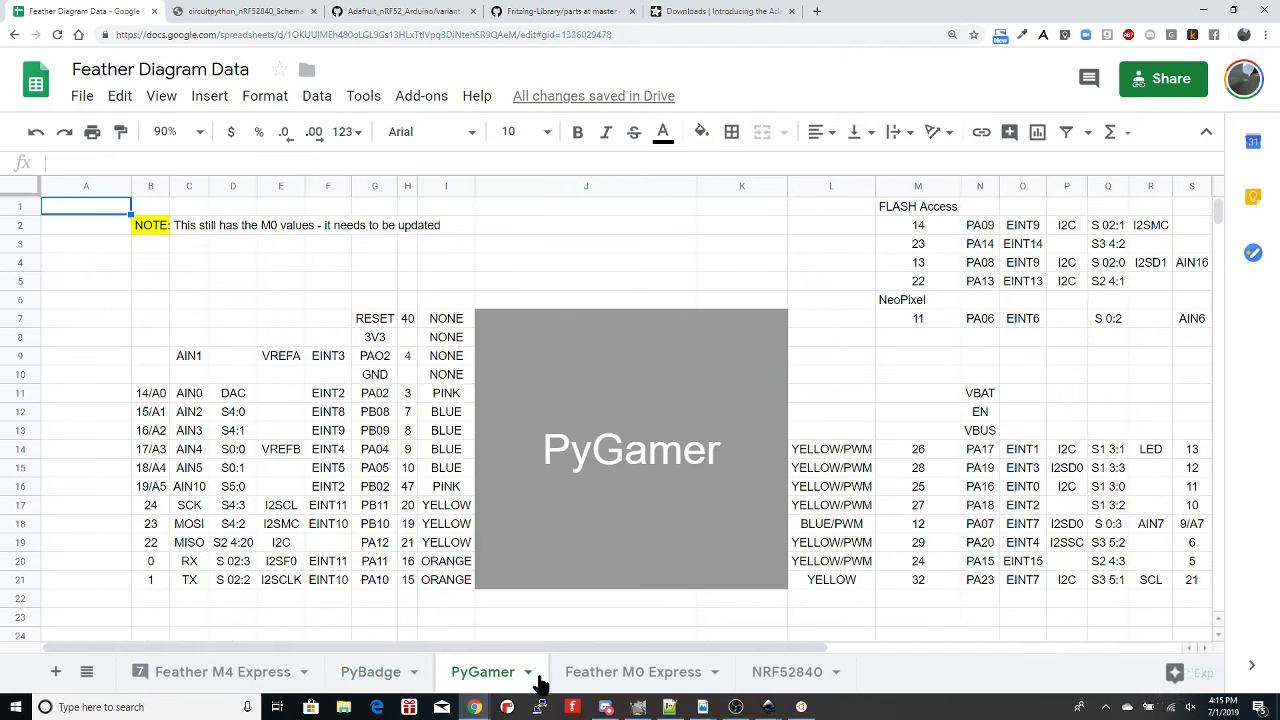
{"action": "left_click", "coordinate": [612, 684]}
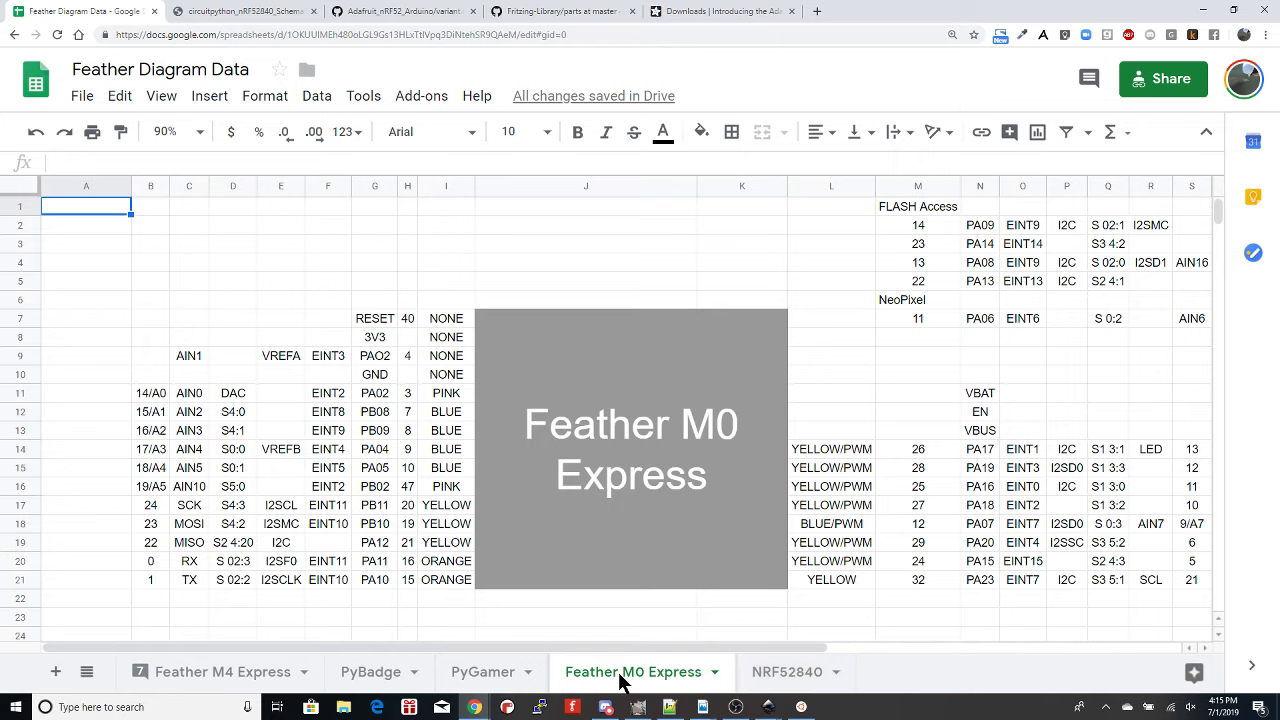
- Open the NRF52840 sheet showing the Feather BLE NRF52840 pin table
{"action": "left_click", "coordinate": [778, 688]}
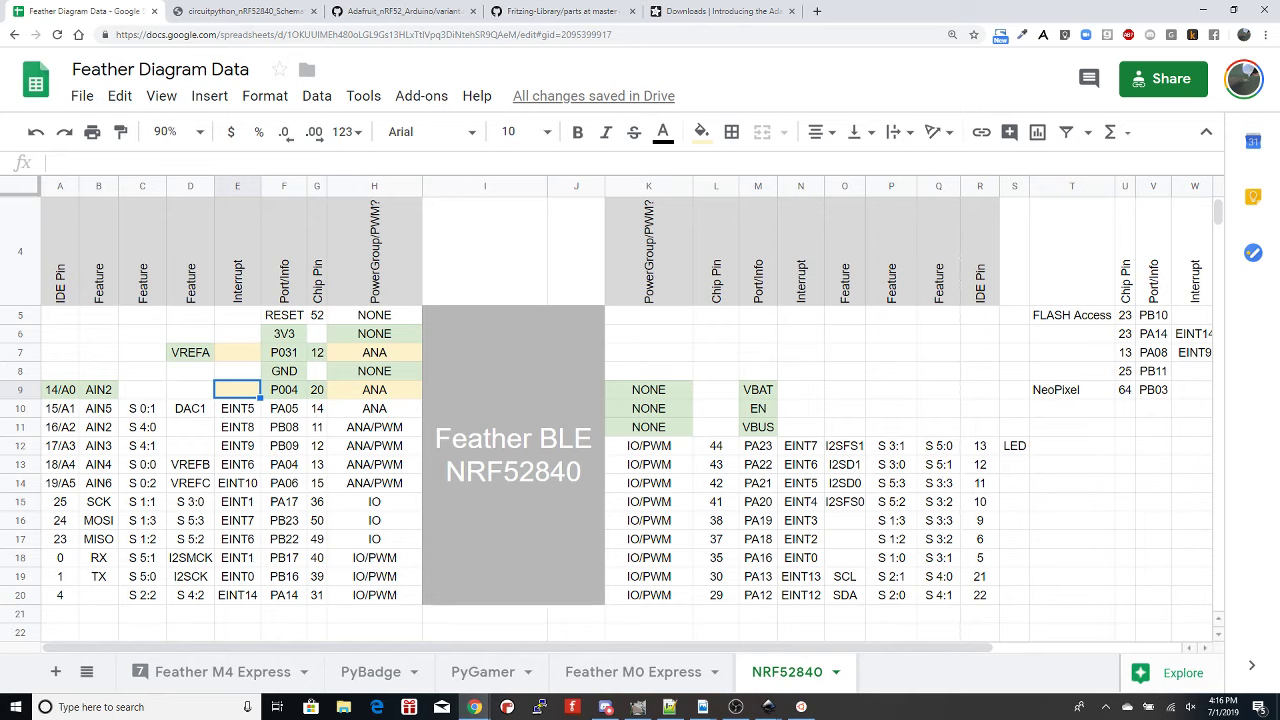
- Enlarge the nRF52840 schematic around the chip, then bring up the variant.cpp pin mapping
{"action": "left_click", "coordinate": [243, 11]}
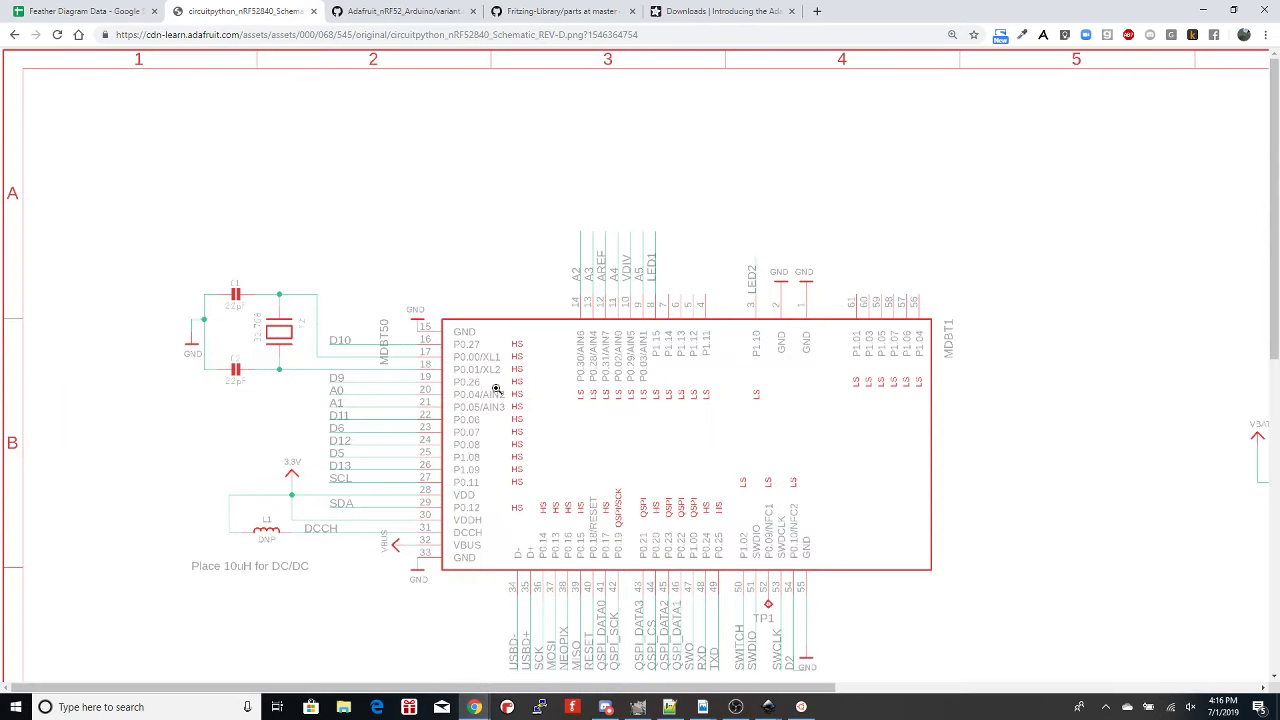
{"action": "scroll", "coordinate": [510, 405], "scroll_direction": "down", "scroll_amount": 2}
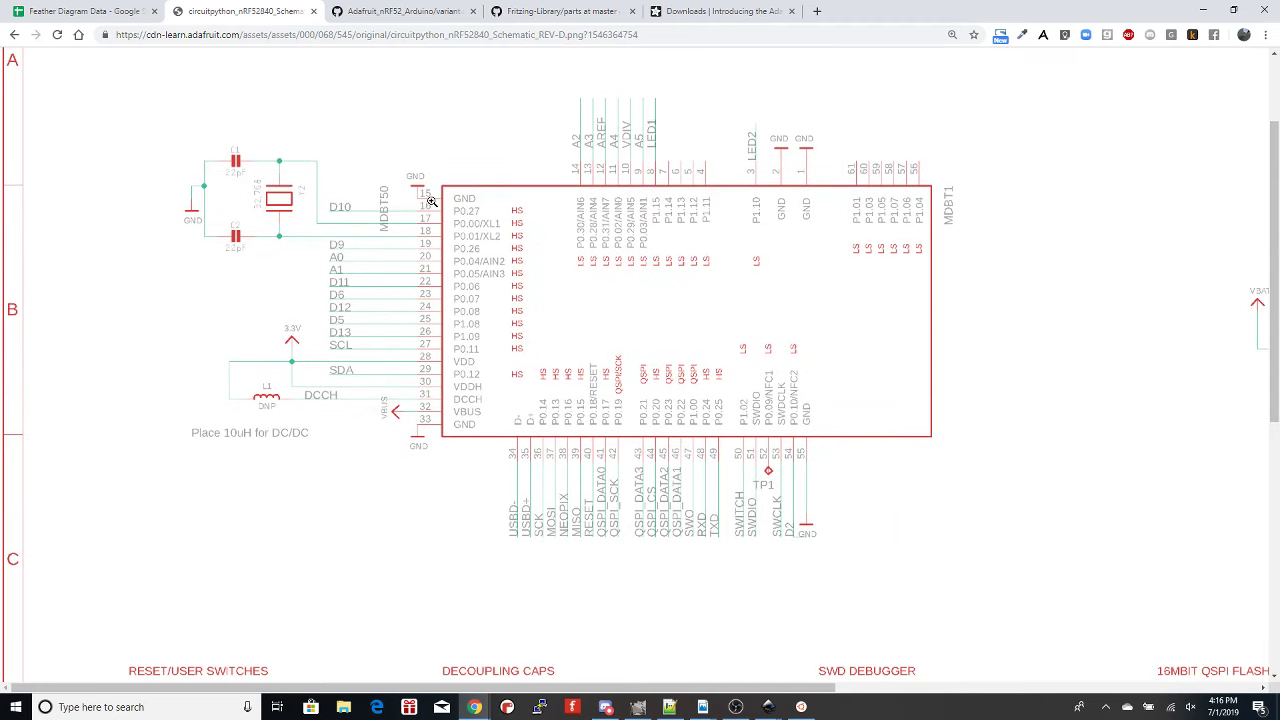
{"action": "left_click", "coordinate": [432, 203]}
{"action": "left_click", "coordinate": [432, 203]}
{"action": "left_click", "coordinate": [305, 400]}
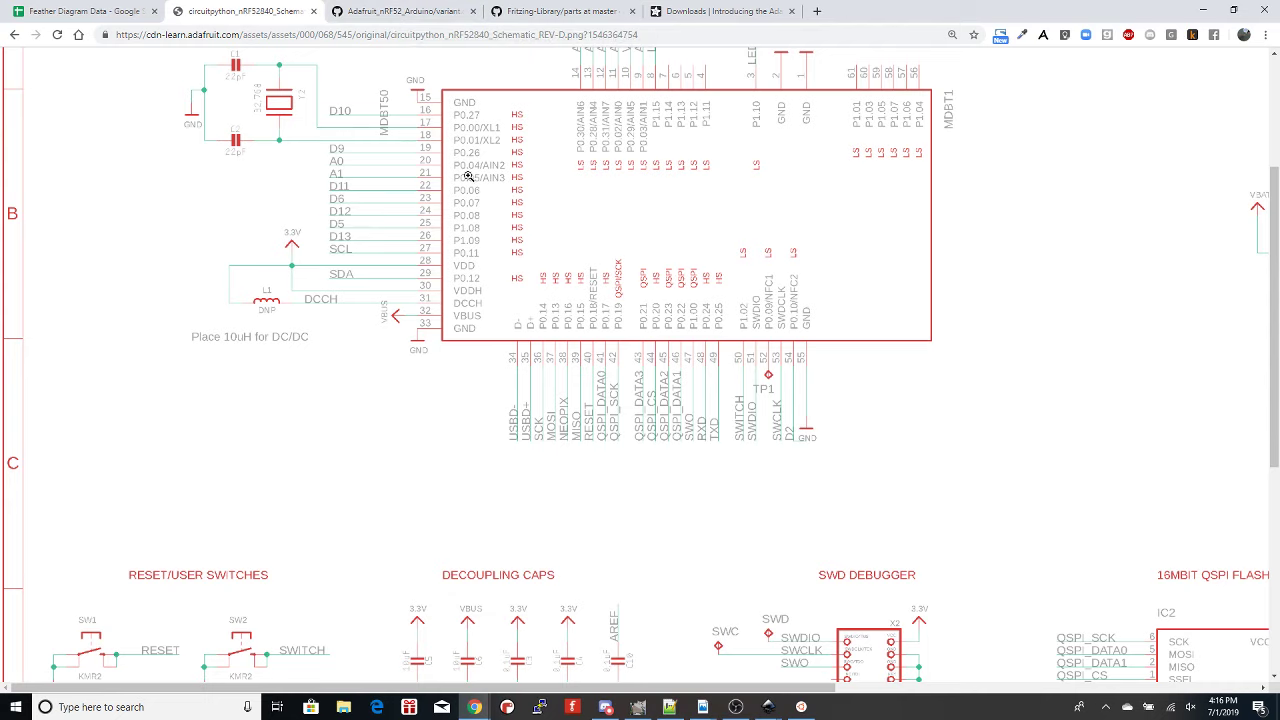
{"action": "left_click", "coordinate": [421, 16]}
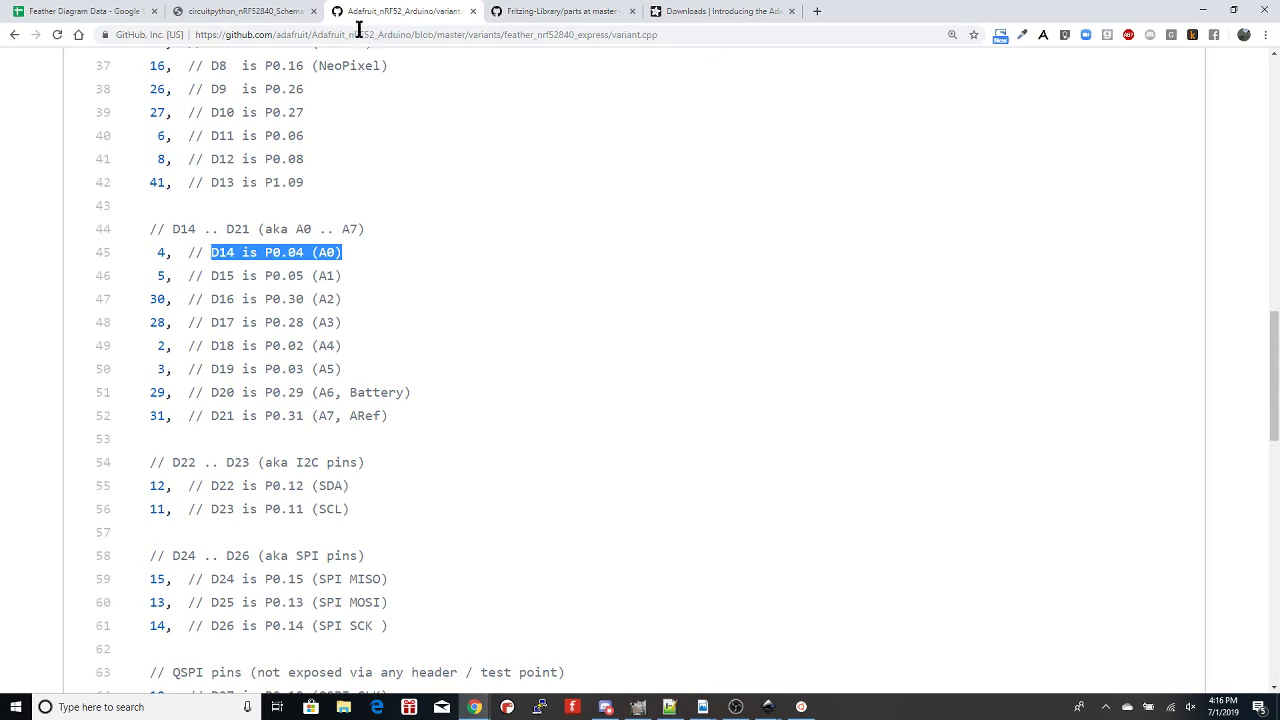
- Go back through the schematic to the Feather Diagram Data NRF52840 sheet
{"action": "left_click", "coordinate": [276, 12]}
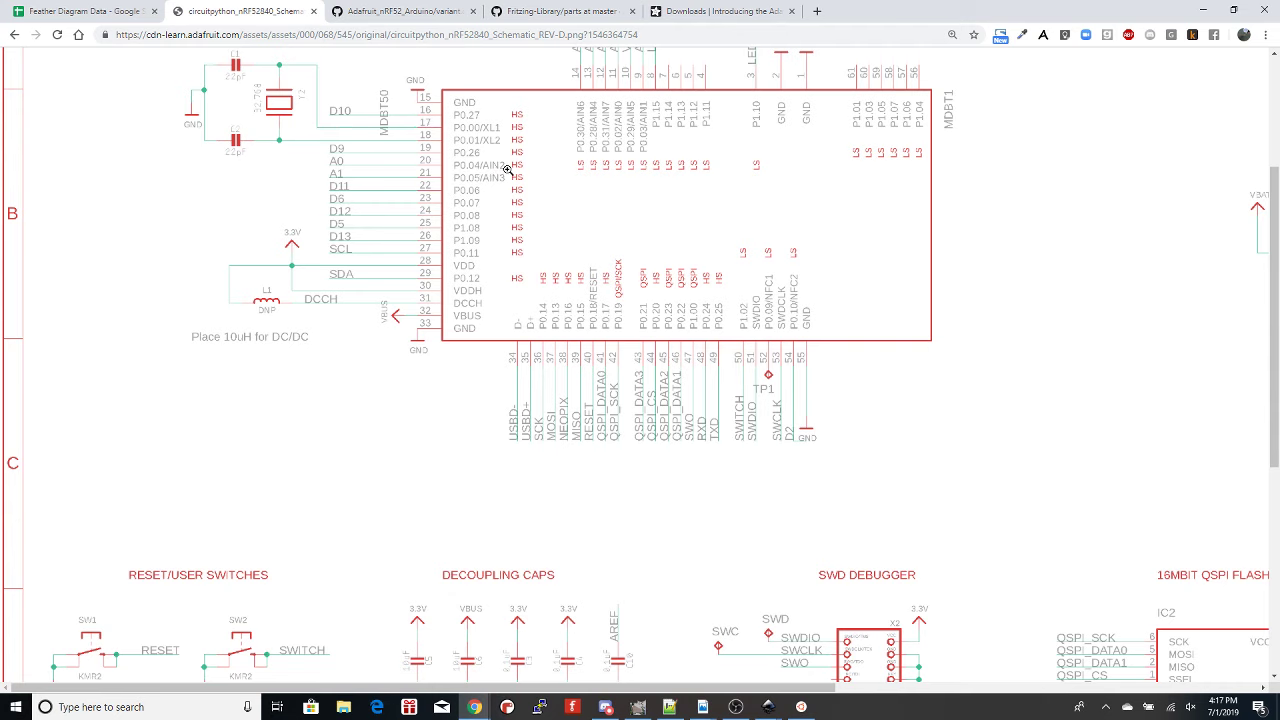
{"action": "left_click", "coordinate": [100, 12]}
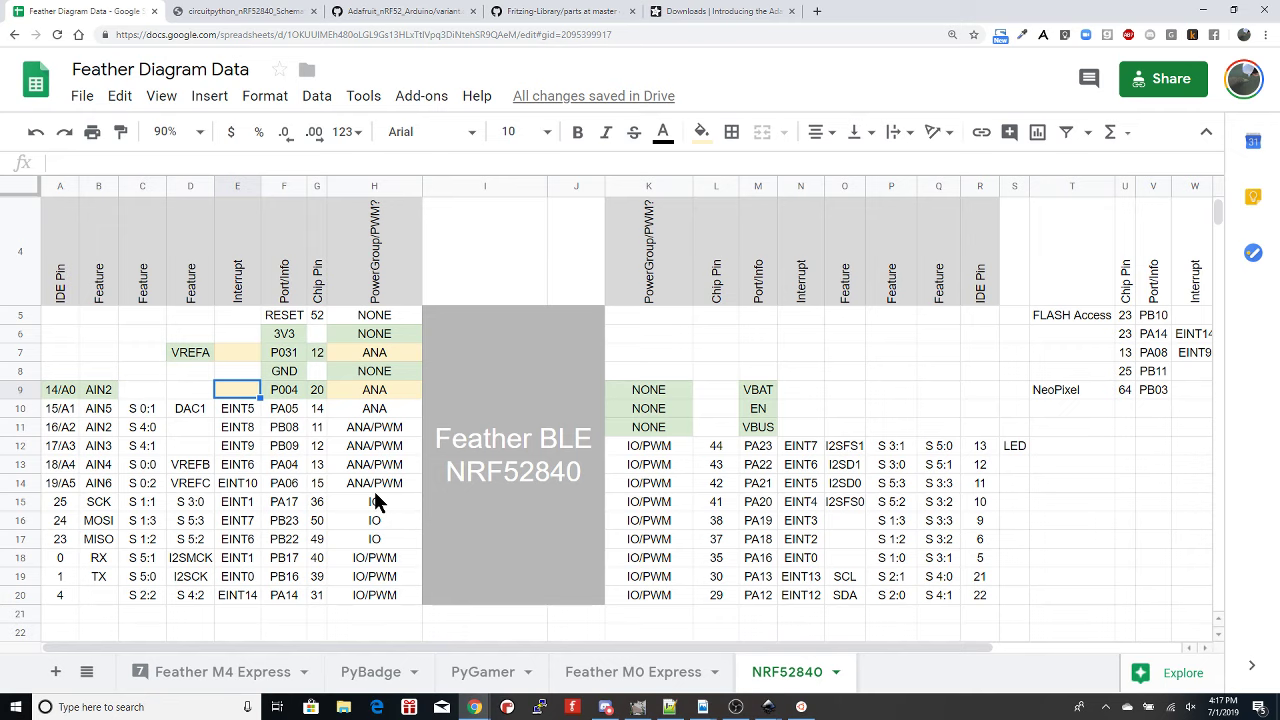
- Save the Inkscape template as DemoNRF52.svg in Documents
{"action": "key", "text": "alt+Tab"}
{"action": "key", "text": "alt+Tab"}
{"action": "left_click", "coordinate": [11, 22]}
{"action": "left_click", "coordinate": [30, 118]}
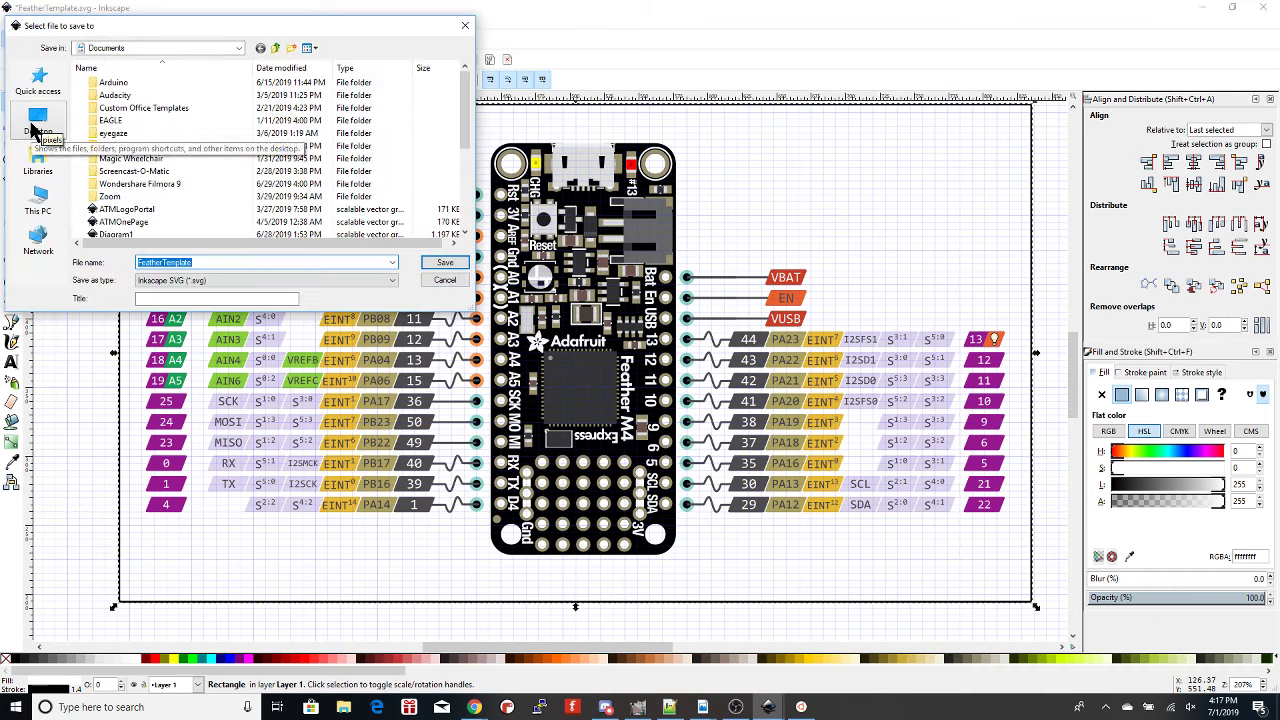
{"action": "type", "text": "DemoNRF52"}
{"action": "left_click", "coordinate": [443, 264]}
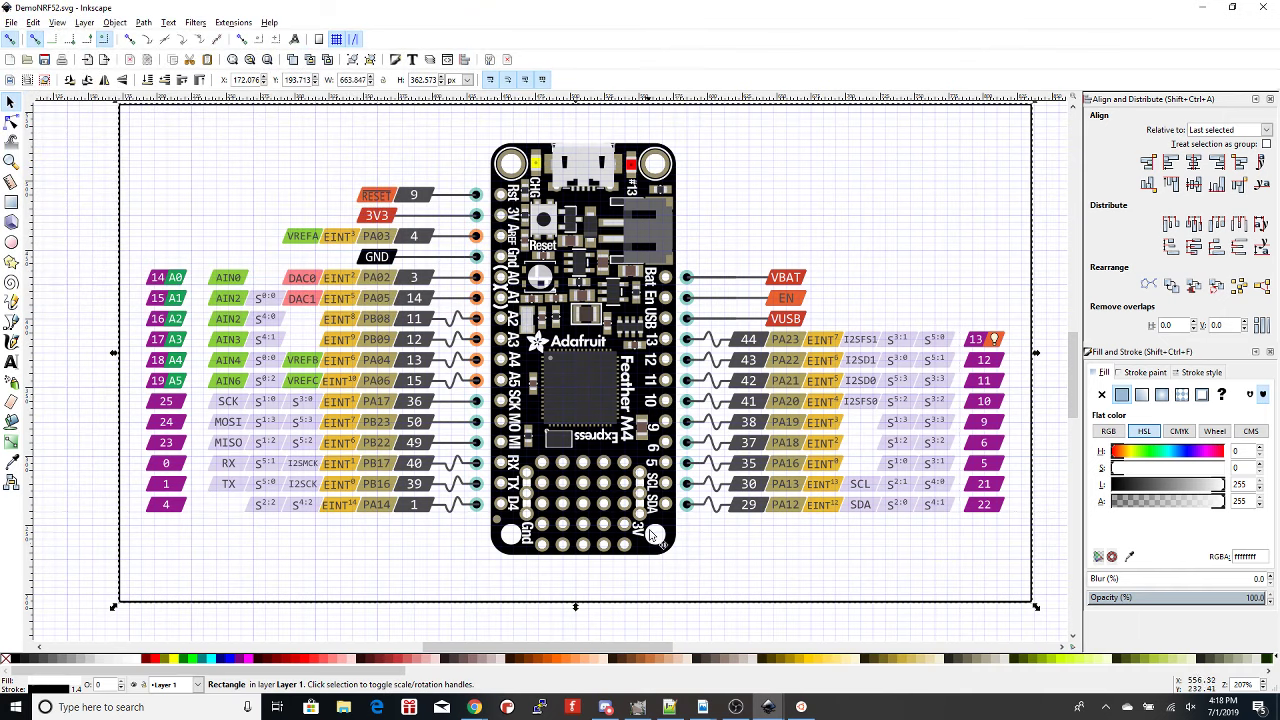
- Download the Adafruit Feather nRF52840.fzpz part from GitHub's Fritzing-Library parts listing
{"action": "key", "text": "alt+Tab"}
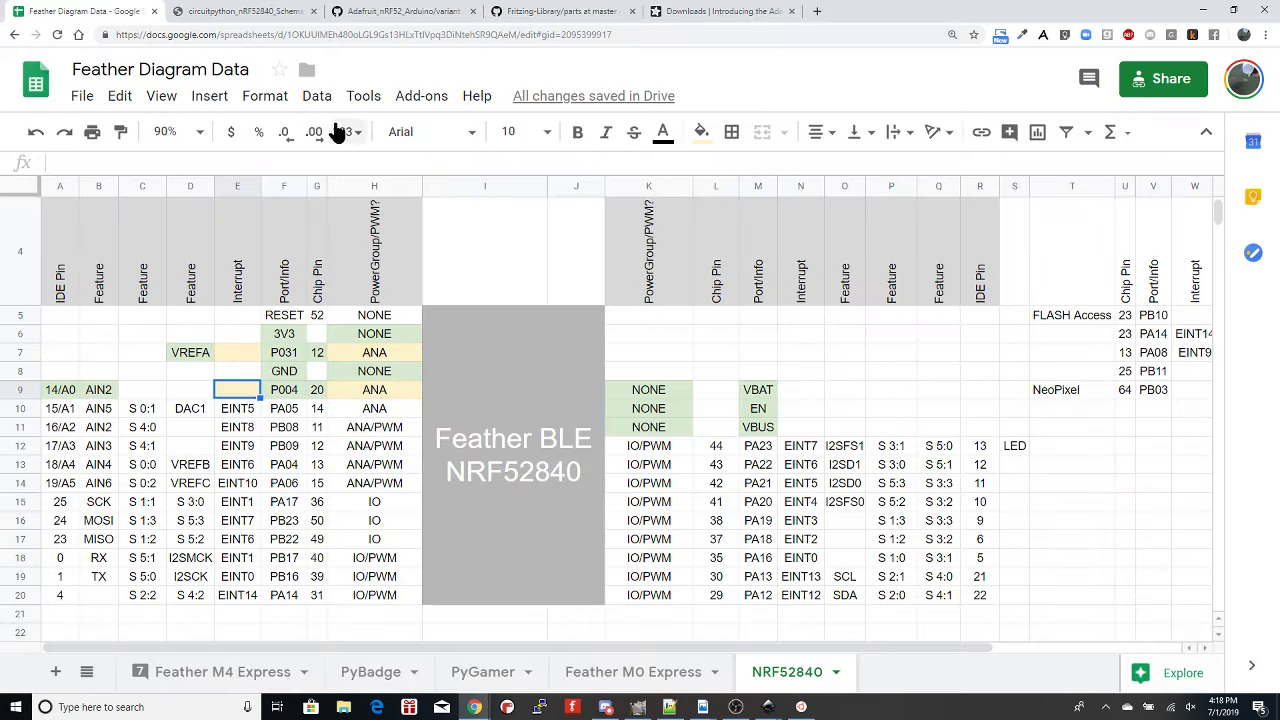
{"action": "left_click", "coordinate": [512, 14]}
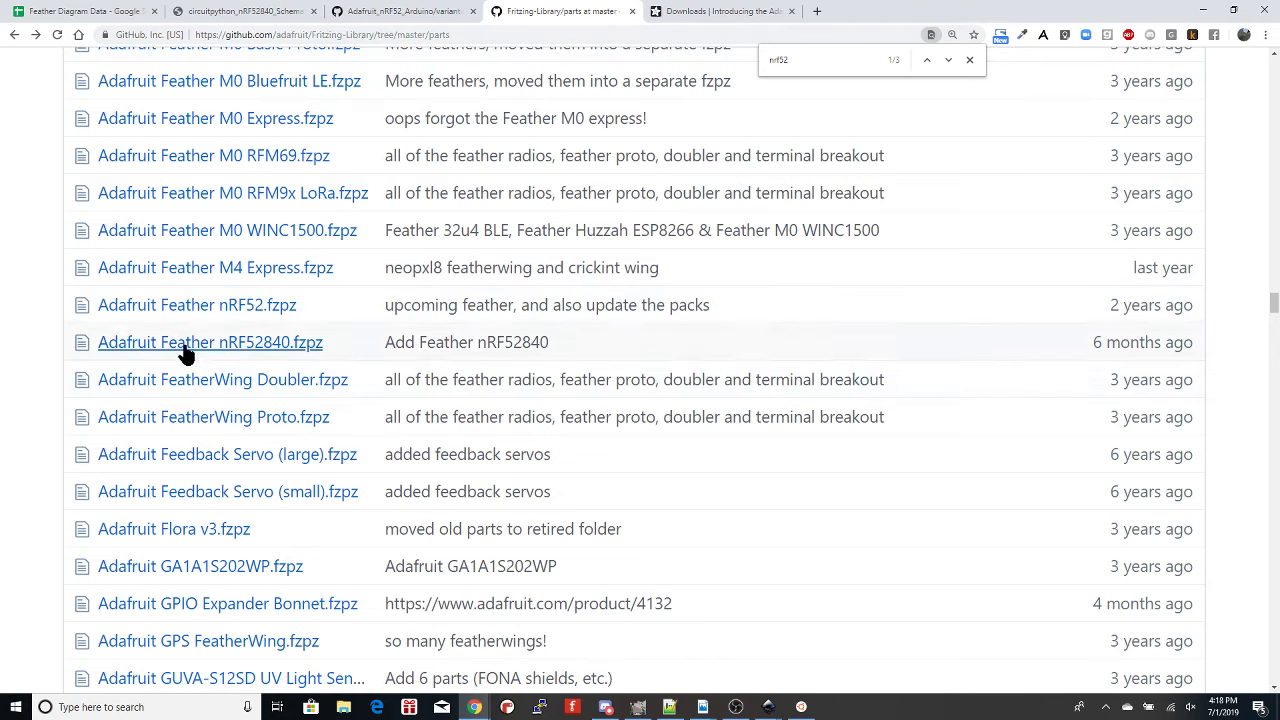
{"action": "left_click", "coordinate": [295, 352]}
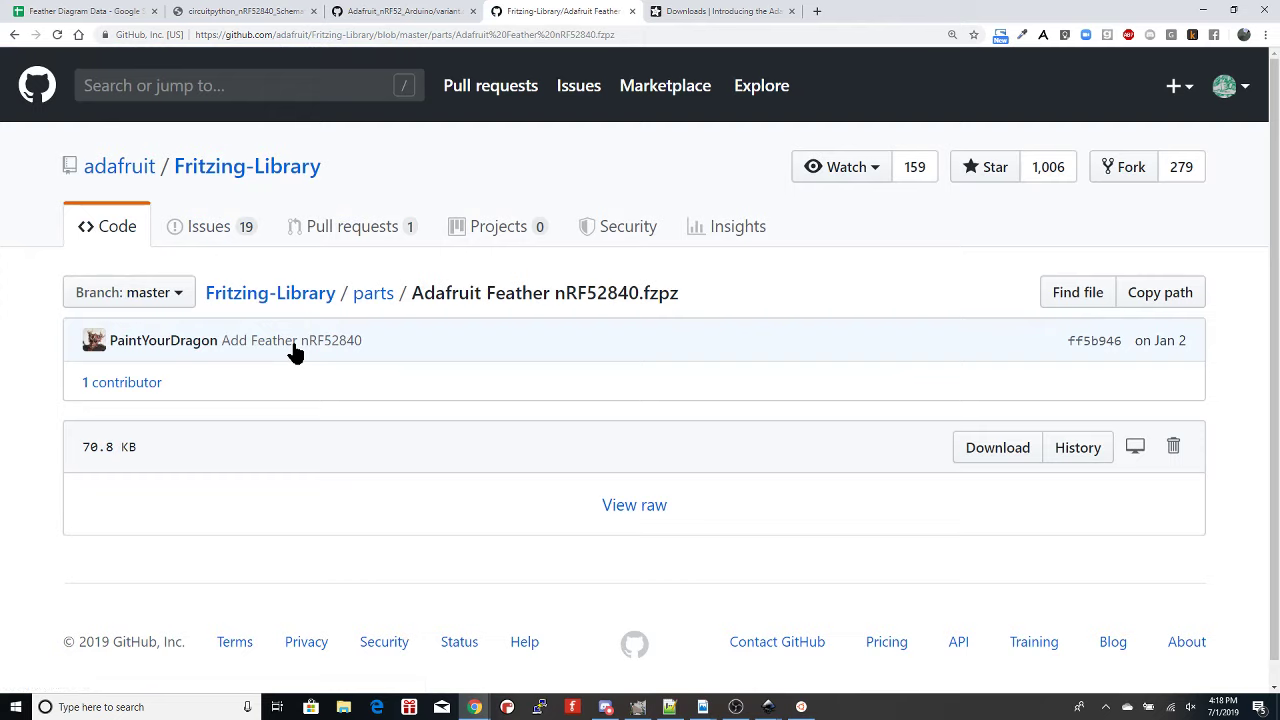
{"action": "mouse_move", "coordinate": [183, 357]}
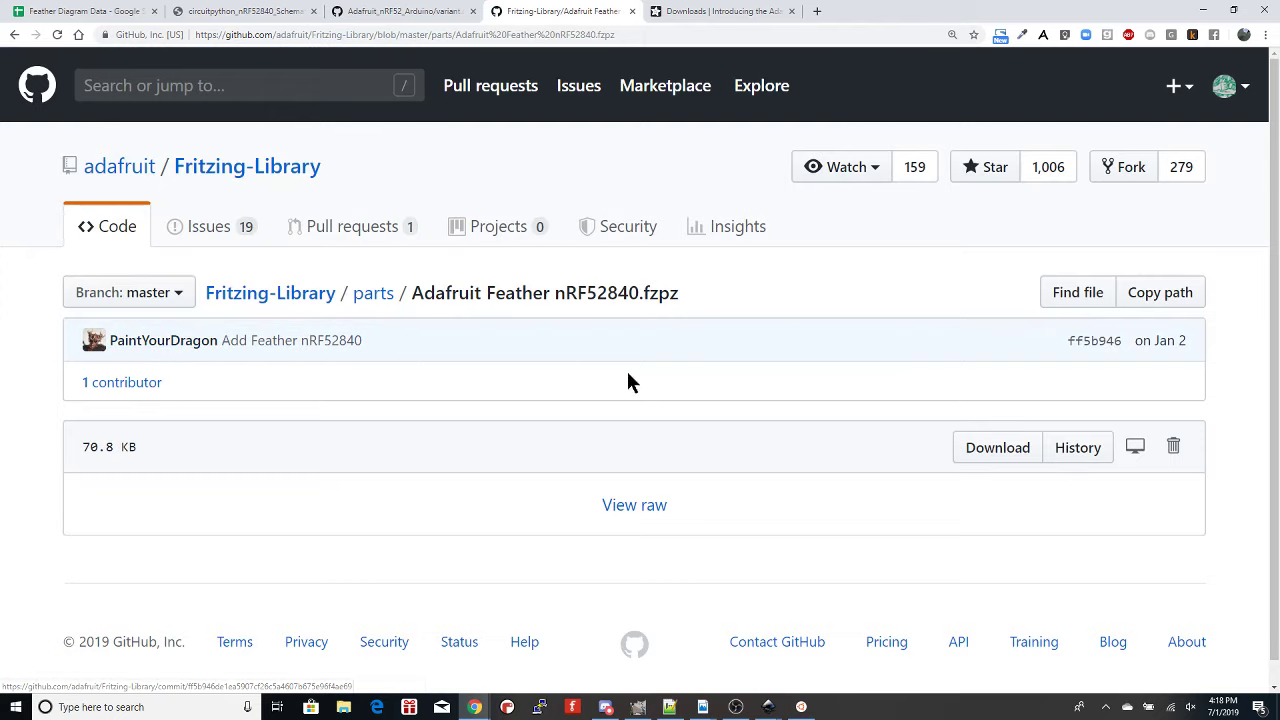
{"action": "left_click", "coordinate": [990, 448]}
- Show the downloaded nRF52840 .fzpz file in its Downloads folder
{"action": "left_click_drag", "start_coordinate": [275, 525], "coordinate": [137, 686]}
{"action": "left_click", "coordinate": [139, 678]}
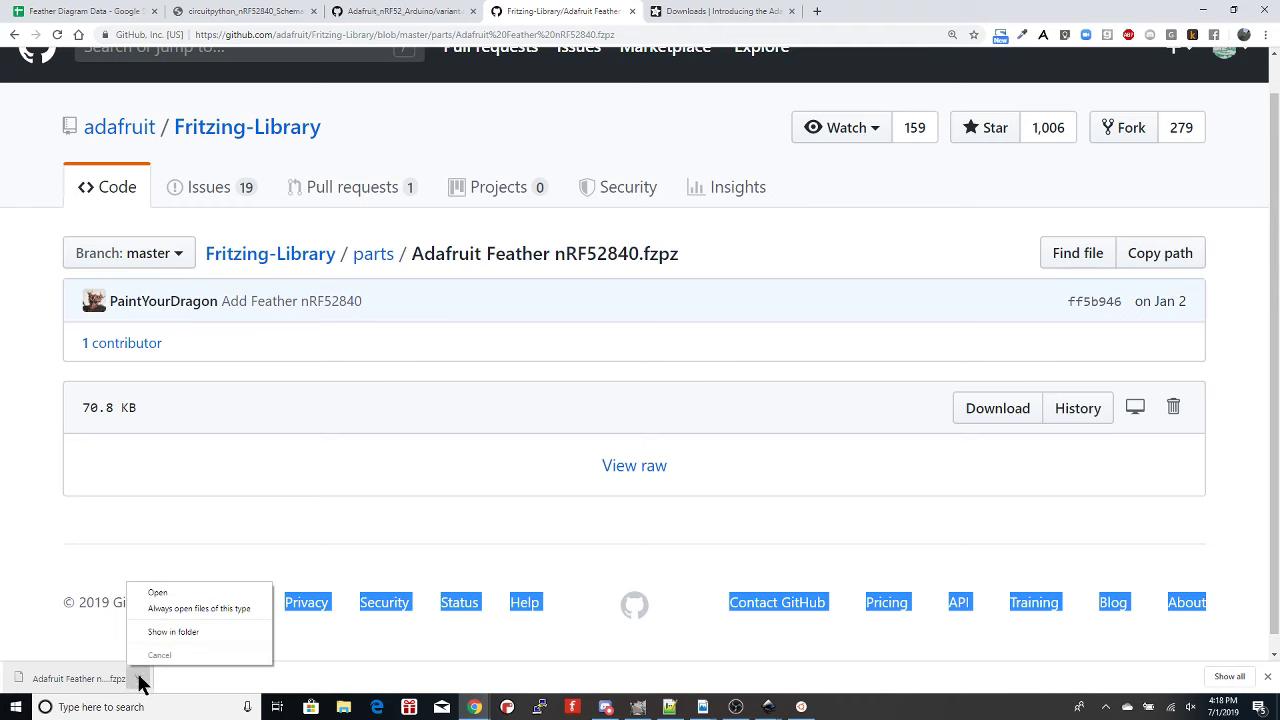
{"action": "left_click", "coordinate": [173, 631]}
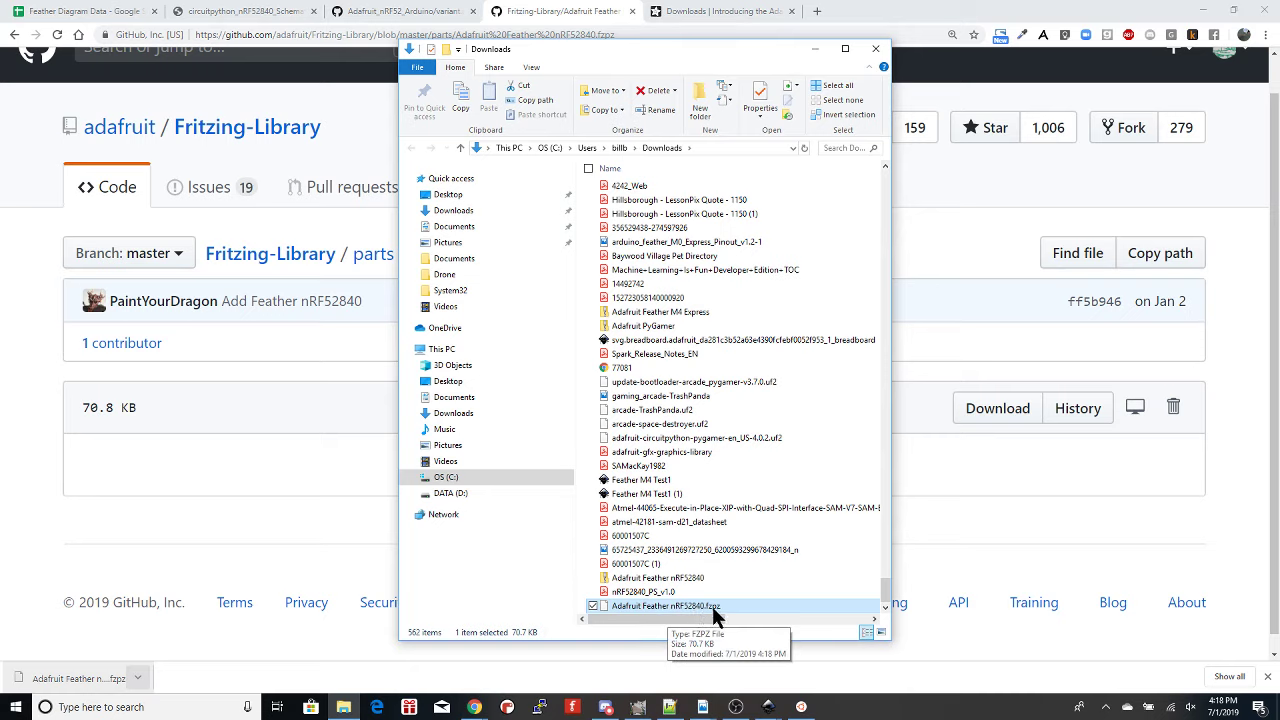
- Rename the file's extension from .fzpz to .zip, accepting both confirmations
{"action": "left_click", "coordinate": [712, 606]}
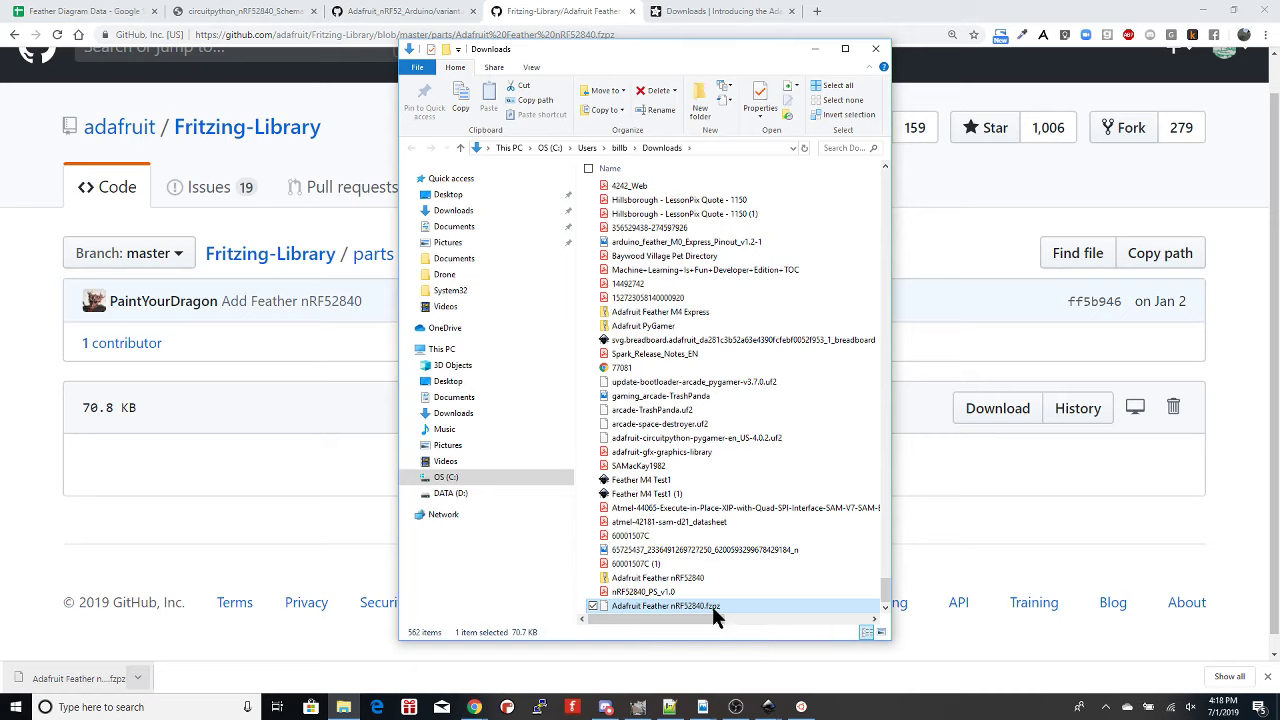
{"action": "left_click", "coordinate": [712, 606]}
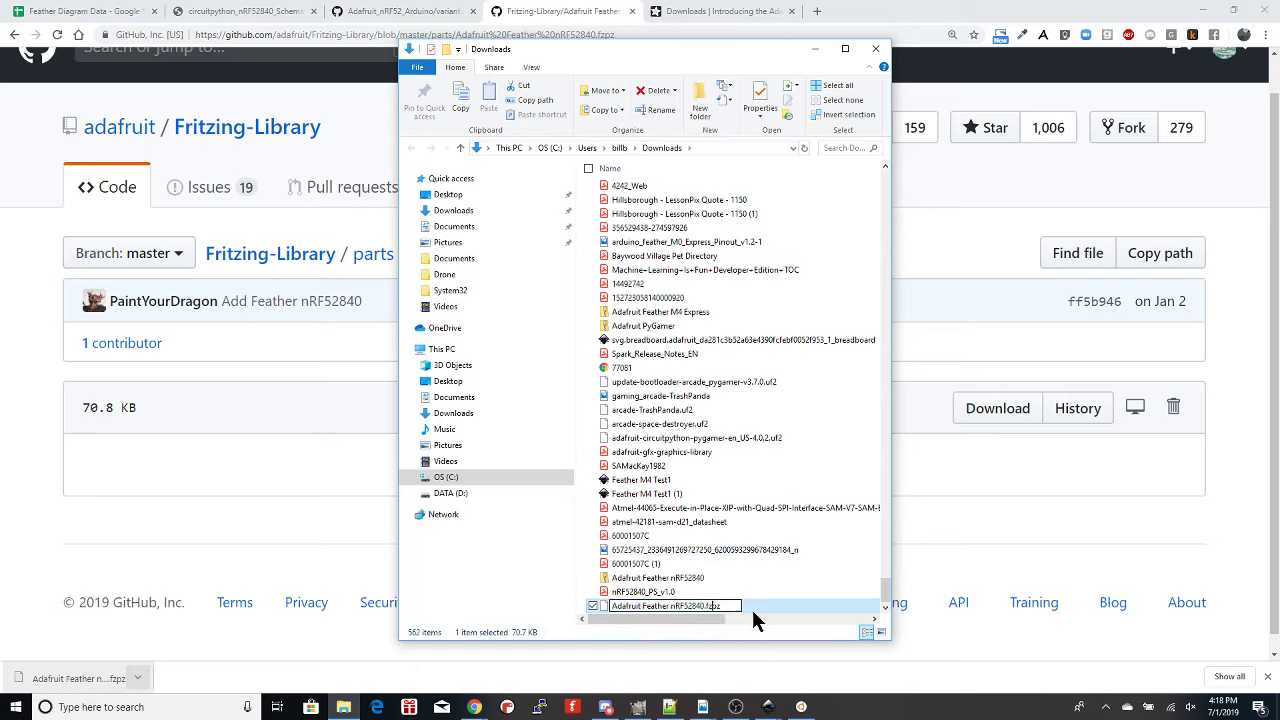
{"action": "key", "text": "BackSpace"}
{"action": "key", "text": "BackSpace"}
{"action": "type", "text": "zip"}
{"action": "key", "text": "Return"}
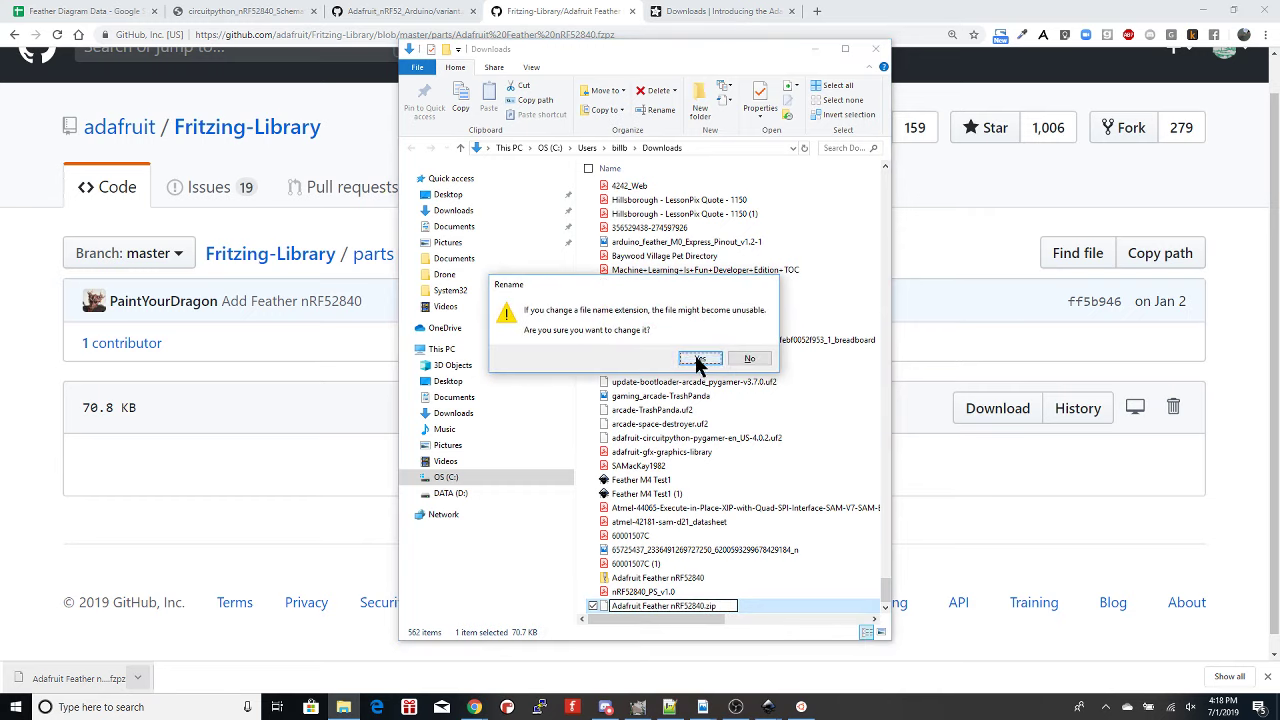
{"action": "left_click", "coordinate": [700, 359]}
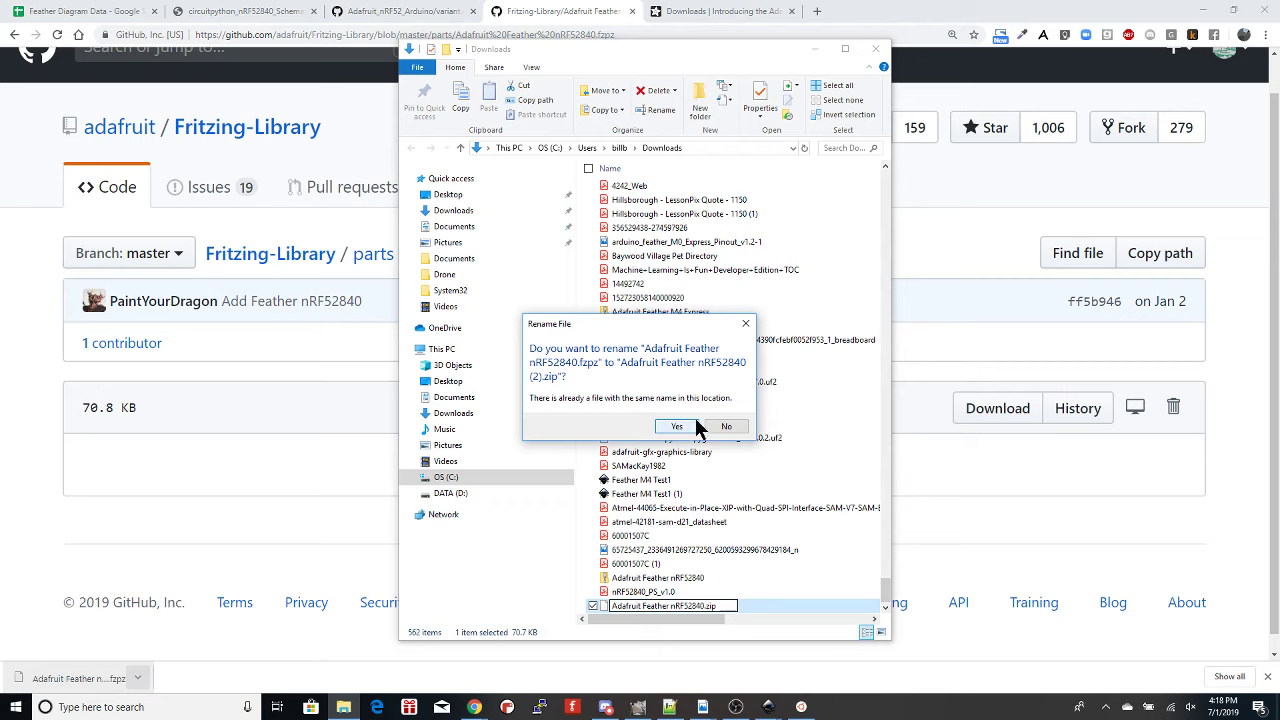
{"action": "left_click", "coordinate": [683, 429]}
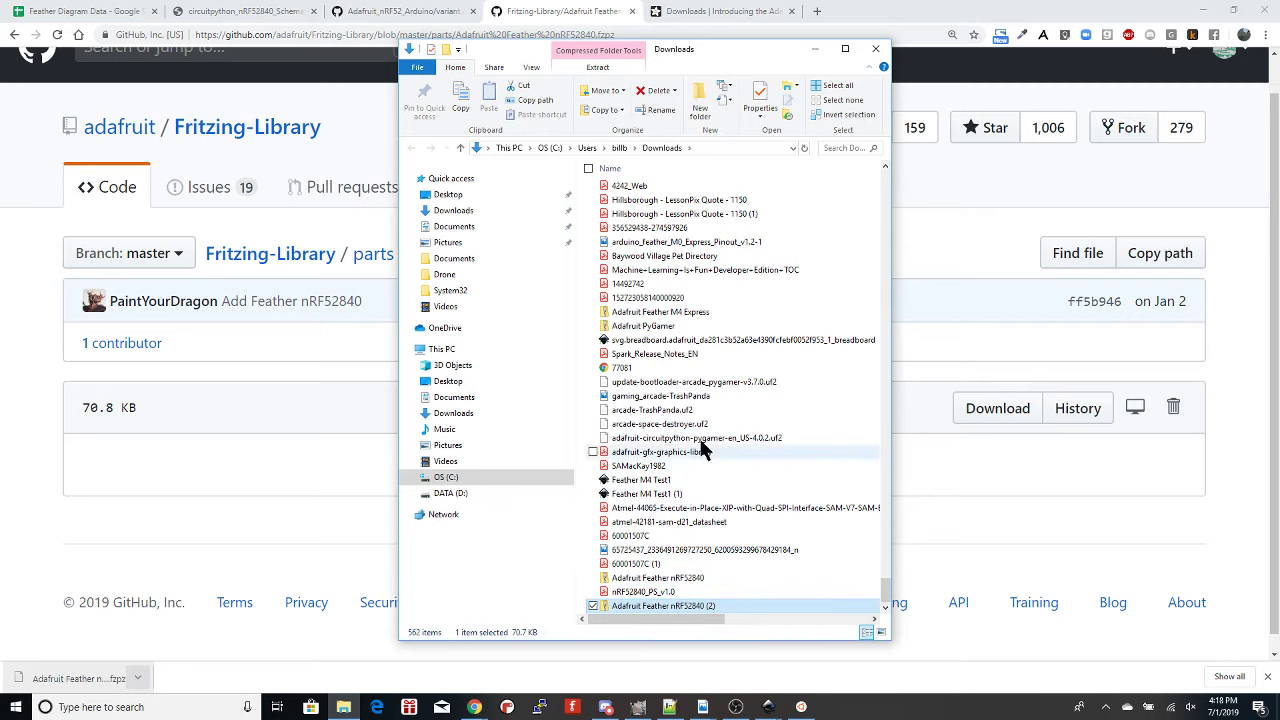
- Open the zip archive and widen the window and Name column to read the file names
{"action": "double_click", "coordinate": [688, 606]}
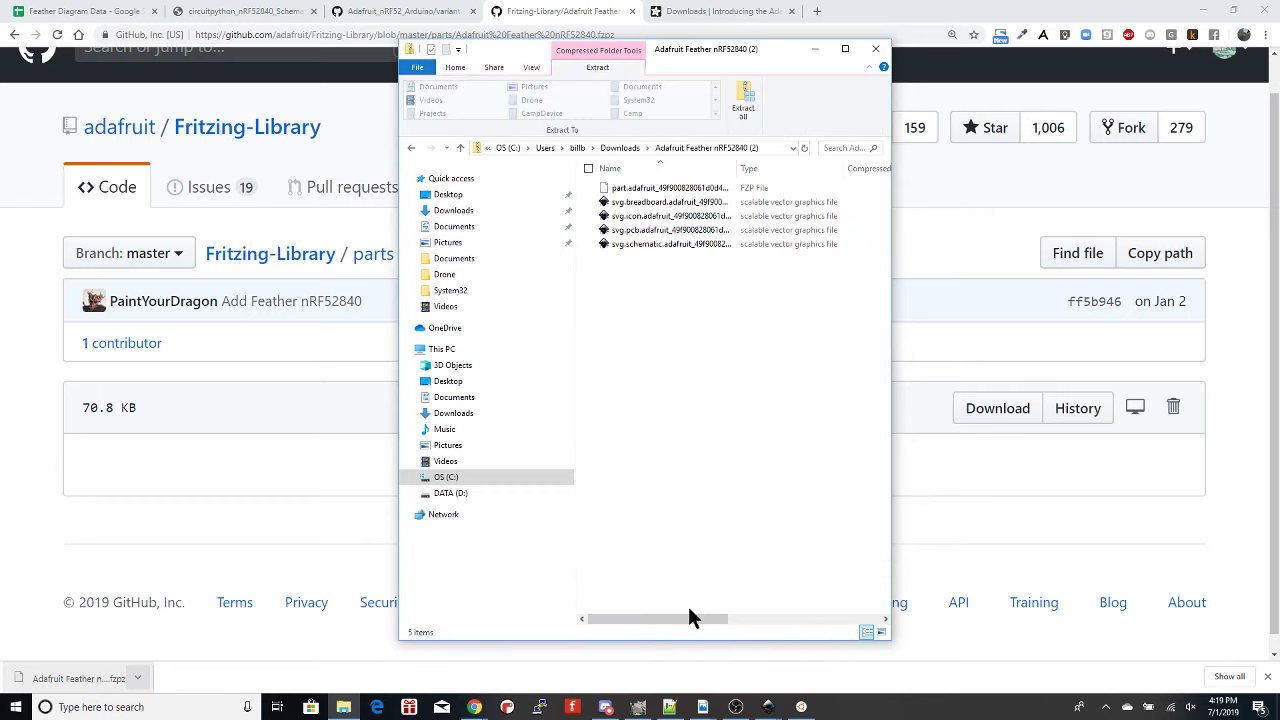
{"action": "left_click_drag", "start_coordinate": [737, 169], "coordinate": [854, 175]}
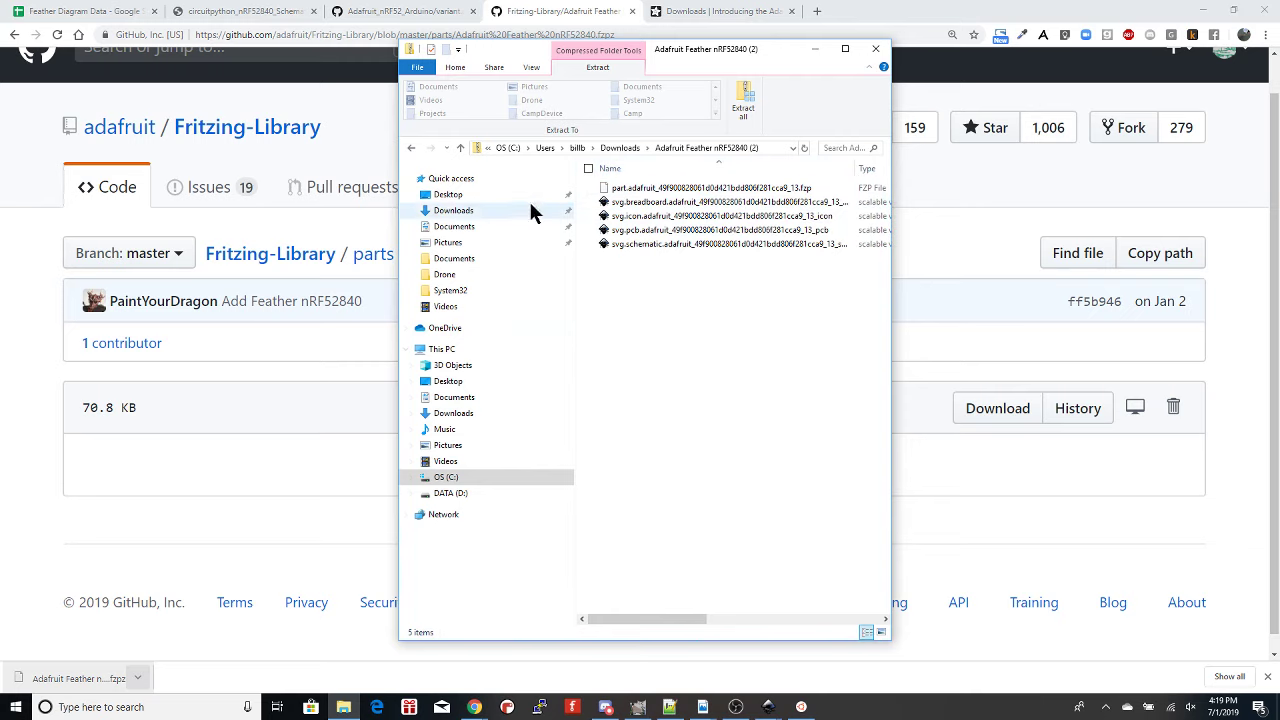
{"action": "left_click_drag", "start_coordinate": [399, 200], "coordinate": [97, 191]}
{"action": "left_click_drag", "start_coordinate": [553, 168], "coordinate": [632, 168]}
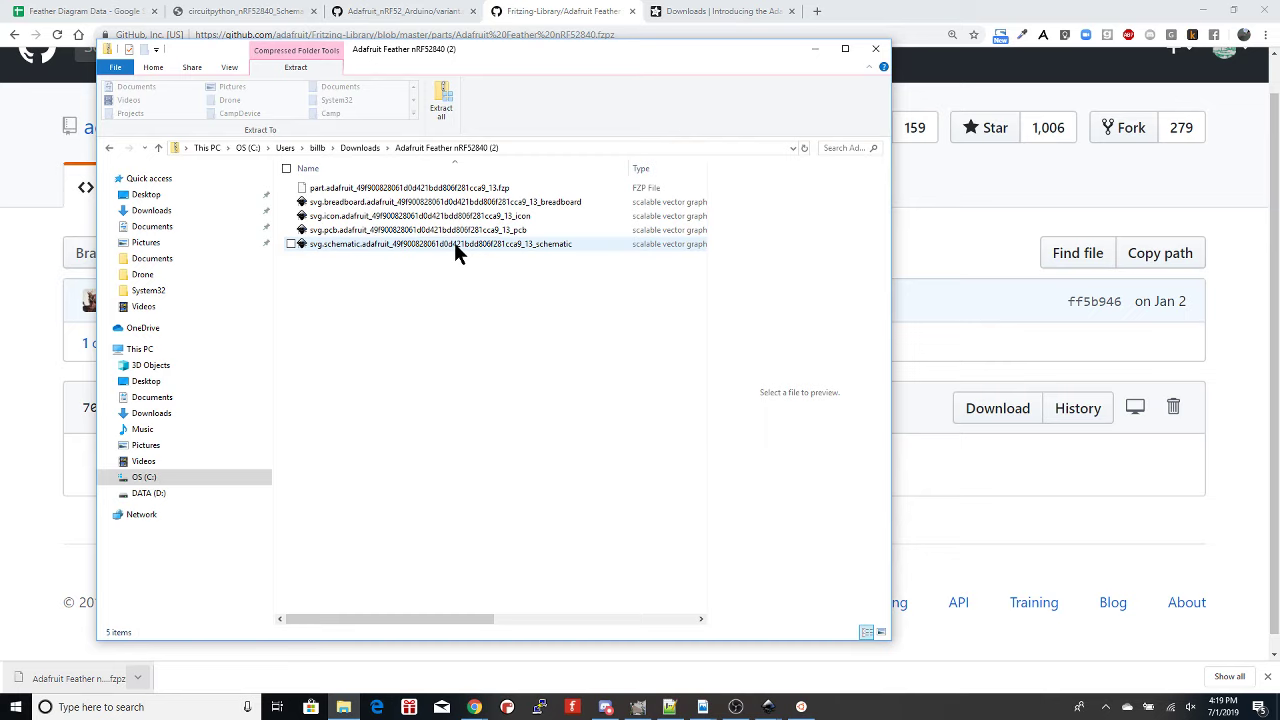
{"action": "left_click", "coordinate": [505, 203]}
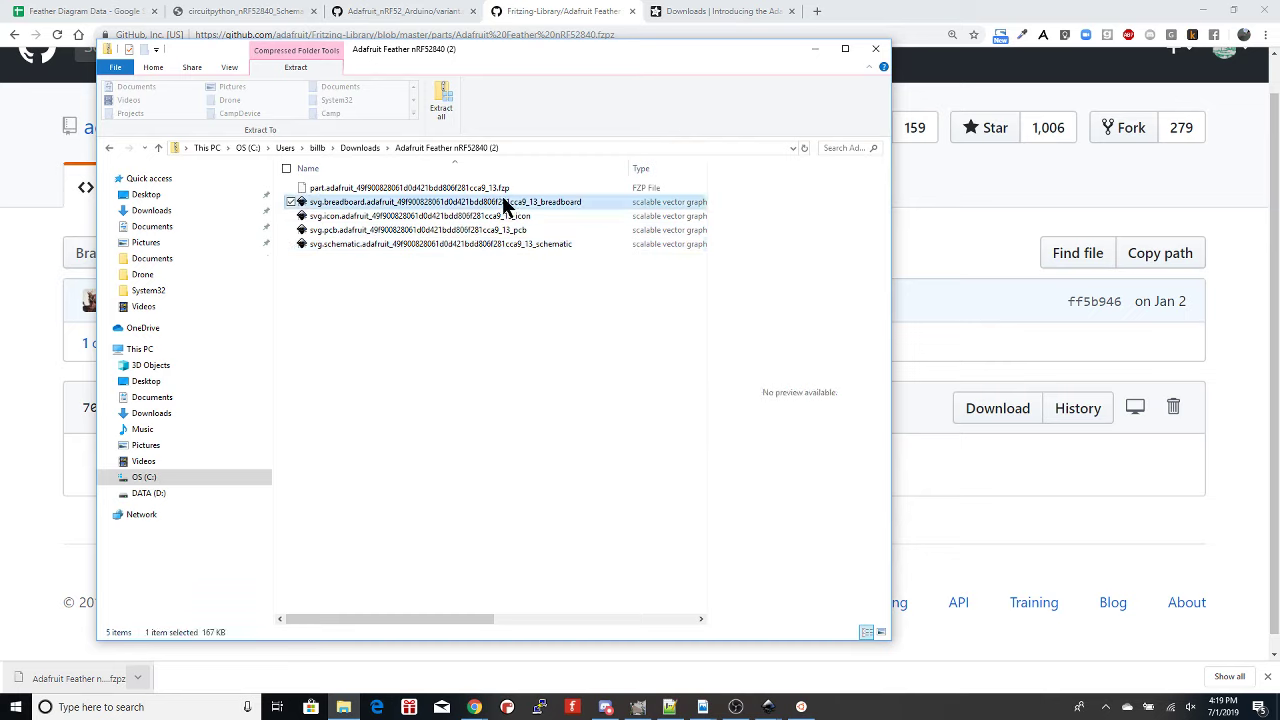
- Extract all files to the suggested folder and place that window beside the Inkscape drawing
{"action": "left_click", "coordinate": [441, 105]}
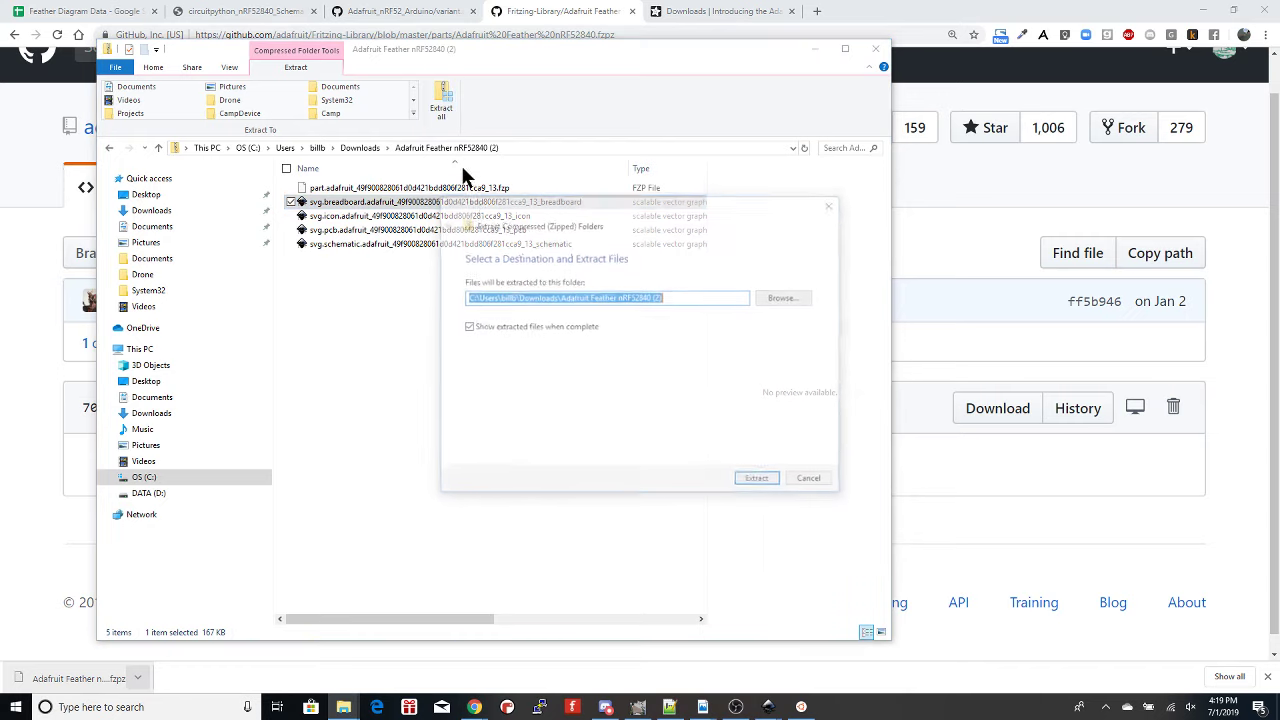
{"action": "left_click", "coordinate": [769, 480]}
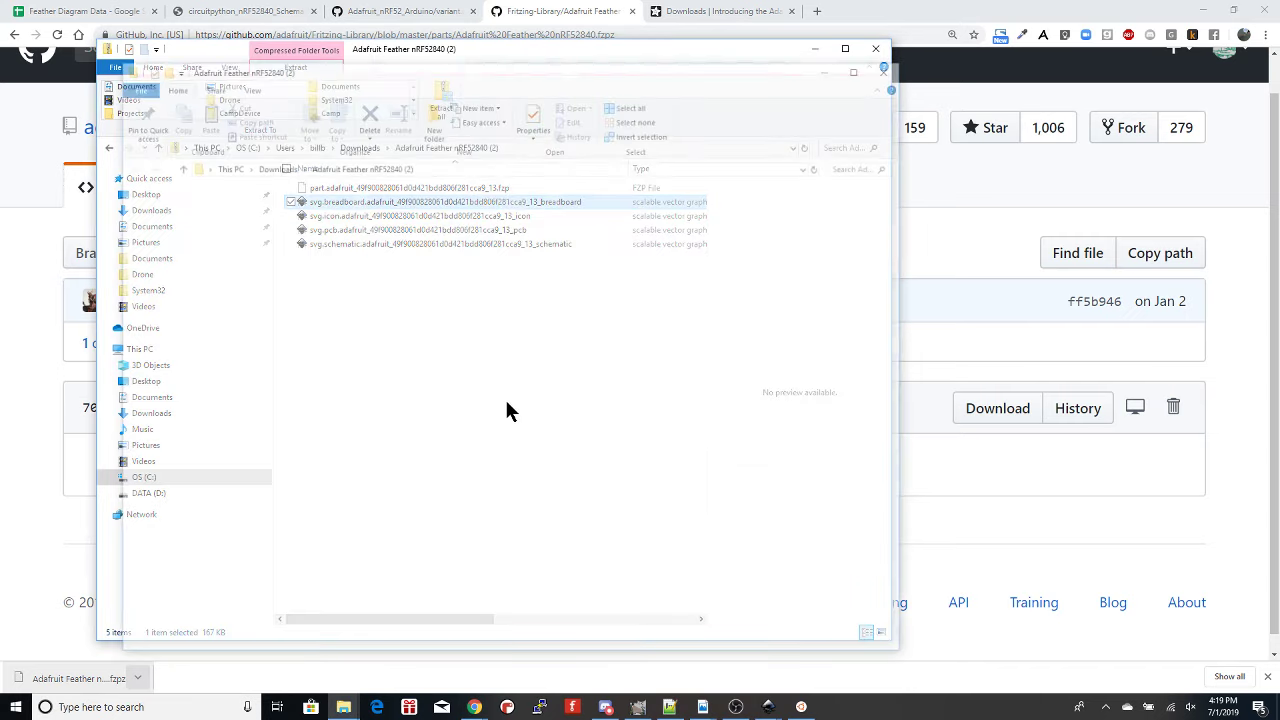
{"action": "left_click", "coordinate": [878, 45]}
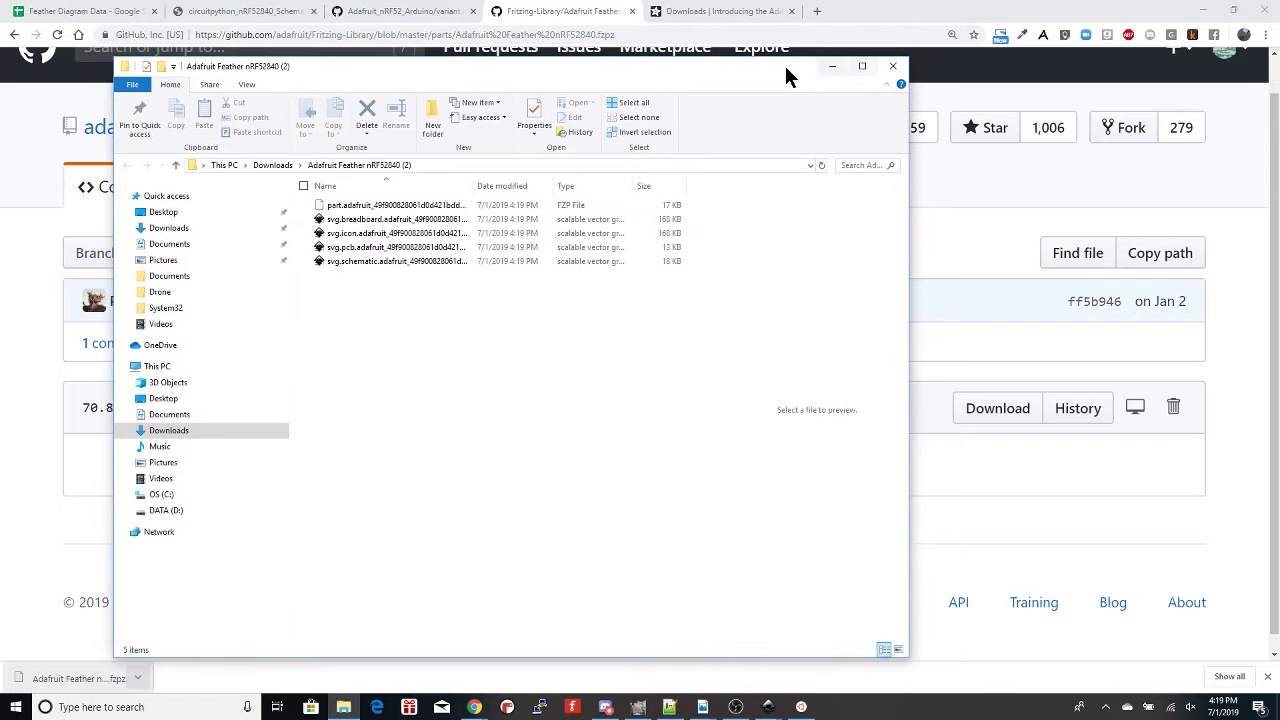
{"action": "left_click_drag", "start_coordinate": [688, 66], "coordinate": [1129, 67]}
{"action": "key", "text": "alt+Tab"}
{"action": "left_click", "coordinate": [830, 251]}
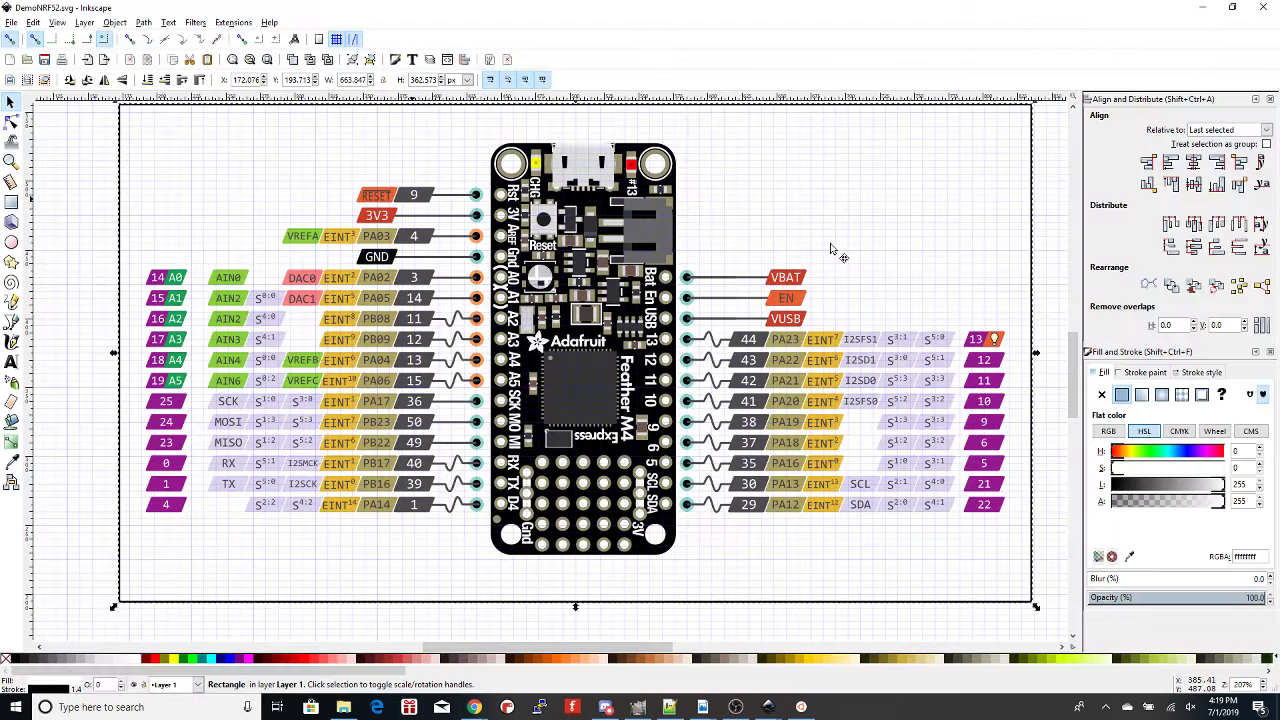
- Drop the breadboard SVG onto the canvas, rotate it 90° clockwise and lay it over the Feather board
{"action": "key", "text": "alt+Tab"}
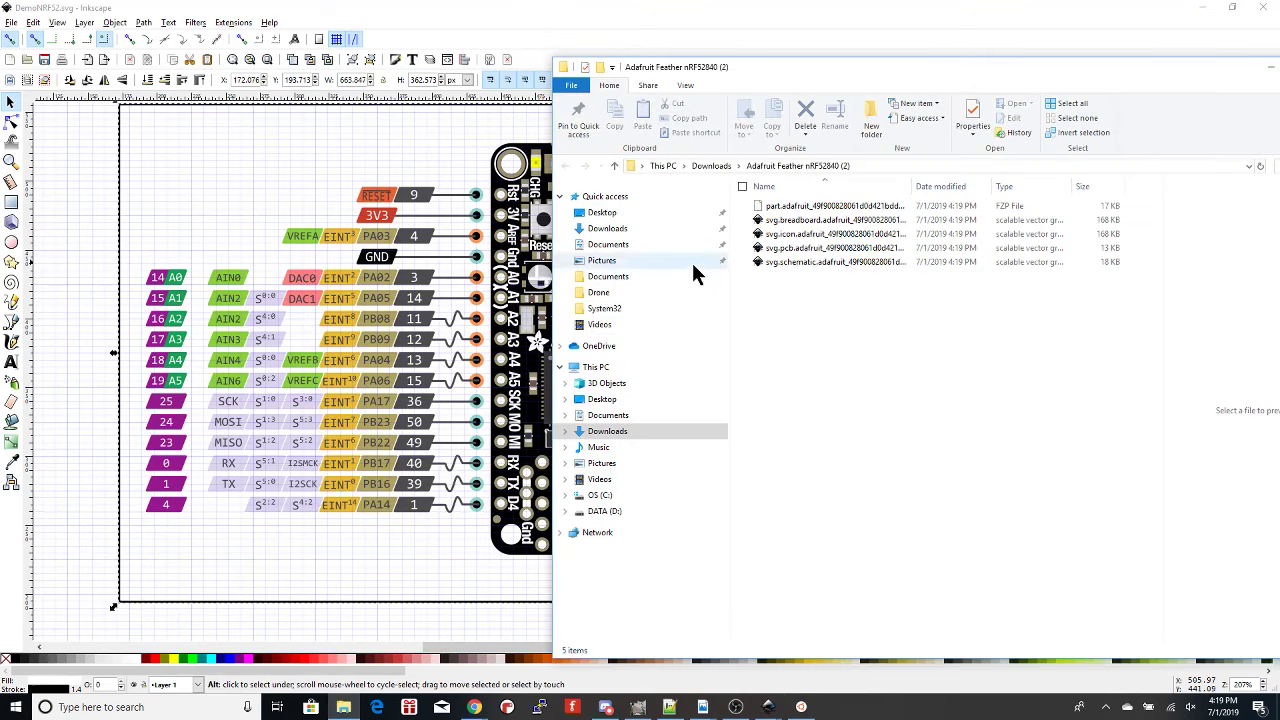
{"action": "left_click", "coordinate": [800, 222]}
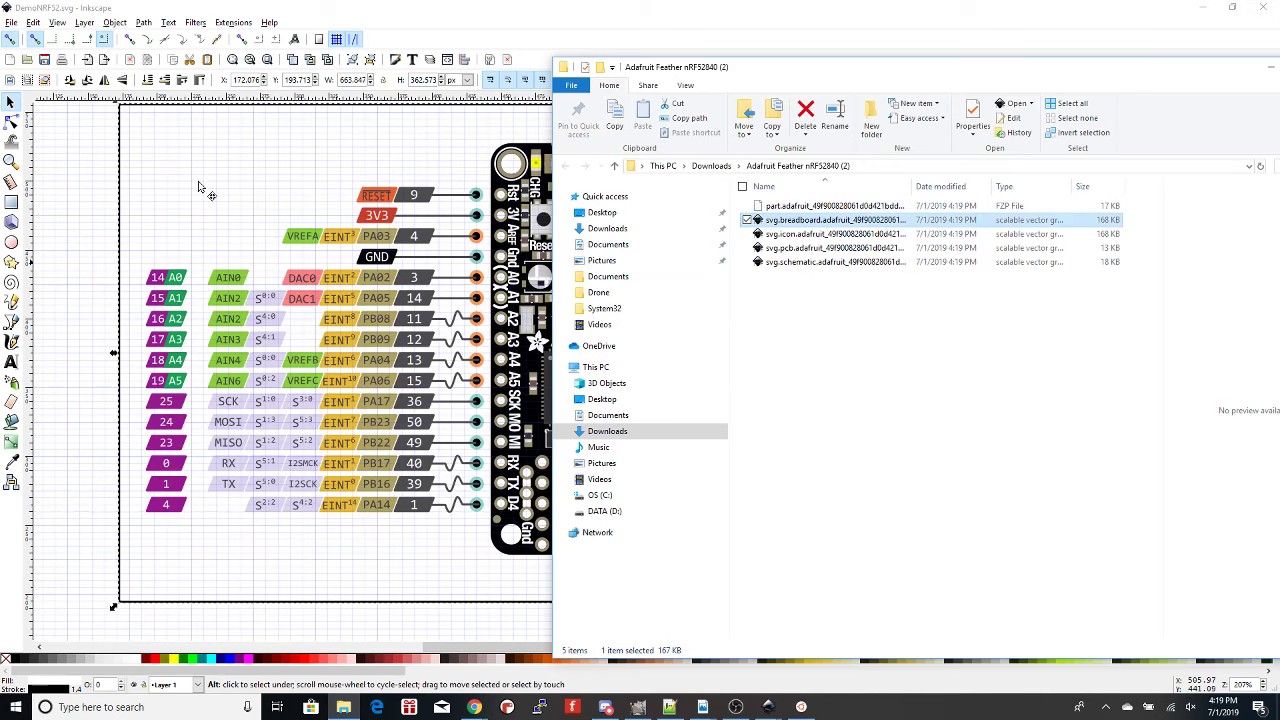
{"action": "left_click_drag", "start_coordinate": [198, 188], "coordinate": [198, 188]}
{"action": "left_click", "coordinate": [275, 12]}
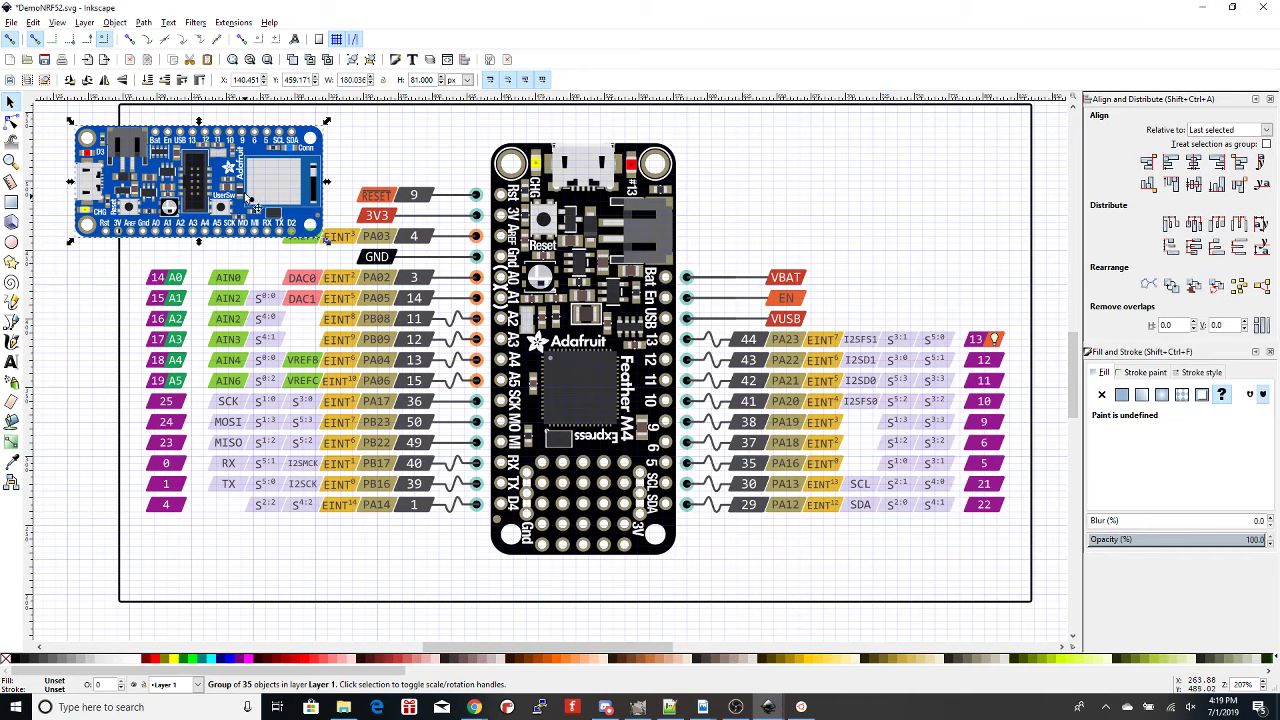
{"action": "left_click_drag", "start_coordinate": [269, 193], "coordinate": [385, 331]}
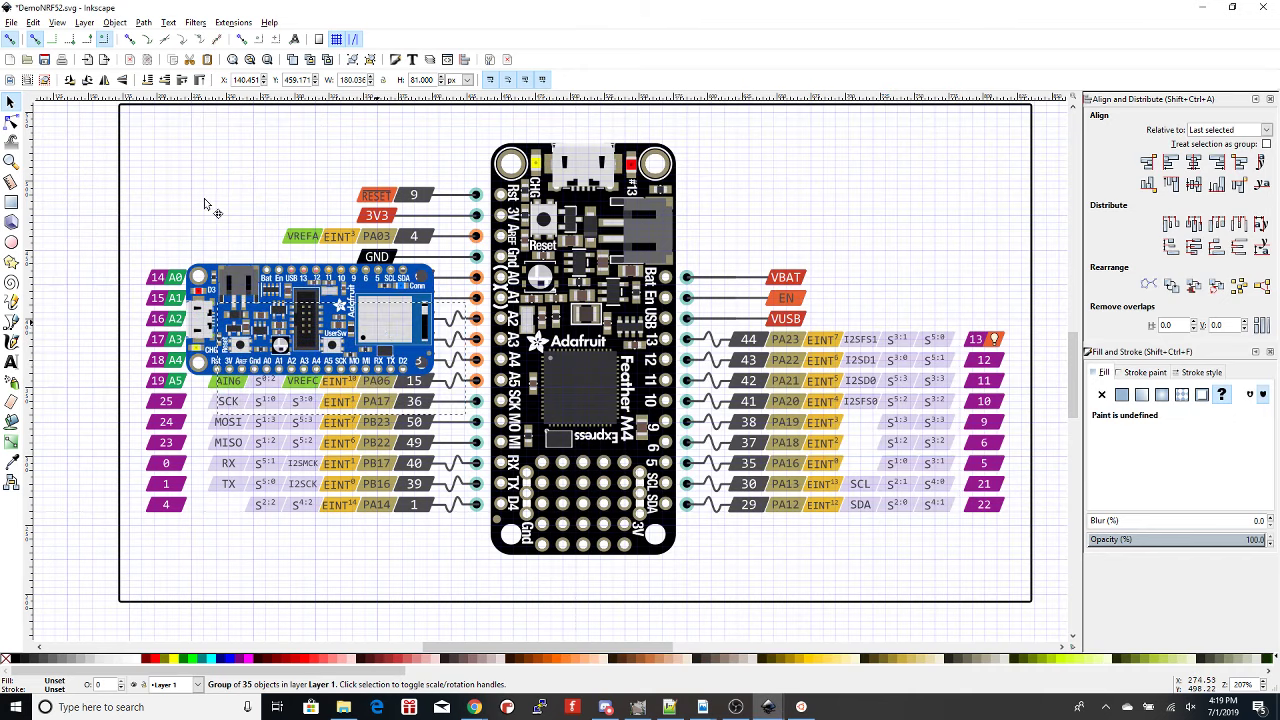
{"action": "left_click", "coordinate": [88, 80]}
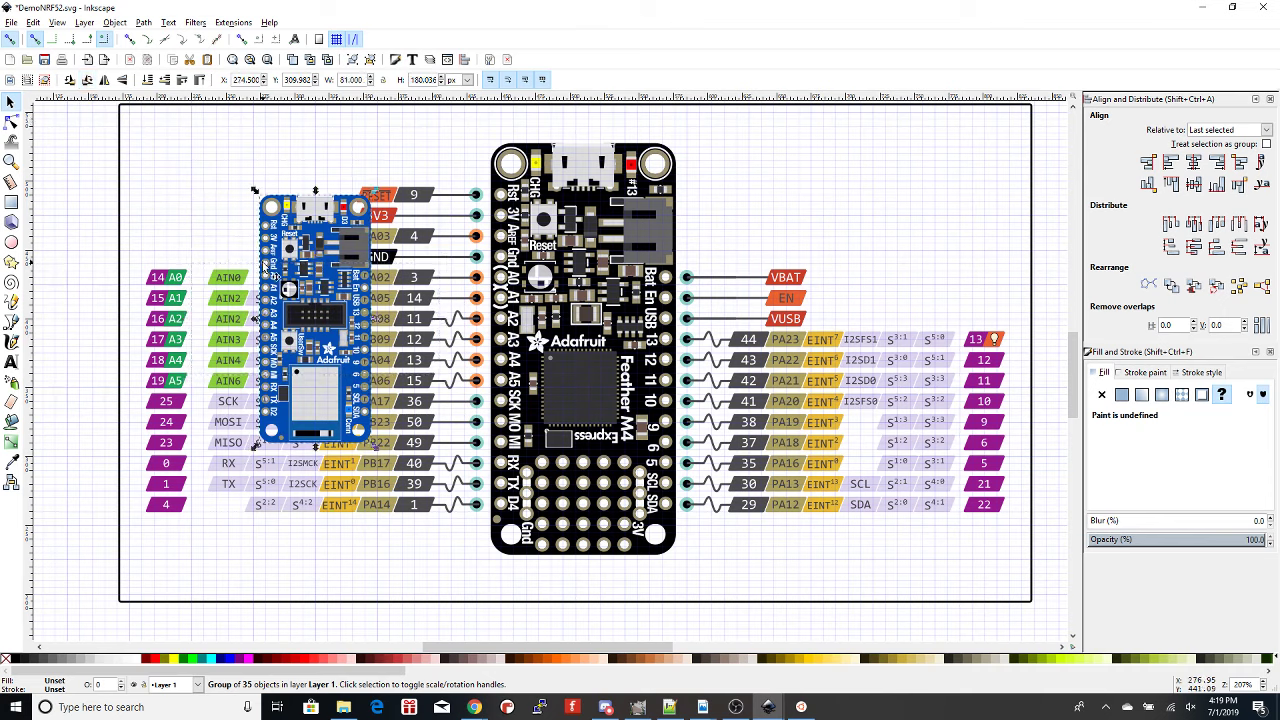
{"action": "left_click_drag", "start_coordinate": [316, 304], "coordinate": [585, 344]}
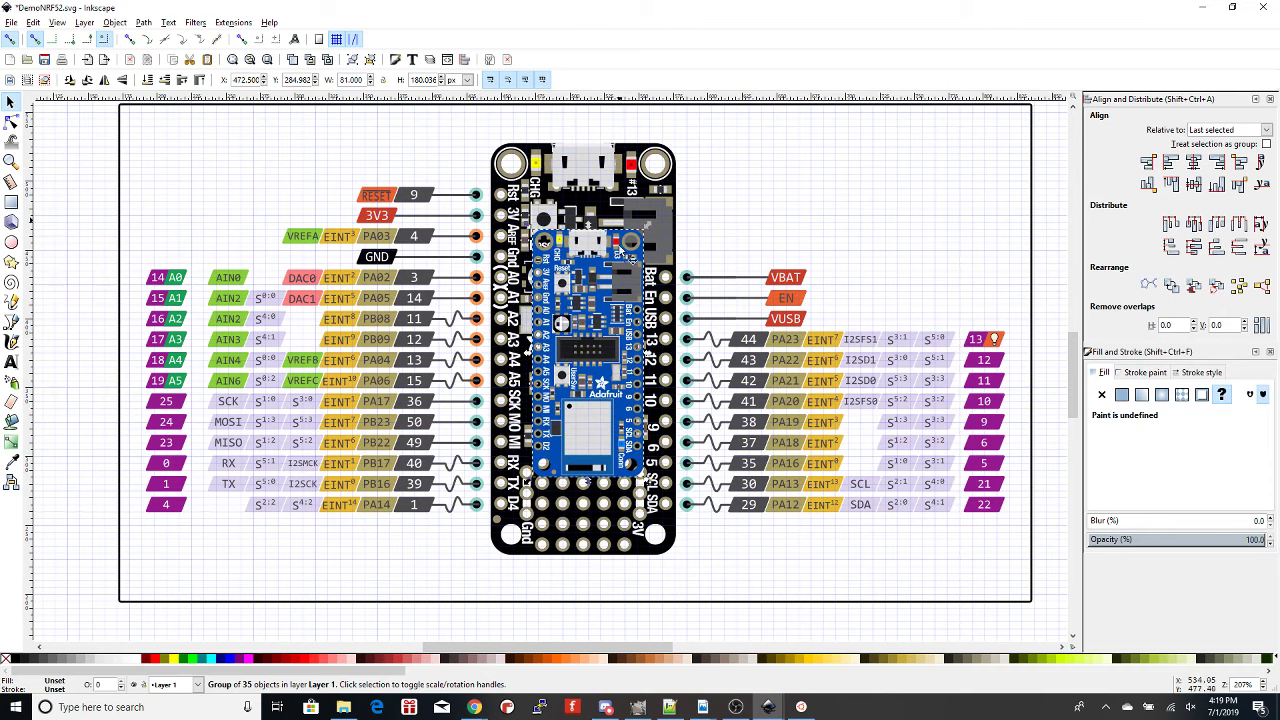
- Select both boards and centre the blue board on the black one along both axes using Align and Distribute
{"action": "key", "text": "shift"}
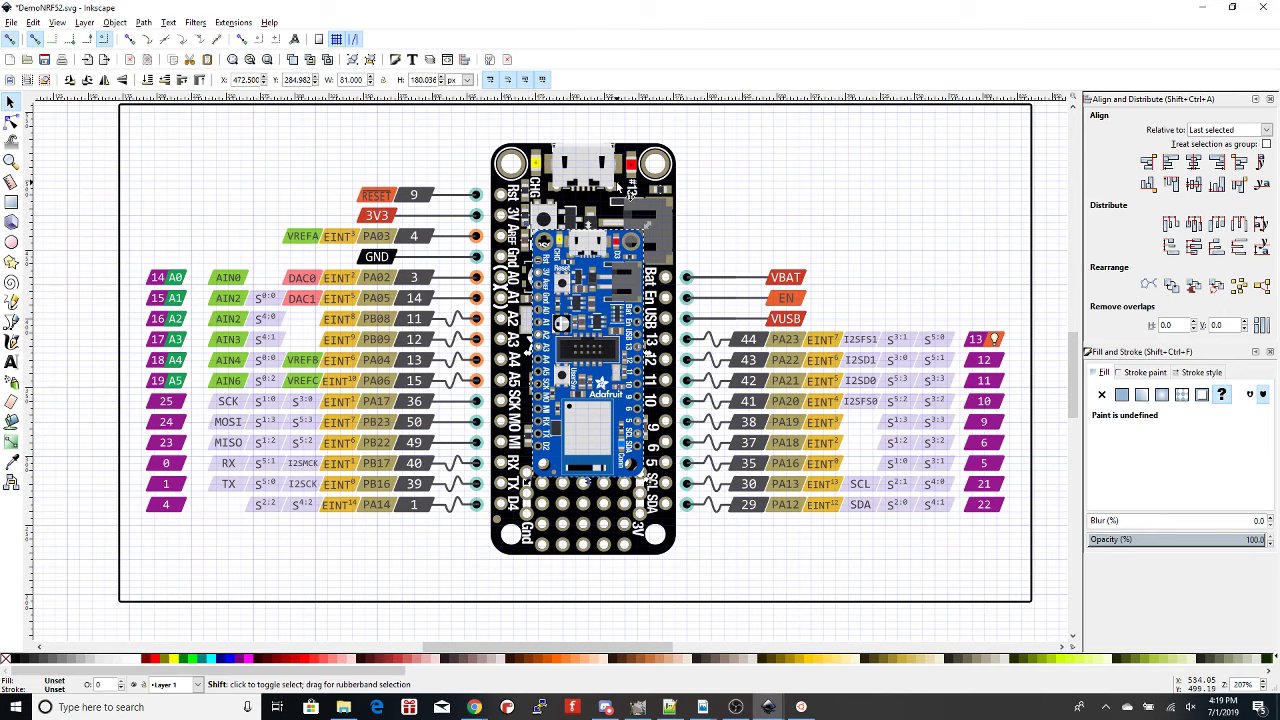
{"action": "left_click", "coordinate": [619, 186], "text": "shift"}
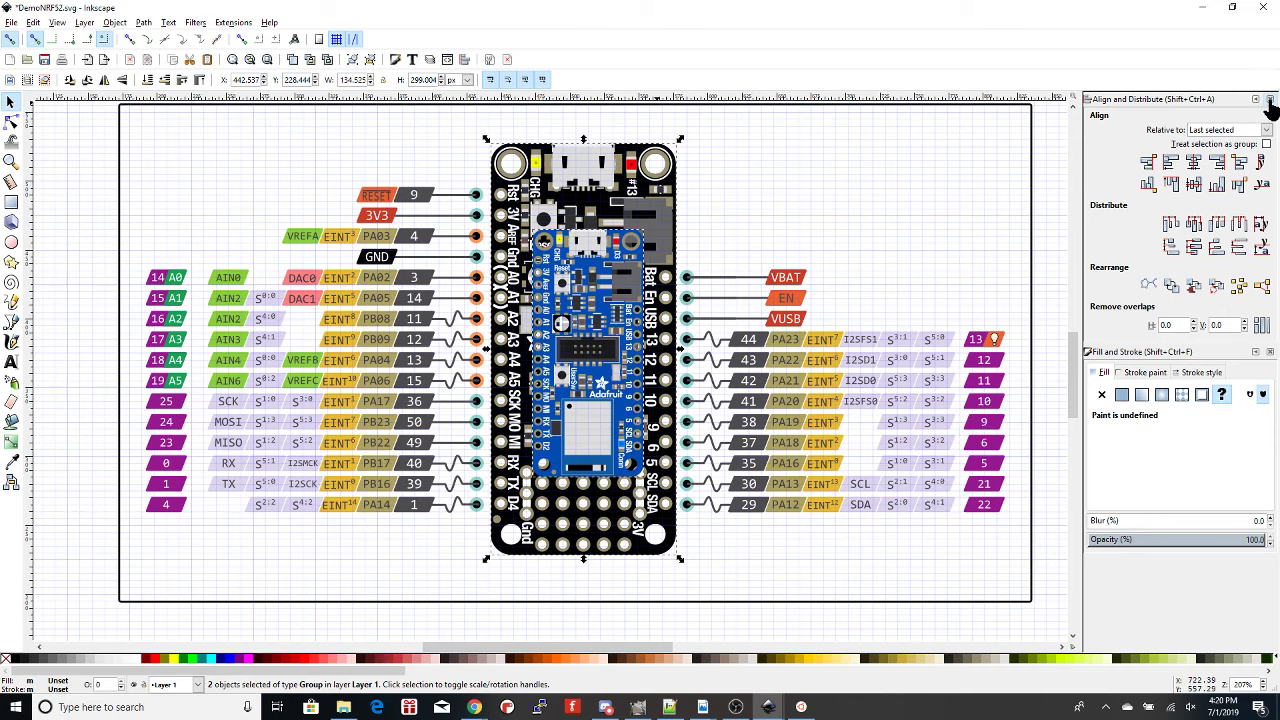
{"action": "left_click", "coordinate": [1270, 99]}
{"action": "left_click", "coordinate": [1269, 100]}
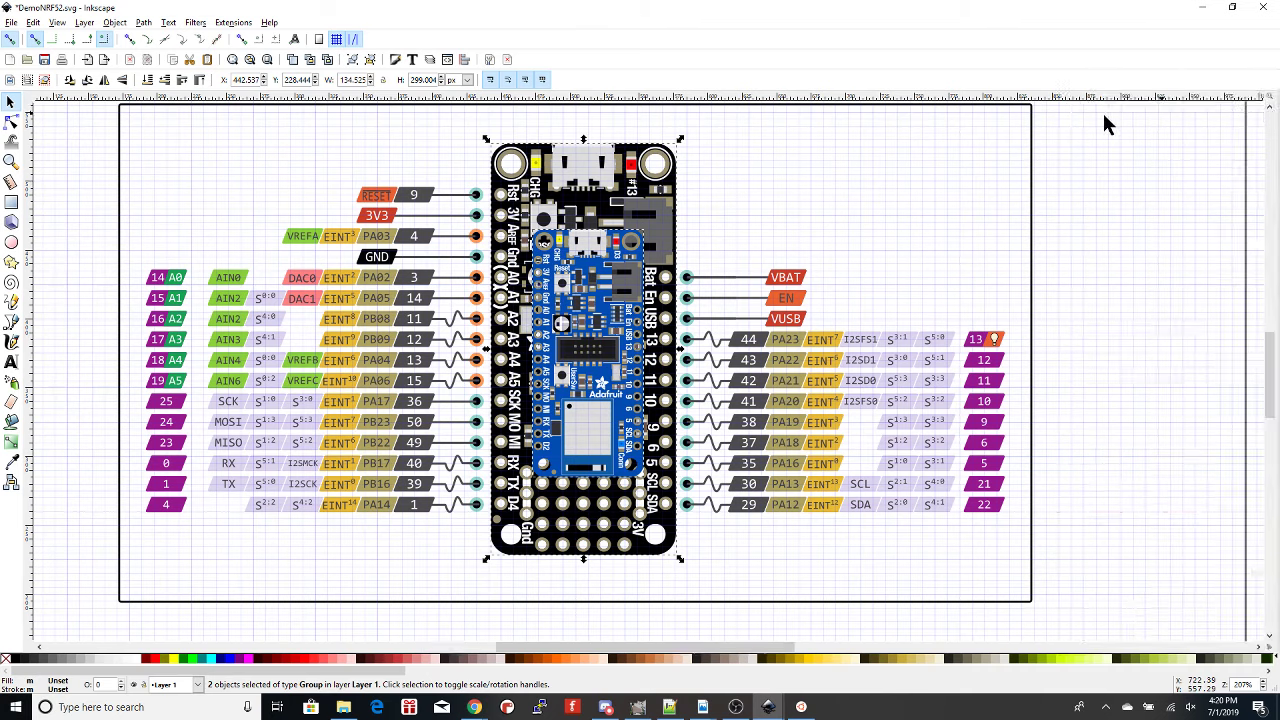
{"action": "left_click", "coordinate": [463, 60]}
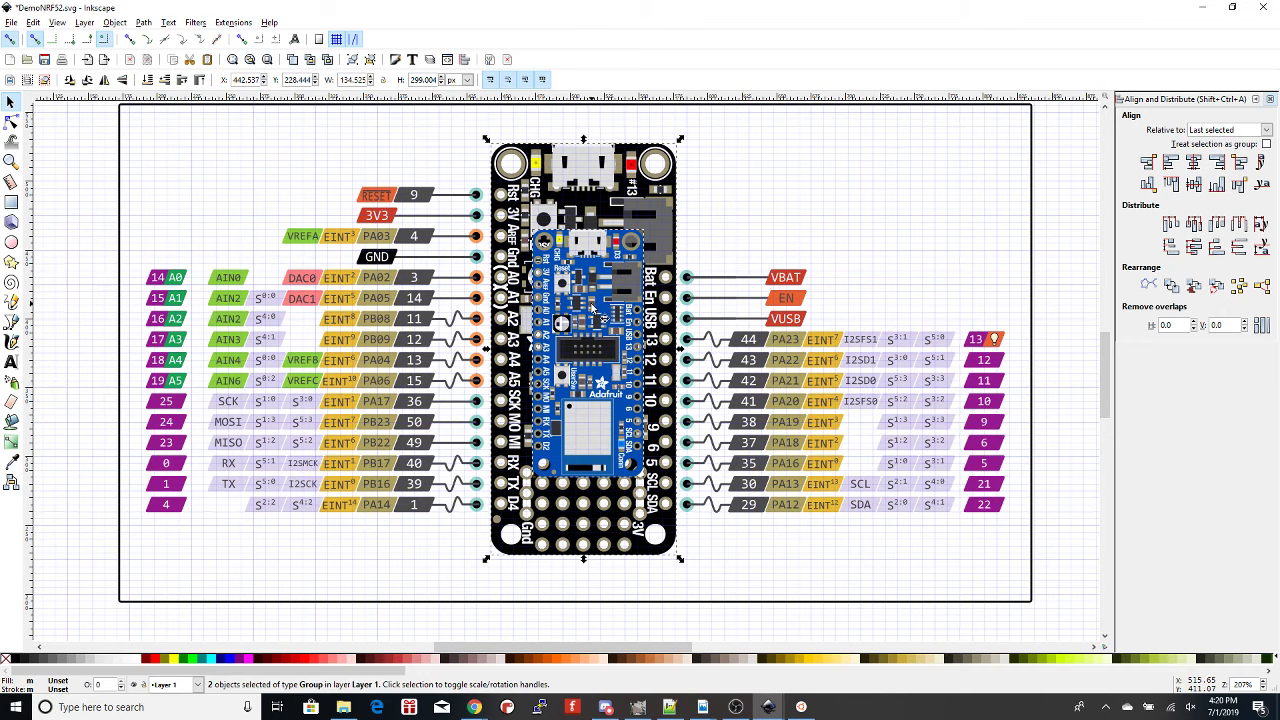
{"action": "left_click", "coordinate": [1194, 165]}
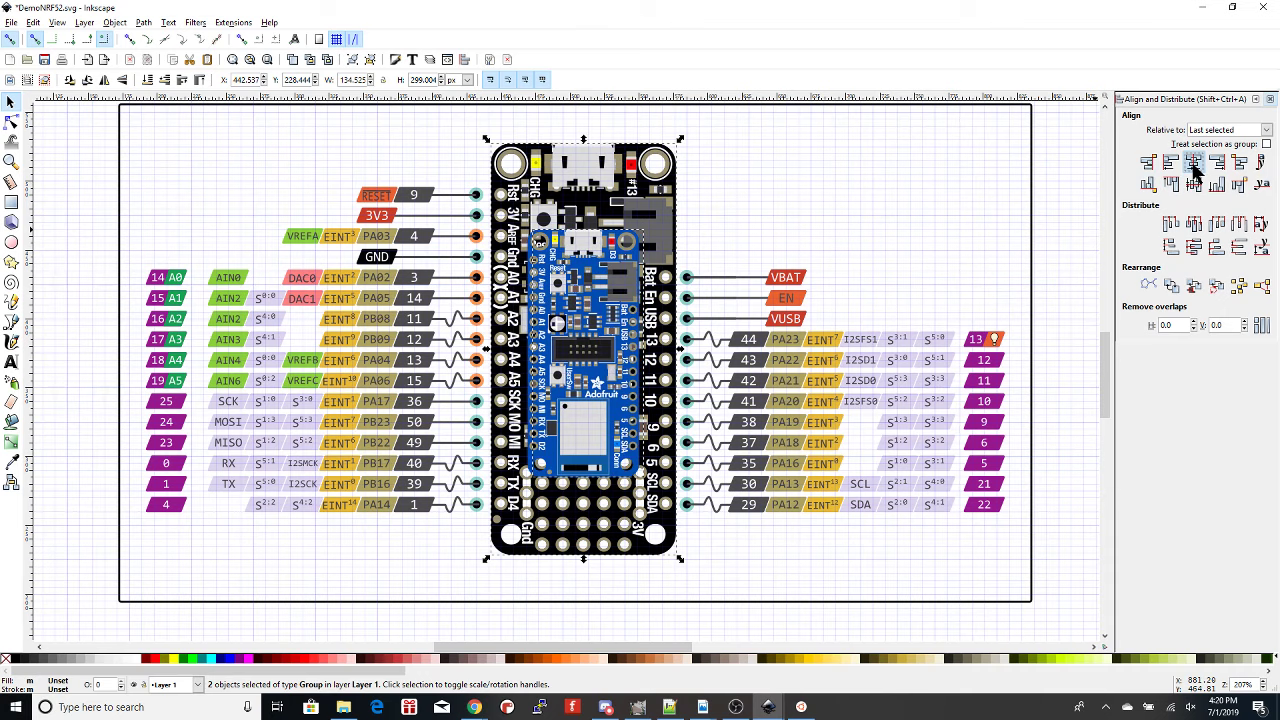
{"action": "left_click", "coordinate": [1193, 186]}
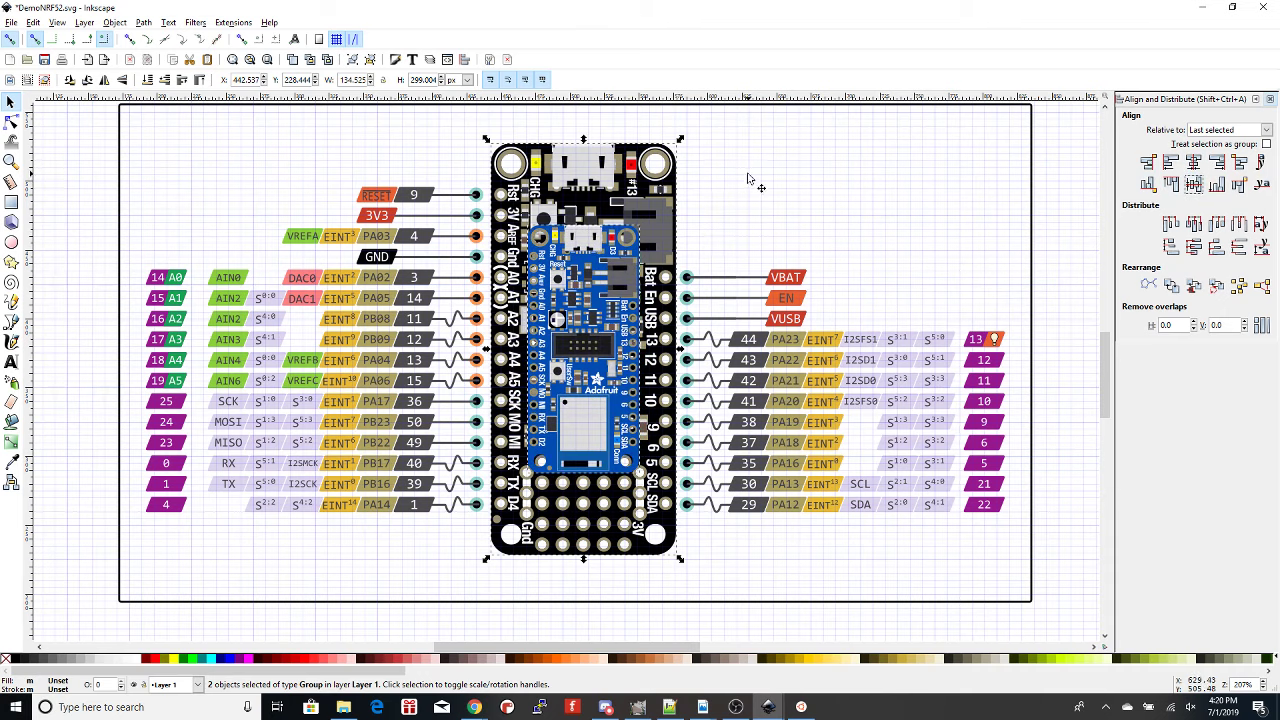
- Resize the blue nRF52840 board proportionally to fit the Feather outline
{"action": "key", "text": "Tab"}
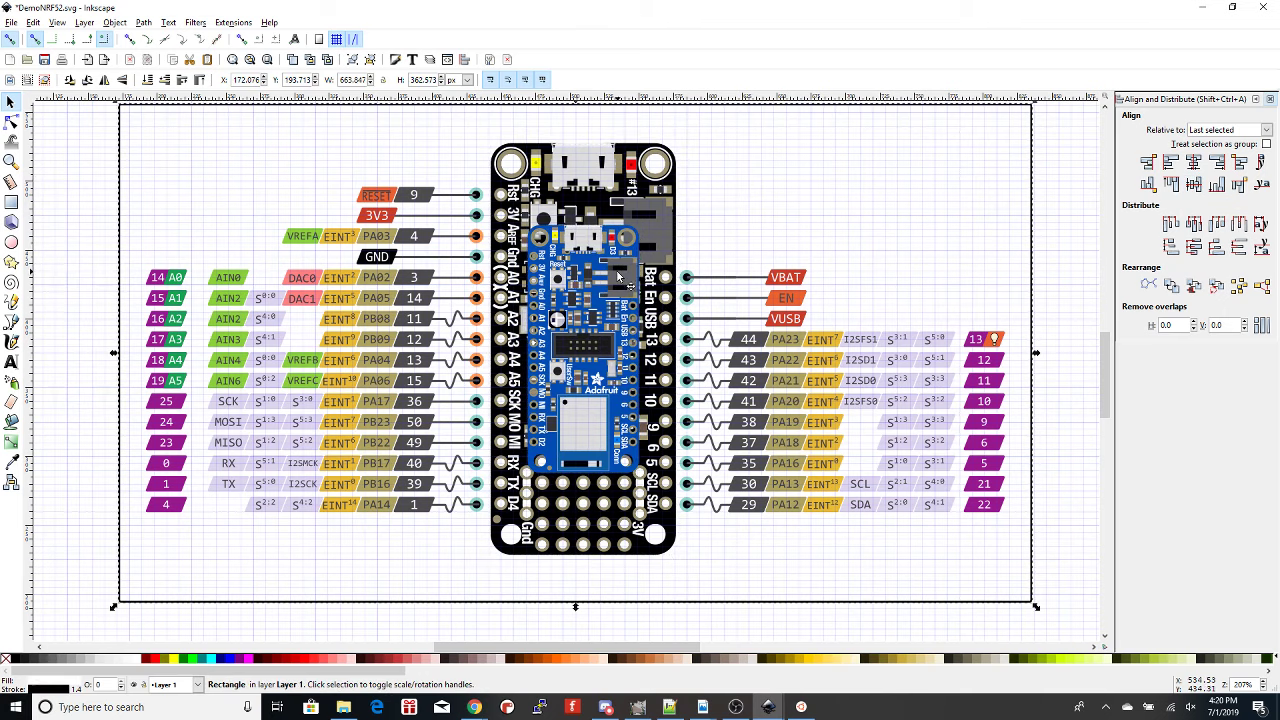
{"action": "key", "text": "Tab"}
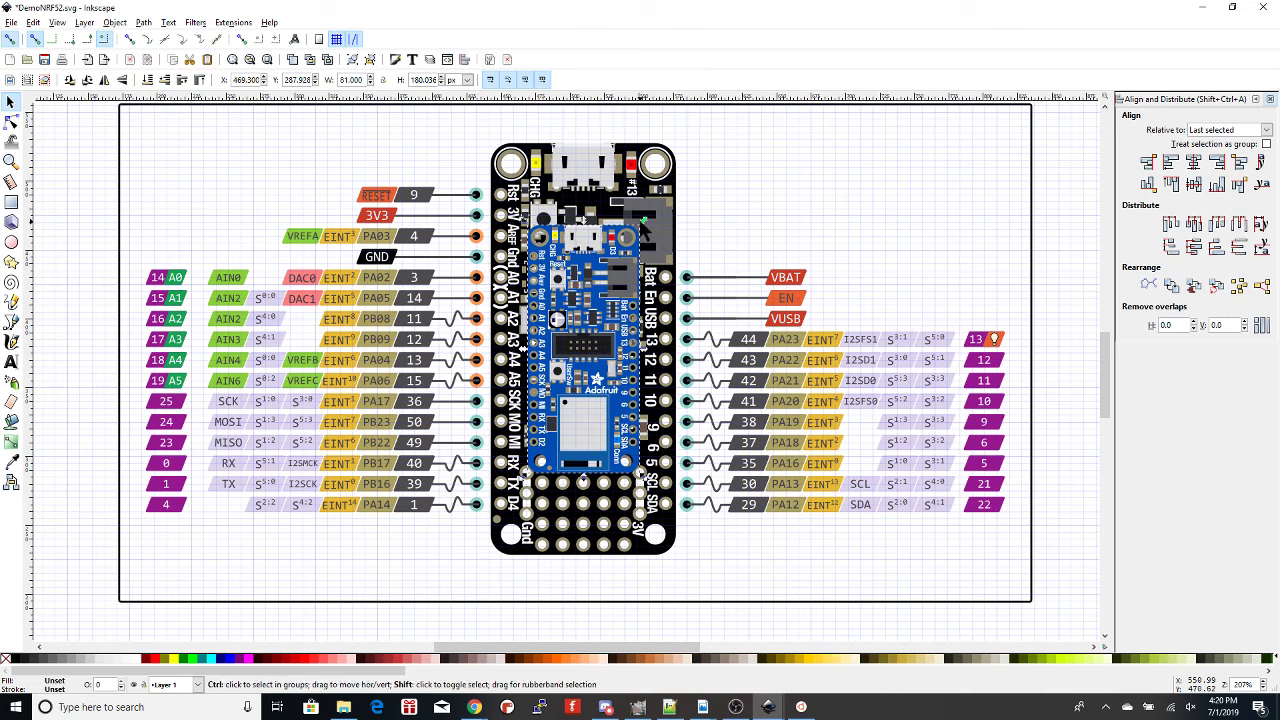
{"action": "left_click_drag", "start_coordinate": [643, 224], "coordinate": [697, 165]}
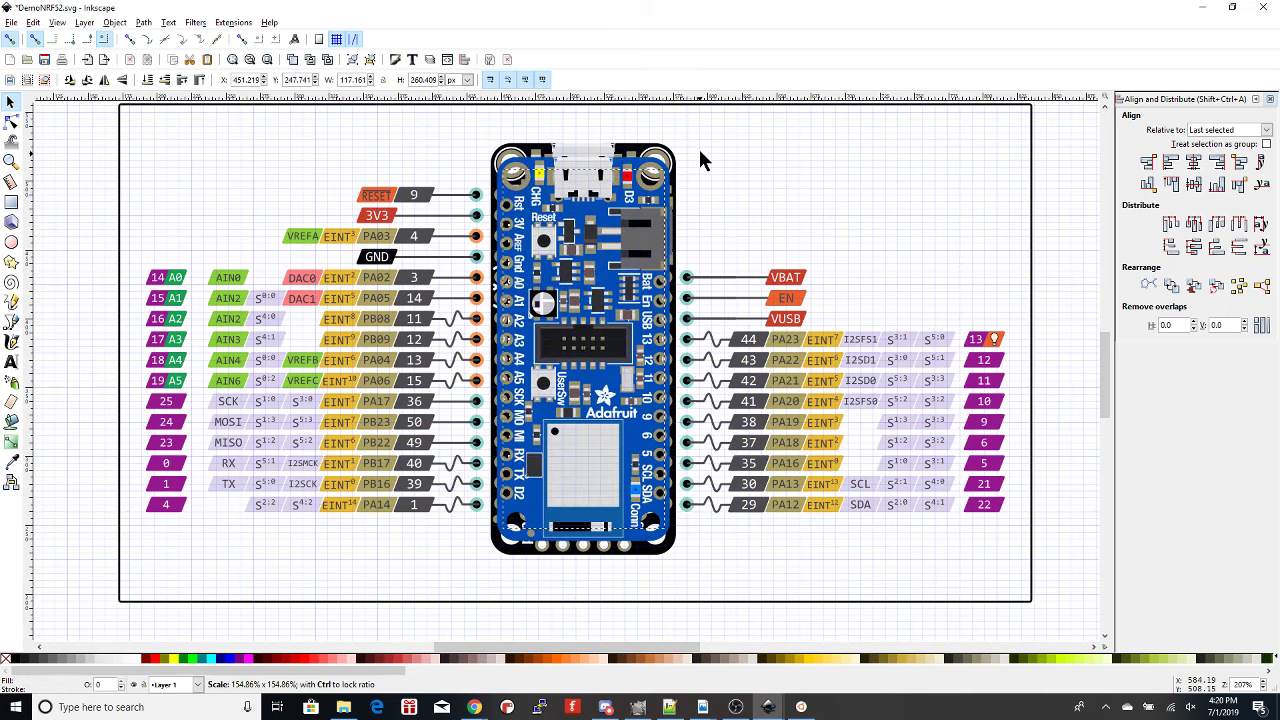
{"action": "mouse_move", "coordinate": [680, 143]}
{"action": "left_mouse_down"}
{"action": "mouse_move", "coordinate": [640, 222]}
{"action": "mouse_move", "coordinate": [618, 225]}
{"action": "mouse_move", "coordinate": [652, 215]}
{"action": "mouse_move", "coordinate": [660, 205]}
{"action": "mouse_move", "coordinate": [605, 220]}
{"action": "mouse_move", "coordinate": [665, 202]}
{"action": "mouse_move", "coordinate": [692, 141]}
{"action": "left_mouse_up"}
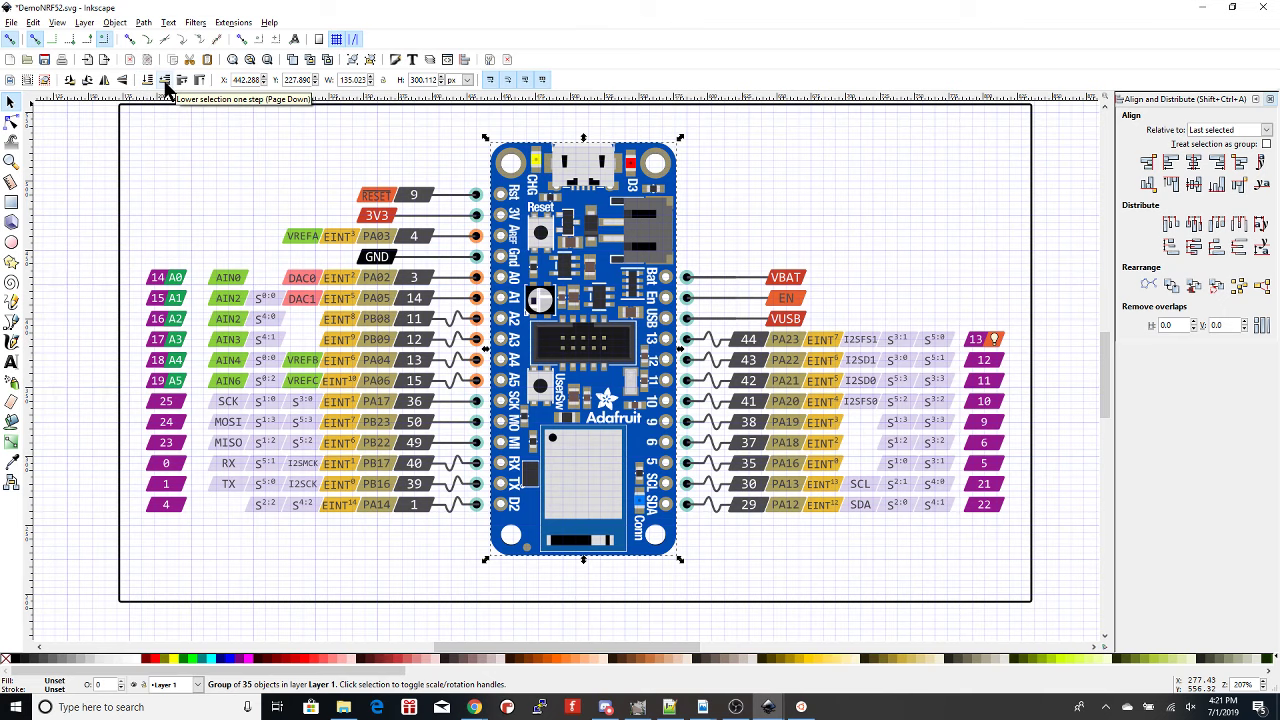
- Lower the blue board in the stack and delete the black Feather M4 board
{"action": "left_click", "coordinate": [166, 84]}
{"action": "left_click", "coordinate": [534, 250]}
{"action": "left_click", "coordinate": [537, 256], "text": "alt"}
{"action": "left_click", "coordinate": [537, 256], "text": "alt"}
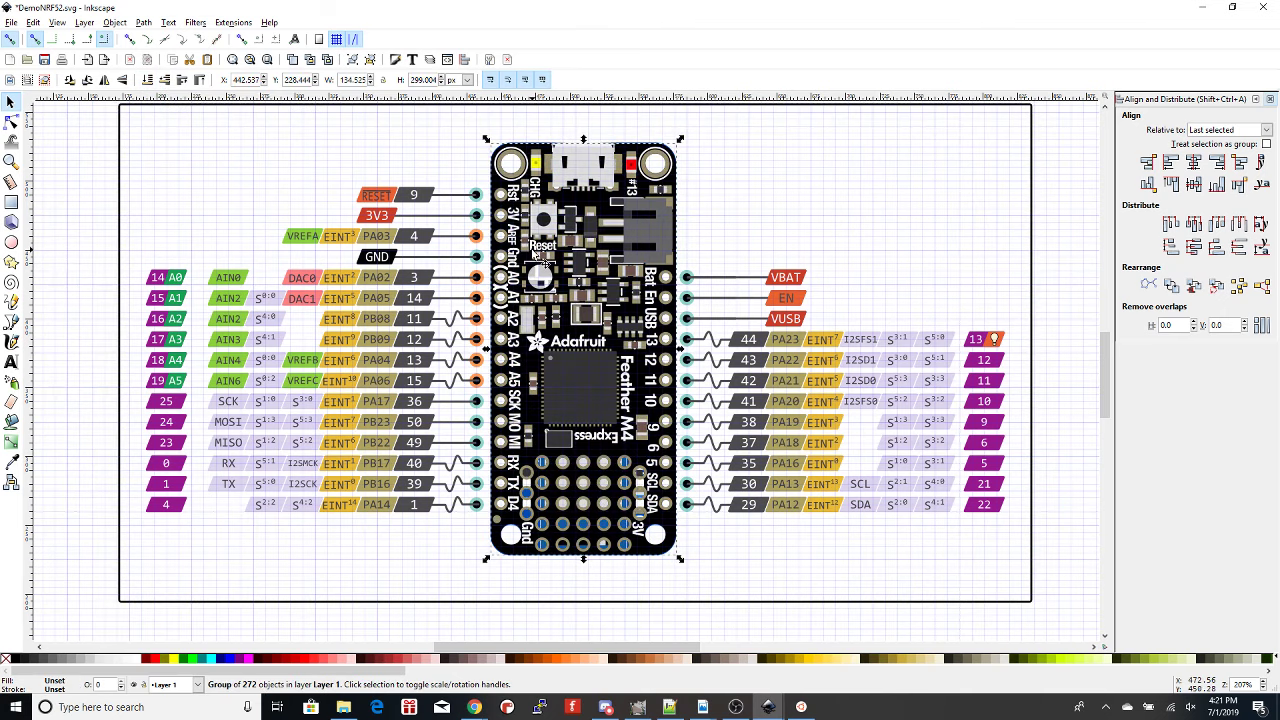
{"action": "key", "text": "Delete"}
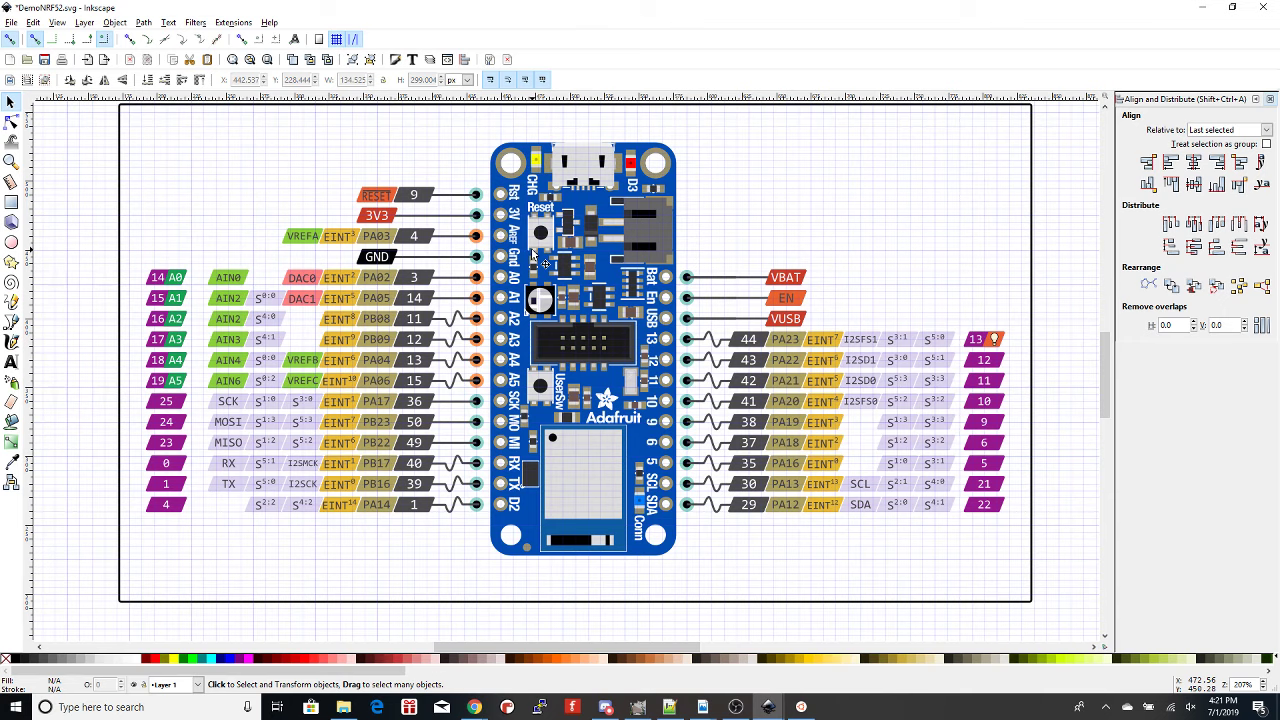
- Zoom to 413% on the RESET and 3V3 labels at the board's top-left pins
{"action": "key", "text": "ctrl"}
{"action": "scroll", "coordinate": [330, 208], "scroll_direction": "up", "scroll_amount": 2, "text": "ctrl"}
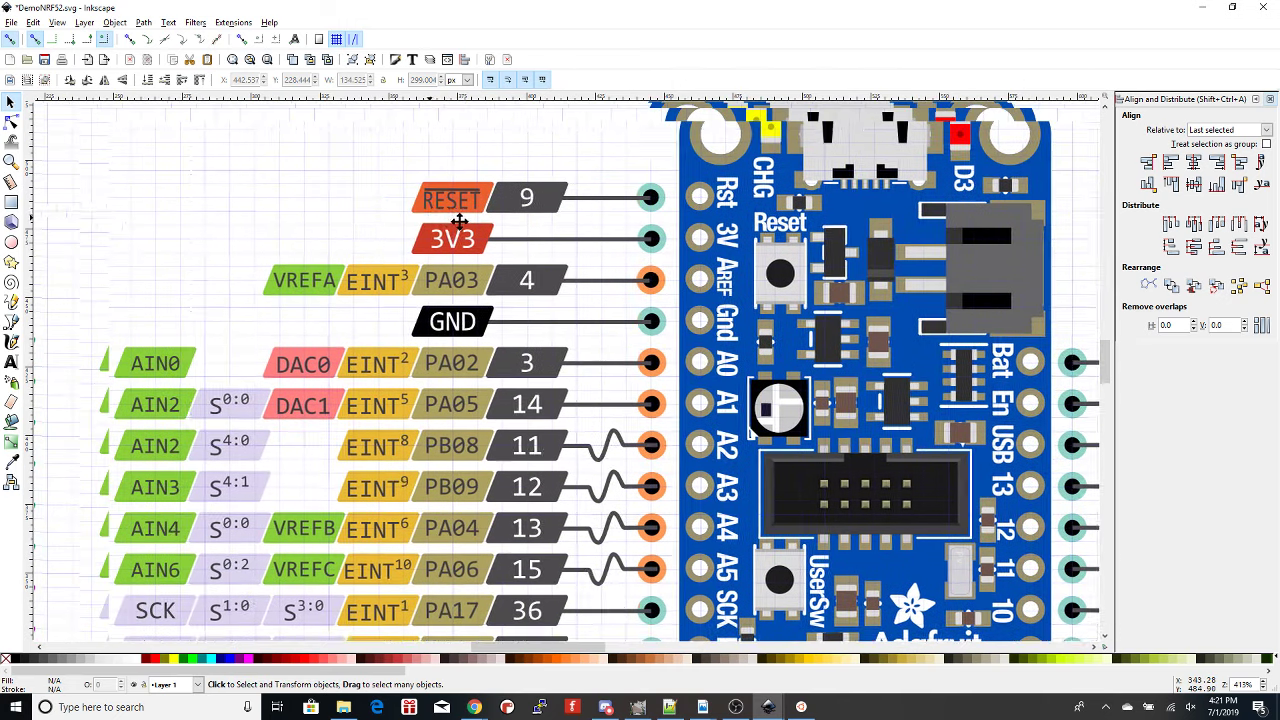
{"action": "scroll", "coordinate": [463, 222], "scroll_direction": "left", "scroll_amount": 3}
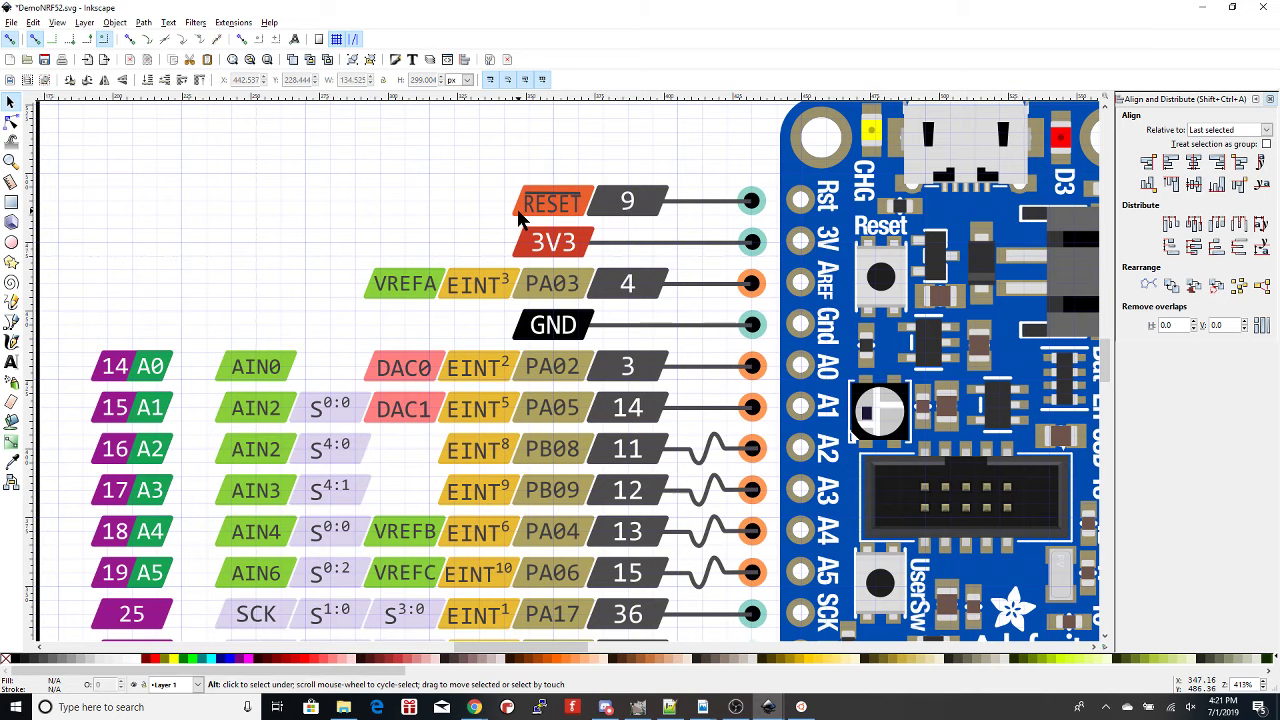
- Scroll the Chrome schematic to the Feather header block showing module-pin-to-label mapping
{"action": "key", "text": "alt+Tab"}
{"action": "key", "text": "alt+Tab"}
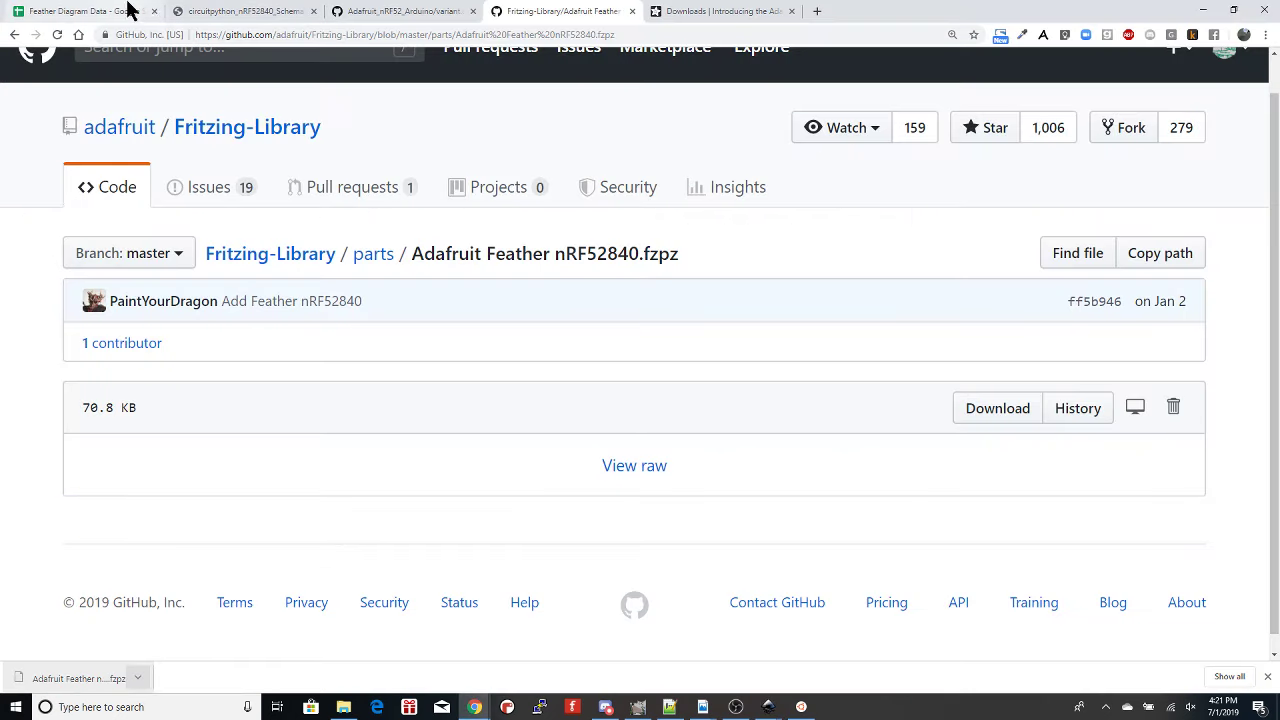
{"action": "left_click", "coordinate": [218, 18]}
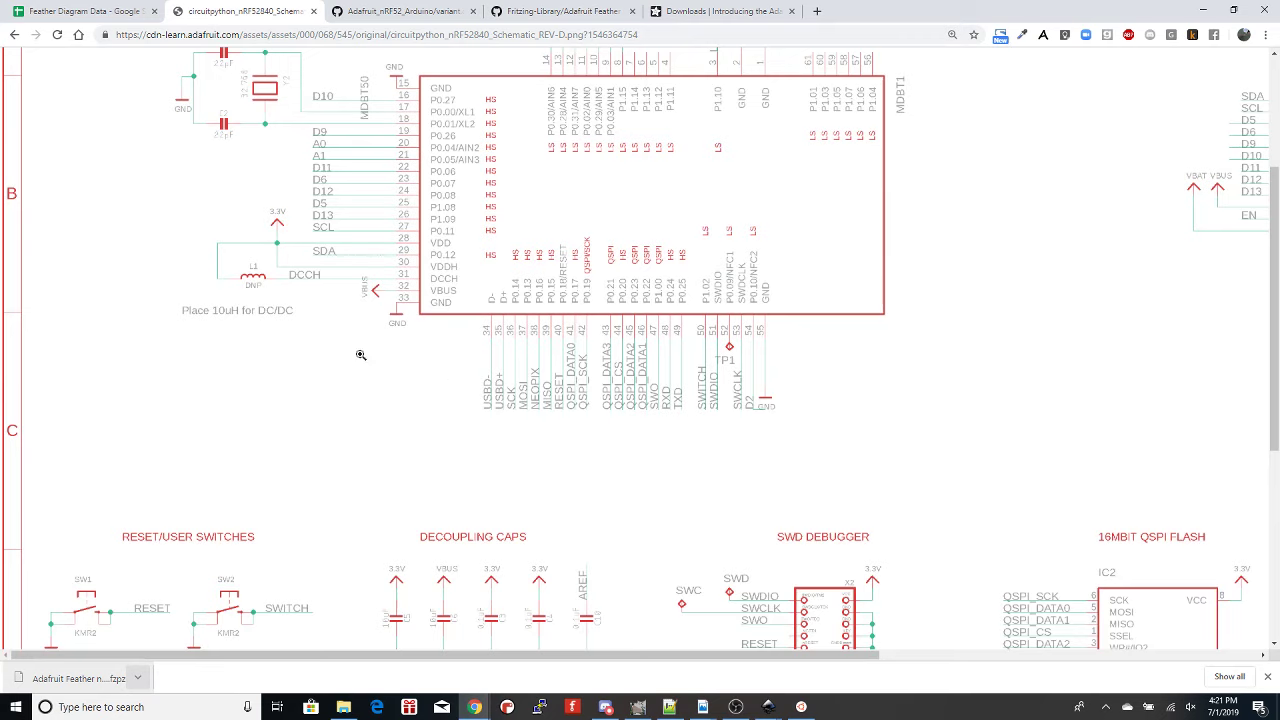
{"action": "scroll", "coordinate": [295, 272], "scroll_direction": "up", "scroll_amount": 2}
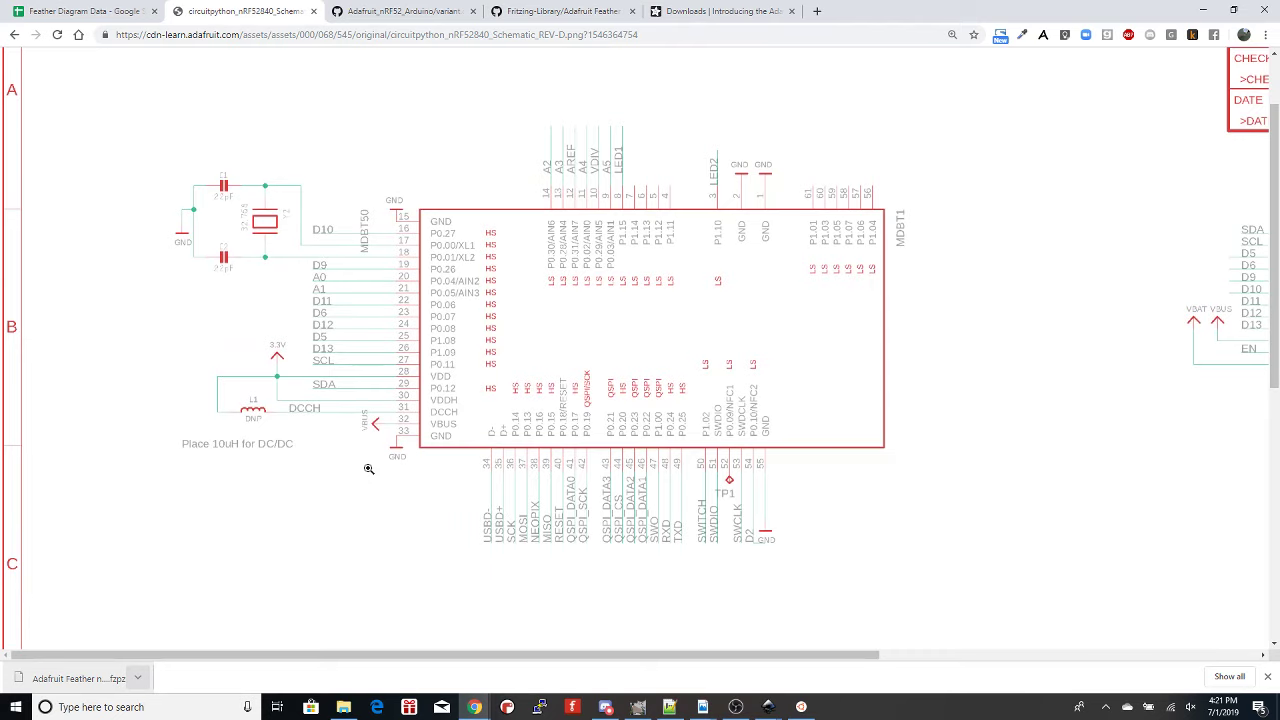
{"action": "scroll", "coordinate": [660, 492], "scroll_direction": "down", "scroll_amount": 4}
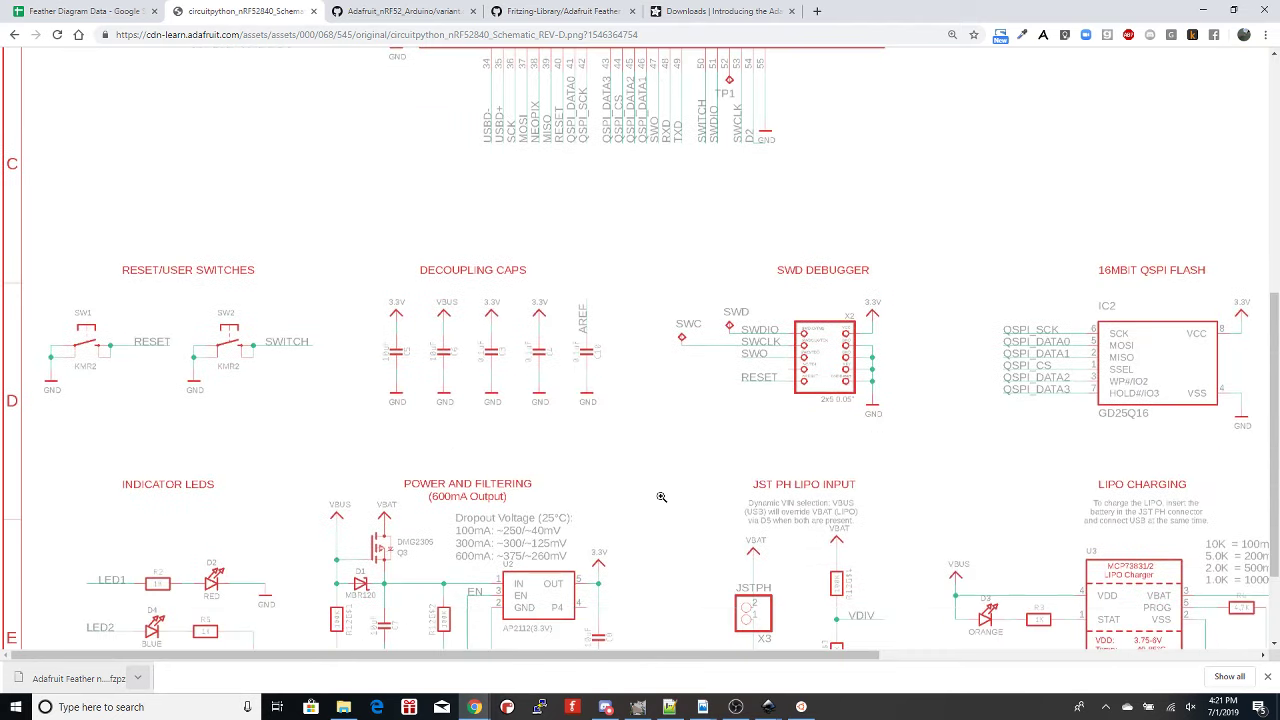
{"action": "scroll", "coordinate": [680, 460], "scroll_direction": "up", "scroll_amount": 5}
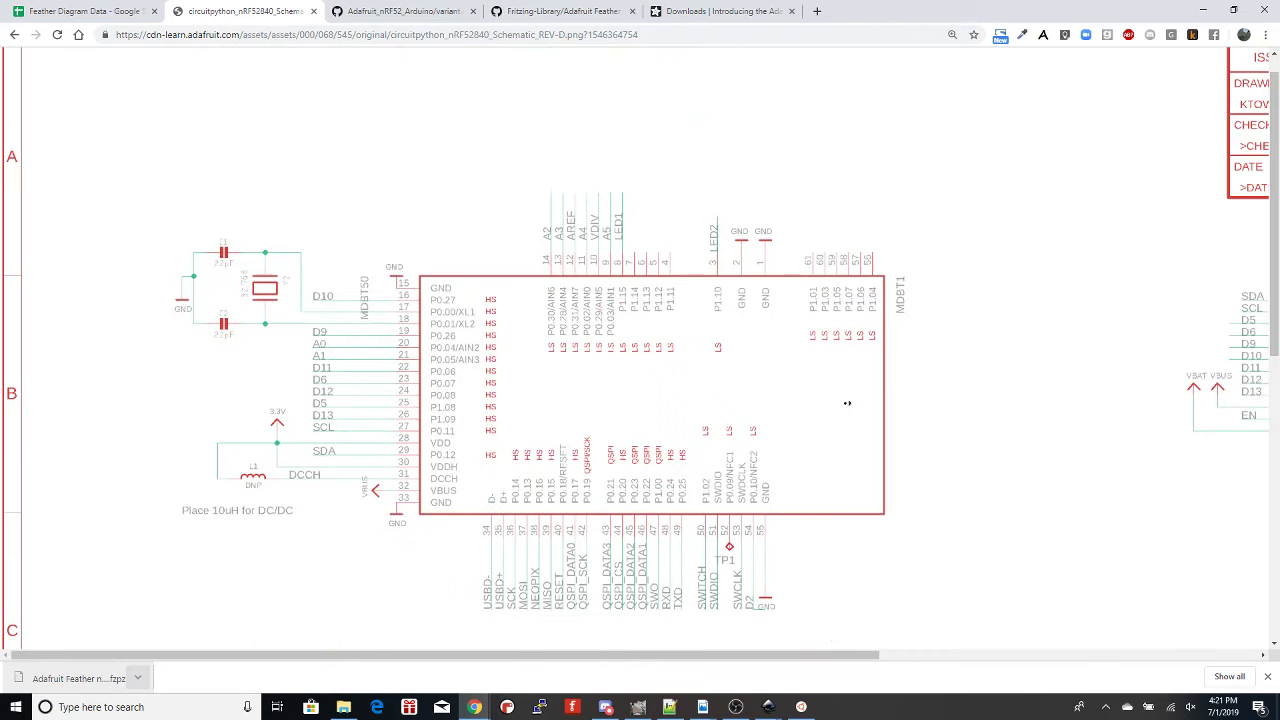
{"action": "scroll", "coordinate": [986, 424], "scroll_direction": "right", "scroll_amount": 4}
{"action": "scroll", "coordinate": [904, 422], "scroll_direction": "right", "scroll_amount": 2}
{"action": "scroll", "coordinate": [857, 391], "scroll_direction": "up", "scroll_amount": 1}
{"action": "scroll", "coordinate": [857, 391], "scroll_direction": "left", "scroll_amount": 1}
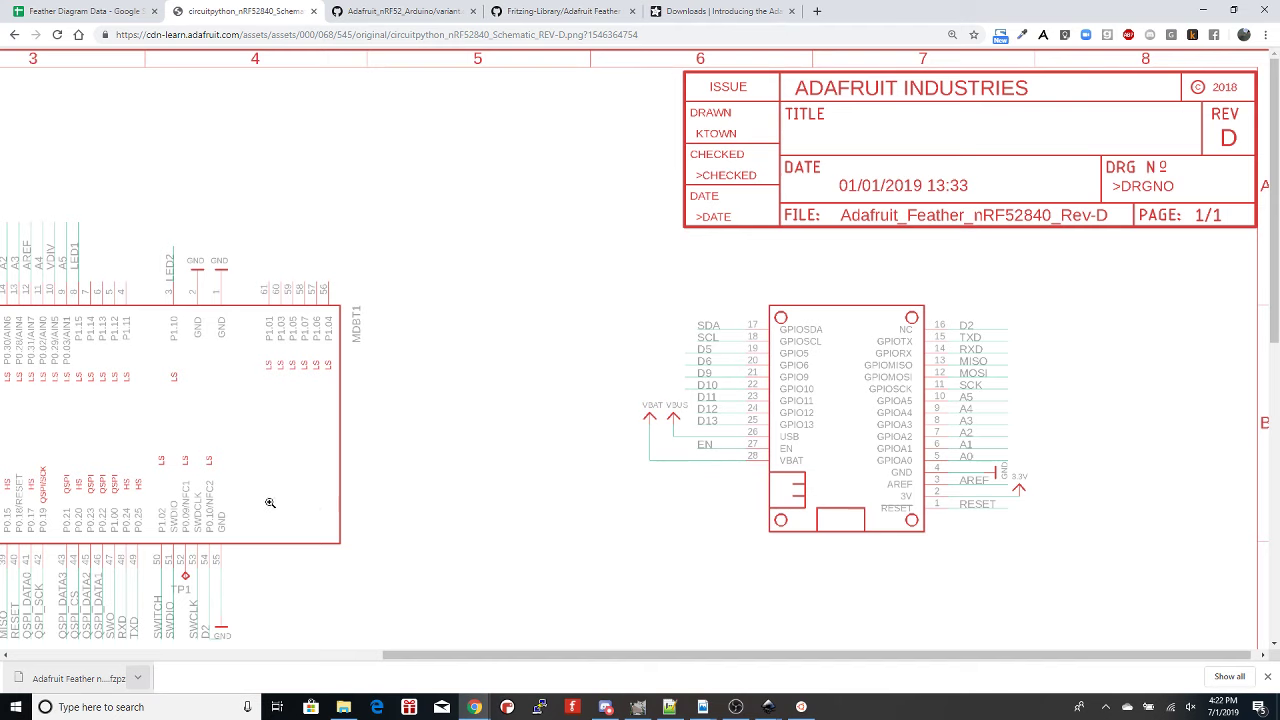
{"action": "scroll", "coordinate": [428, 486], "scroll_direction": "left", "scroll_amount": 2}
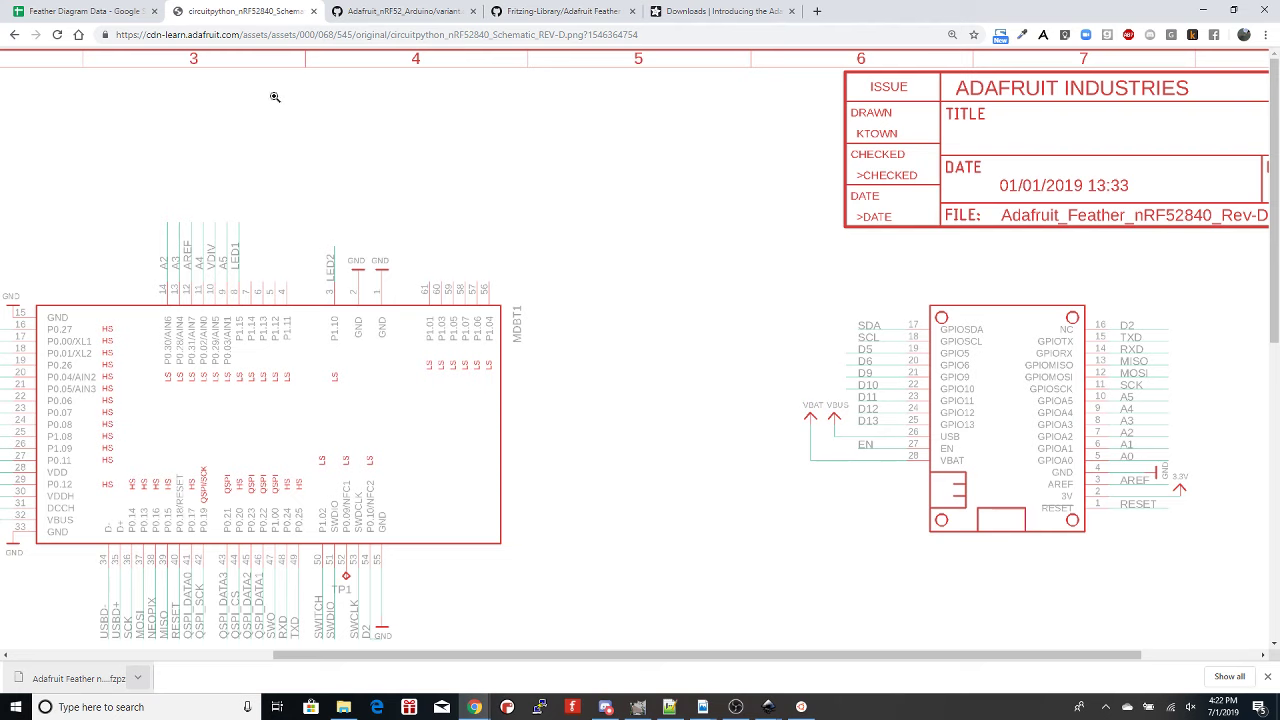
{"action": "key", "text": "alt+Tab"}
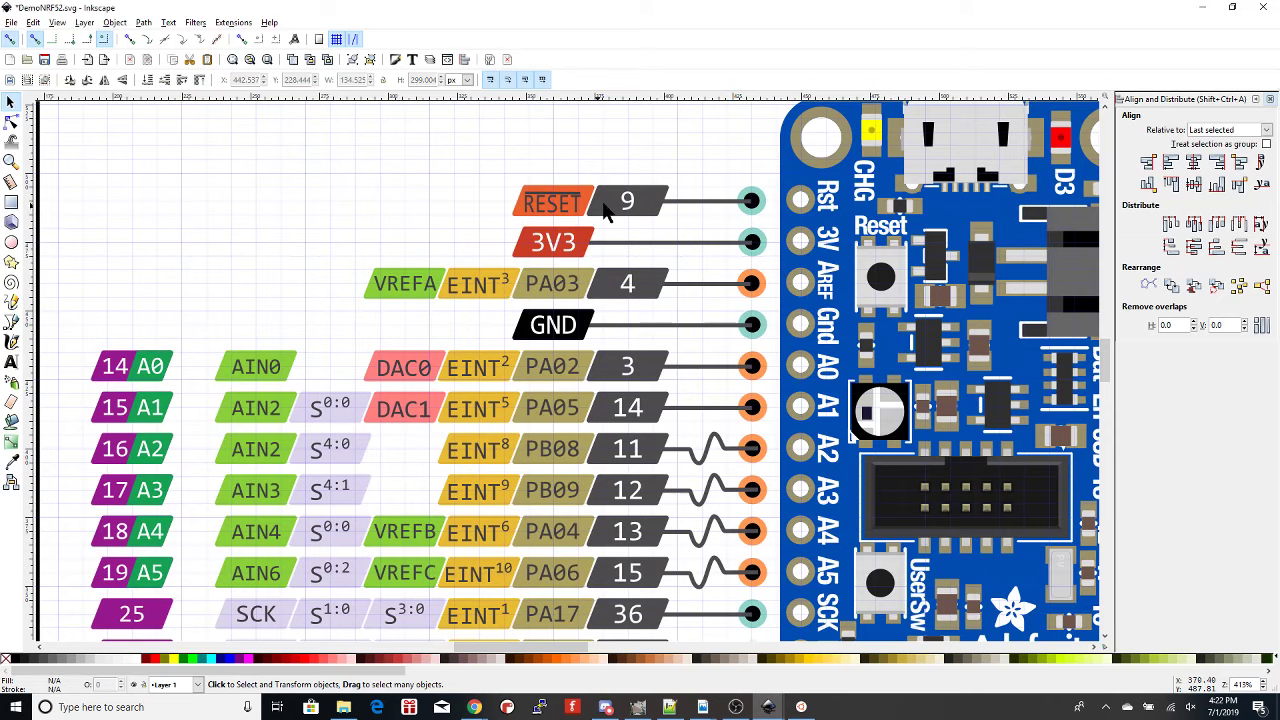
- Replace the RESET row's pin number 9 with 40, checking against the schematic
{"action": "key", "text": "alt+Tab"}
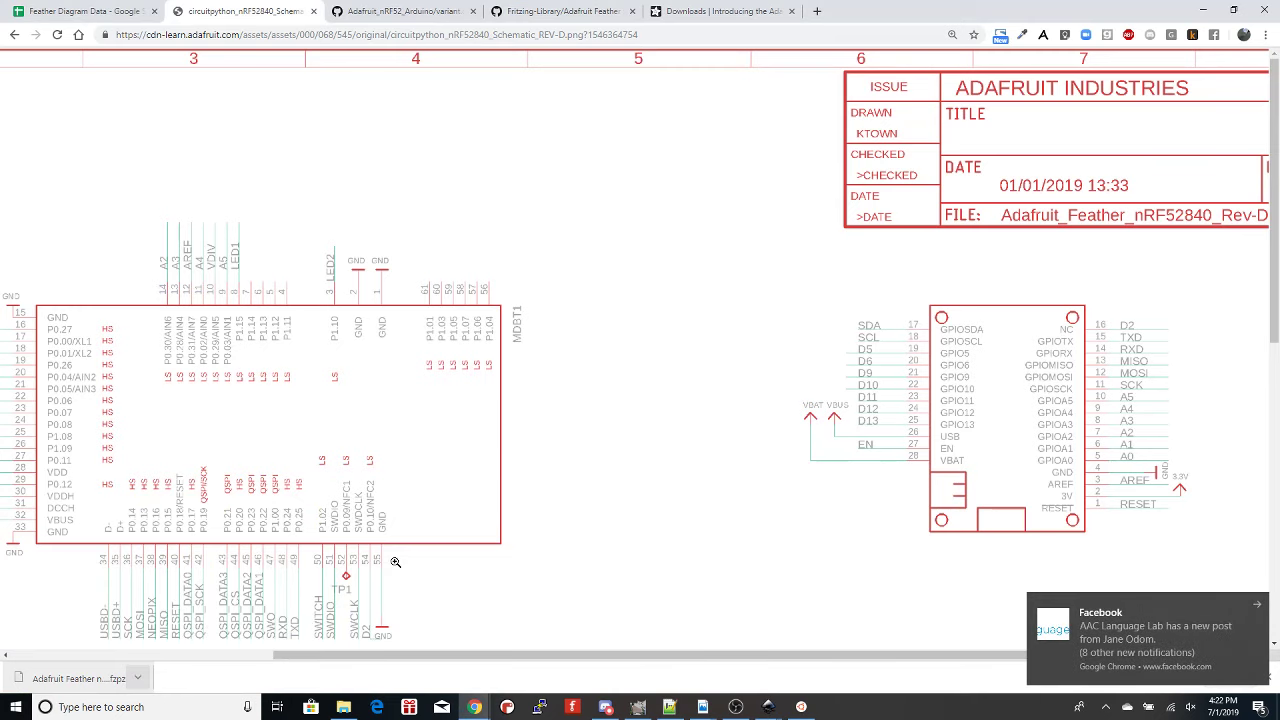
{"action": "key", "text": "alt+Tab"}
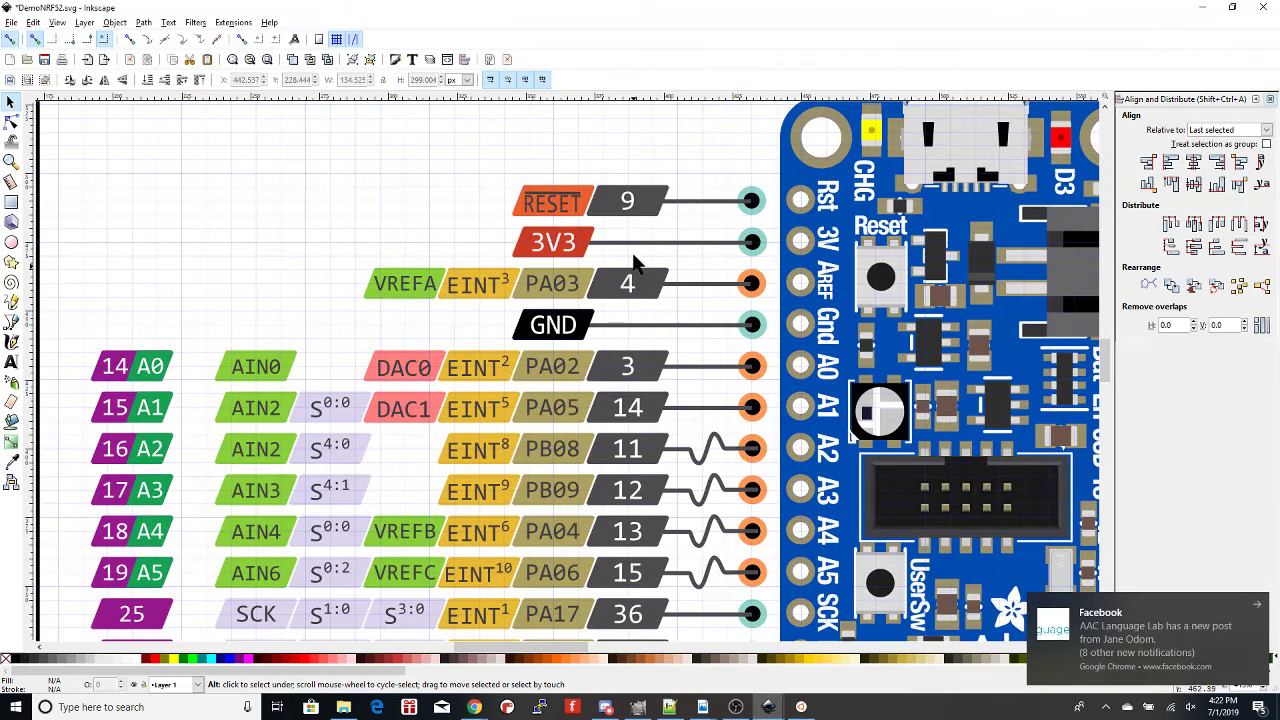
{"action": "left_click", "coordinate": [11, 364]}
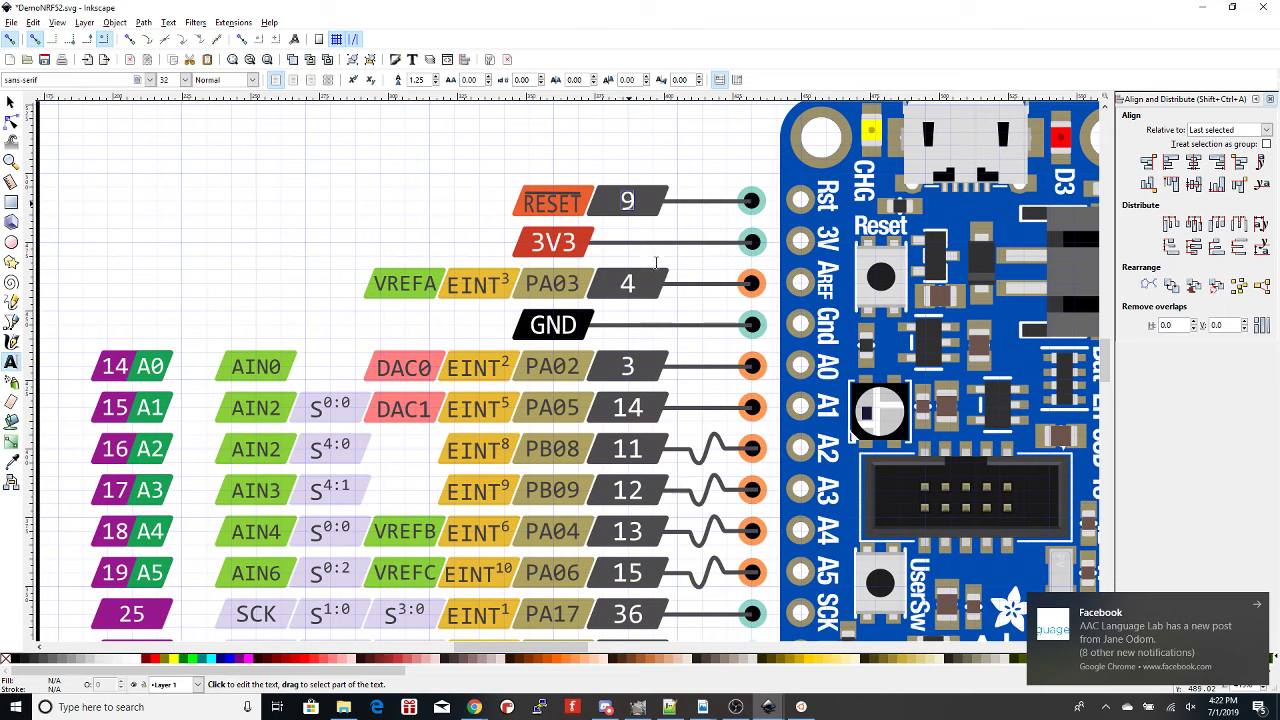
{"action": "key", "text": "ctrl+a"}
{"action": "type", "text": "40"}
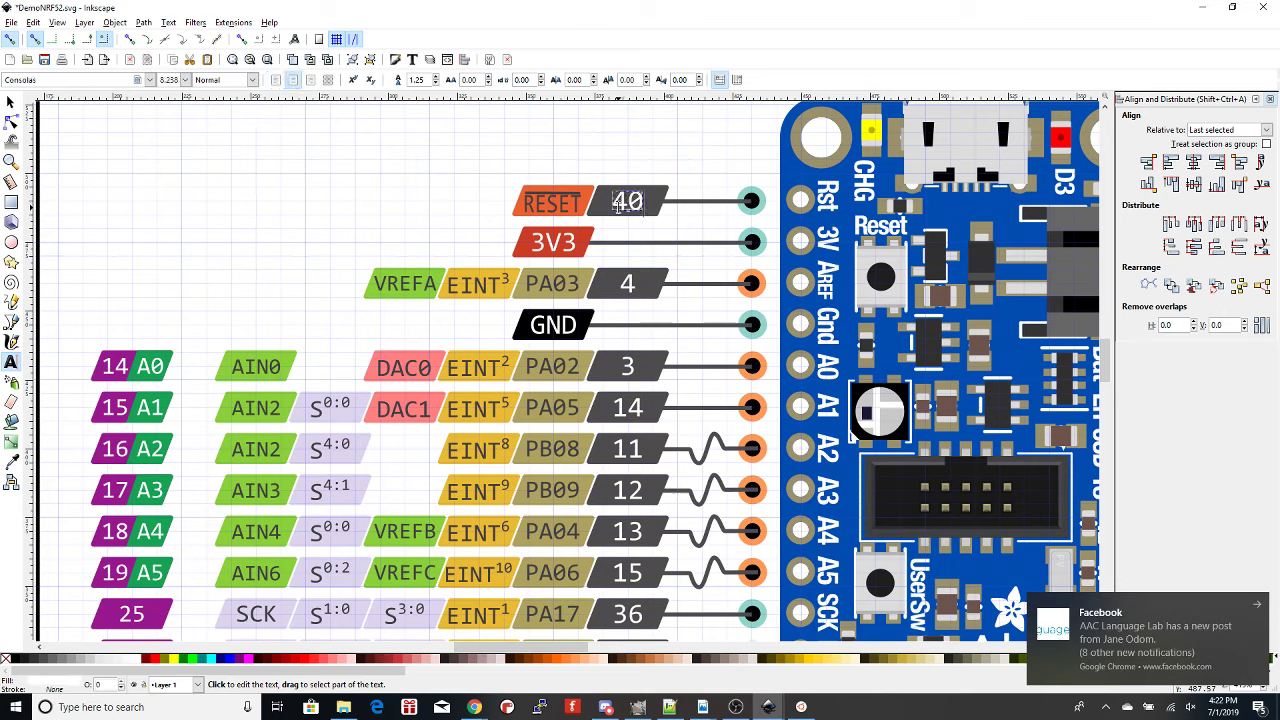
{"action": "left_click", "coordinate": [10, 101]}
{"action": "key", "text": "alt+Tab"}
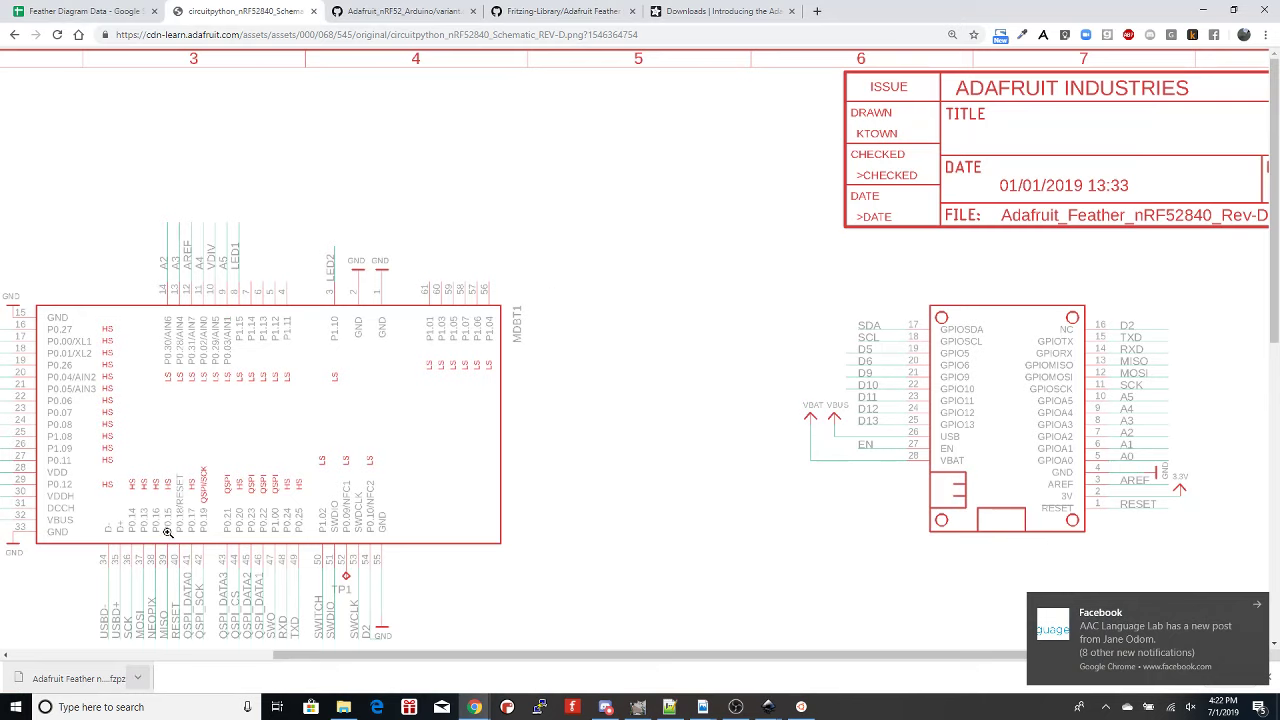
{"action": "key", "text": "alt+Tab"}
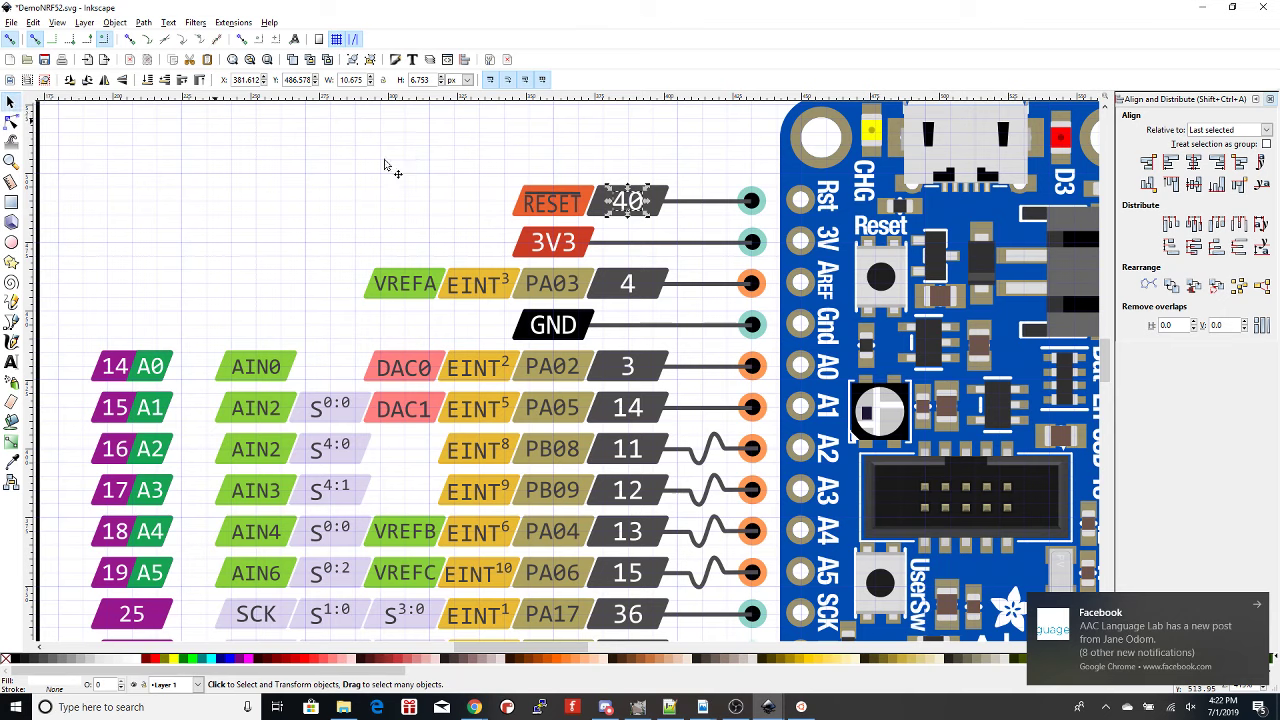
- Shift RESET left and place a duplicate of the PA03 label in the RESET row
{"action": "left_click", "coordinate": [549, 205]}
{"action": "left_click", "coordinate": [549, 205]}
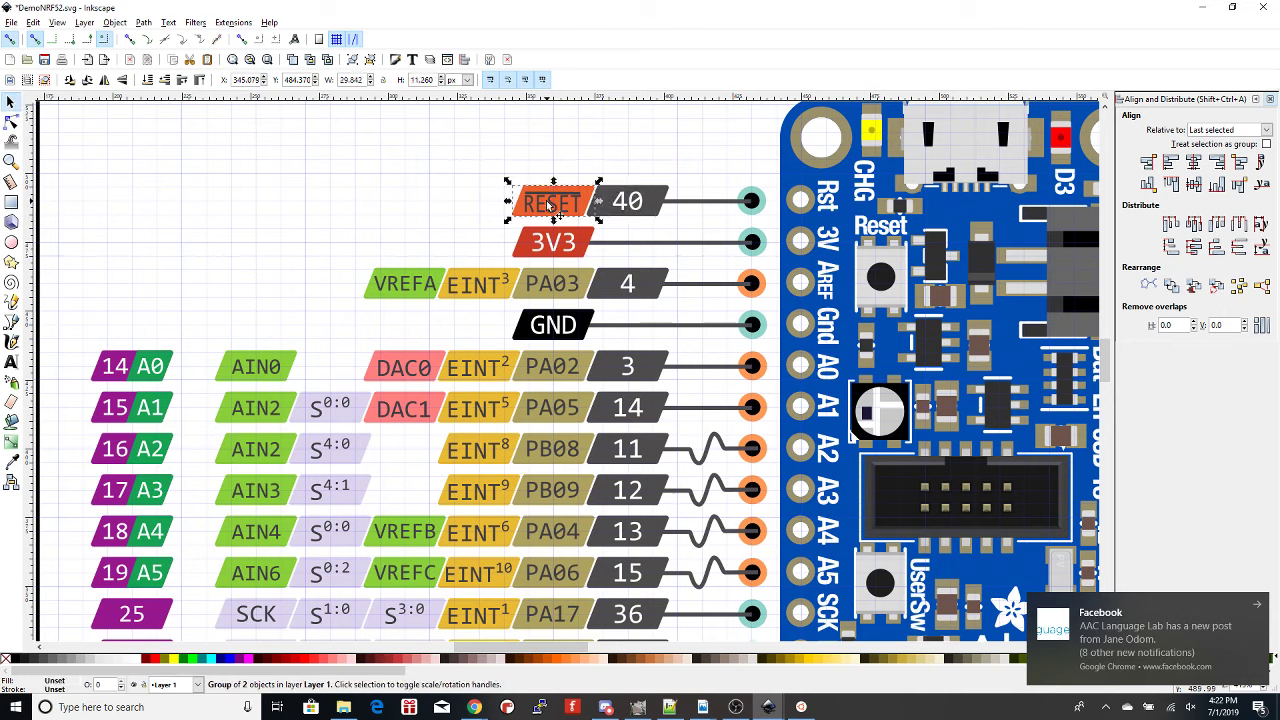
{"action": "left_click_drag", "start_coordinate": [549, 205], "coordinate": [445, 205]}
{"action": "left_click", "coordinate": [553, 287]}
{"action": "key", "text": "ctrl"}
{"action": "right_click", "coordinate": [553, 287]}
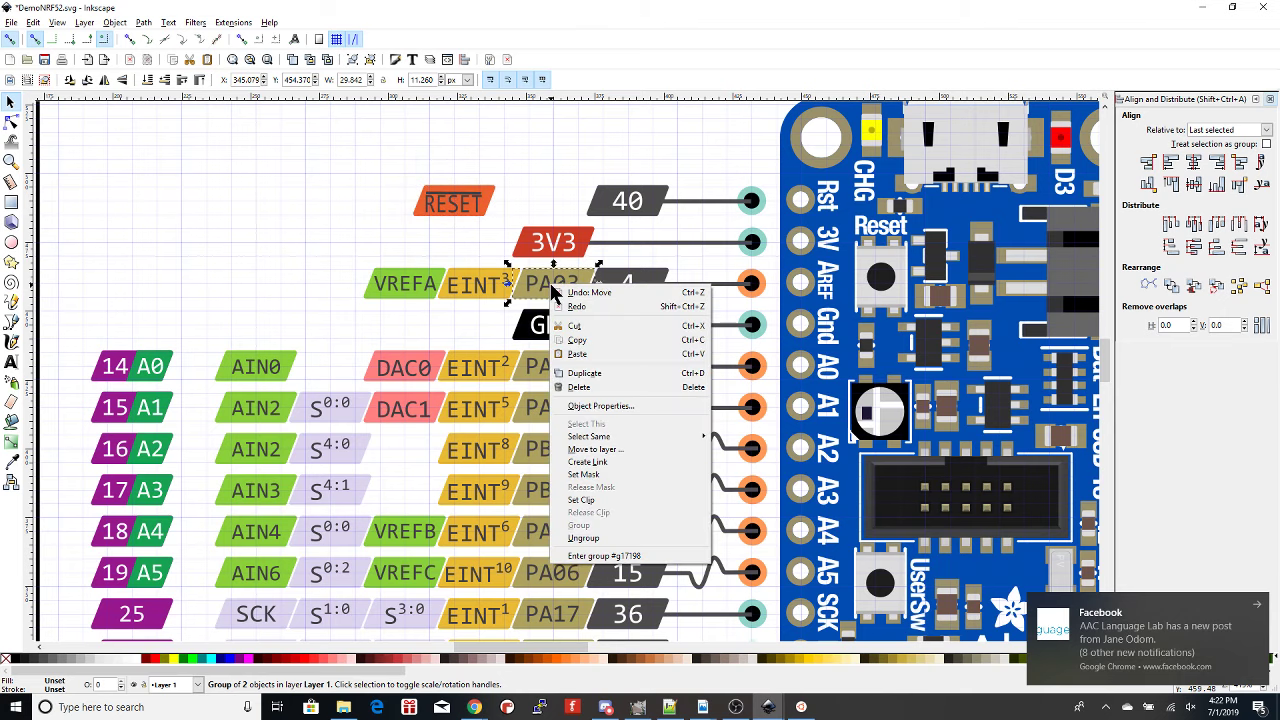
{"action": "left_click", "coordinate": [592, 373]}
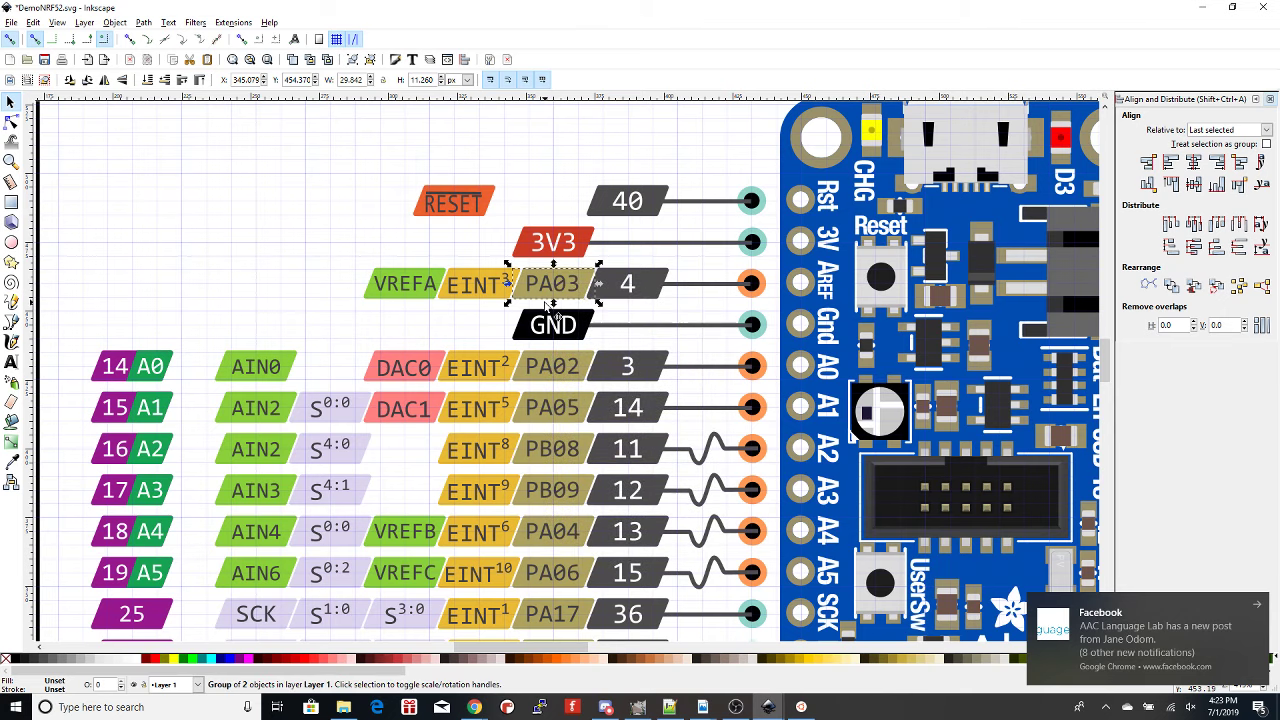
{"action": "left_click_drag", "start_coordinate": [545, 287], "coordinate": [546, 204]}
- Change the copied label's text to P018 and slide RESET back against it
{"action": "left_click", "coordinate": [10, 364]}
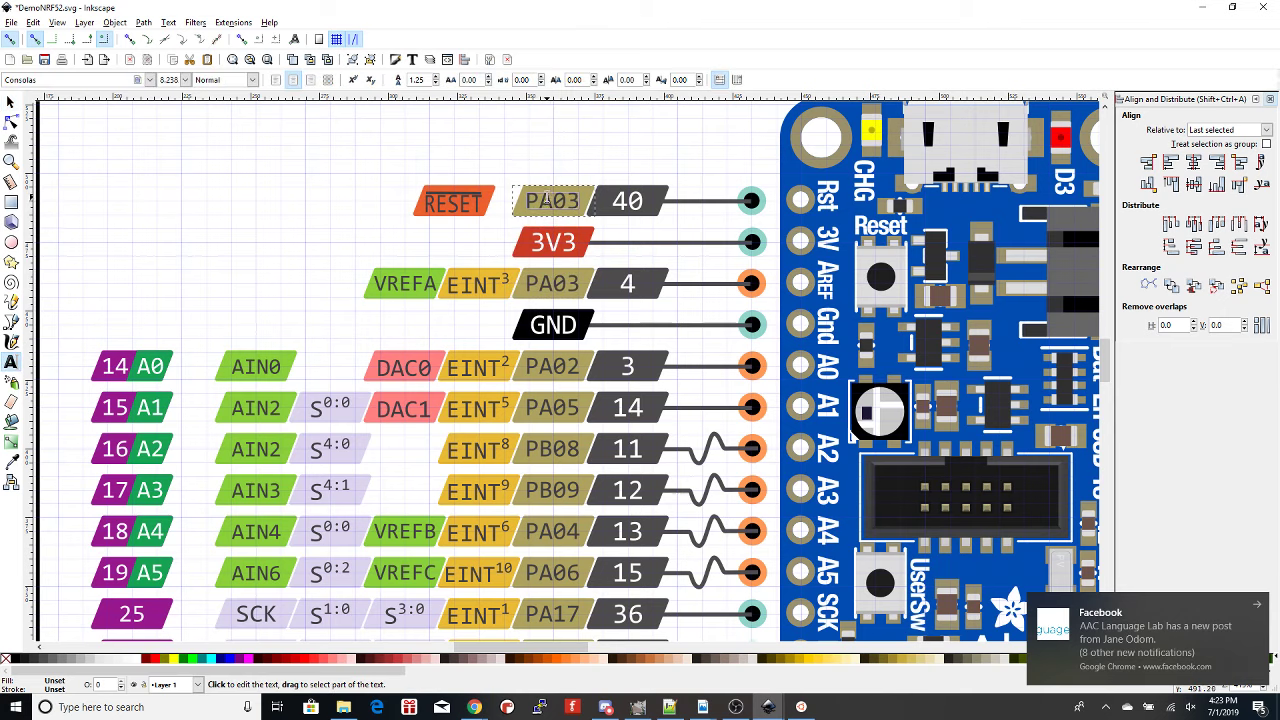
{"action": "left_click", "coordinate": [594, 201]}
{"action": "key", "text": "BackSpace"}
{"action": "key", "text": "BackSpace"}
{"action": "key", "text": "BackSpace"}
{"action": "type", "text": "018"}
{"action": "left_click", "coordinate": [11, 103]}
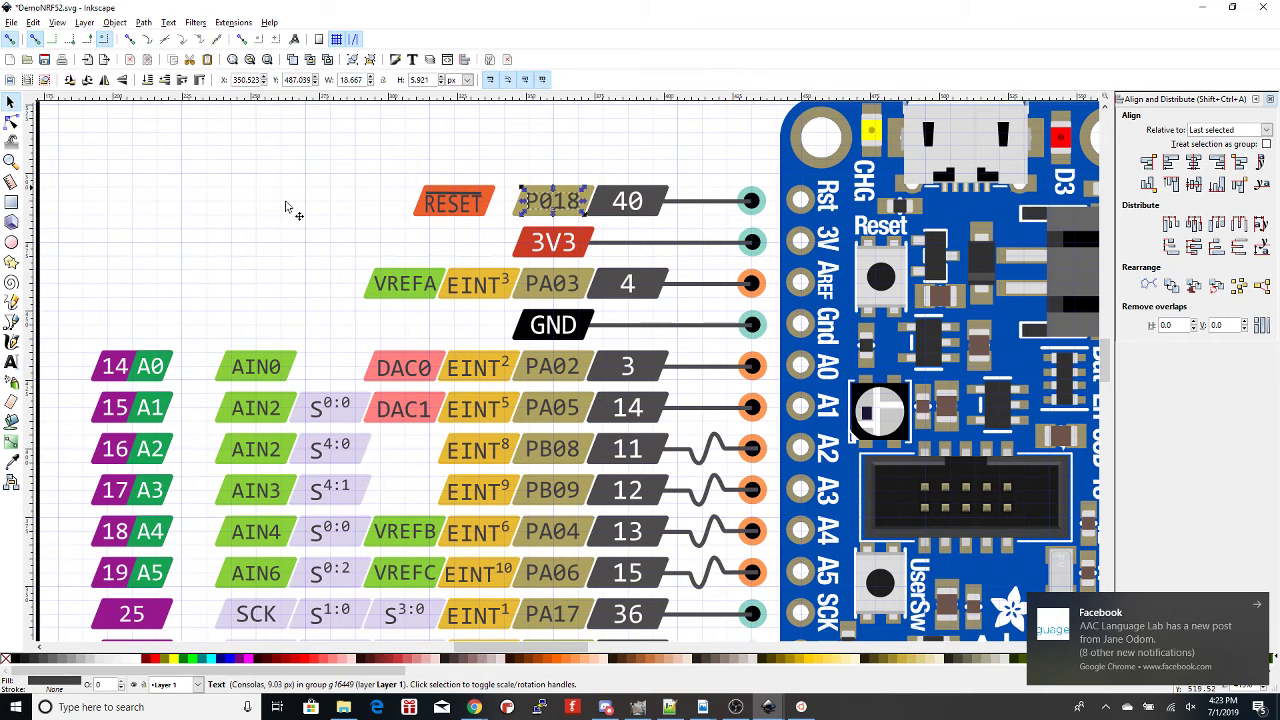
{"action": "left_click", "coordinate": [449, 212]}
{"action": "left_click_drag", "start_coordinate": [448, 215], "coordinate": [478, 201]}
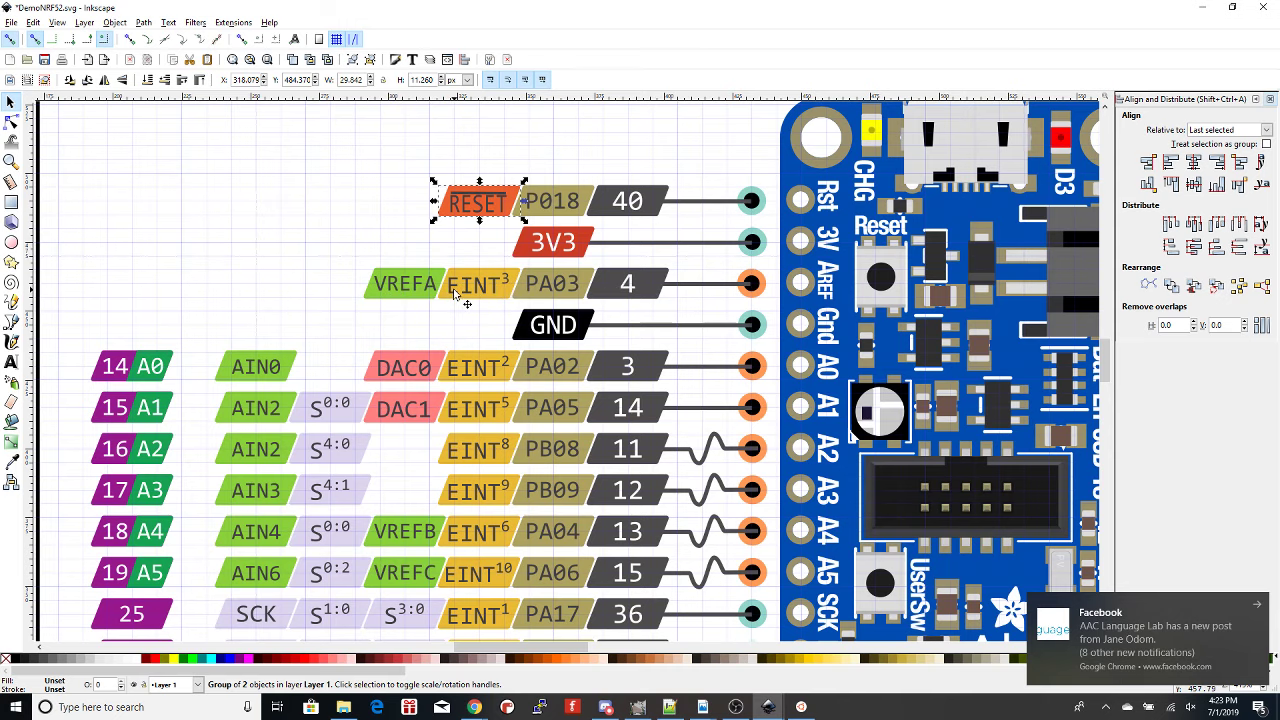
{"action": "key", "text": "alt+Tab"}
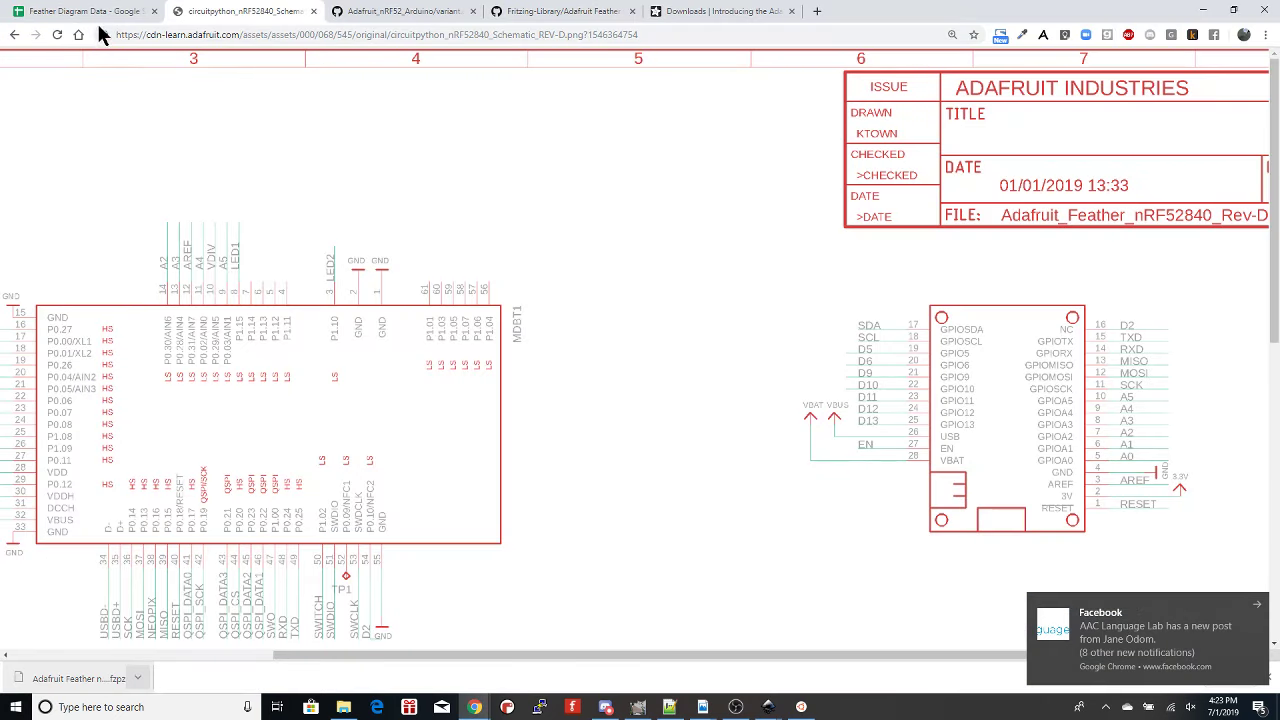
{"action": "left_click", "coordinate": [98, 14]}
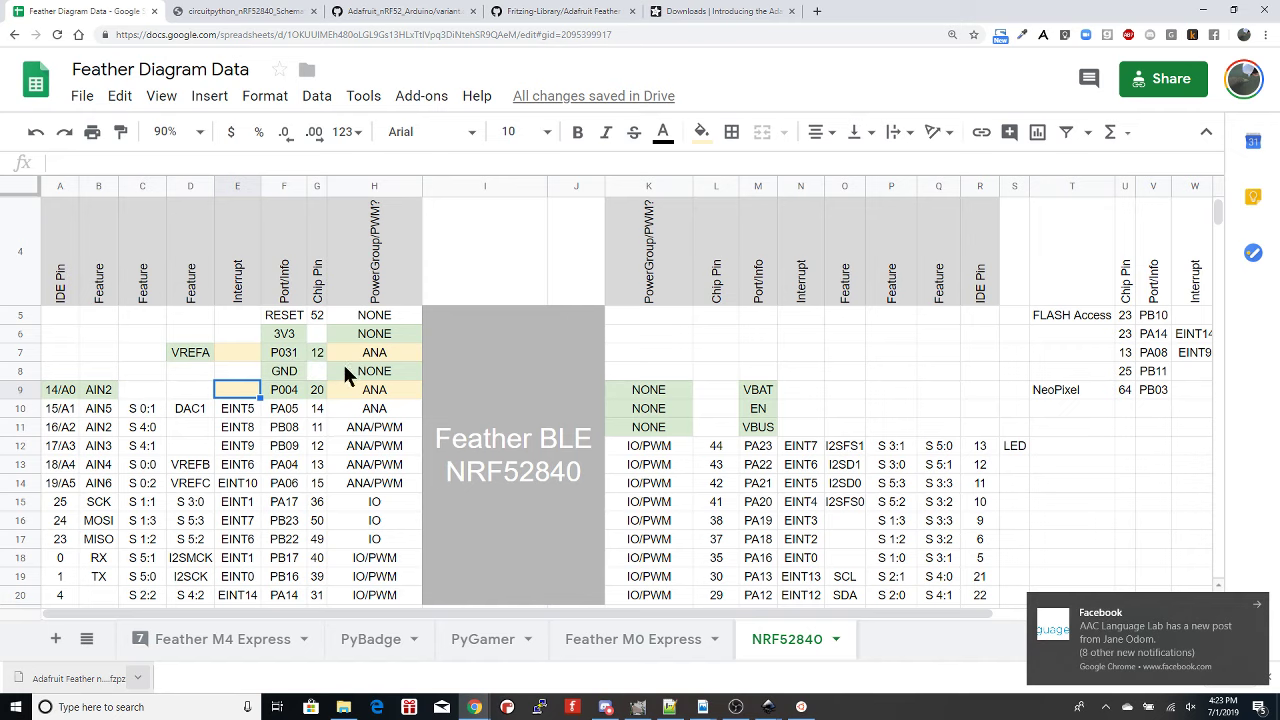
{"action": "key", "text": "alt+Tab"}
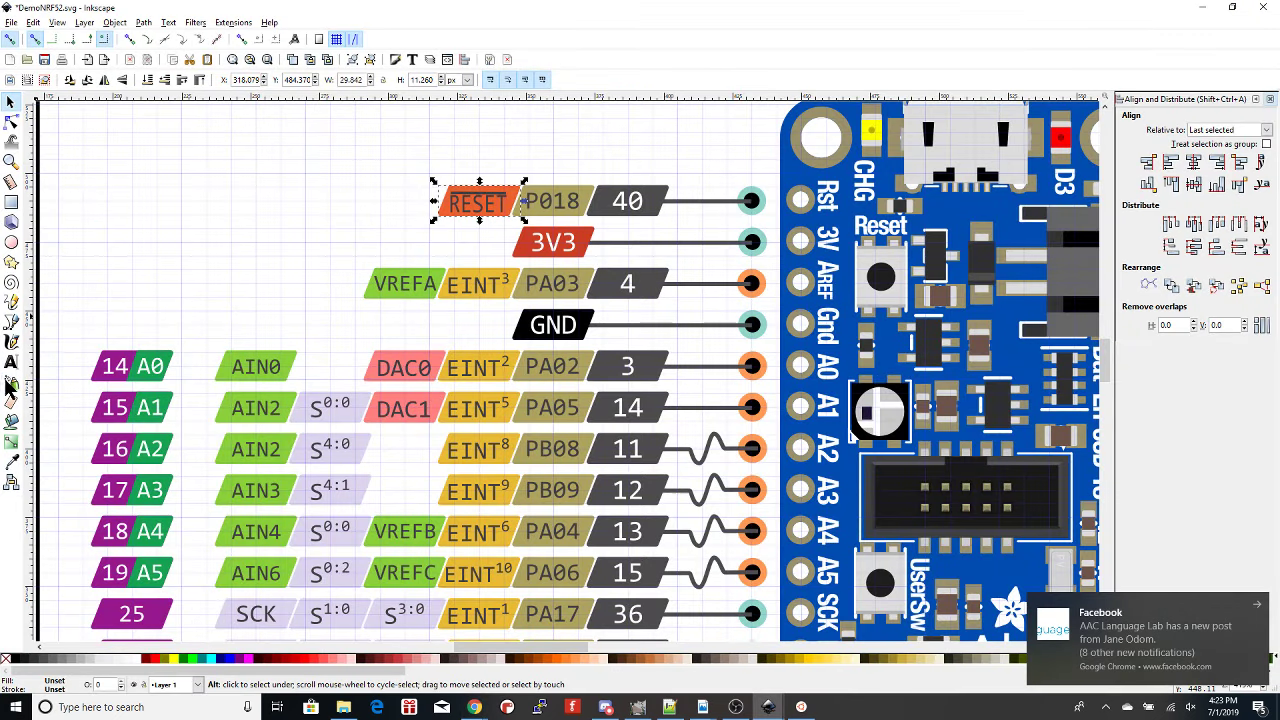
- Change the VREFA row's pin number from 4 to 12 and its port from PA03 to P031
{"action": "left_click", "coordinate": [11, 362]}
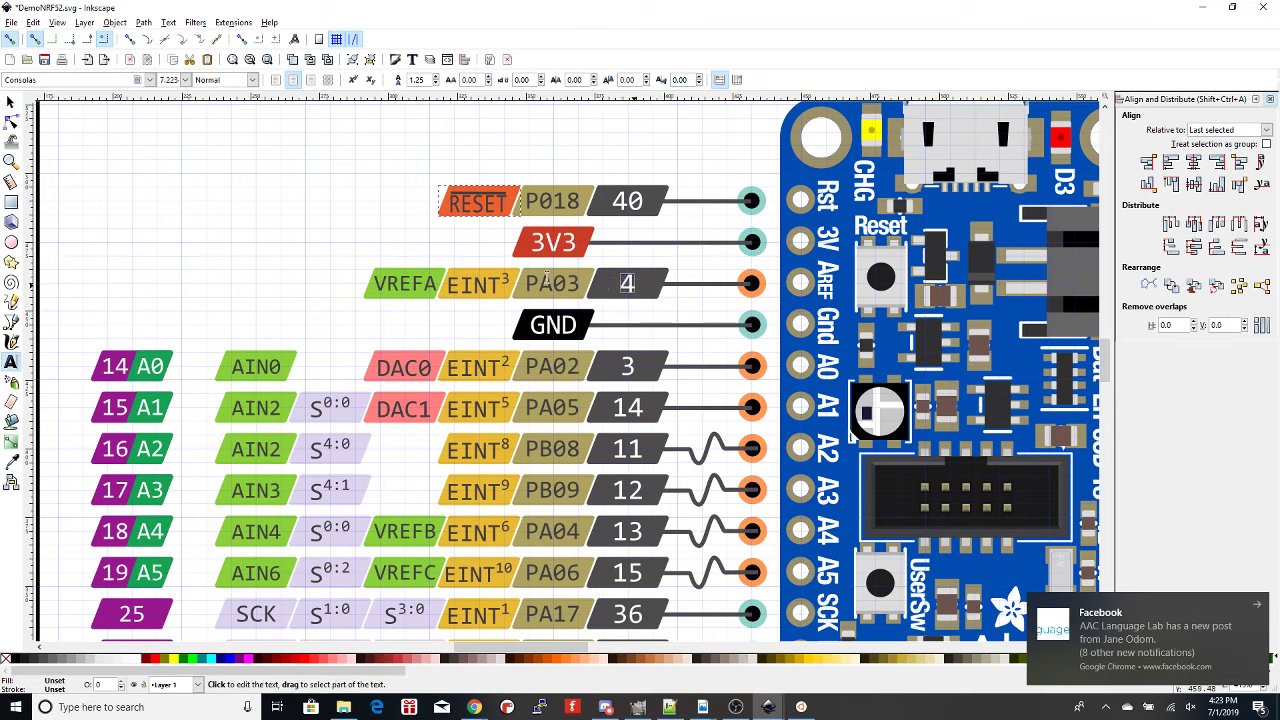
{"action": "type", "text": "12"}
{"action": "double_click", "coordinate": [584, 287]}
{"action": "type", "text": "P031"}
{"action": "key", "text": "alt+Tab"}
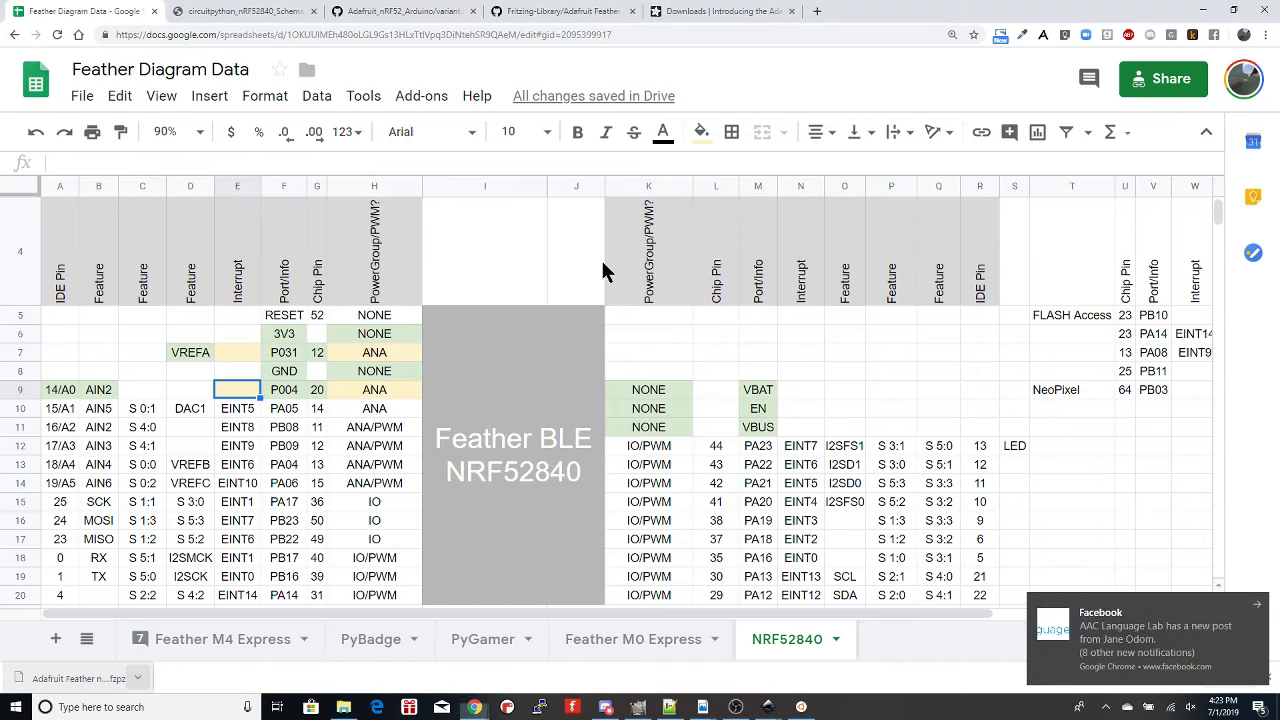
{"action": "key", "text": "alt+Tab"}
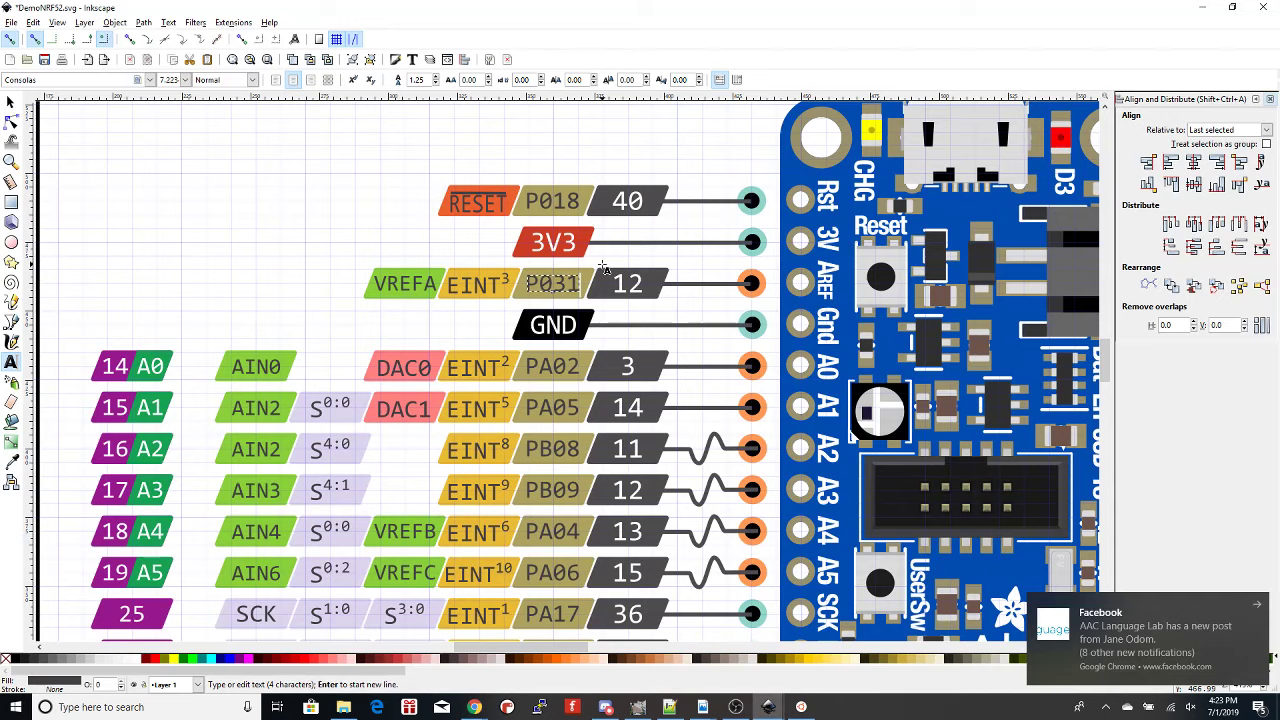
- Delete the EINT3 label group from the VREFA row
{"action": "left_click", "coordinate": [8, 104]}
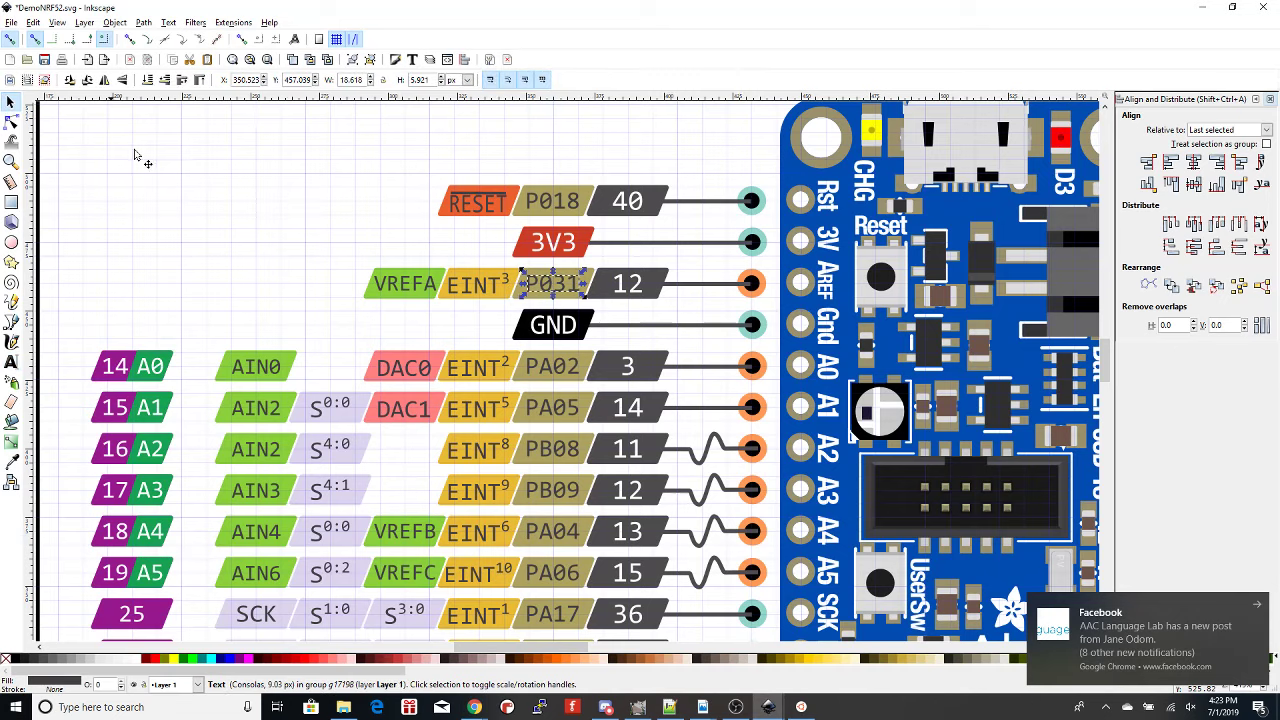
{"action": "left_click", "coordinate": [475, 291]}
{"action": "left_click", "coordinate": [475, 291]}
{"action": "key", "text": "Delete"}
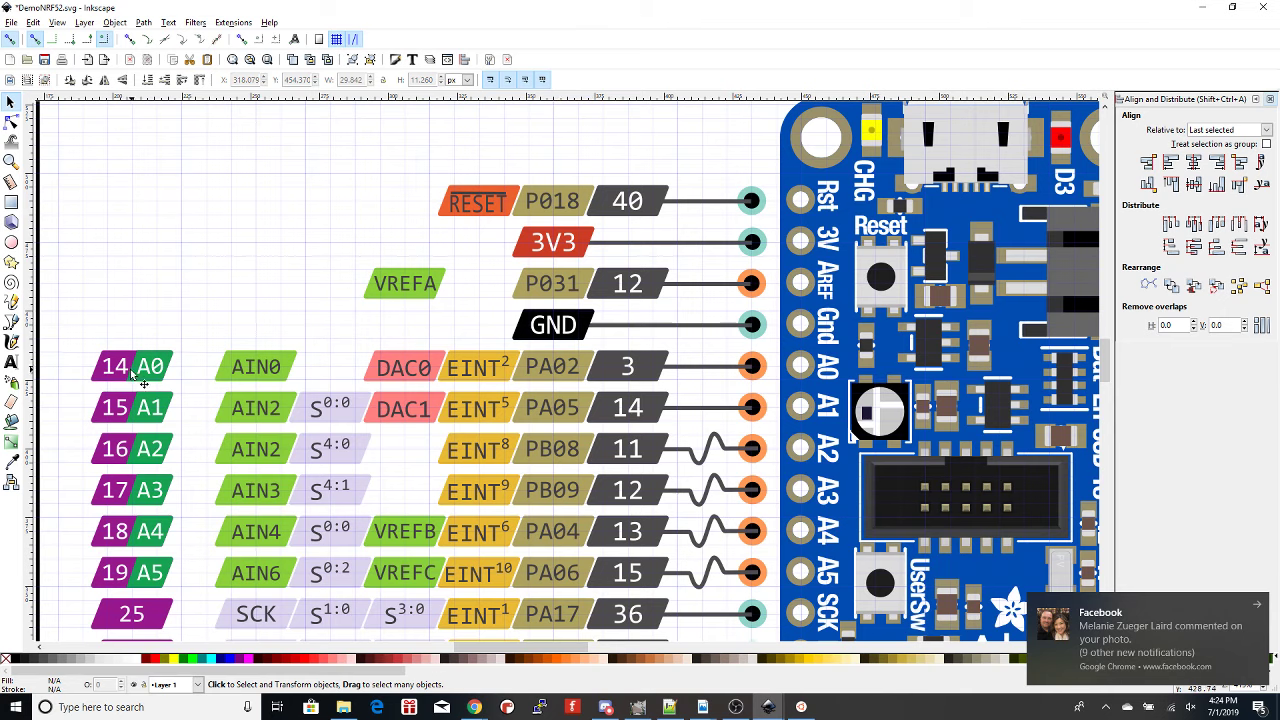
- Change the A0 row's AIN0 label to AIN2
{"action": "key", "text": "alt+Tab"}
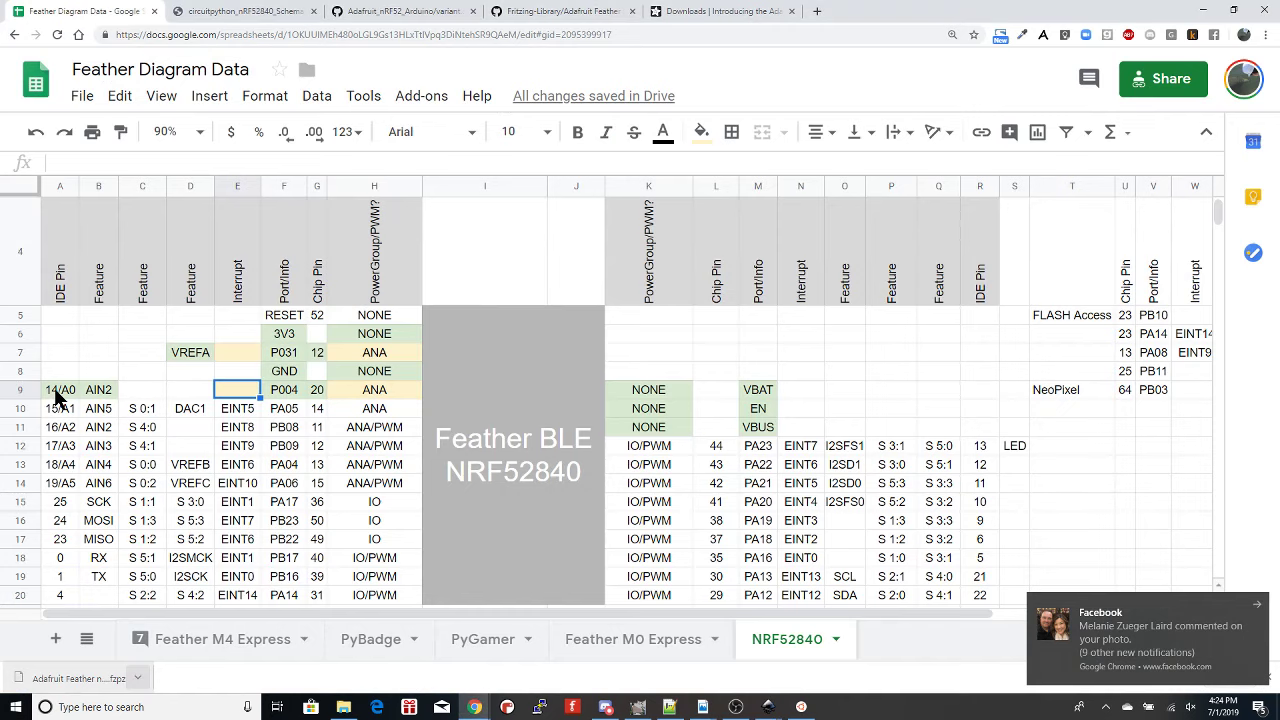
{"action": "key", "text": "alt+Tab"}
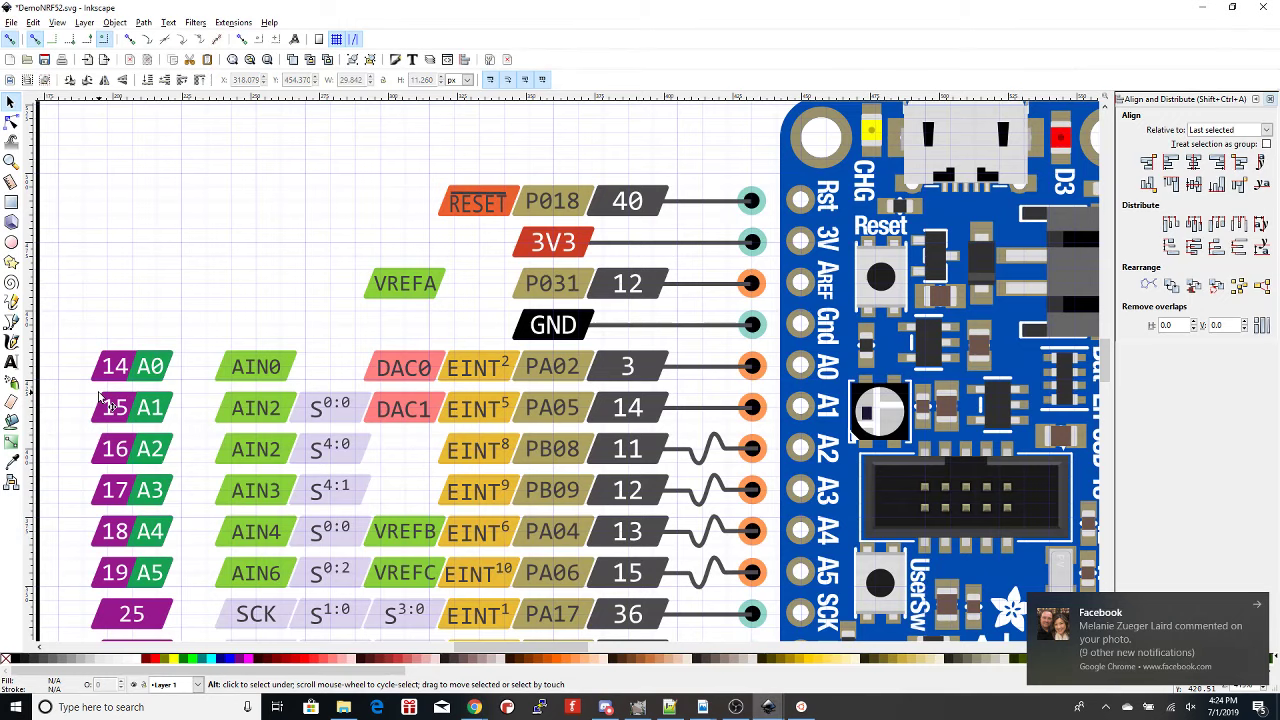
{"action": "left_click", "coordinate": [11, 362]}
{"action": "left_click", "coordinate": [285, 369]}
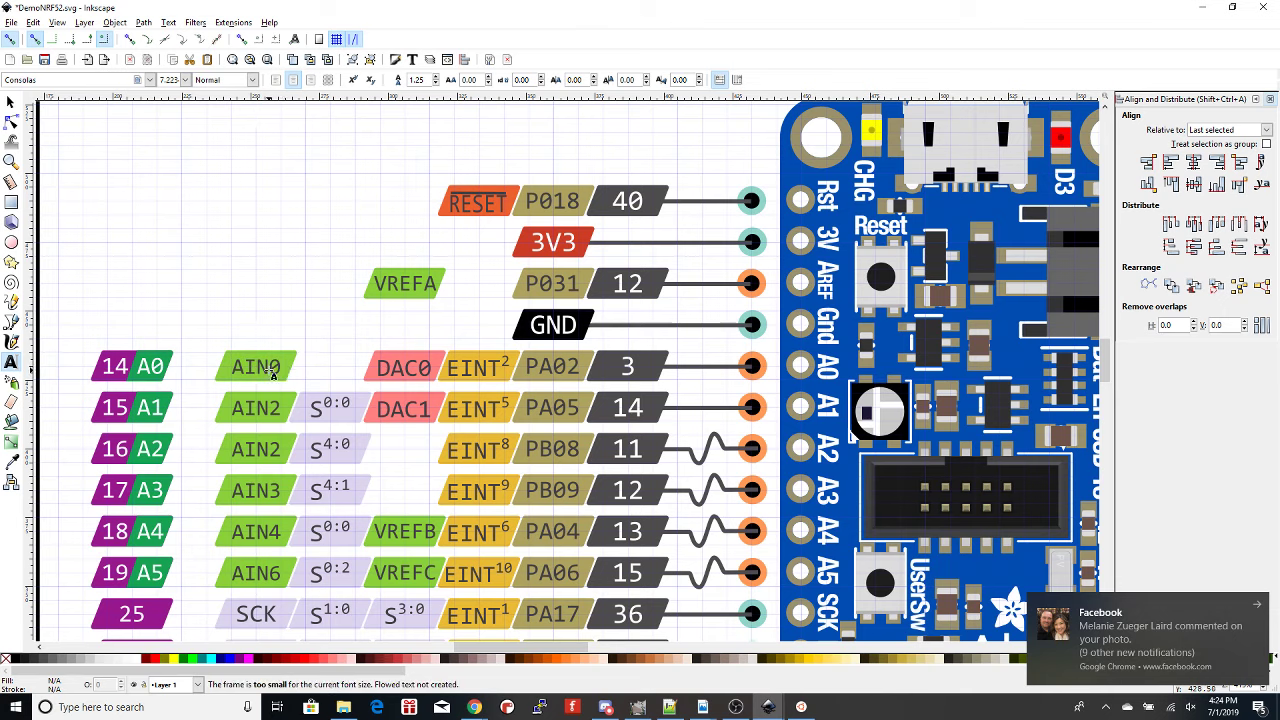
{"action": "left_click", "coordinate": [270, 368]}
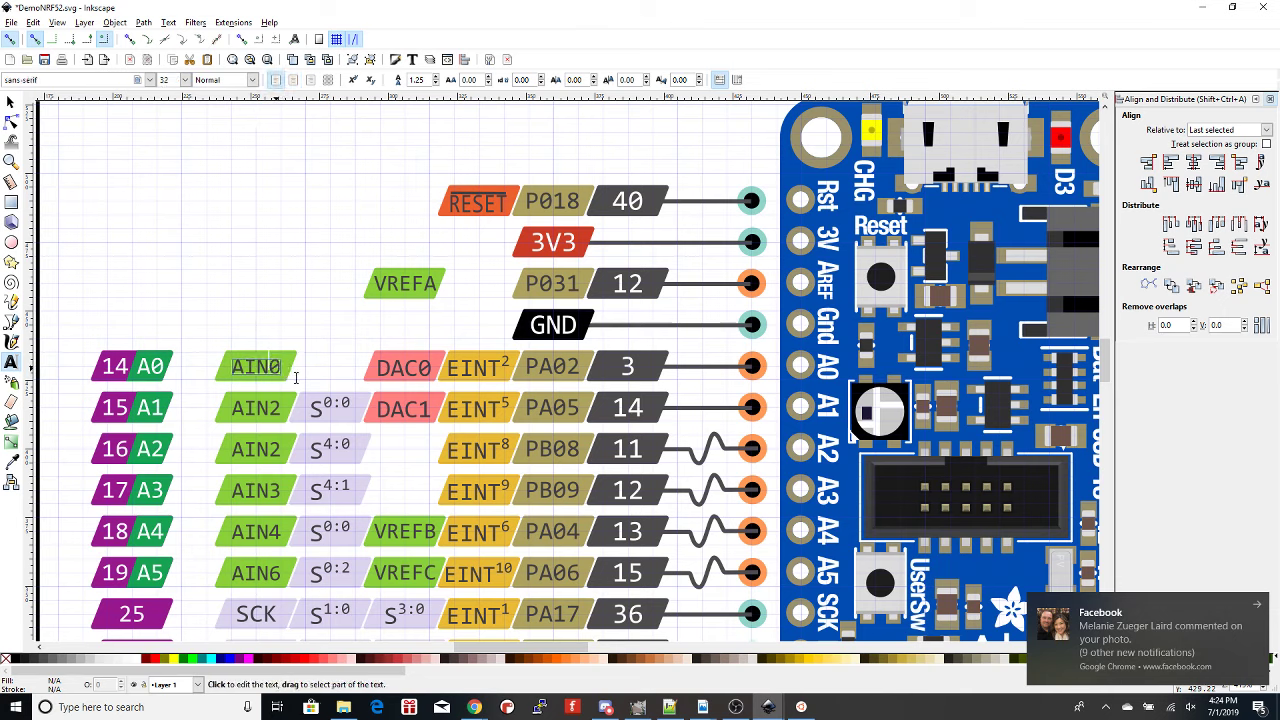
{"action": "key", "text": "BackSpace"}
{"action": "type", "text": "2"}
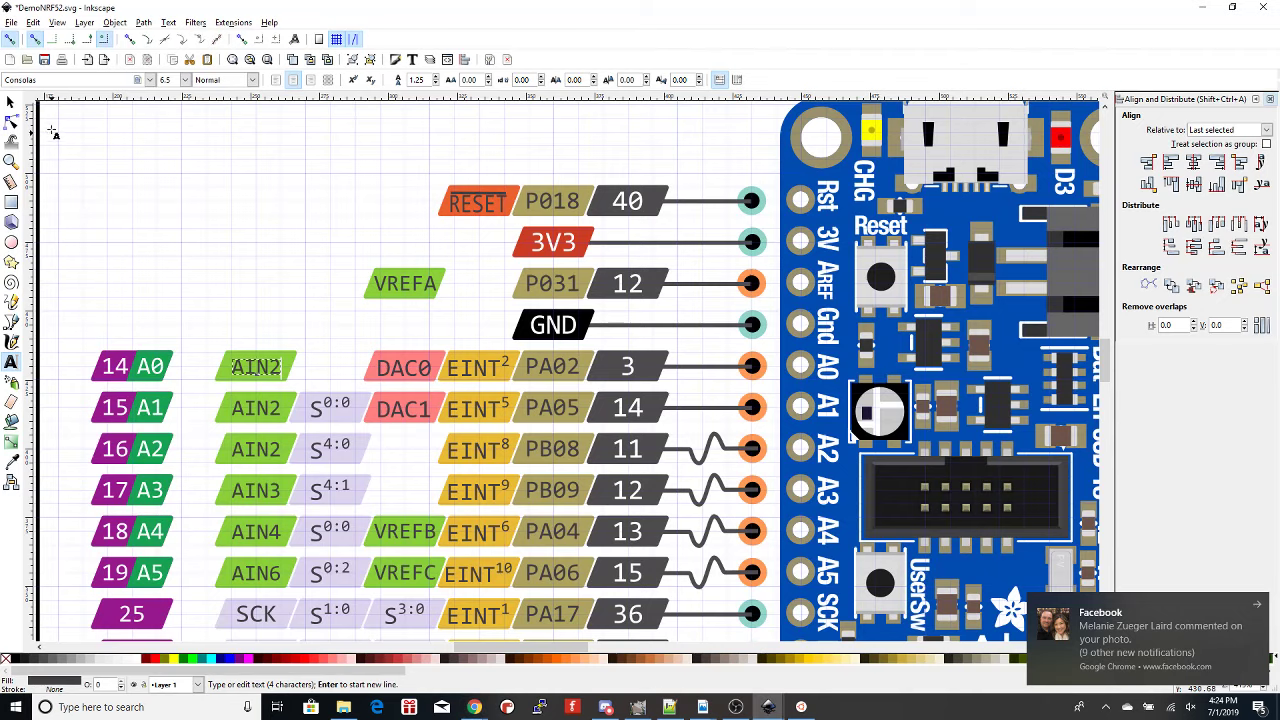
{"action": "left_click", "coordinate": [10, 101]}
- Delete the DAC0 label from the A0 row
{"action": "left_click", "coordinate": [400, 374]}
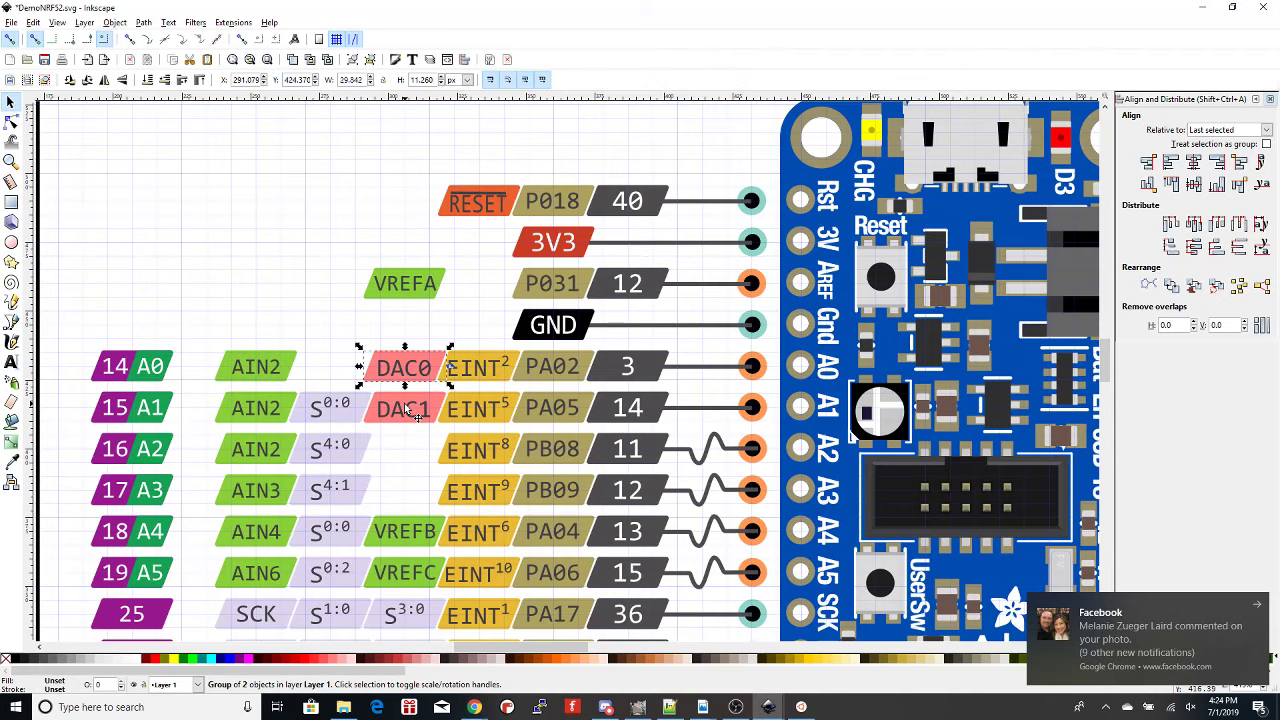
{"action": "left_click", "coordinate": [414, 414], "text": "ctrl"}
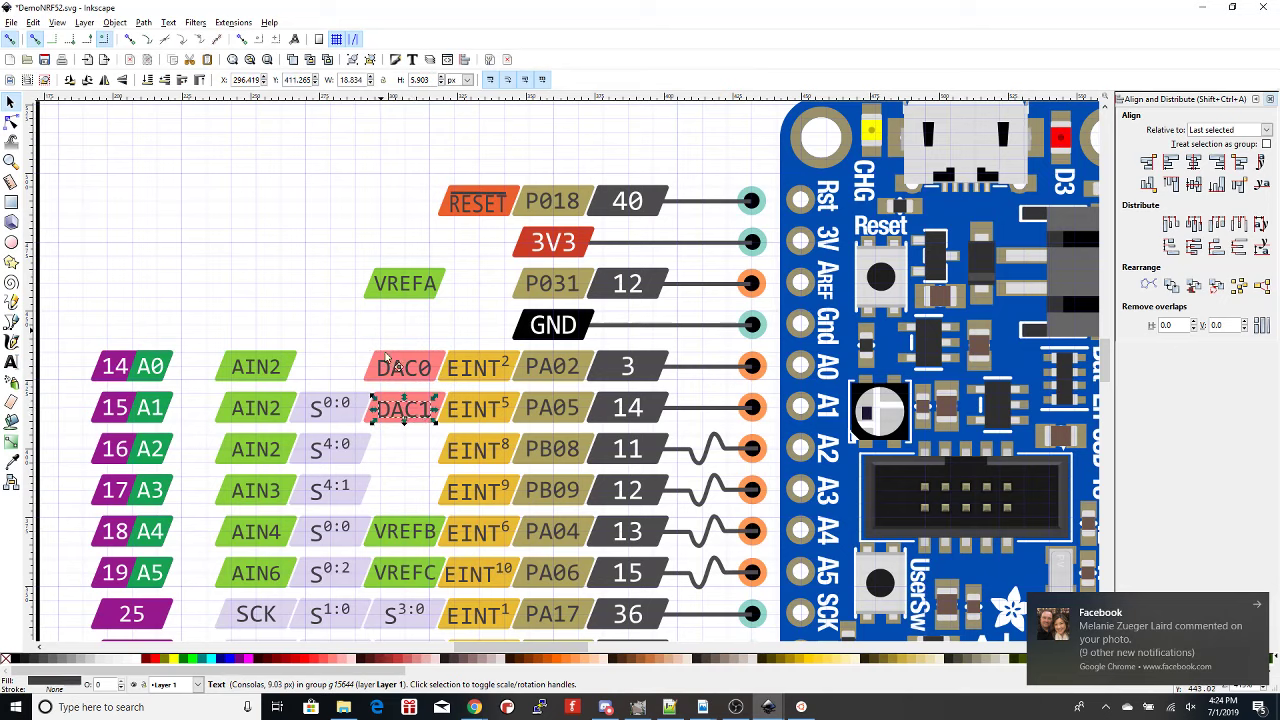
{"action": "left_click", "coordinate": [400, 378]}
{"action": "key", "text": "Delete"}
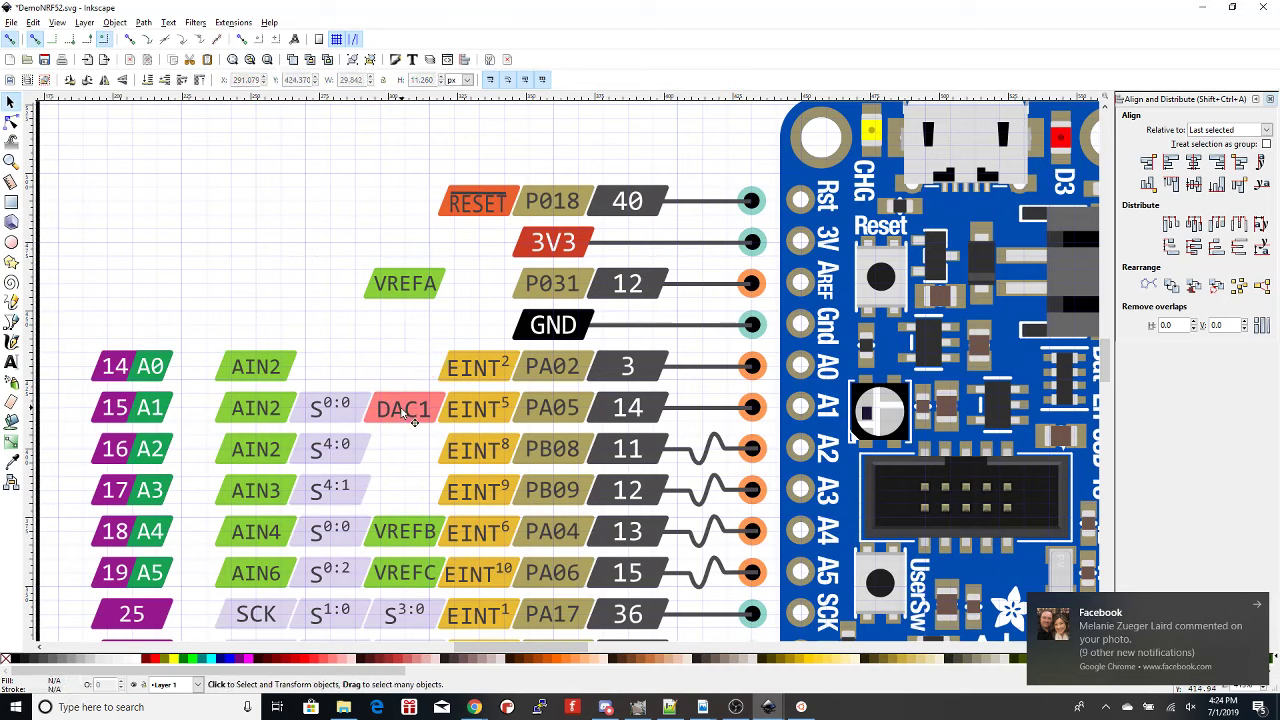
- Move the DAC1 label and then the EINT2 label below it to the page's top-left corner
{"action": "left_click", "coordinate": [405, 414]}
{"action": "left_click_drag", "start_coordinate": [405, 412], "coordinate": [132, 163]}
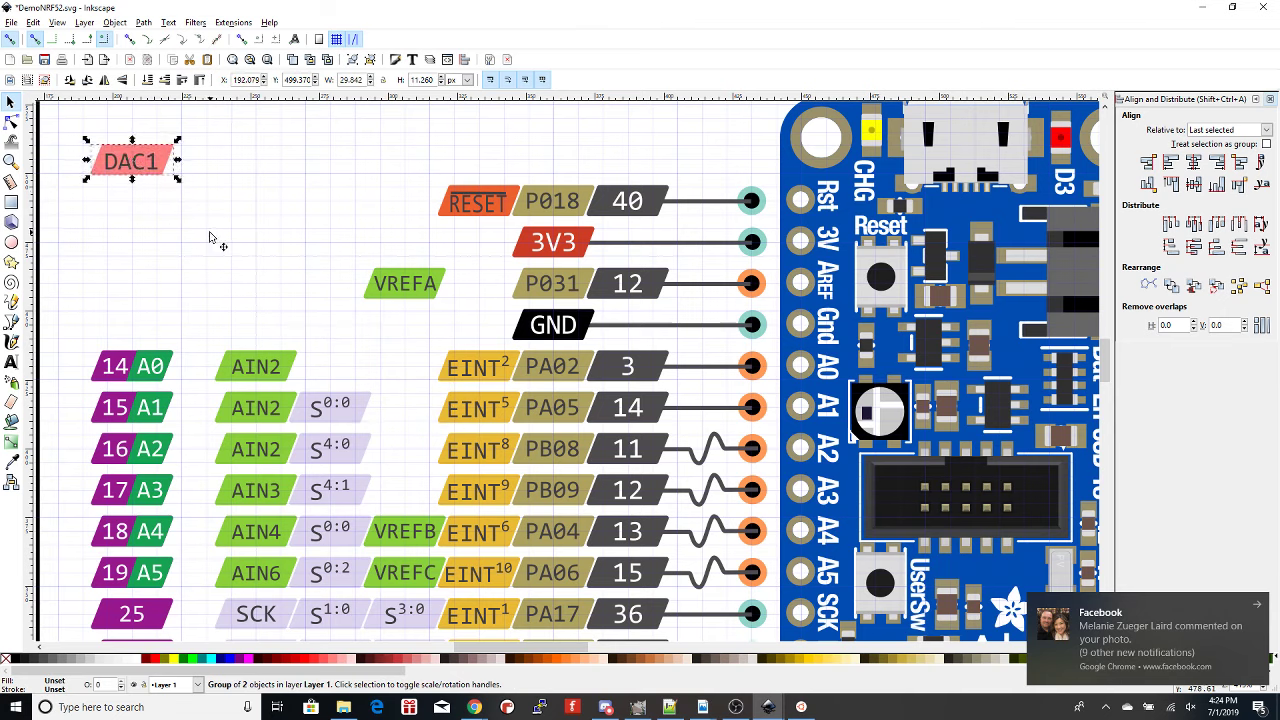
{"action": "left_click", "coordinate": [478, 376]}
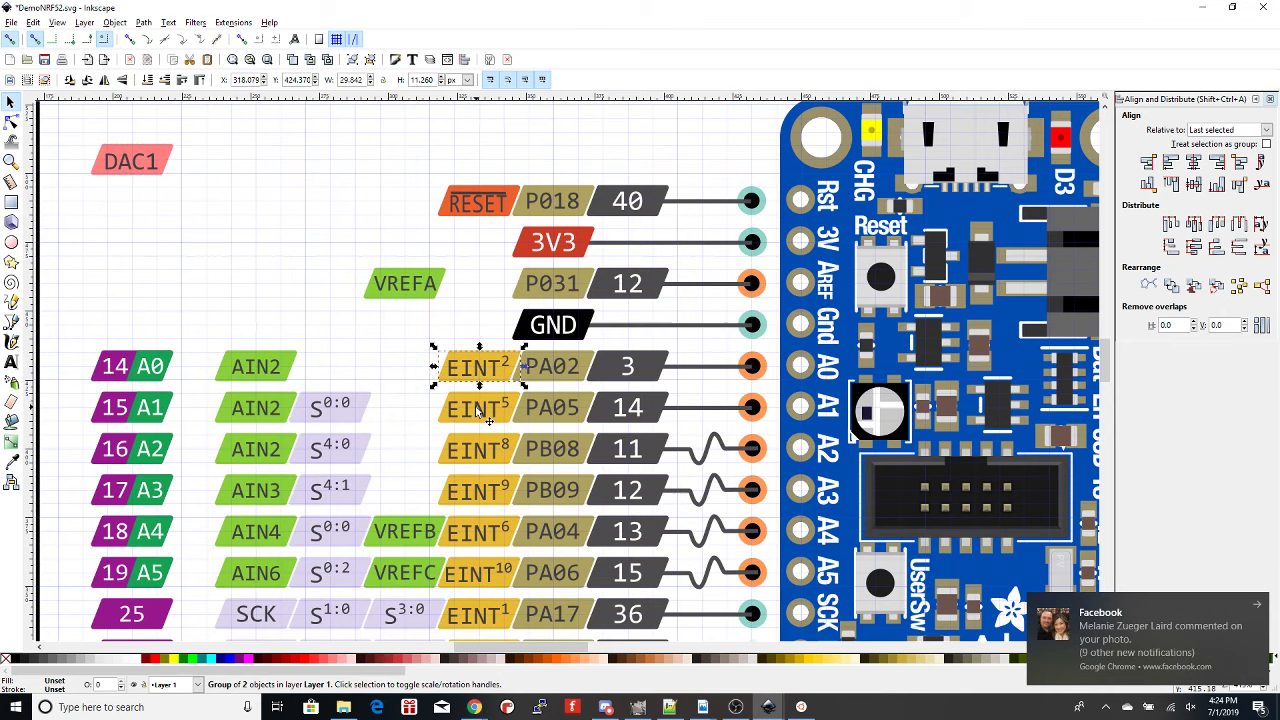
{"action": "left_click_drag", "start_coordinate": [468, 377], "coordinate": [130, 206]}
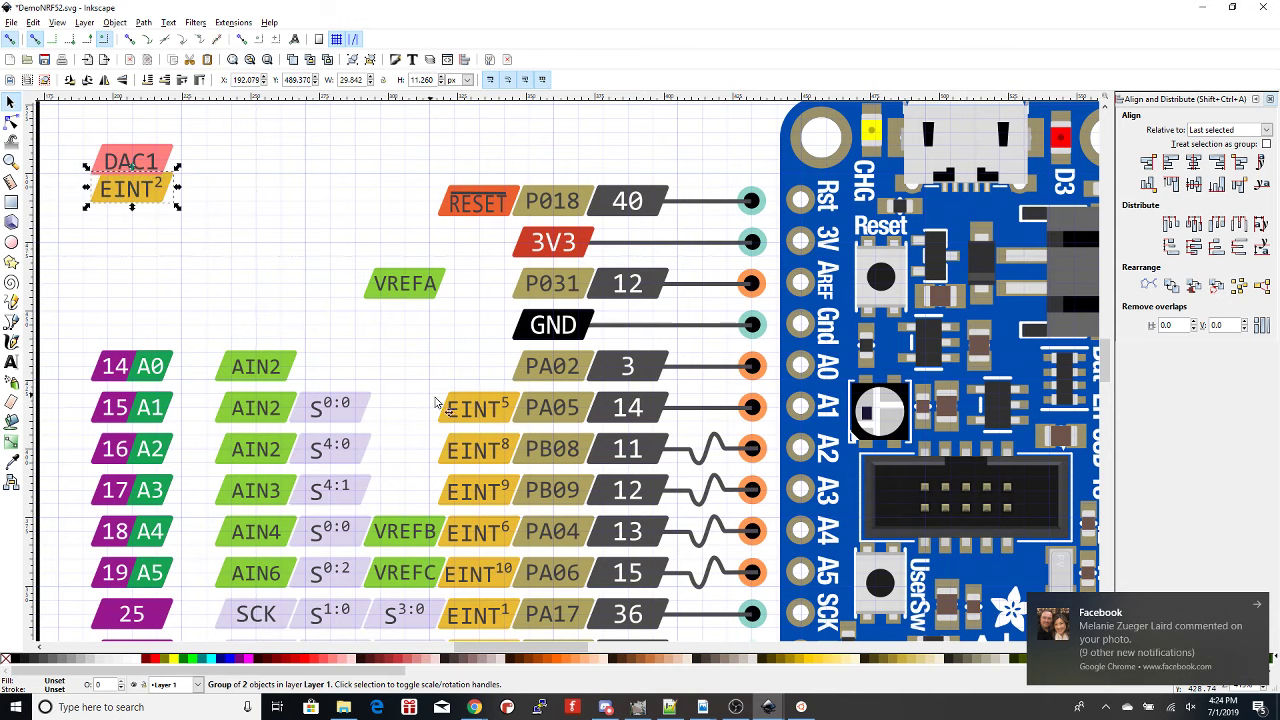
{"action": "key", "text": "alt+Tab"}
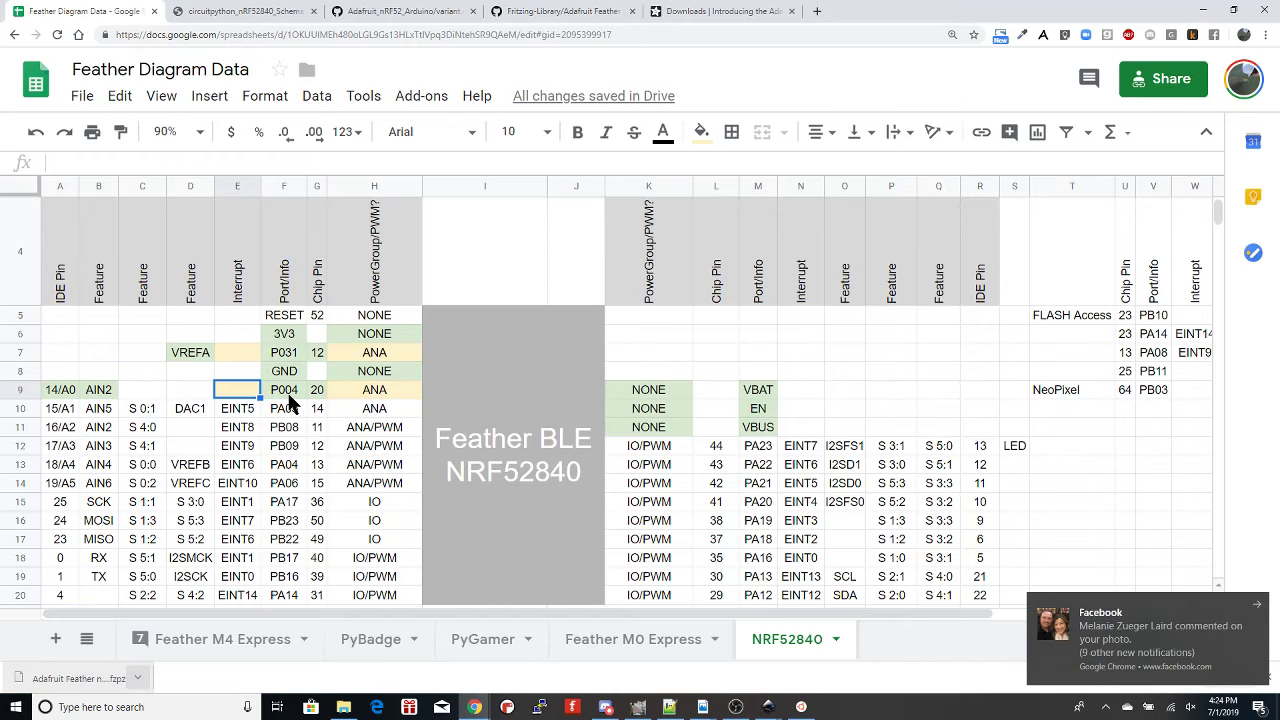
- Change the A0 row's port label PA02 to P004 and its pin number 3 to 20
{"action": "key", "text": "alt+Tab"}
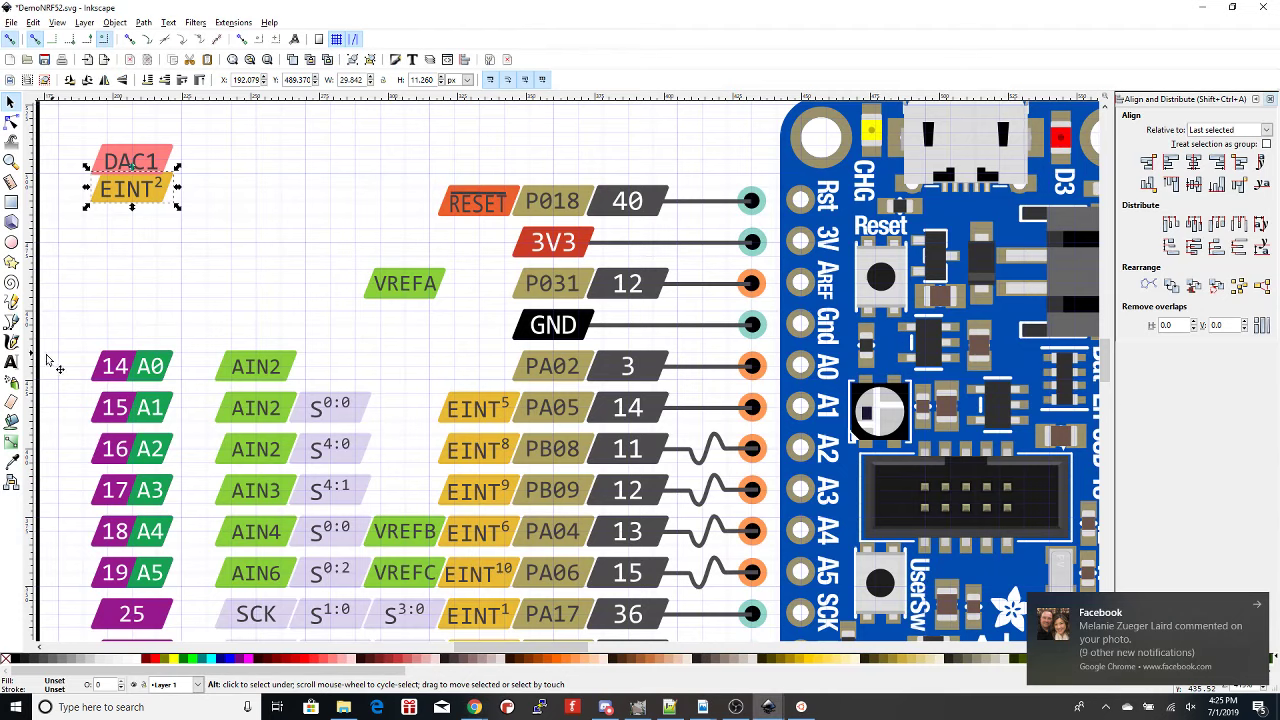
{"action": "left_click", "coordinate": [11, 362]}
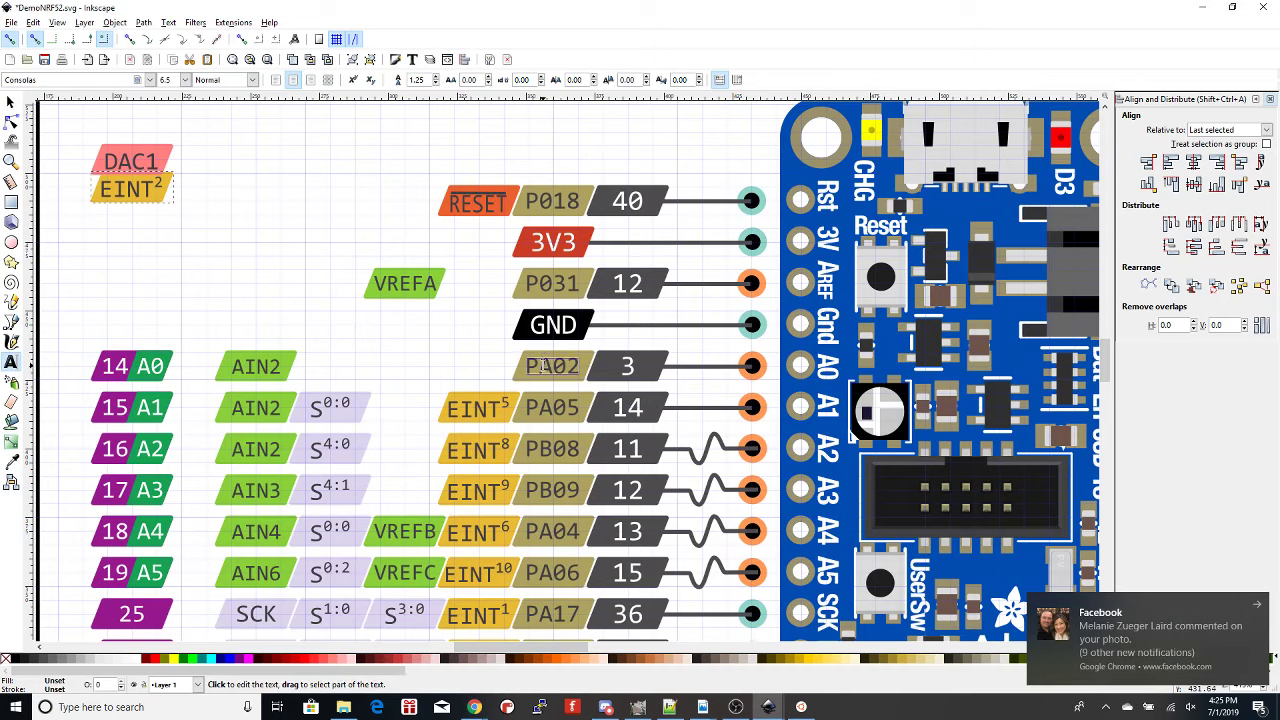
{"action": "key", "text": "BackSpace"}
{"action": "key", "text": "BackSpace"}
{"action": "key", "text": "BackSpace"}
{"action": "type", "text": "004"}
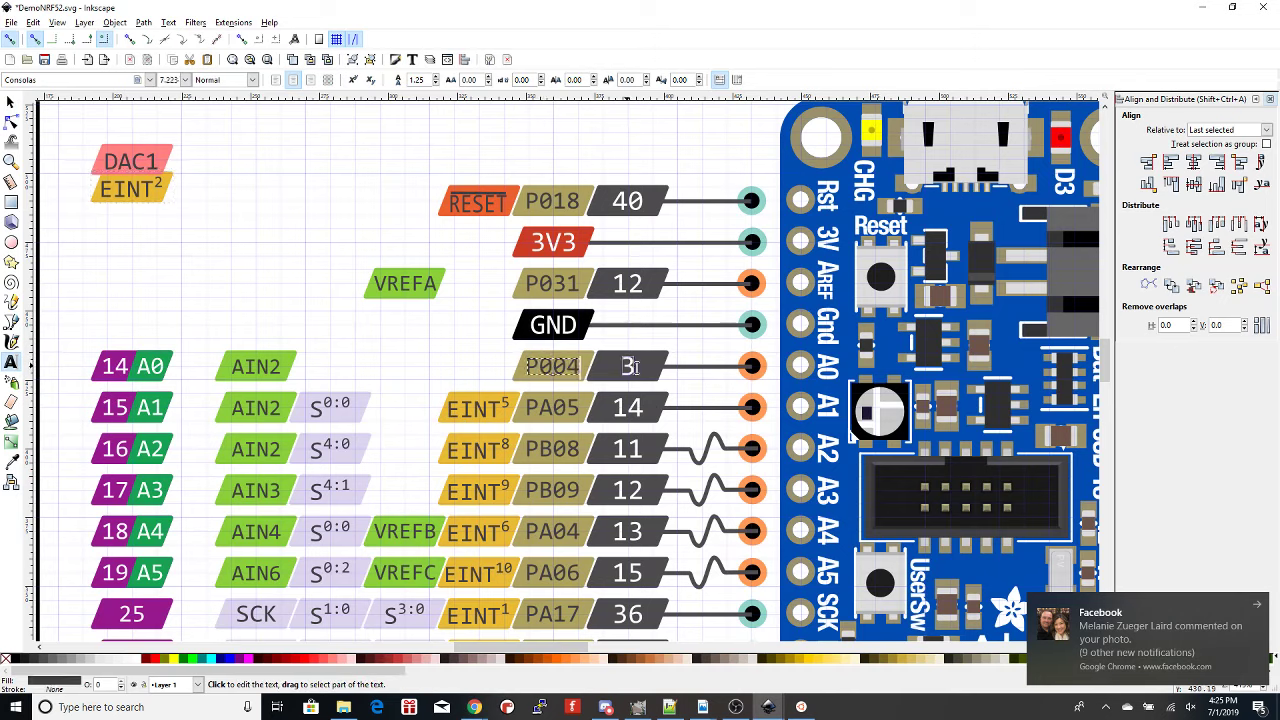
{"action": "left_click", "coordinate": [640, 368]}
{"action": "key", "text": "BackSpace"}
{"action": "type", "text": "20"}
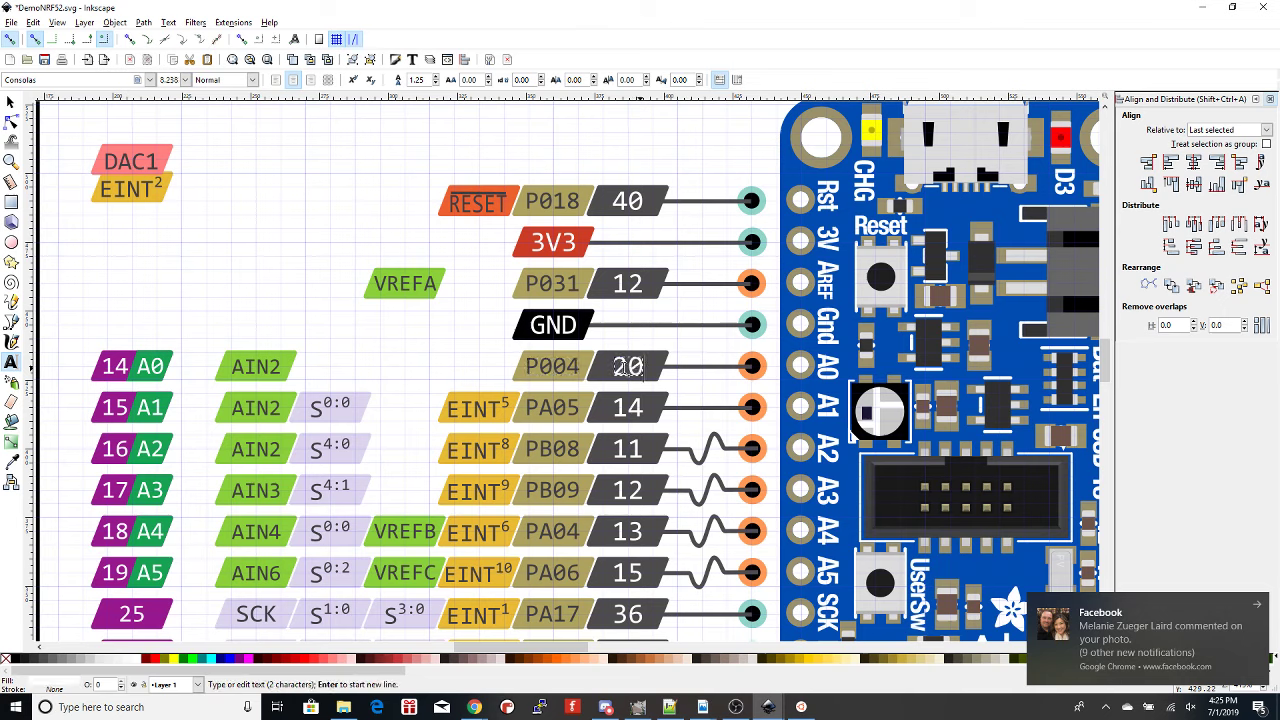
{"action": "left_click", "coordinate": [10, 102]}
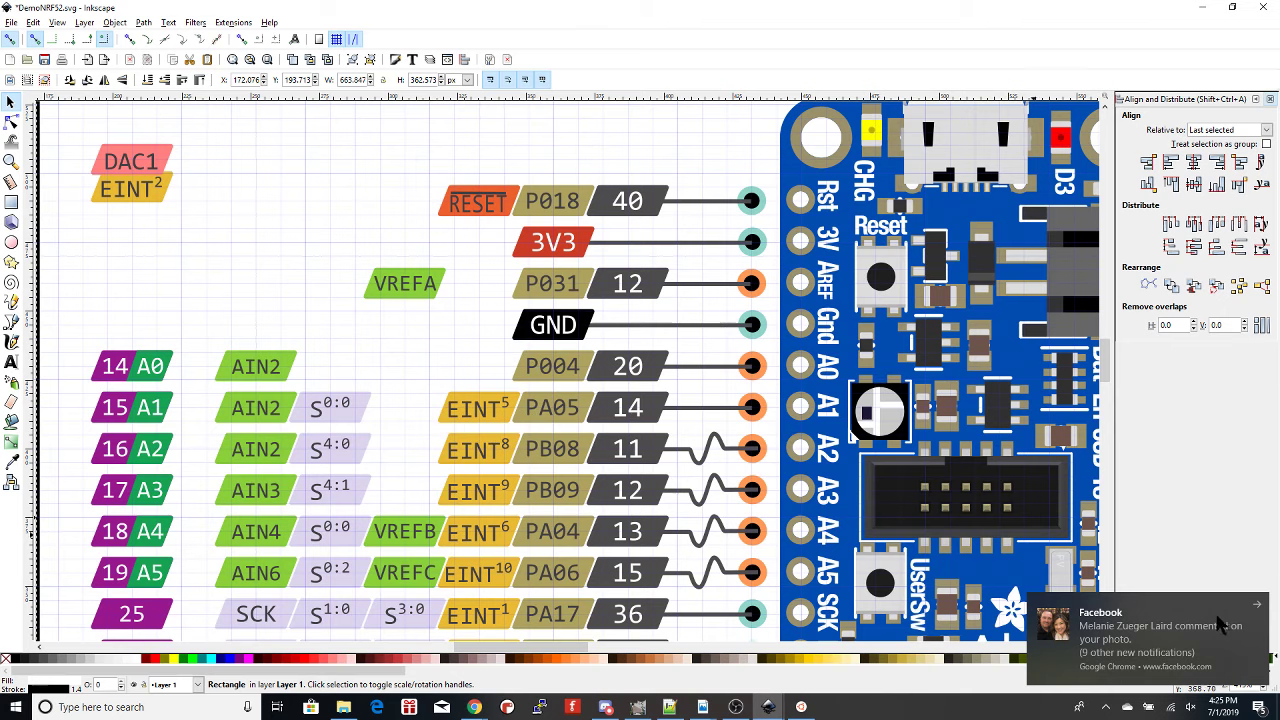
- Move the large border rectangle up-left to X 163.076, Y 193.713 so it frames the pinout
{"action": "scroll", "coordinate": [270, 508], "scroll_direction": "down", "scroll_amount": 2}
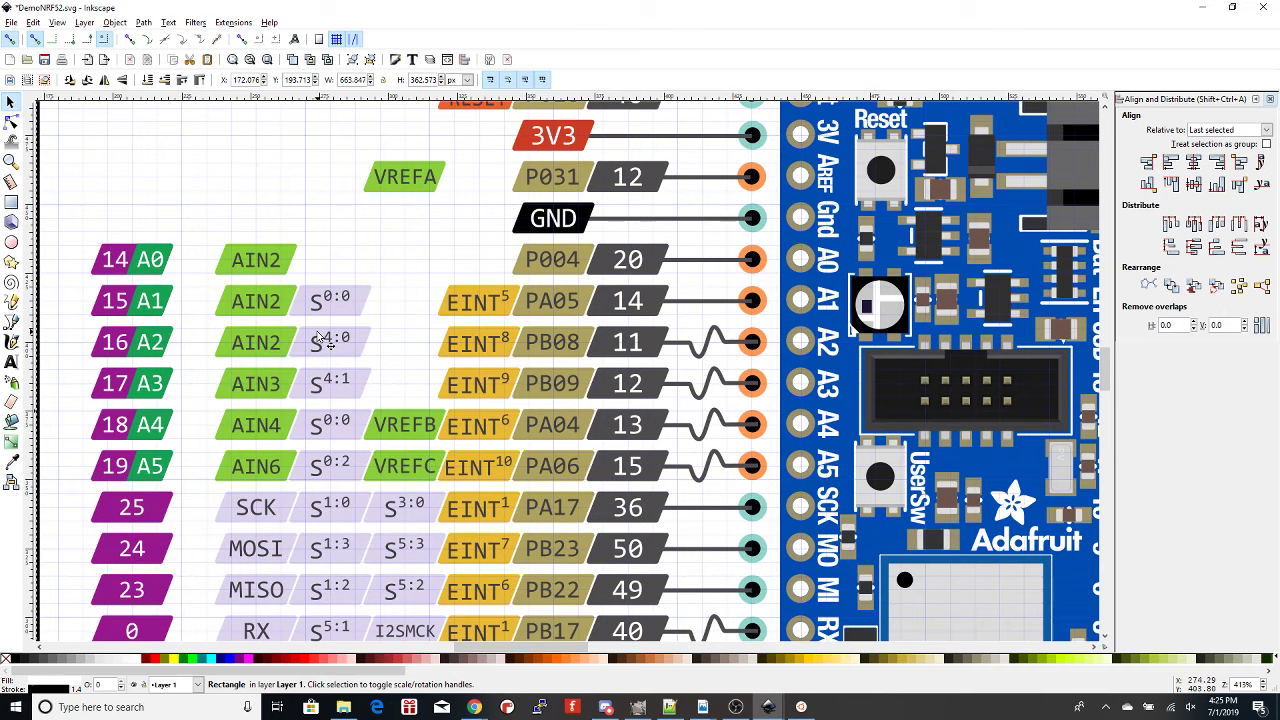
{"action": "scroll", "coordinate": [318, 337], "scroll_direction": "up", "scroll_amount": 3}
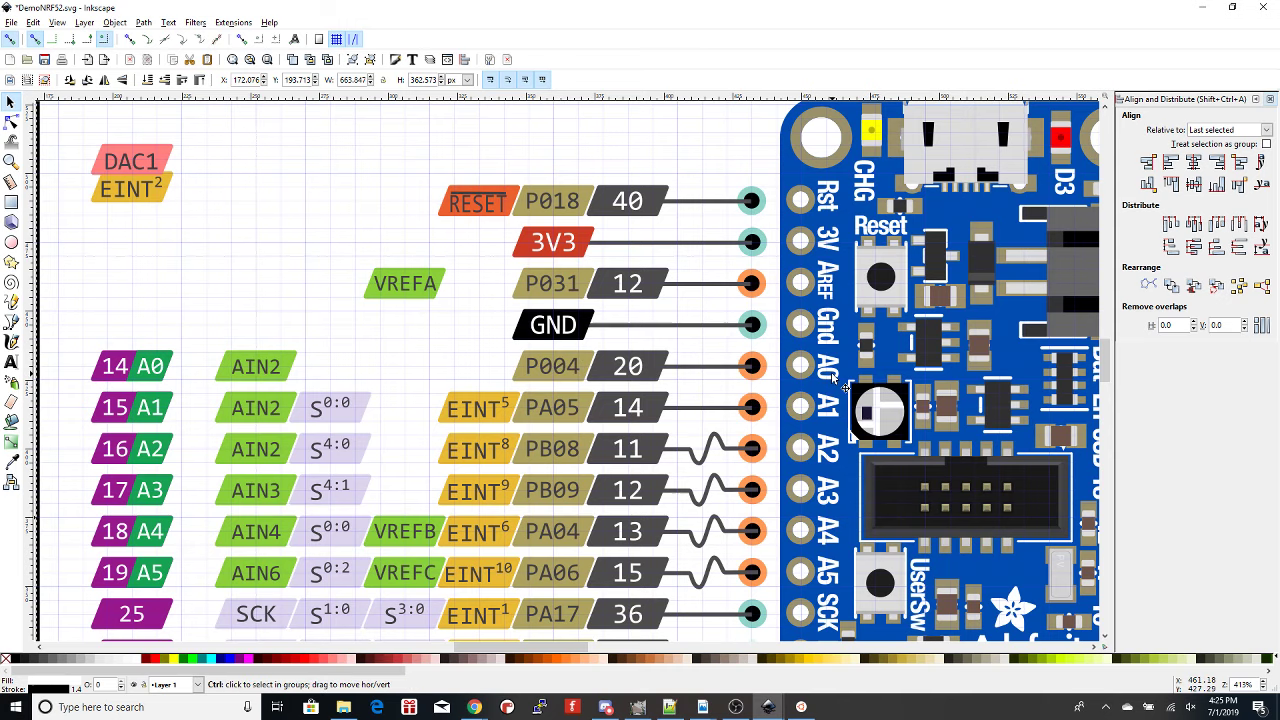
{"action": "scroll", "coordinate": [845, 385], "scroll_direction": "down", "scroll_amount": 1}
{"action": "scroll", "coordinate": [833, 385], "scroll_direction": "down", "scroll_amount": 1}
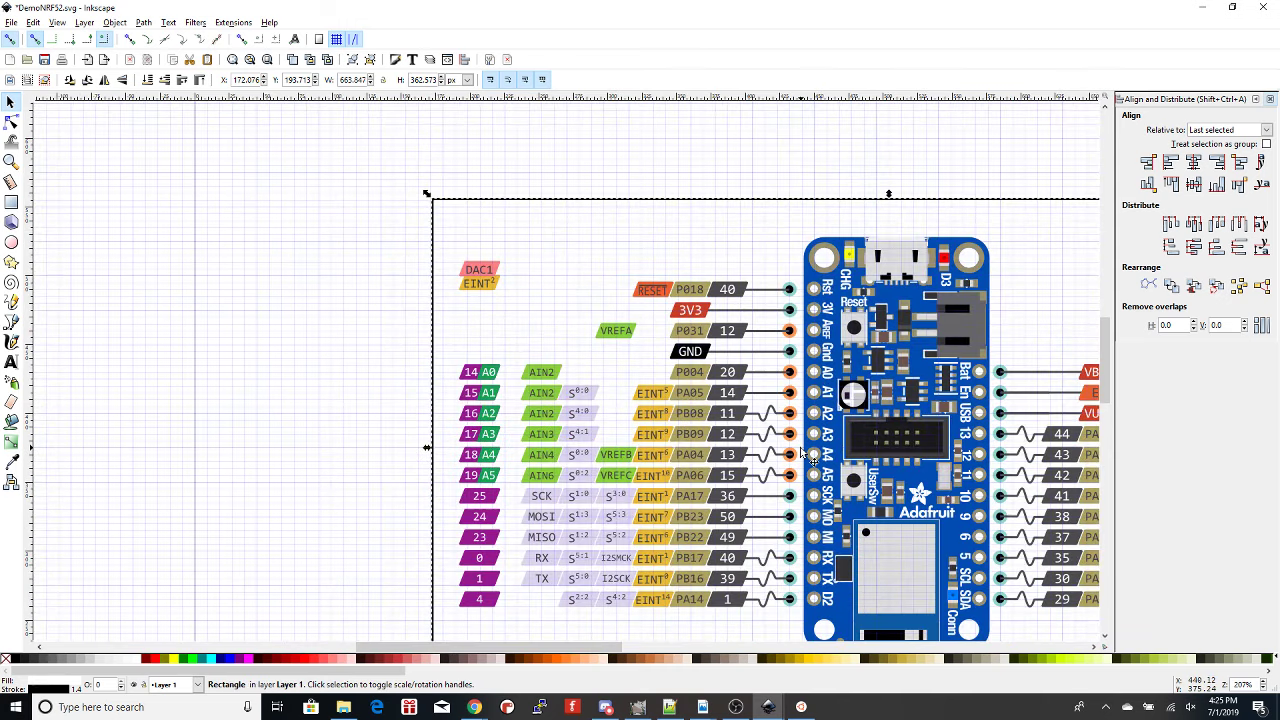
{"action": "left_click_drag", "start_coordinate": [804, 447], "coordinate": [567, 403]}
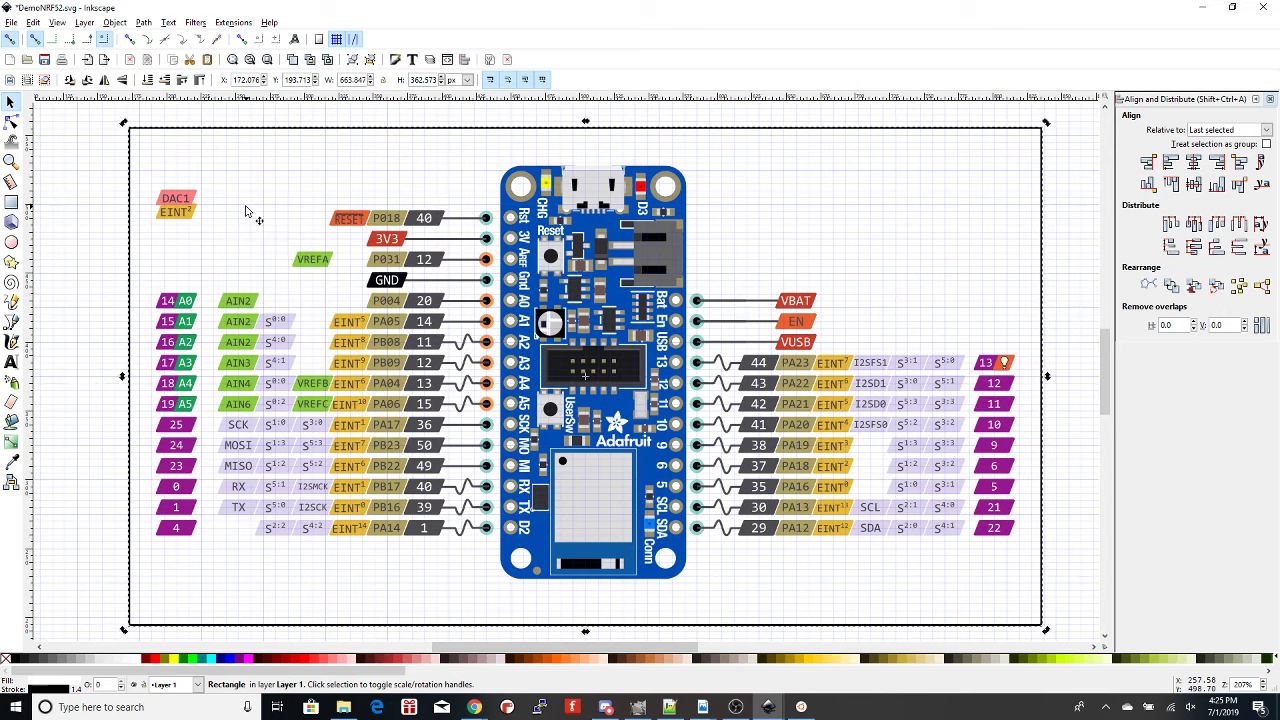
{"action": "left_click_drag", "start_coordinate": [128, 130], "coordinate": [742, 120]}
{"action": "left_click_drag", "start_coordinate": [590, 140], "coordinate": [243, 146]}
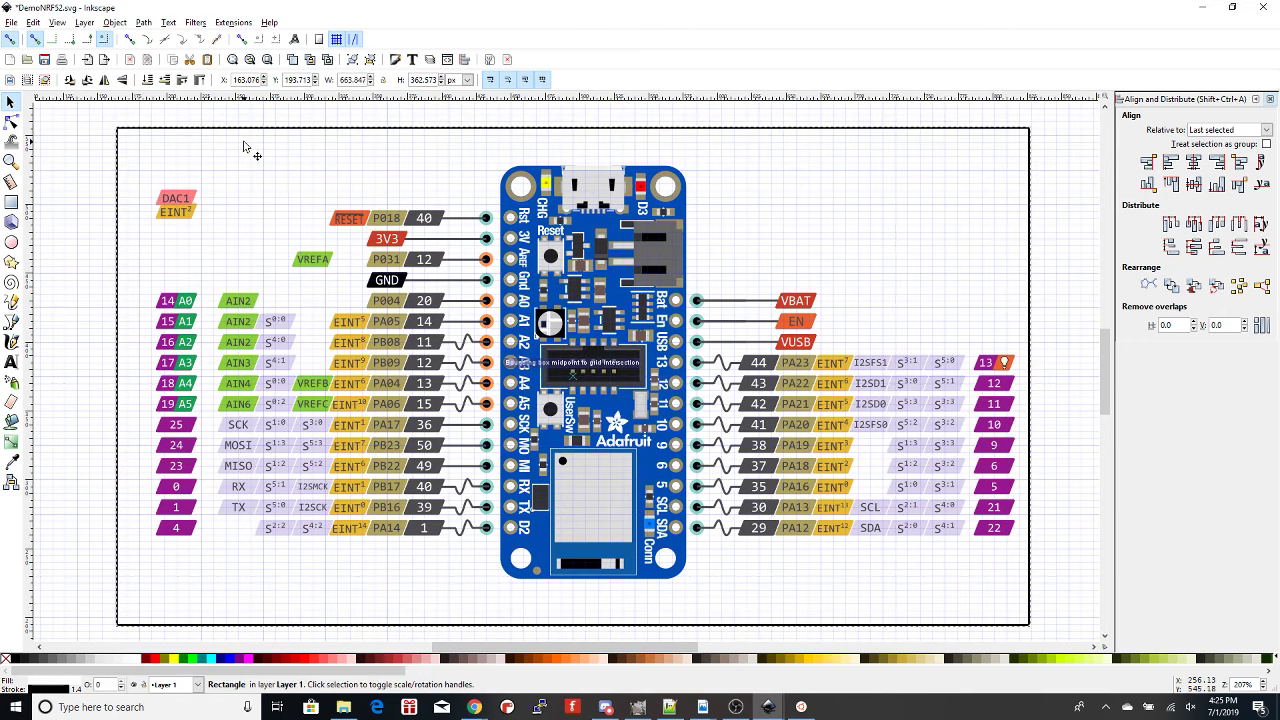
- Select the border rectangle as the export area
{"action": "left_click", "coordinate": [97, 237]}
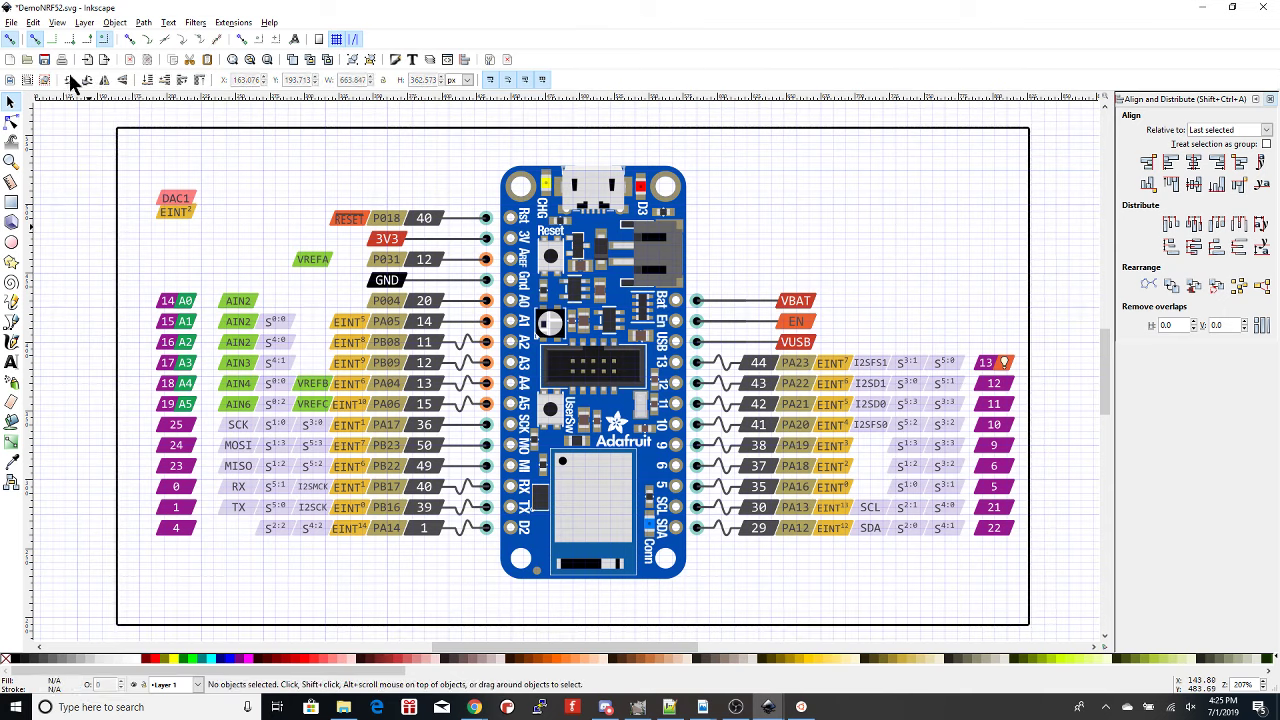
{"action": "left_click", "coordinate": [11, 22]}
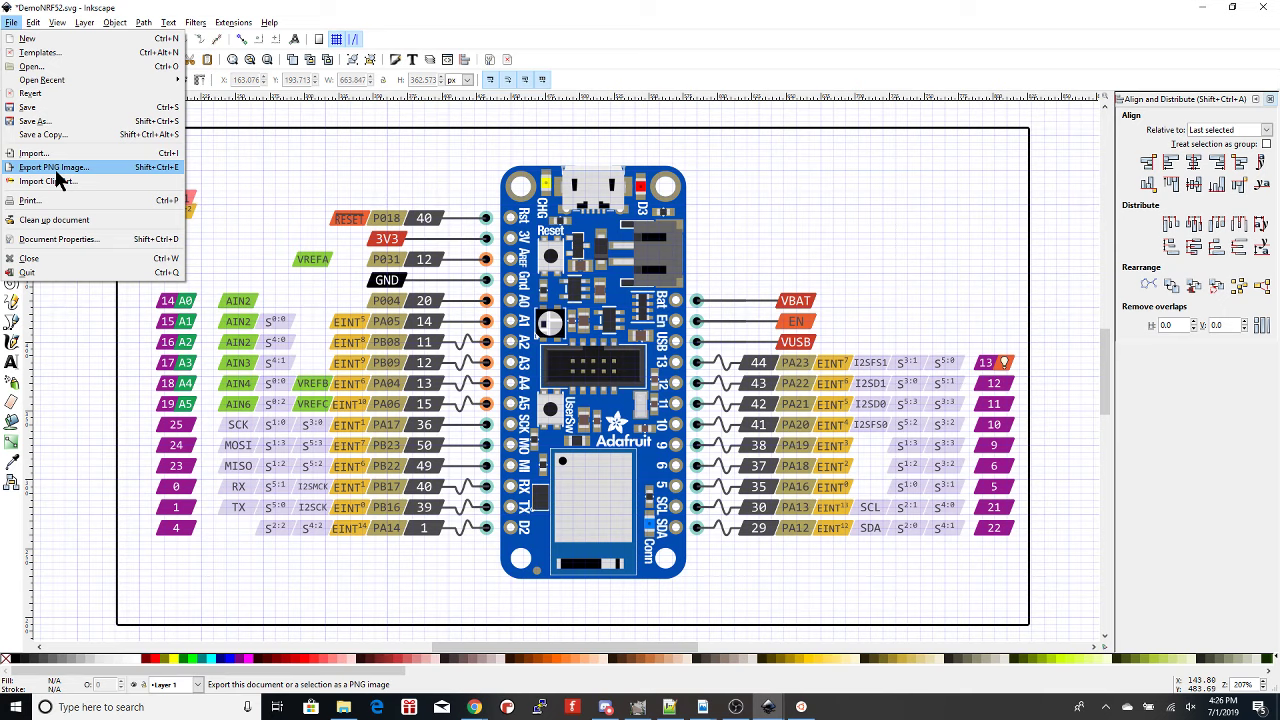
{"action": "key", "text": "Escape"}
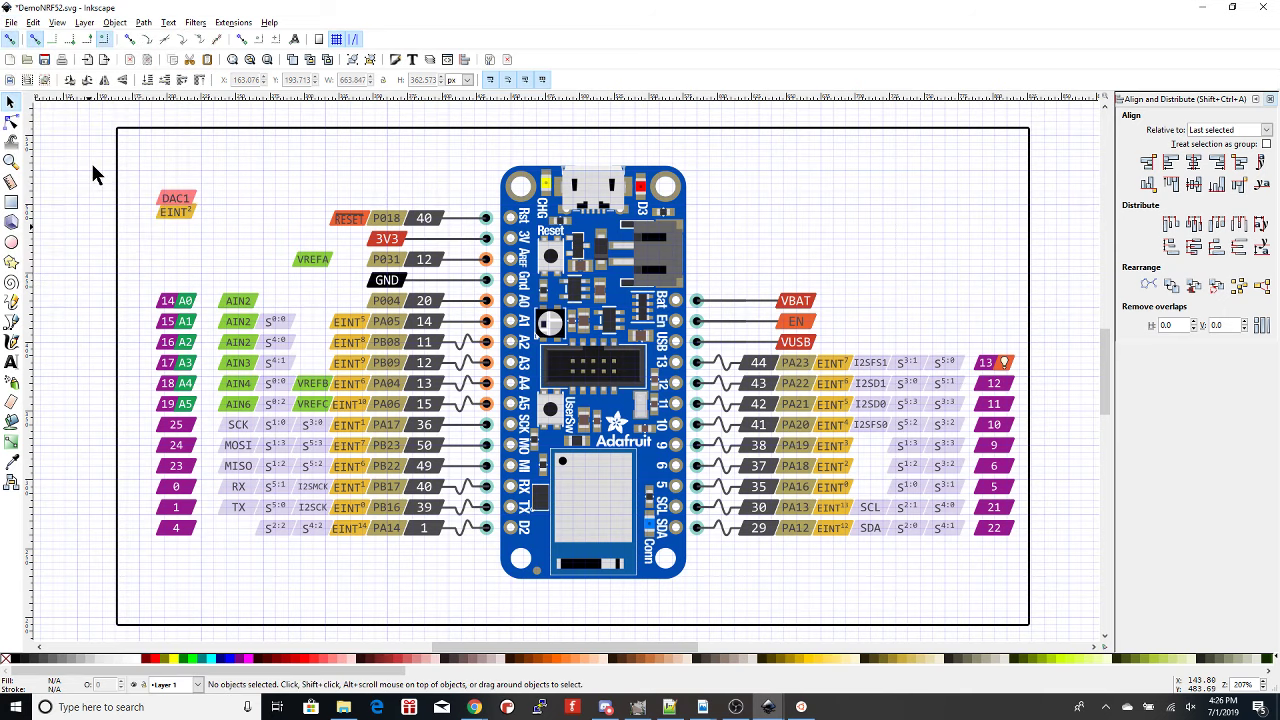
{"action": "left_click", "coordinate": [214, 166]}
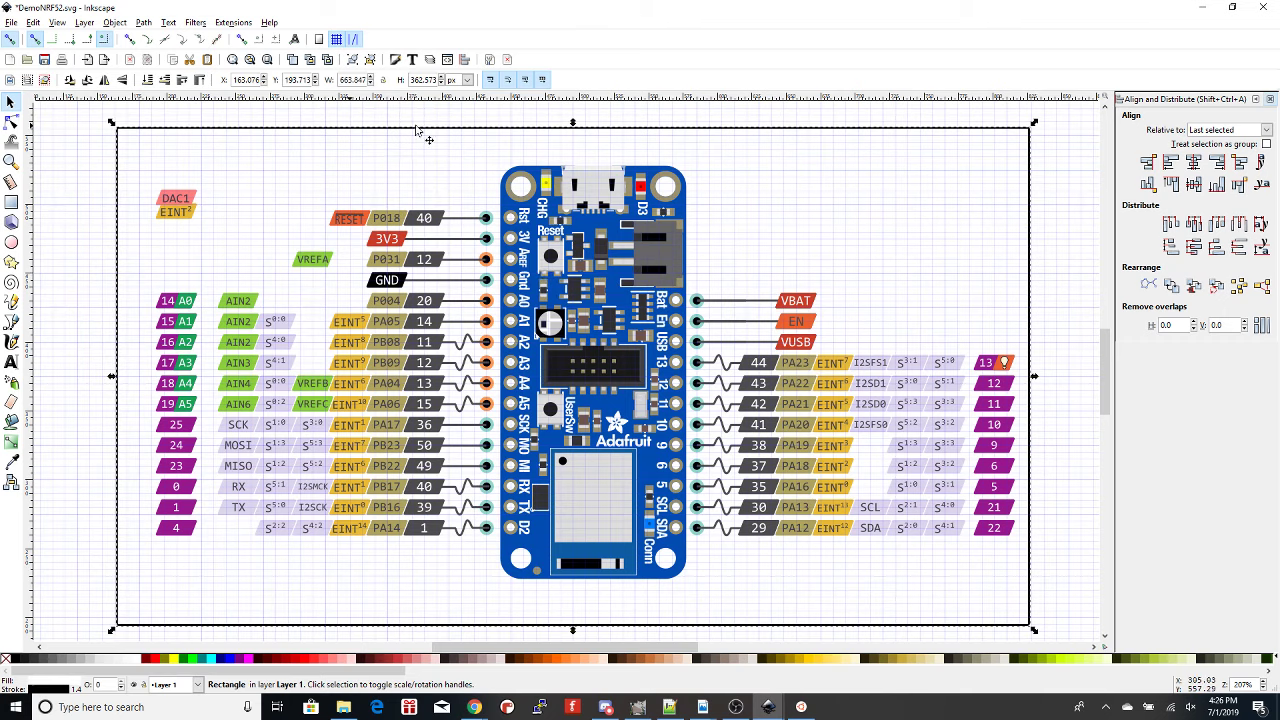
- Export the selection as a 1024-pixel-wide PNG named filledNRF52, replacing filledM4
{"action": "left_click", "coordinate": [14, 23]}
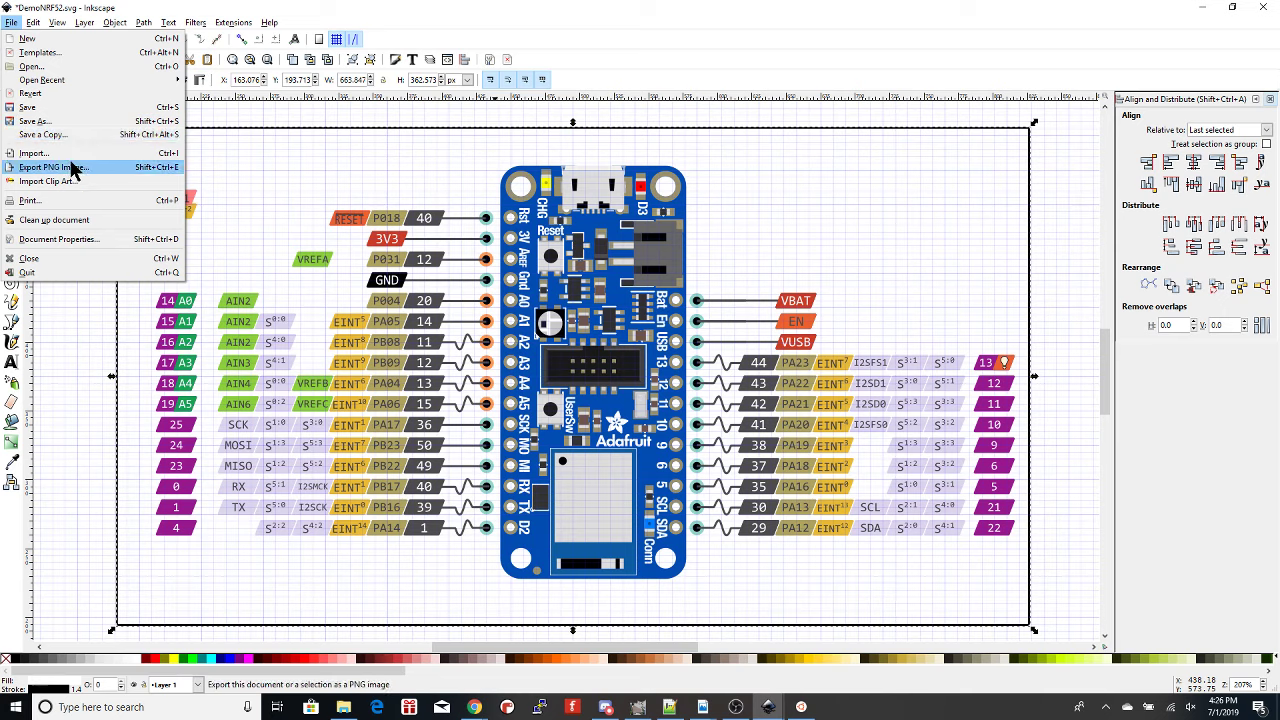
{"action": "left_click", "coordinate": [50, 163]}
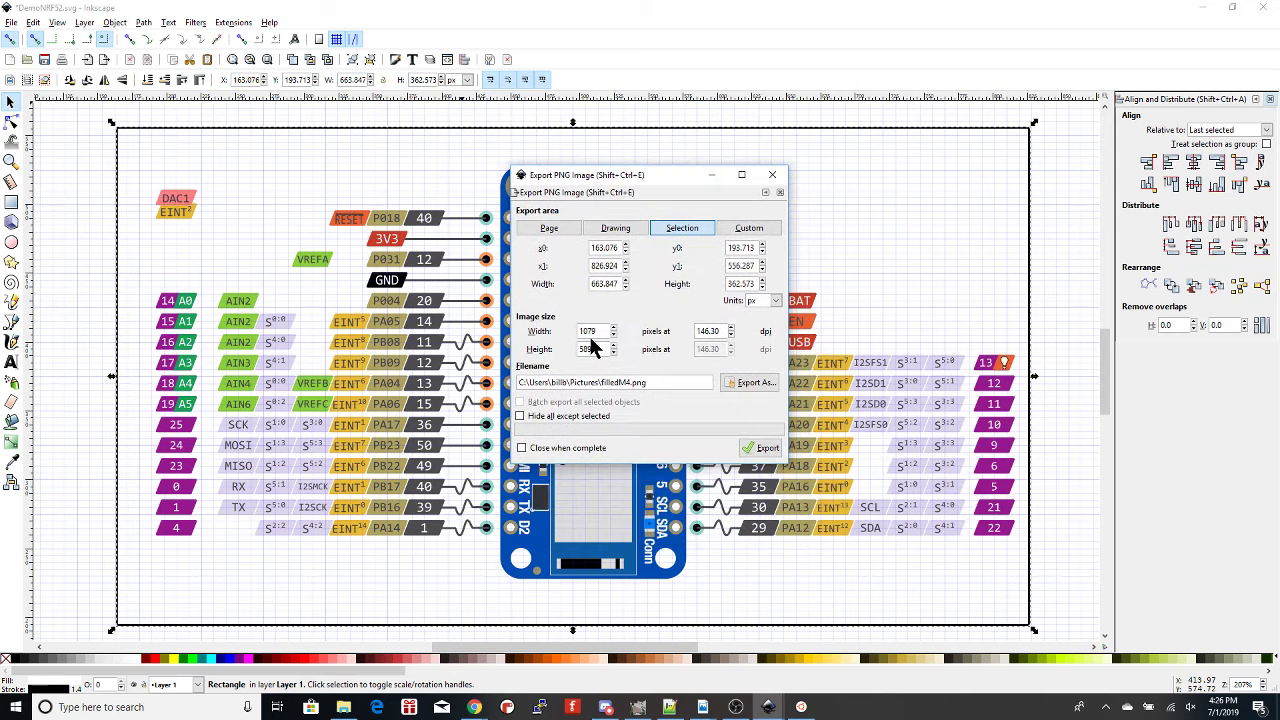
{"action": "double_click", "coordinate": [591, 334]}
{"action": "type", "text": "1024"}
{"action": "left_click_drag", "start_coordinate": [601, 382], "coordinate": [684, 382]}
{"action": "key", "text": "BackSpace"}
{"action": "key", "text": "BackSpace"}
{"action": "type", "text": "filledNRF52"}
{"action": "left_click", "coordinate": [762, 449]}
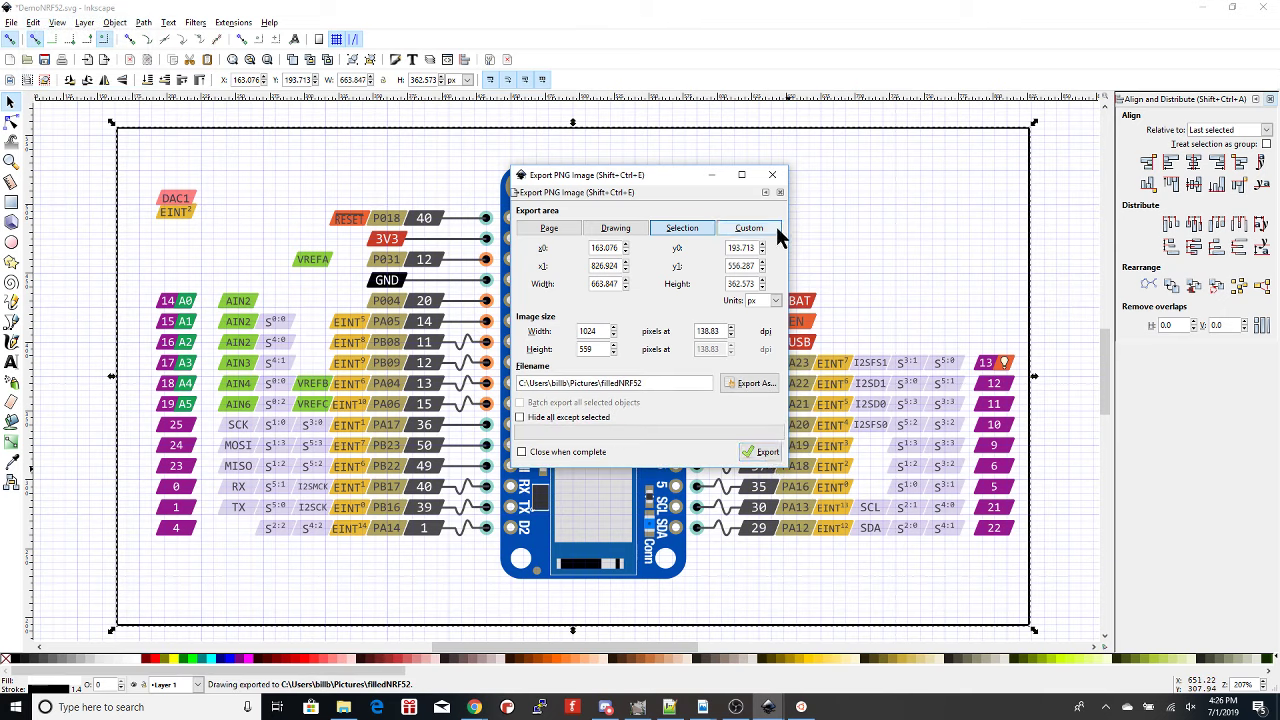
- Find the new 209 KB filledNRF52 export in File Explorer's Pictures folder and try opening it
{"action": "left_click", "coordinate": [772, 177]}
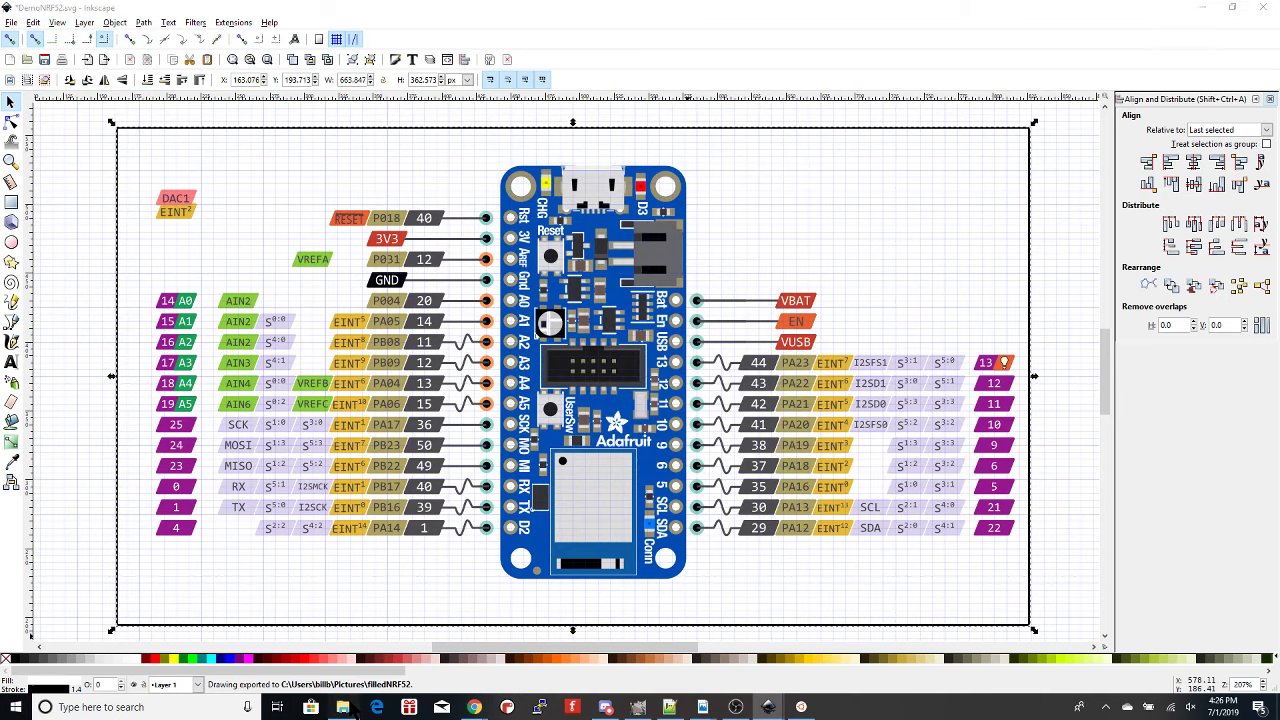
{"action": "left_click", "coordinate": [343, 707]}
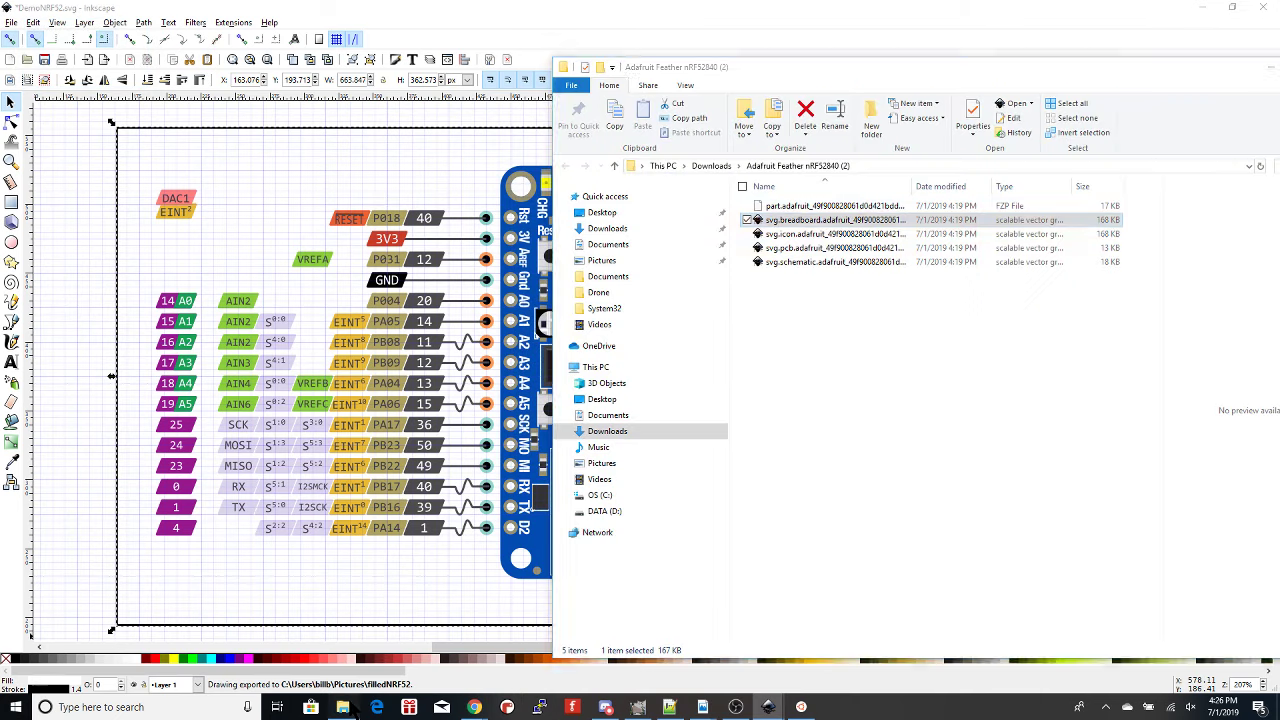
{"action": "left_click", "coordinate": [601, 463]}
{"action": "left_click", "coordinate": [916, 330]}
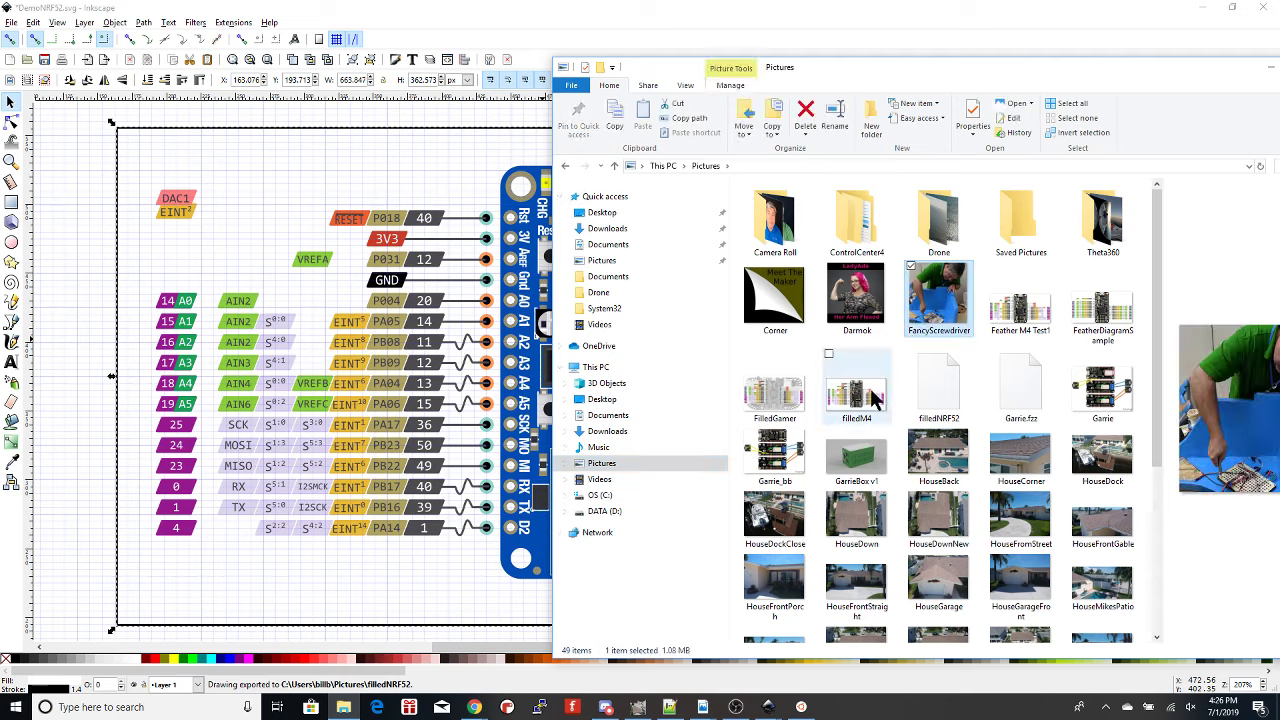
{"action": "double_click", "coordinate": [921, 390]}
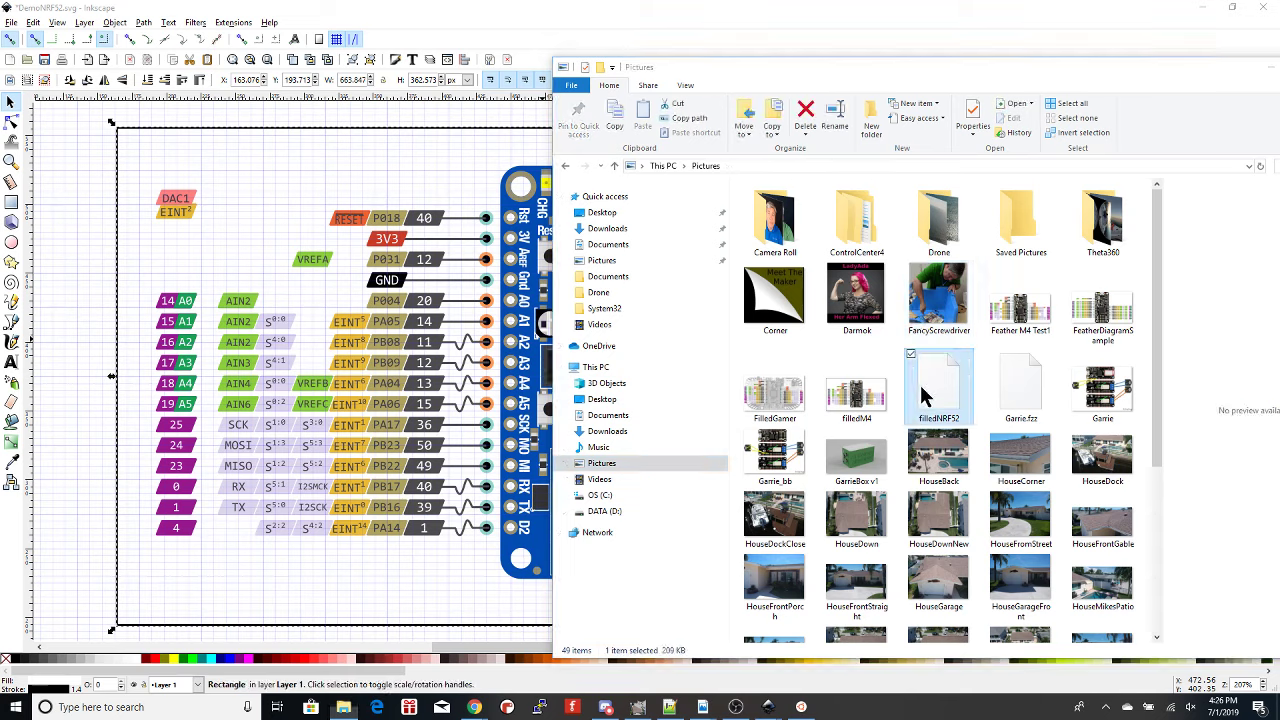
{"action": "key", "text": "Escape"}
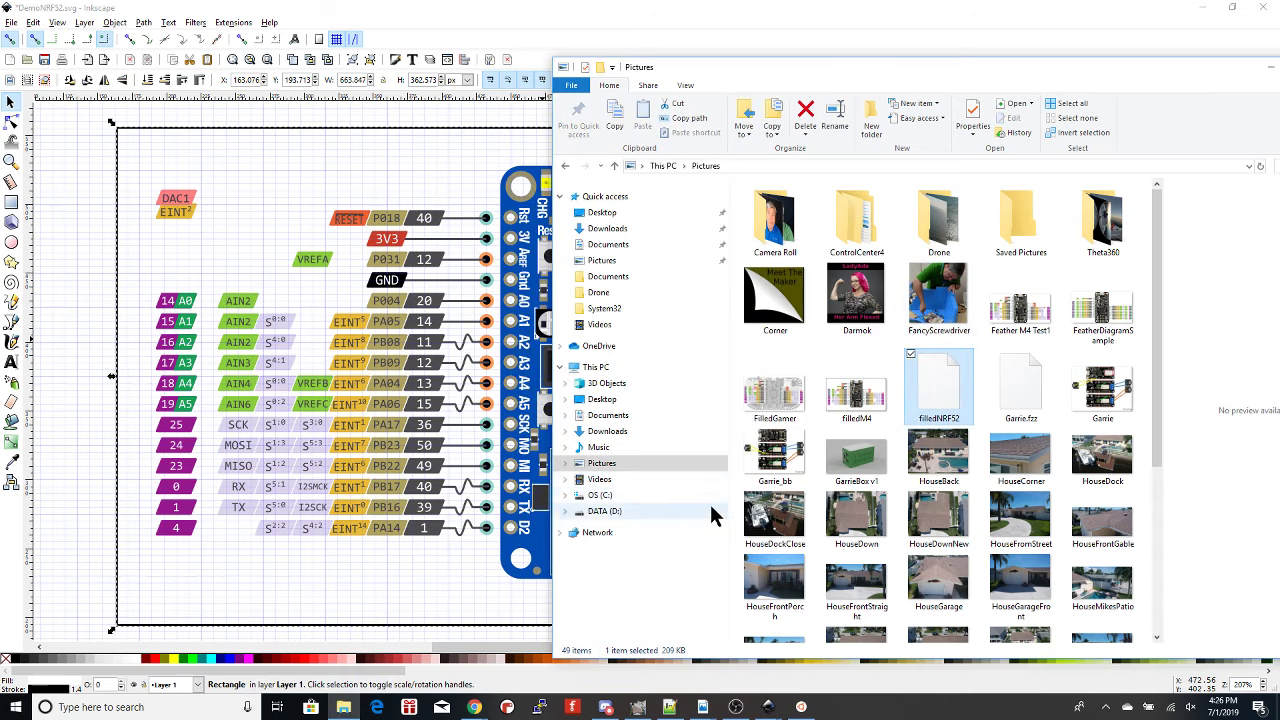
- Re-export the framed pinout to Pictures, this time named filledNRF52.png
{"action": "left_click", "coordinate": [498, 200]}
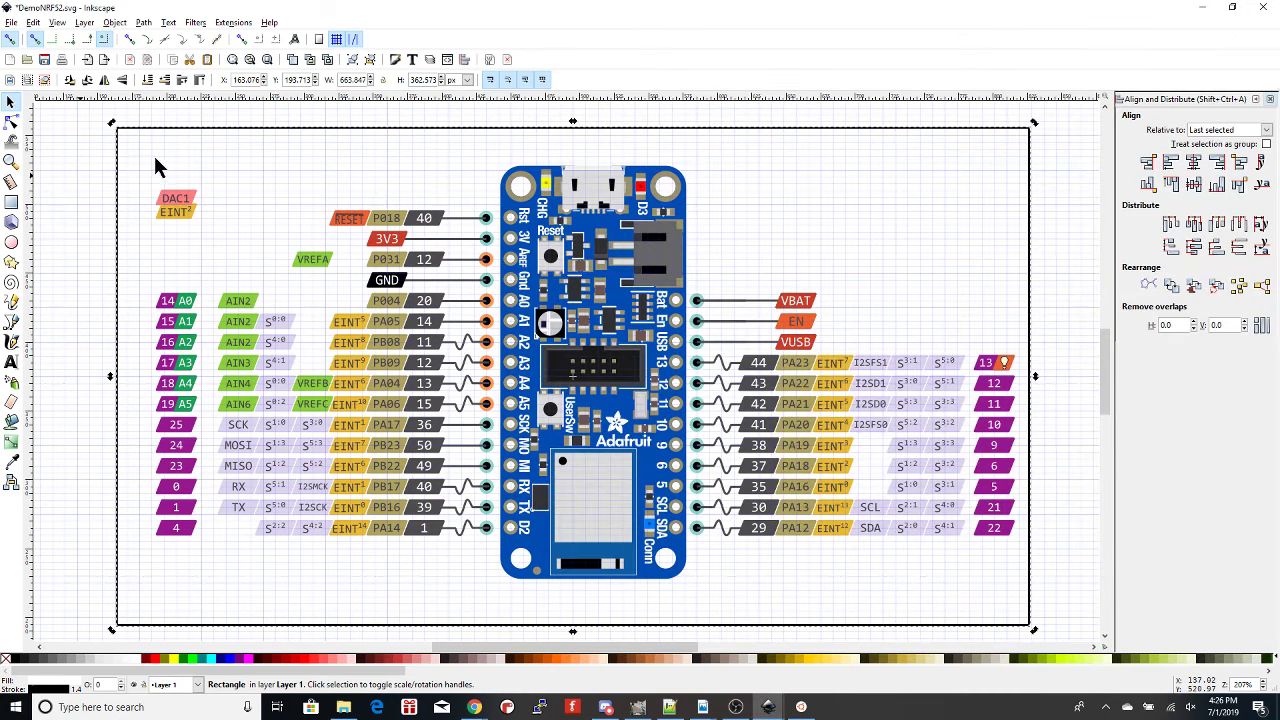
{"action": "left_click", "coordinate": [12, 22]}
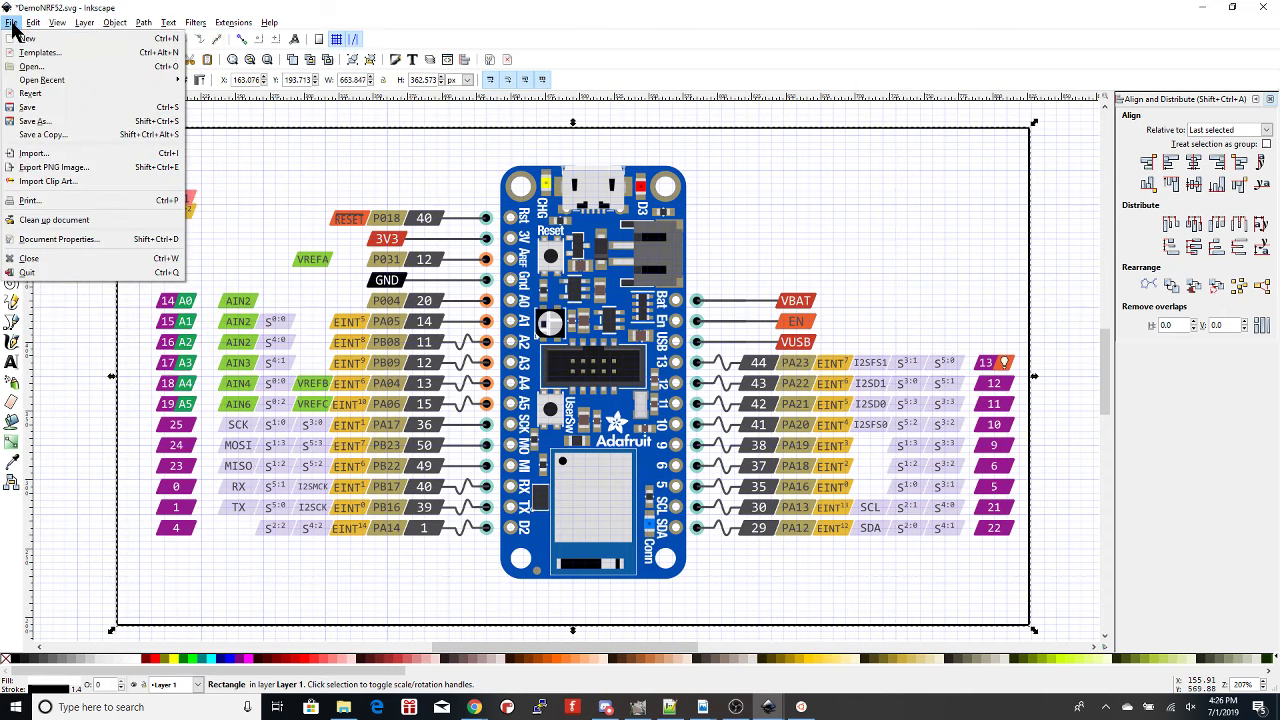
{"action": "left_click", "coordinate": [40, 167]}
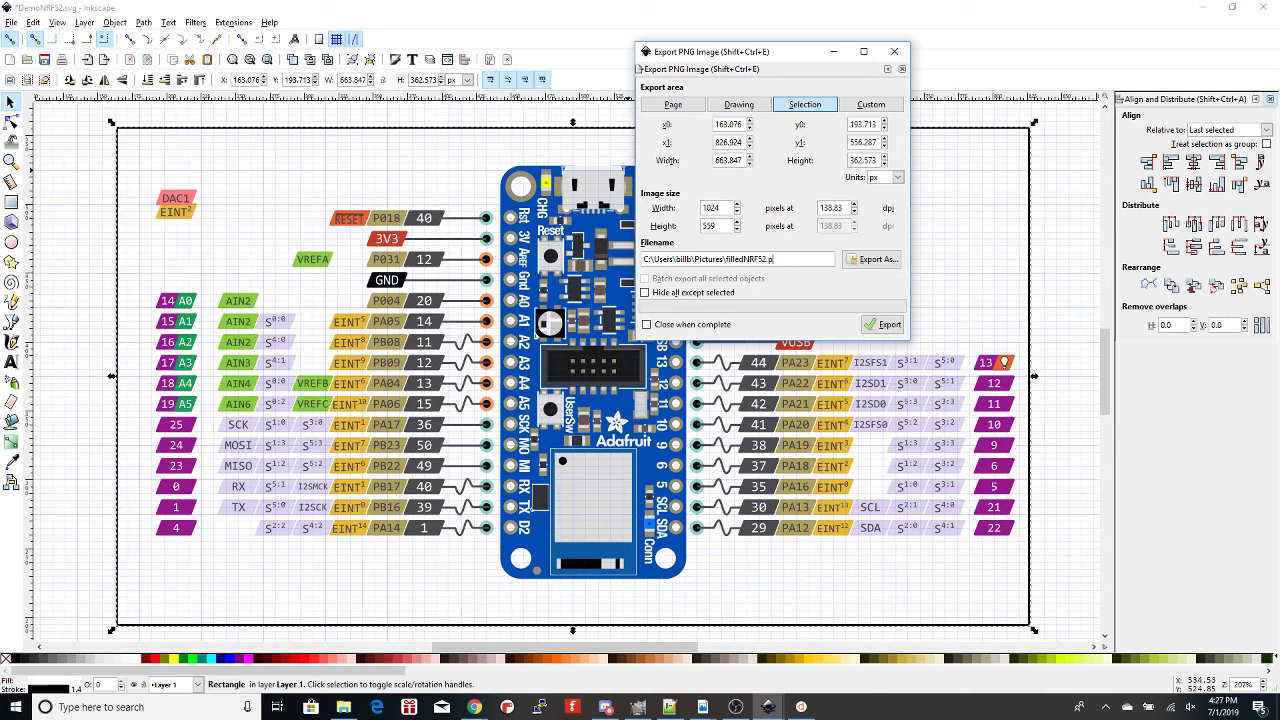
{"action": "left_click", "coordinate": [882, 324]}
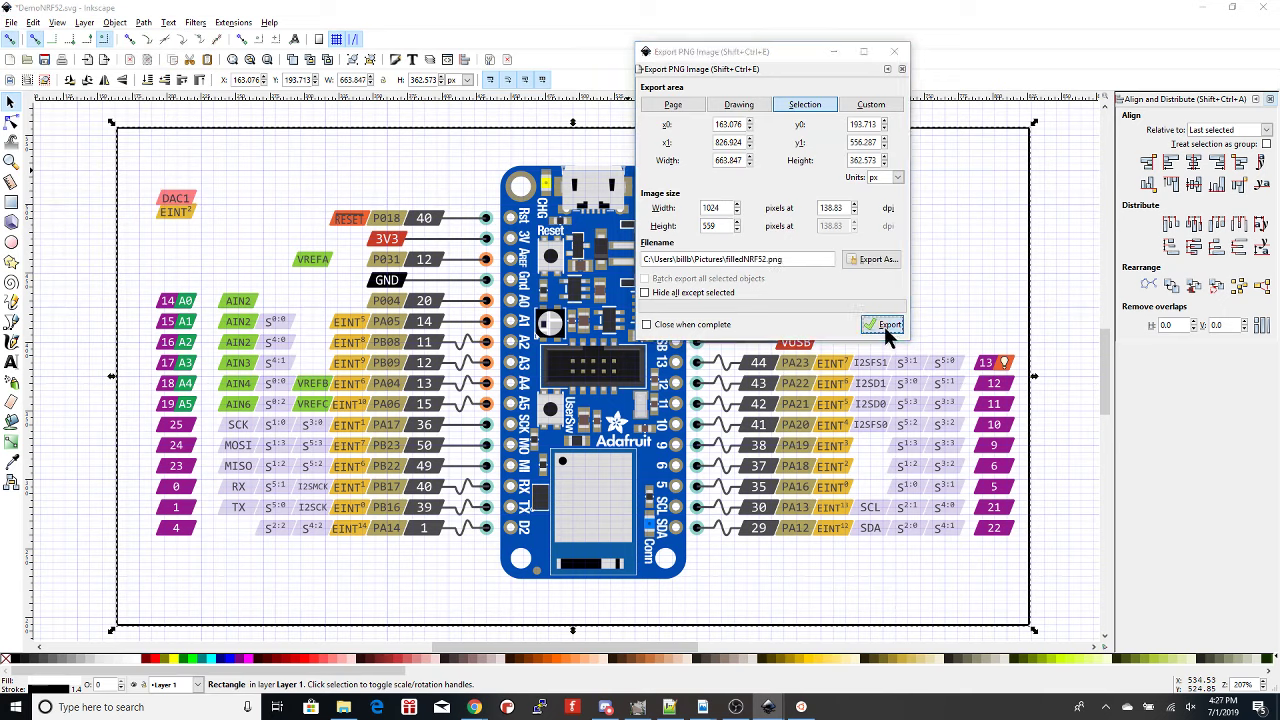
- Open filledNRF52.png from the Pictures folder in the Photos viewer
{"action": "left_click", "coordinate": [894, 51]}
{"action": "key", "text": "alt+Tab"}
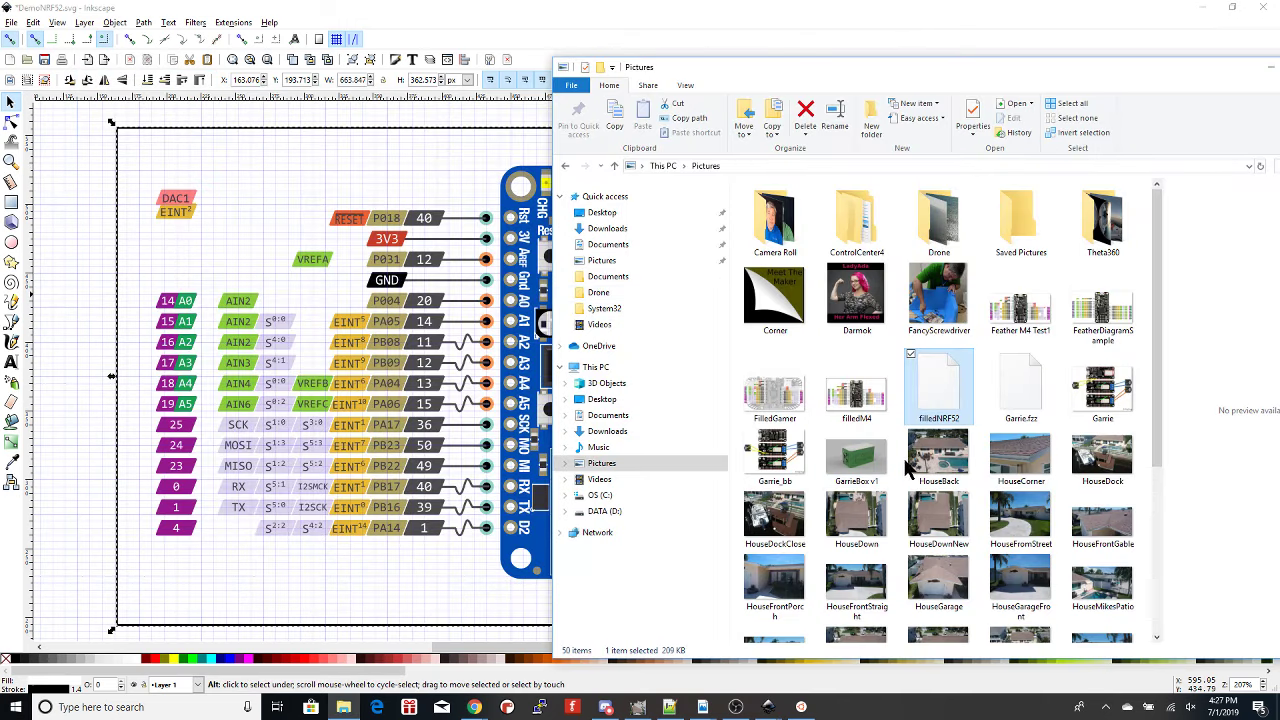
{"action": "left_click", "coordinate": [870, 405]}
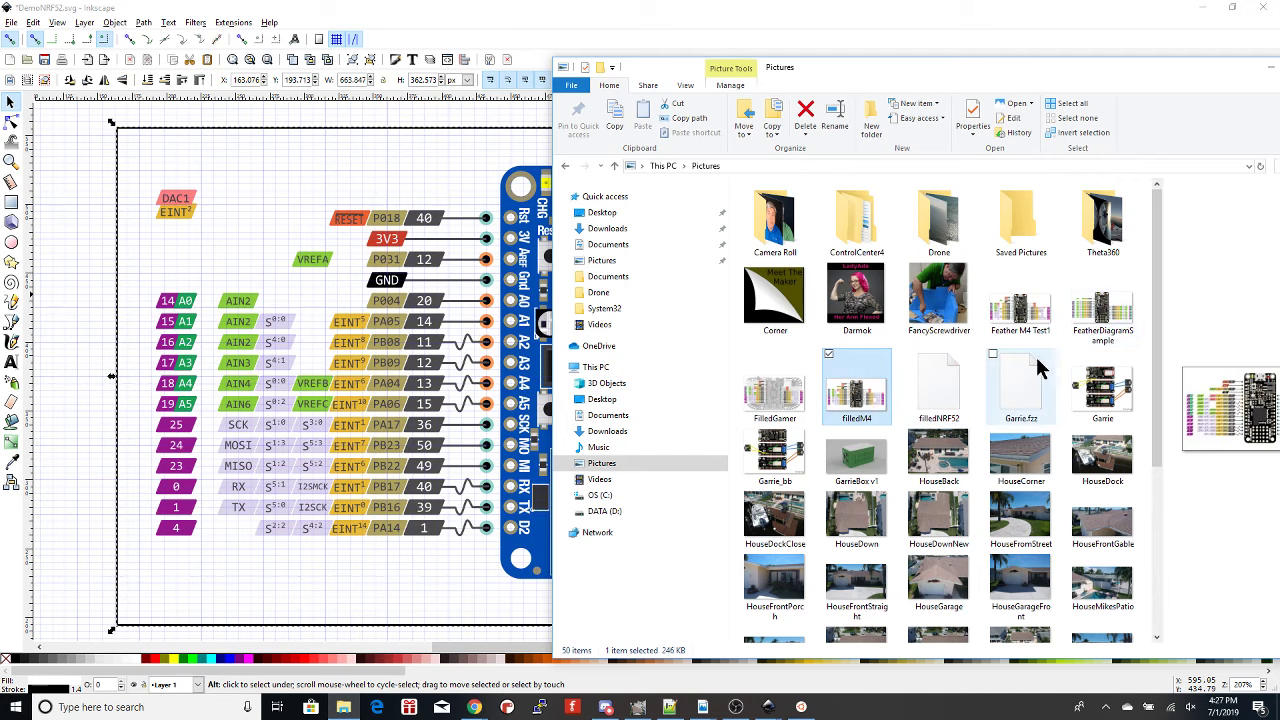
{"action": "scroll", "coordinate": [940, 440], "scroll_direction": "down", "scroll_amount": 3}
{"action": "left_click", "coordinate": [1100, 595]}
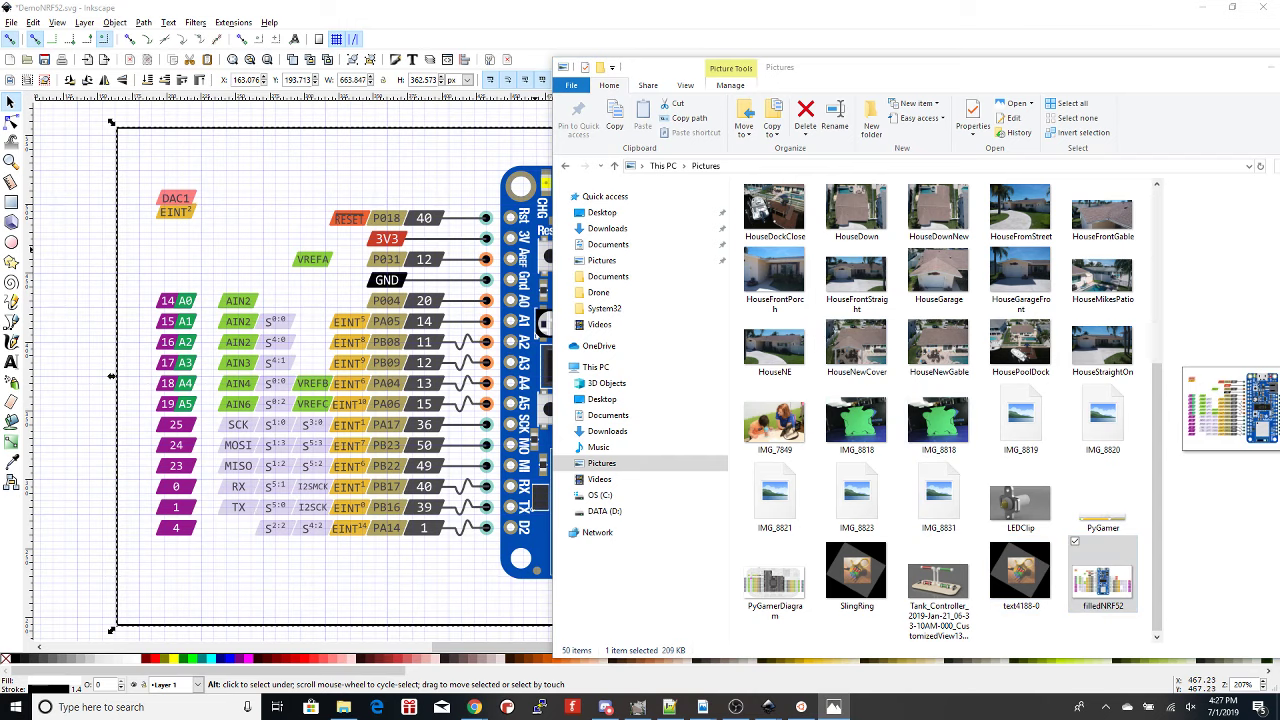
{"action": "key", "text": "Return"}
- Centre the Photos window to inspect the exported filledNRF52.png pinout
{"action": "left_click_drag", "start_coordinate": [1186, 49], "coordinate": [571, 77]}
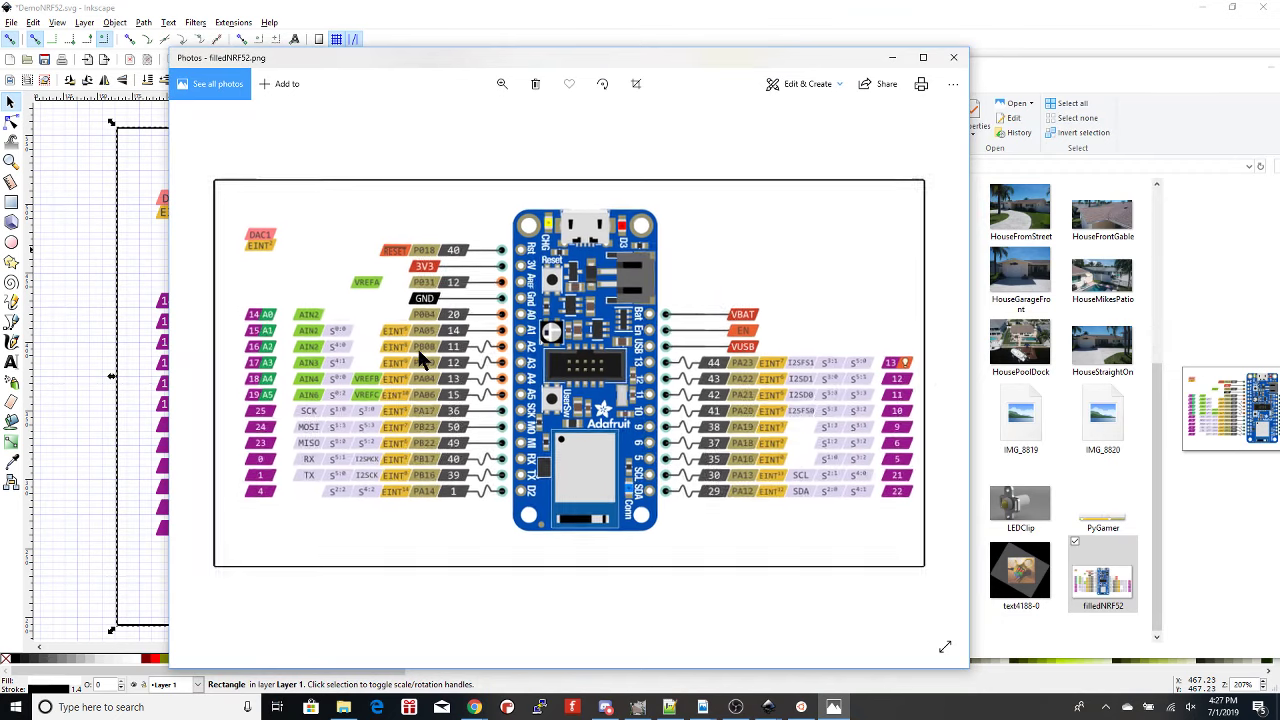
{"action": "scroll", "coordinate": [422, 360], "scroll_direction": "up", "scroll_amount": 1}
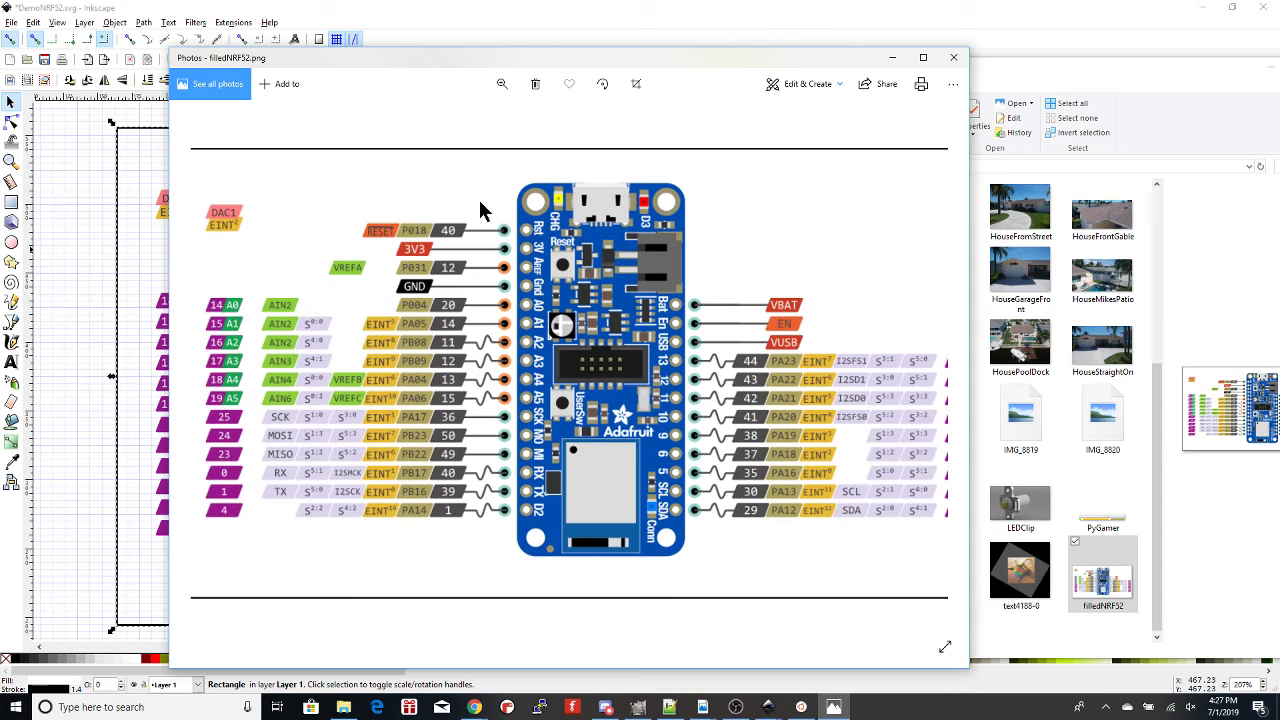
- Close the Photos preview and the Pictures folder window to bring Inkscape back
{"action": "left_click", "coordinate": [953, 57]}
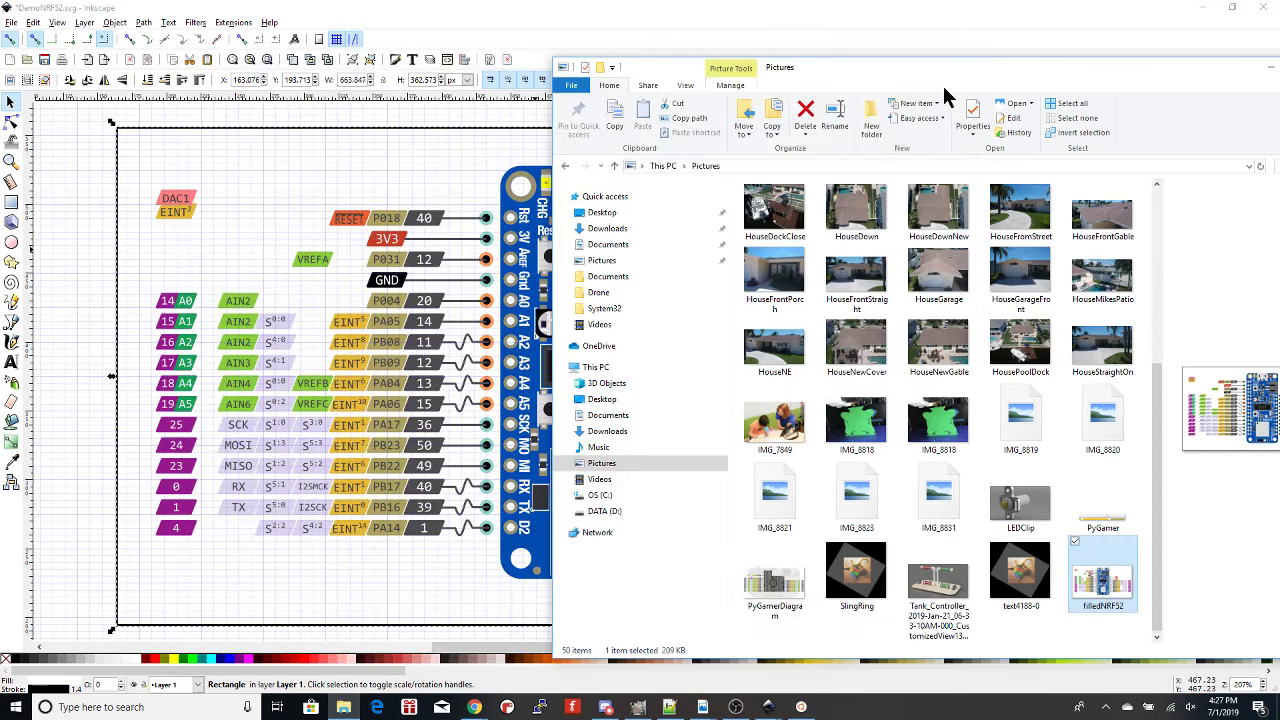
{"action": "left_click_drag", "start_coordinate": [953, 72], "coordinate": [686, 70]}
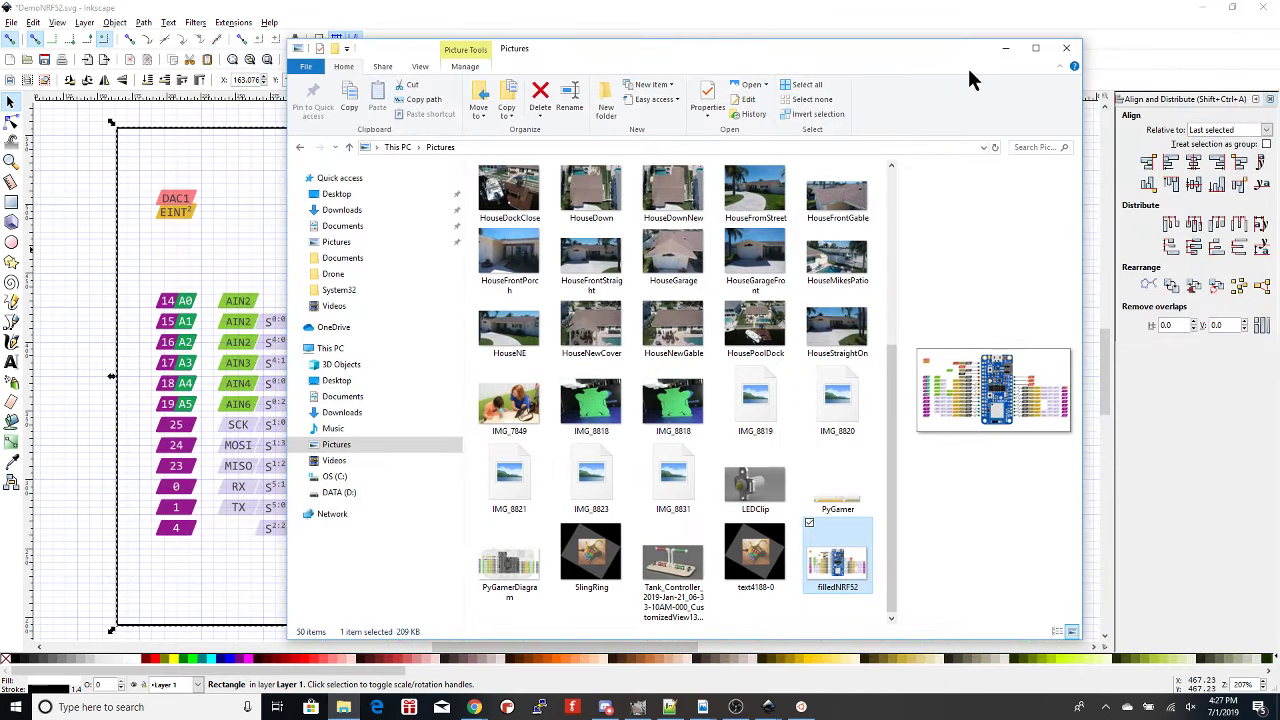
{"action": "left_click", "coordinate": [1064, 55]}
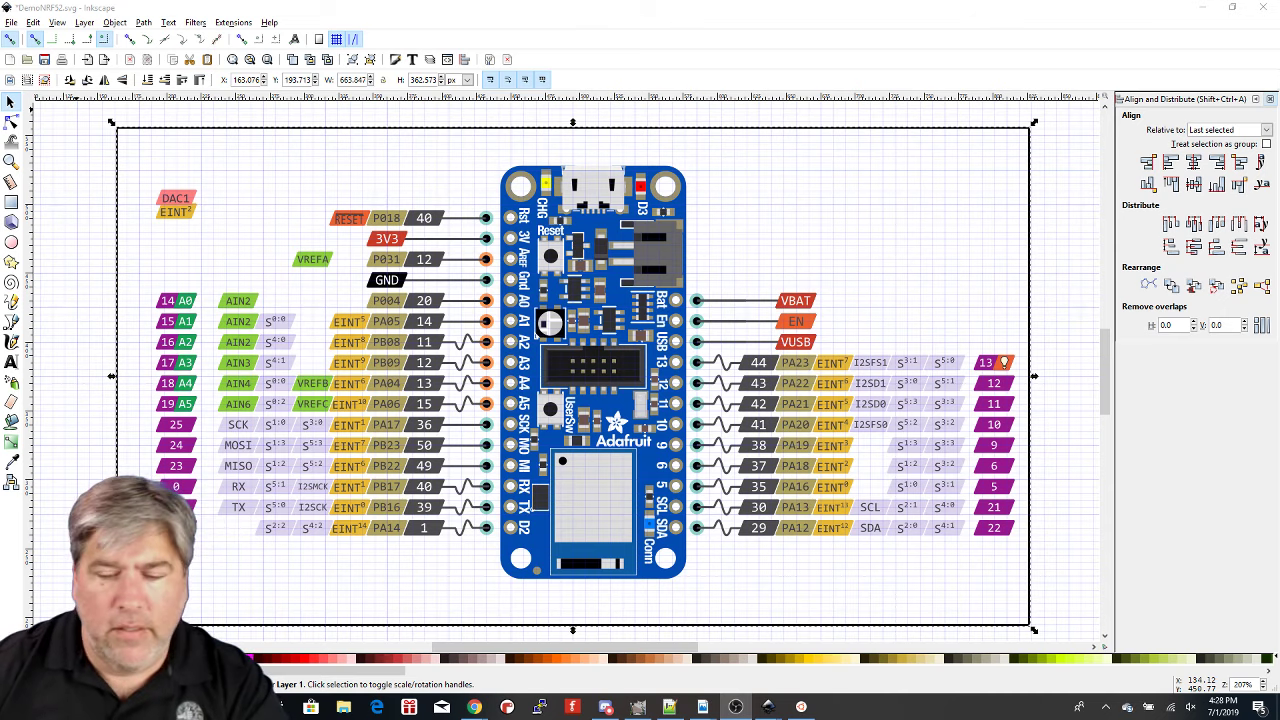
{"action": "scroll", "coordinate": [145, 320], "scroll_direction": "up", "scroll_amount": 4}
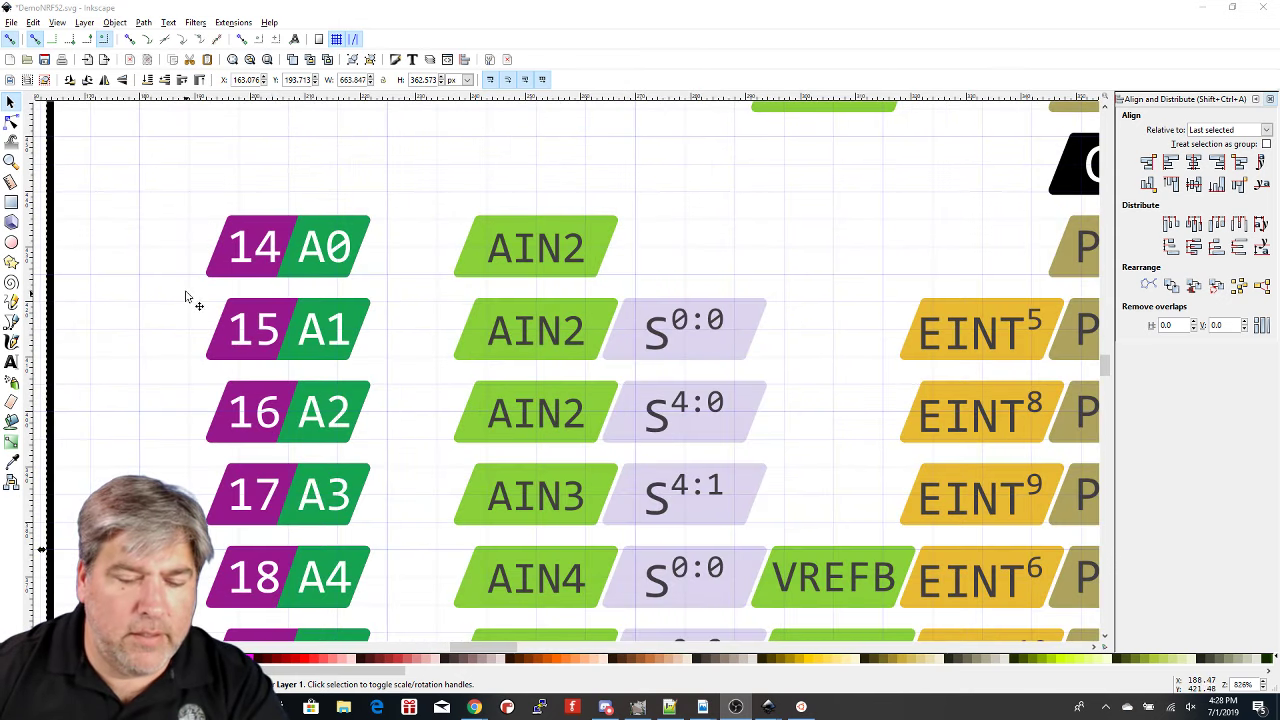
{"action": "scroll", "coordinate": [185, 297], "scroll_direction": "left", "scroll_amount": 8}
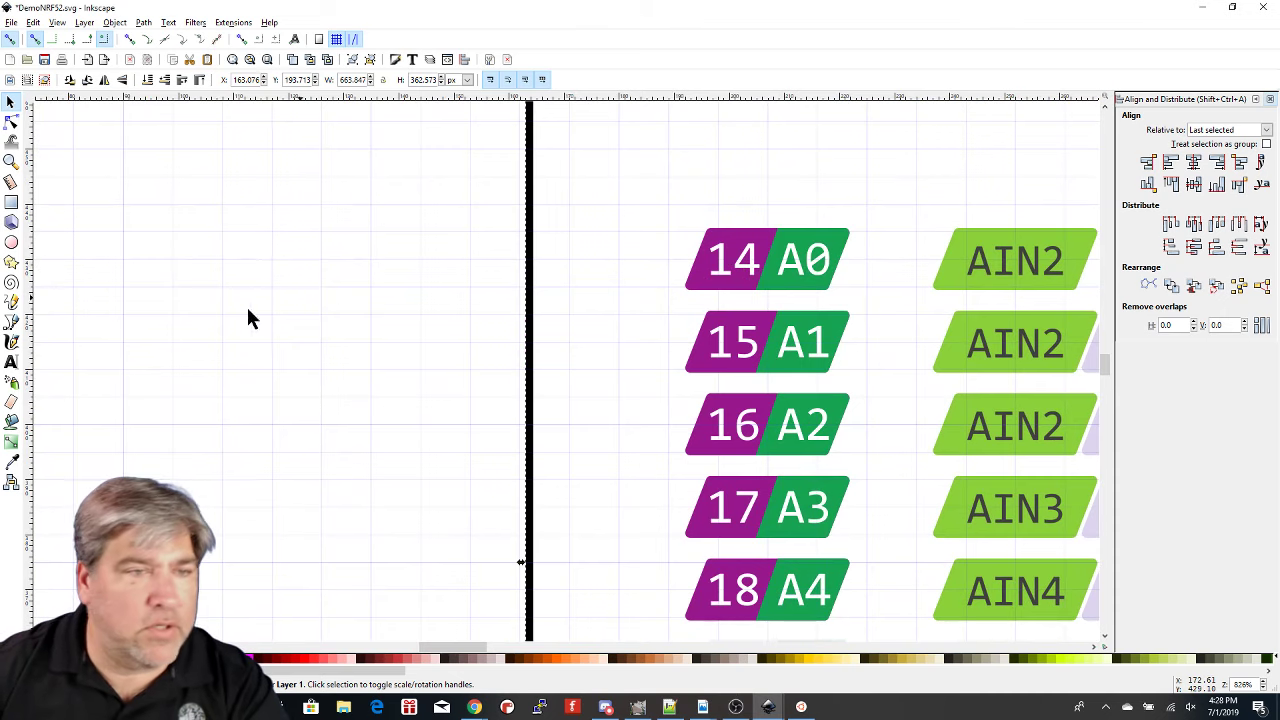
{"action": "left_click", "coordinate": [12, 364]}
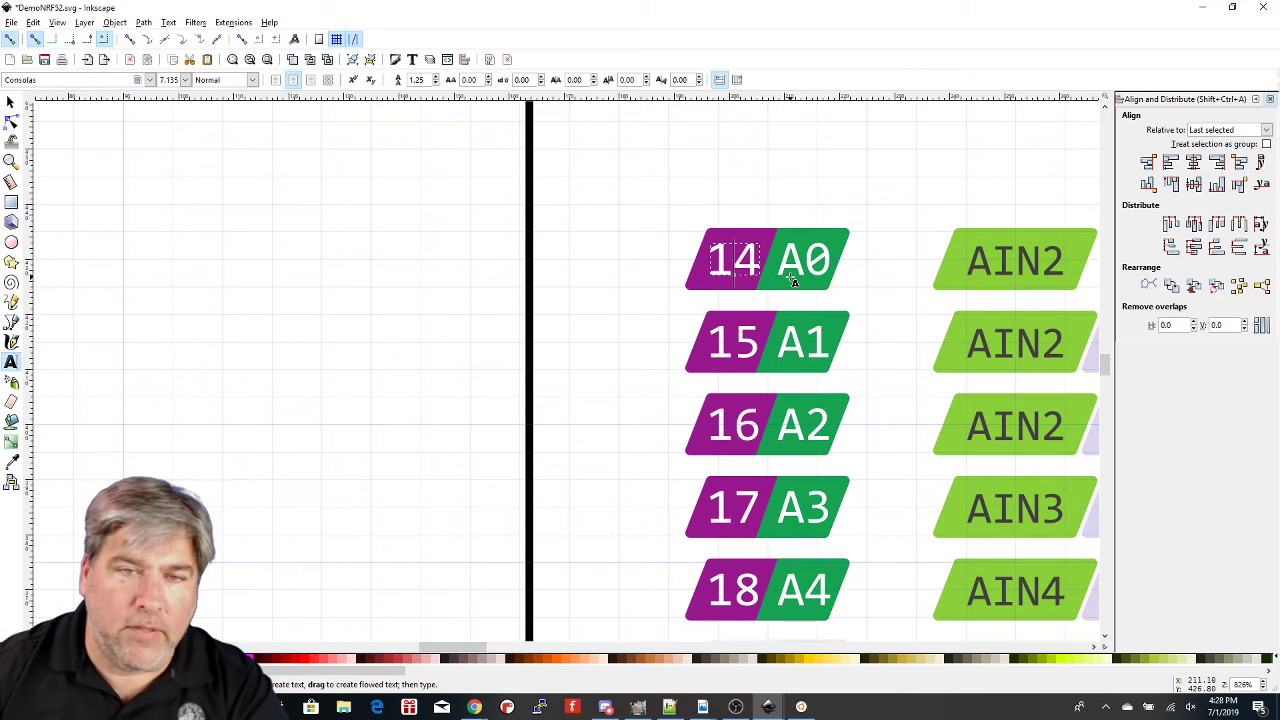
{"action": "key", "text": "BackSpace"}
{"action": "type", "text": "2"}
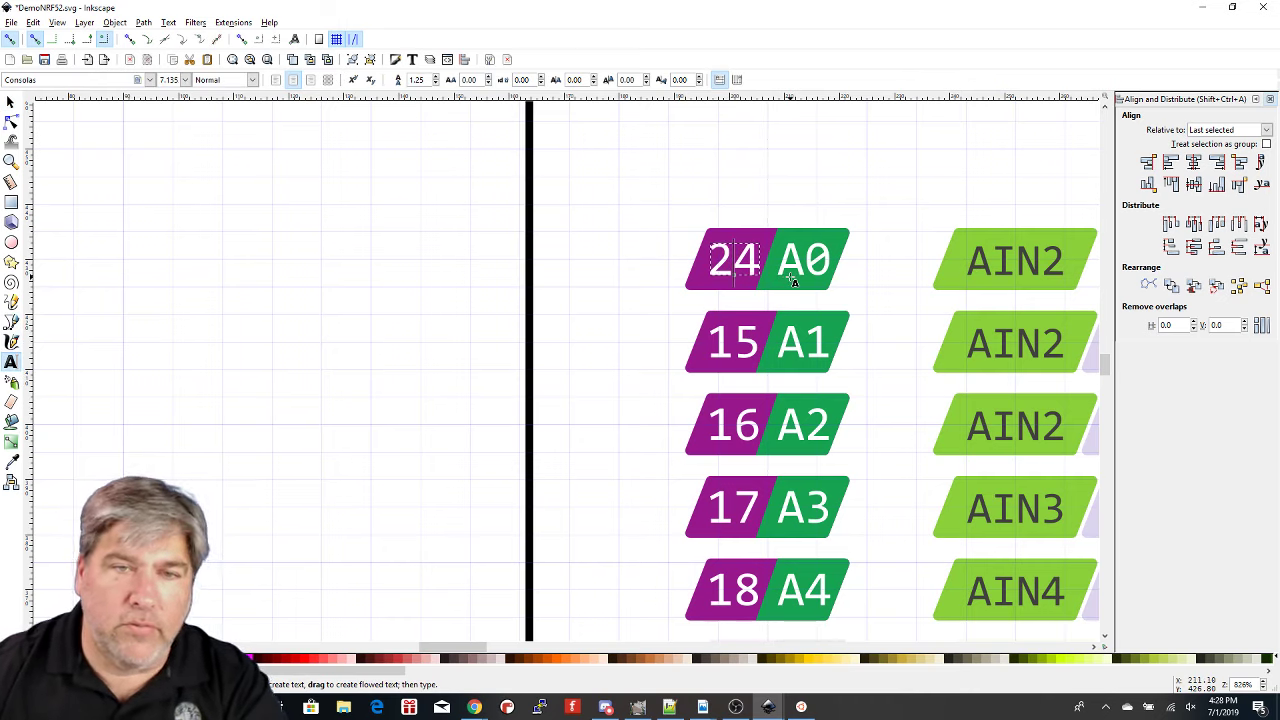
{"action": "key", "text": "BackSpace"}
{"action": "type", "text": "12"}
{"action": "key", "text": "Delete"}
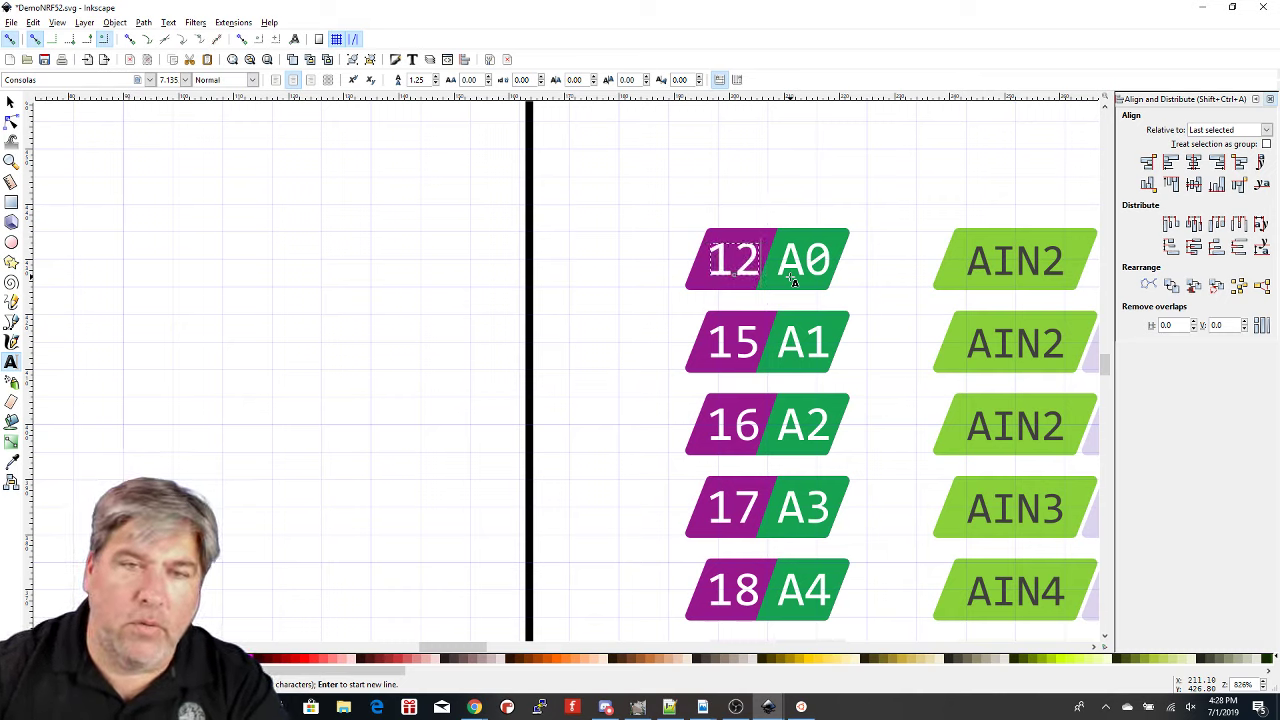
{"action": "left_click", "coordinate": [792, 258]}
{"action": "left_click", "coordinate": [805, 262]}
{"action": "key", "text": "shift+Right"}
{"action": "type", "text": "5"}
{"action": "key", "text": "ctrl+z"}
{"action": "key", "text": "ctrl+z"}
{"action": "key", "text": "ctrl+z"}
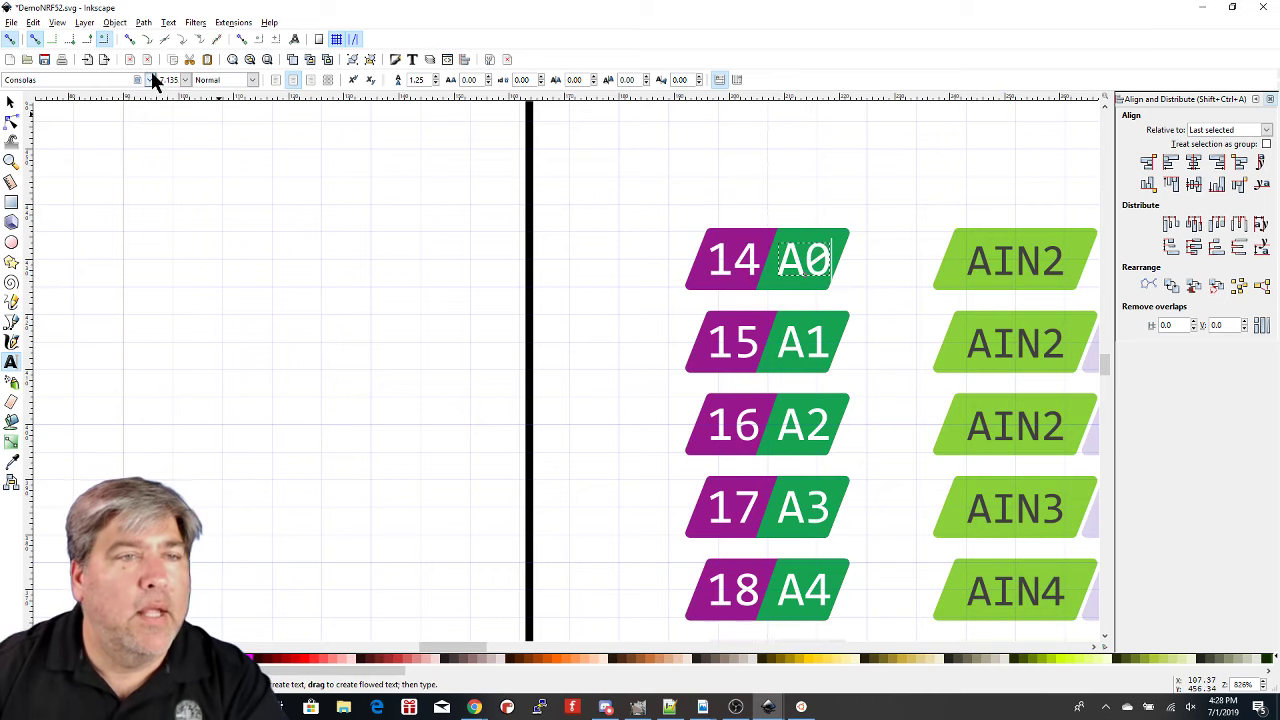
{"action": "left_click", "coordinate": [10, 102]}
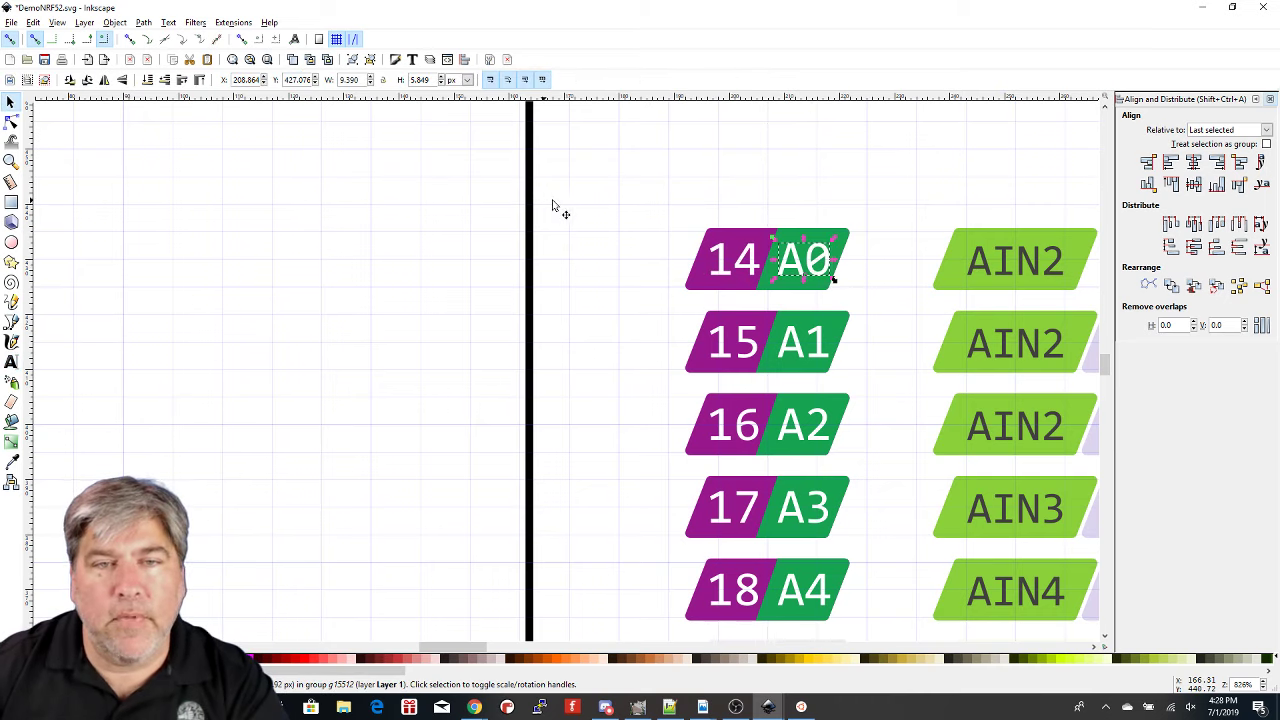
{"action": "left_click", "coordinate": [608, 208]}
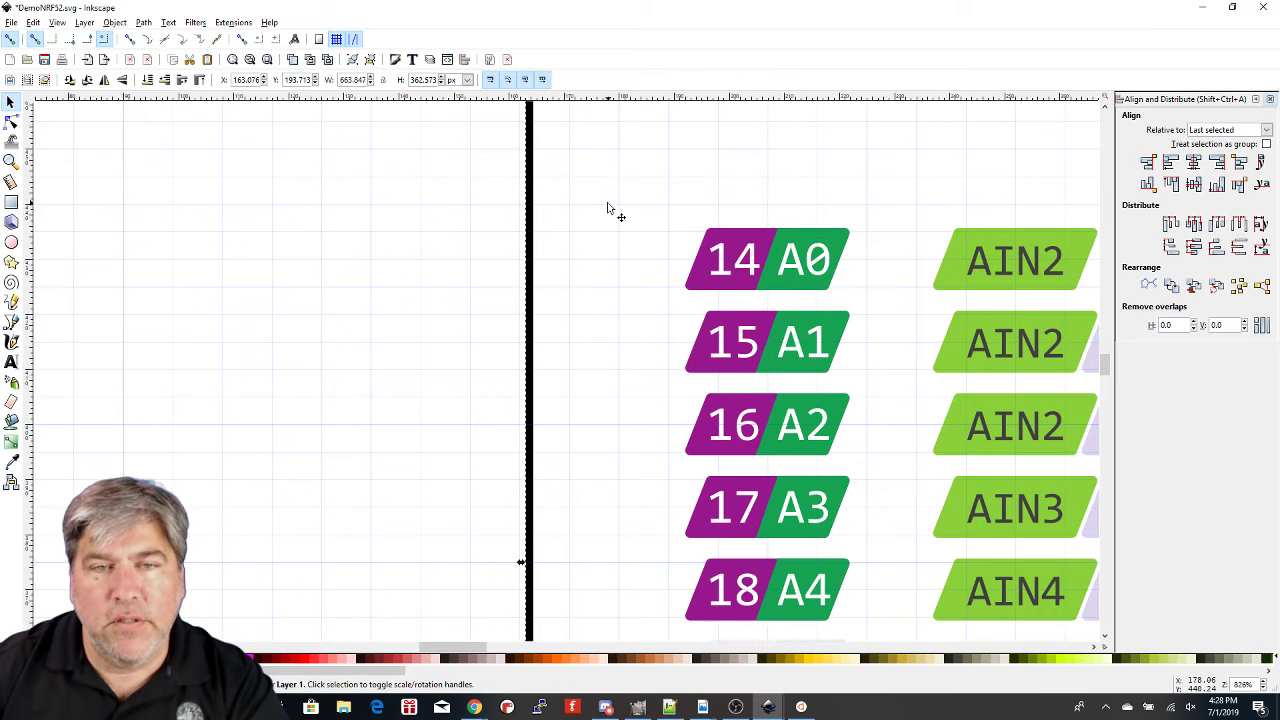
{"action": "left_click", "coordinate": [802, 239]}
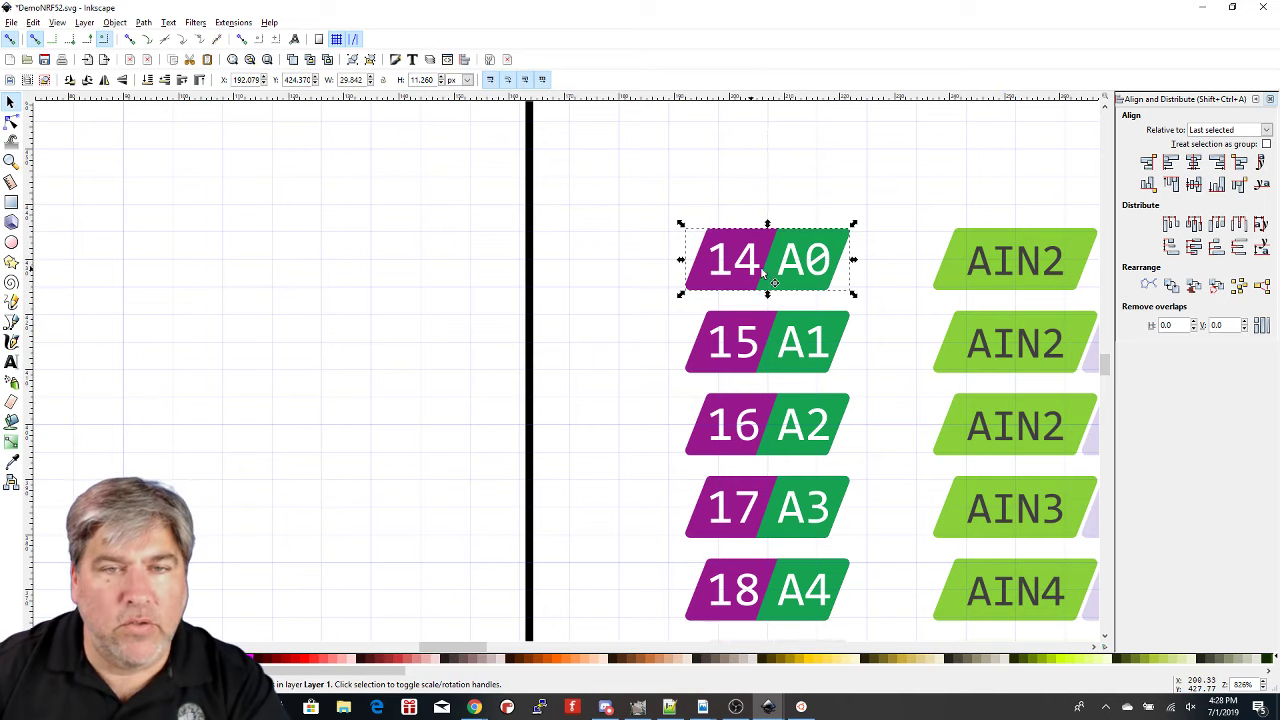
{"action": "left_click", "coordinate": [770, 290], "text": "ctrl"}
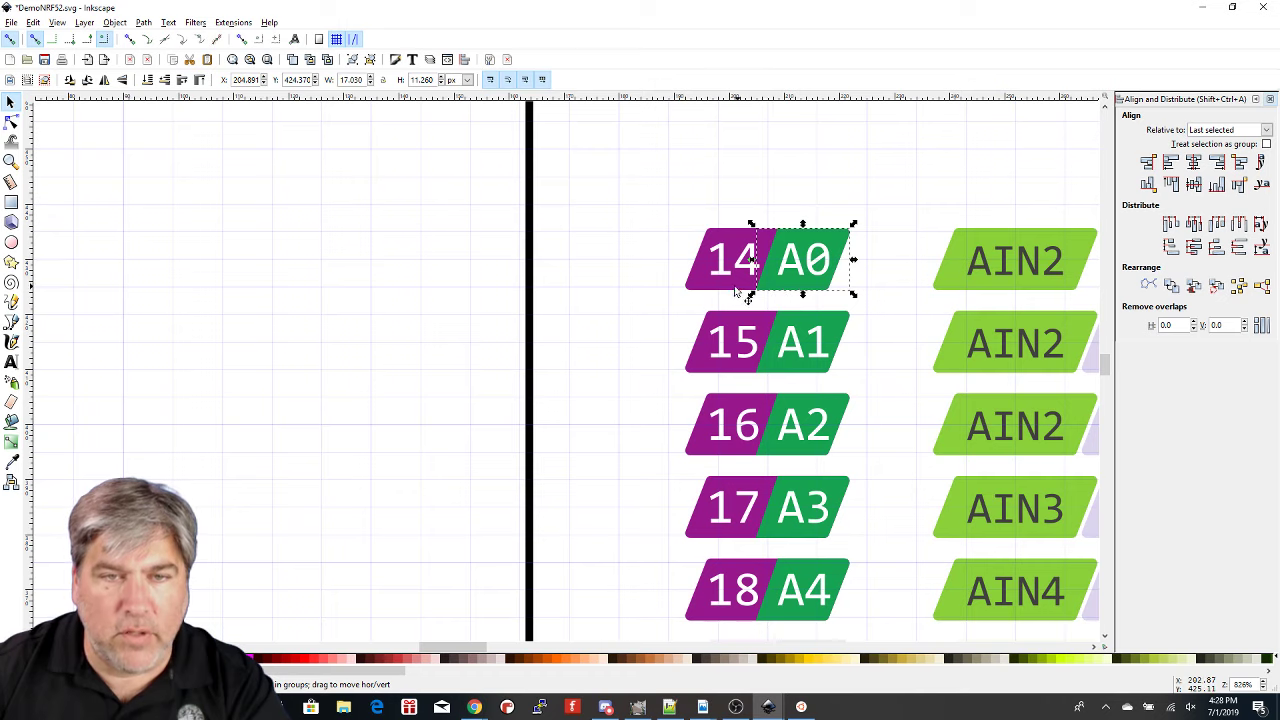
{"action": "left_click", "coordinate": [749, 289]}
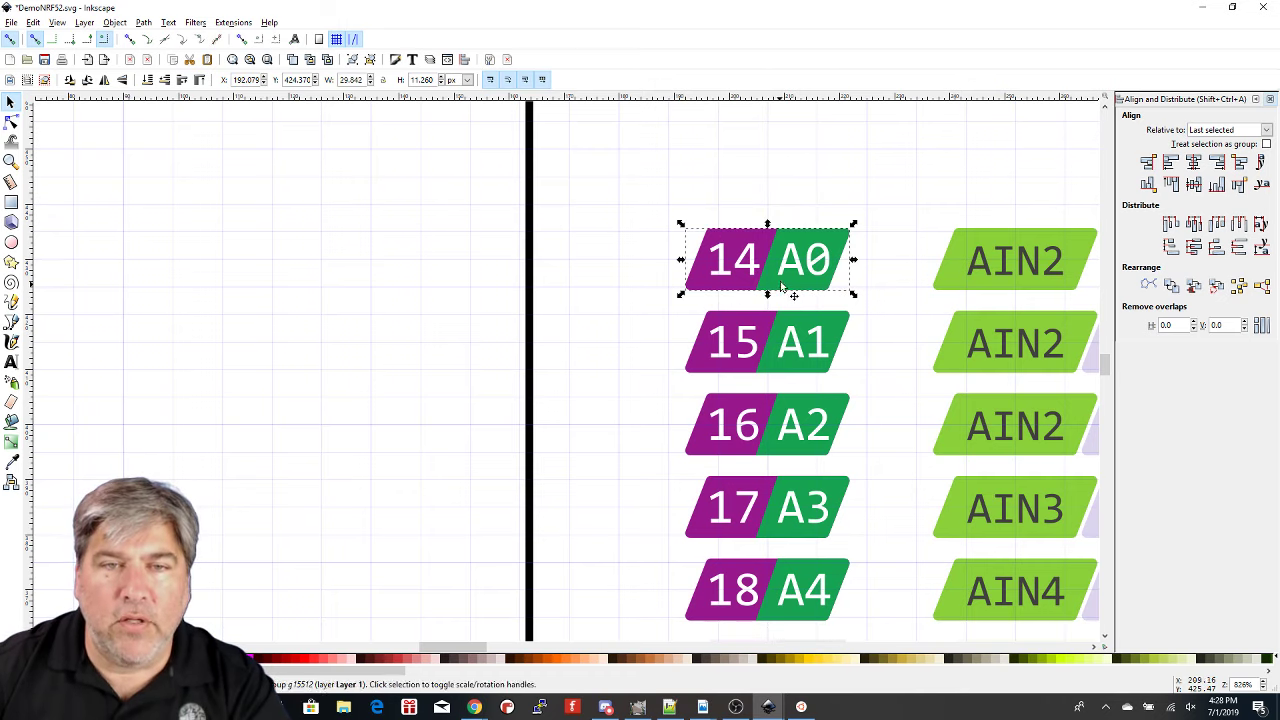
{"action": "left_click", "coordinate": [766, 291]}
{"action": "left_click", "coordinate": [766, 290], "text": "ctrl"}
{"action": "left_click", "coordinate": [701, 285]}
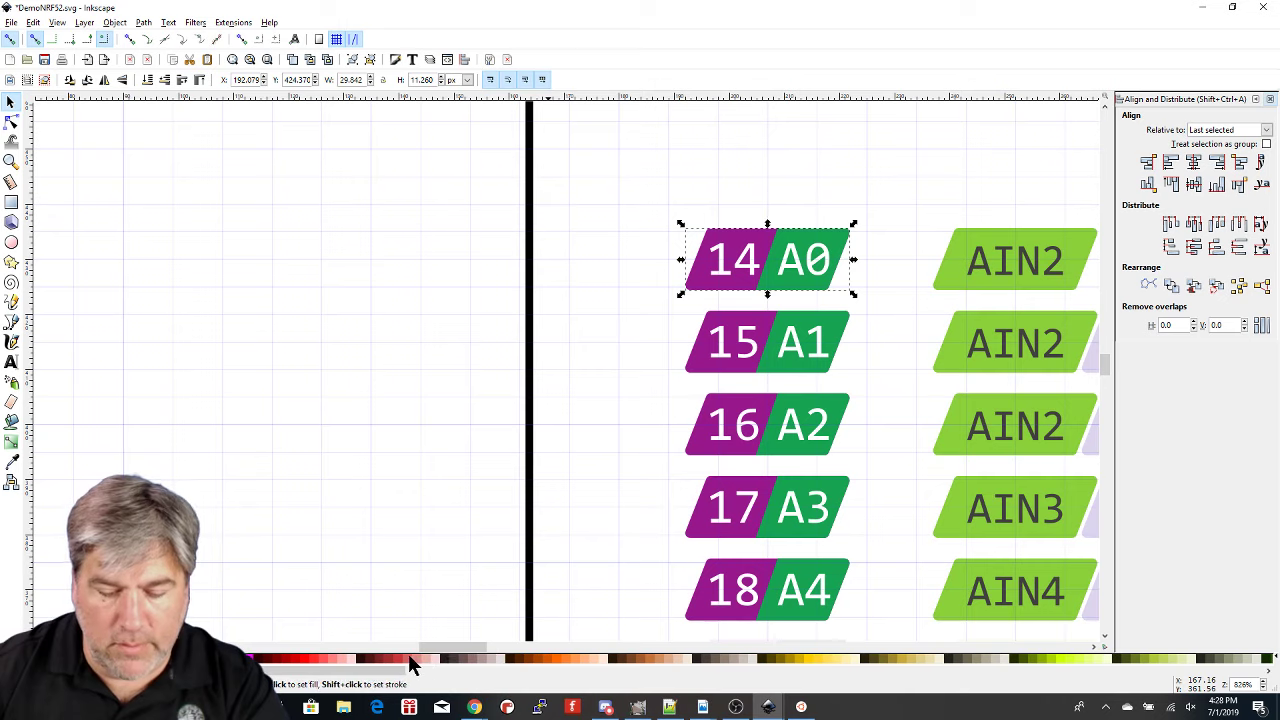
{"action": "left_click", "coordinate": [400, 660]}
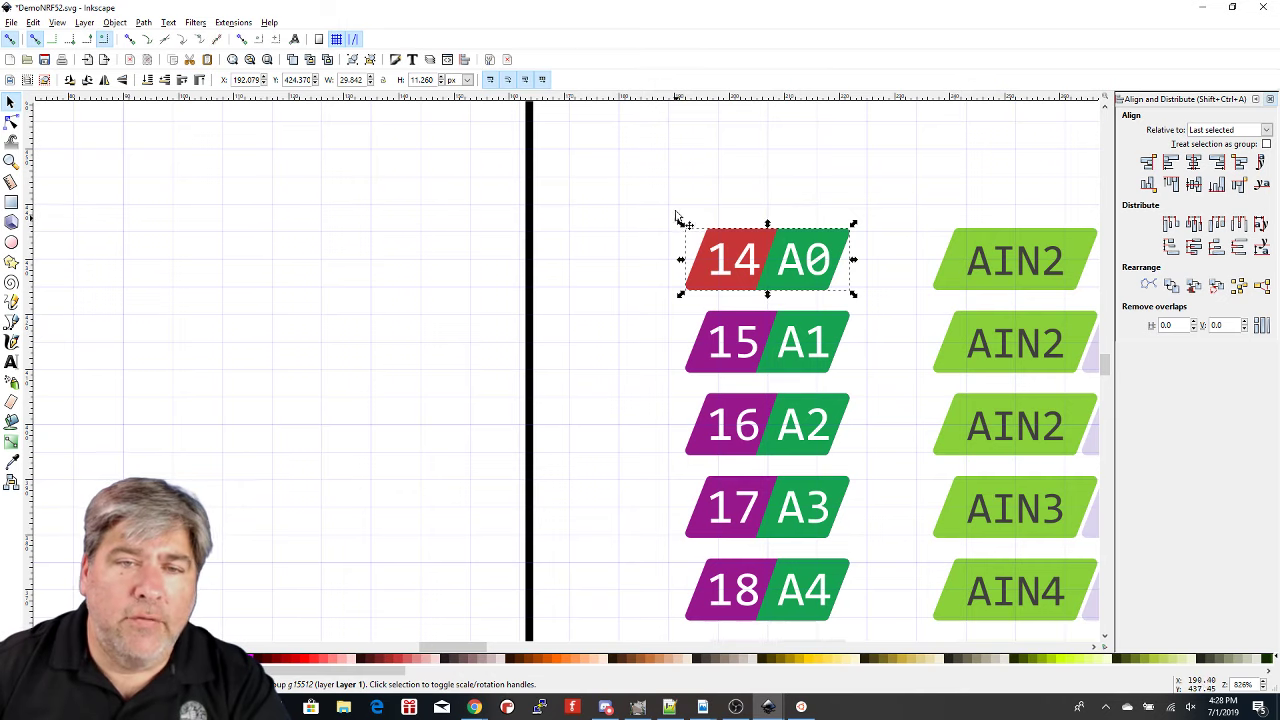
{"action": "left_click", "coordinate": [815, 187]}
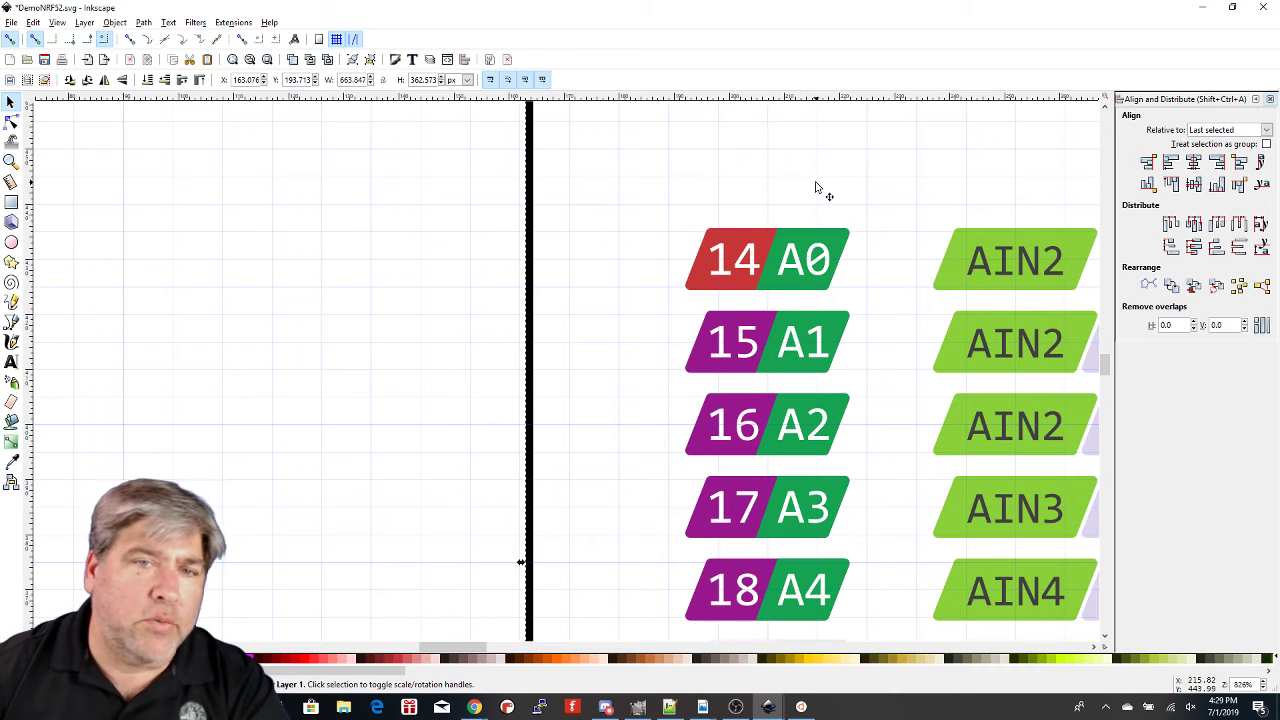
{"action": "key", "text": "ctrl+z"}
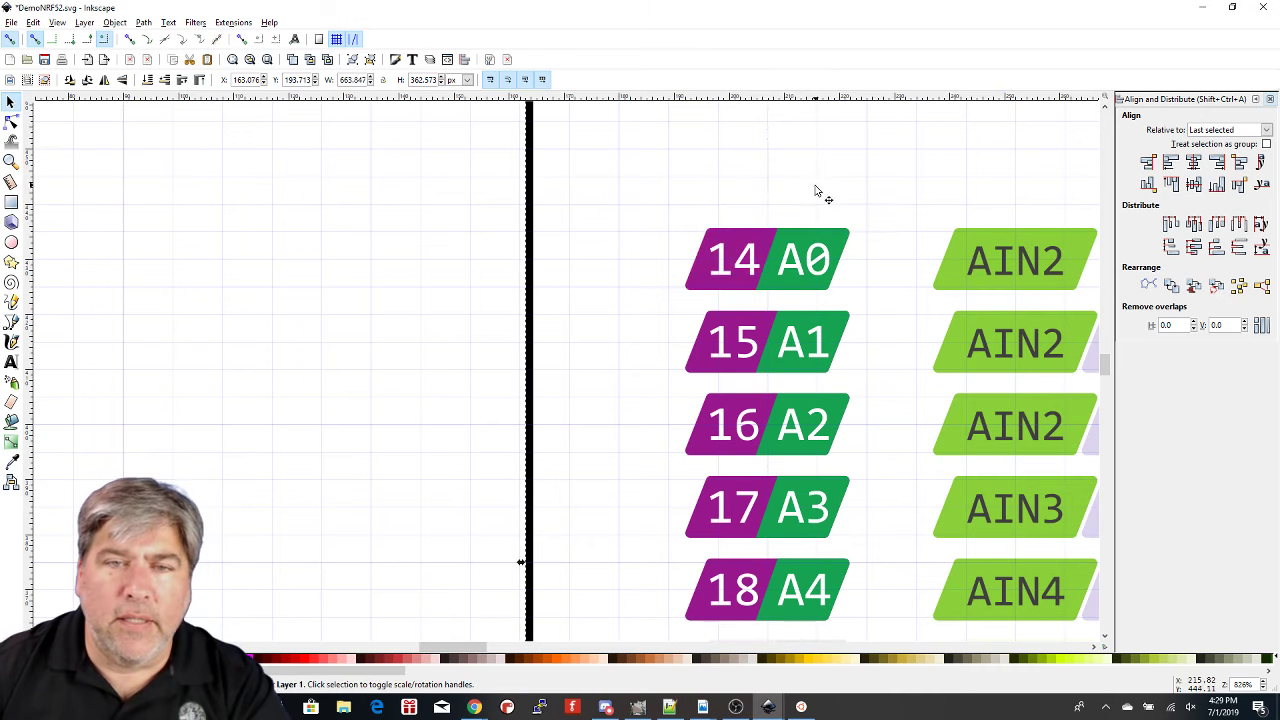
- Move the PB08 '11' label and wavy connector right to X 381.881, Y 393.873, ending on the board pad
{"action": "scroll", "coordinate": [905, 230], "scroll_direction": "down", "scroll_amount": 3}
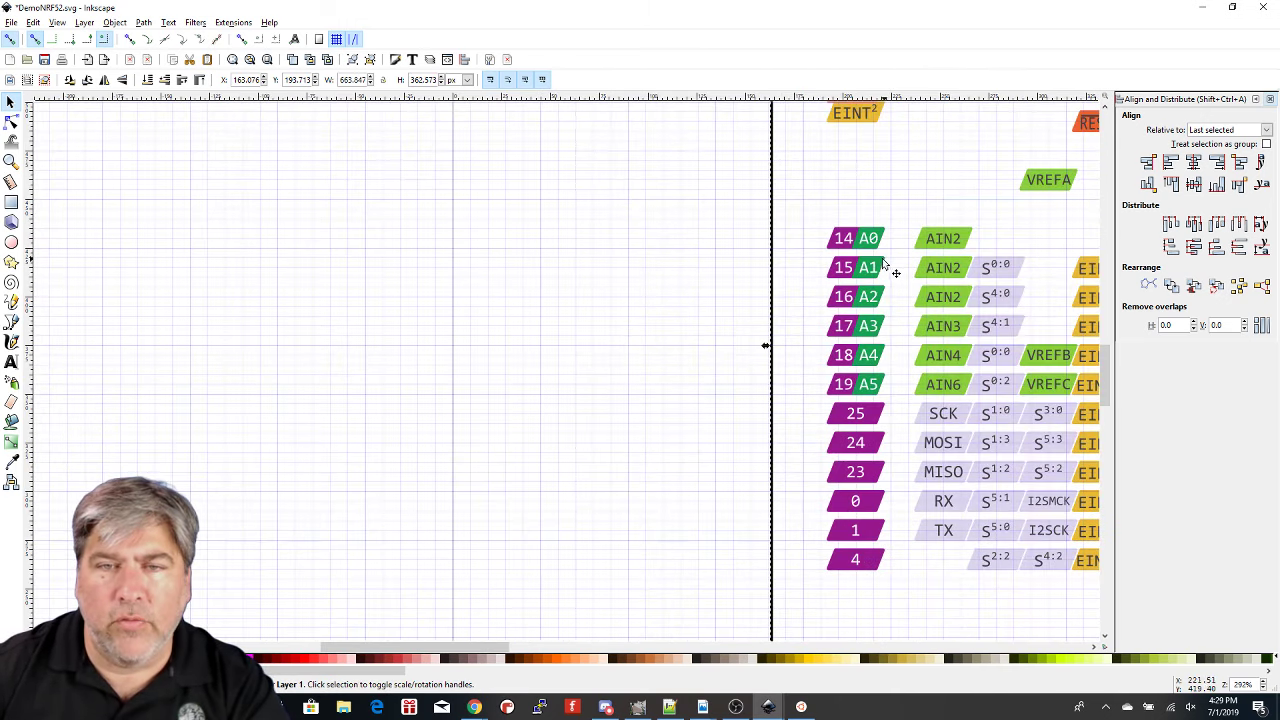
{"action": "scroll", "coordinate": [894, 271], "scroll_direction": "right", "scroll_amount": 6}
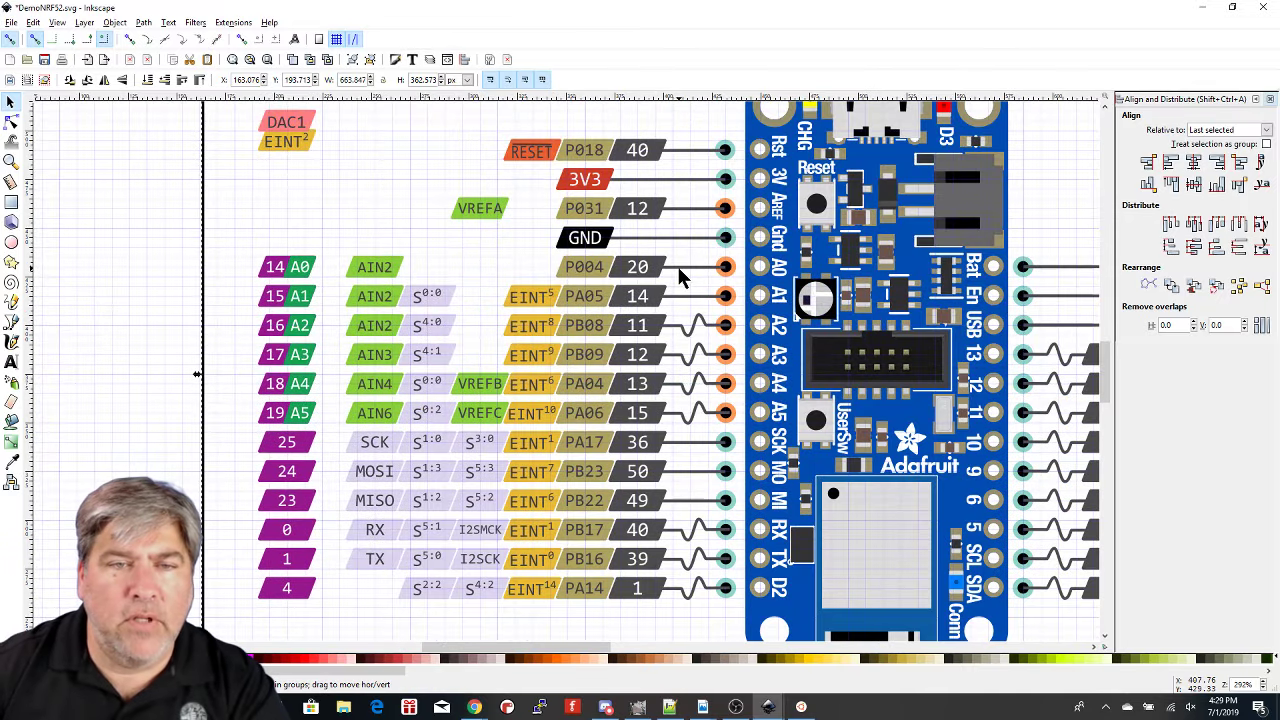
{"action": "scroll", "coordinate": [680, 280], "scroll_direction": "down", "scroll_amount": 2}
{"action": "scroll", "coordinate": [690, 275], "scroll_direction": "up", "scroll_amount": 1}
{"action": "left_click_drag", "start_coordinate": [656, 281], "coordinate": [543, 289]}
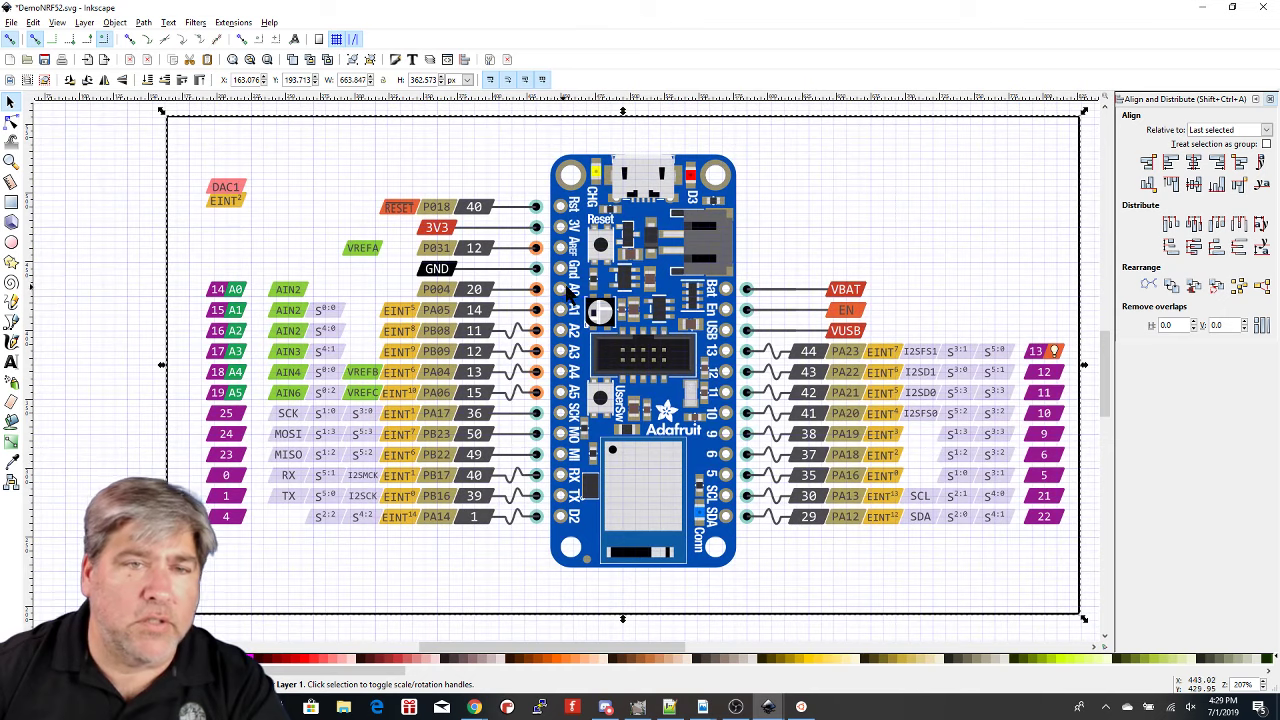
{"action": "left_click", "coordinate": [505, 340]}
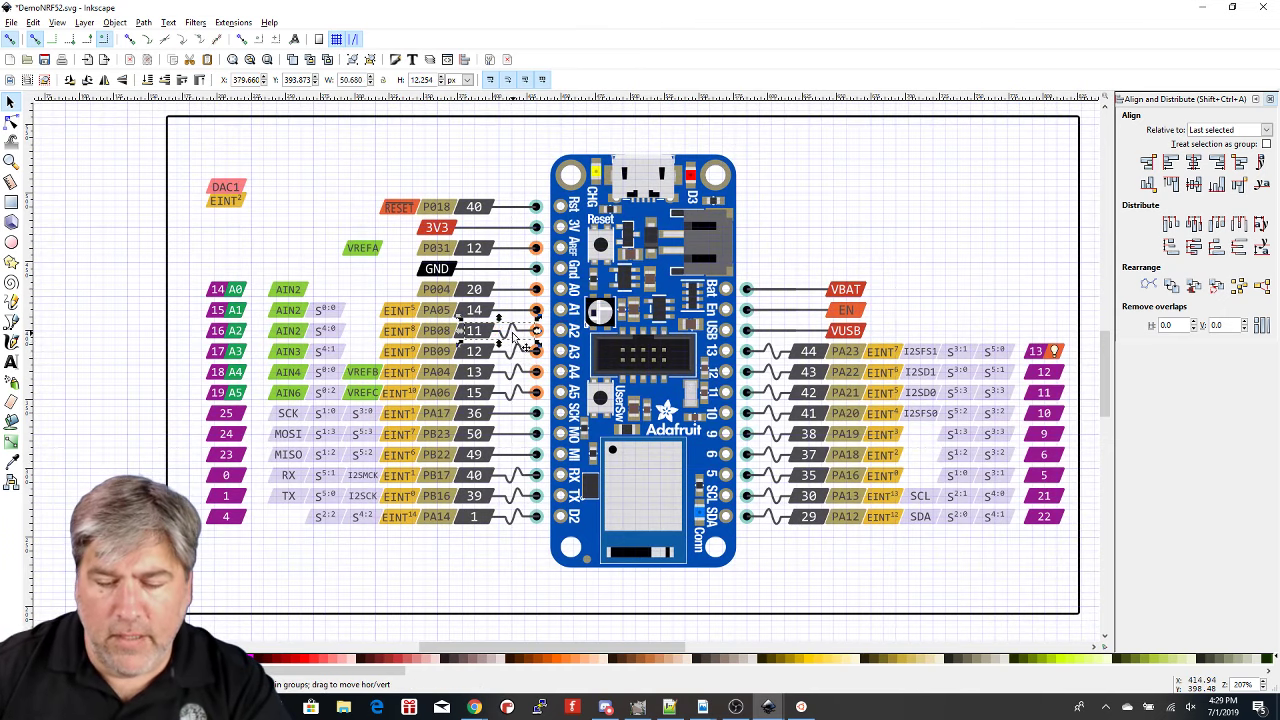
{"action": "scroll", "coordinate": [516, 338], "scroll_direction": "up", "scroll_amount": 3, "text": "ctrl"}
{"action": "scroll", "coordinate": [520, 334], "scroll_direction": "up", "scroll_amount": 1, "text": "ctrl"}
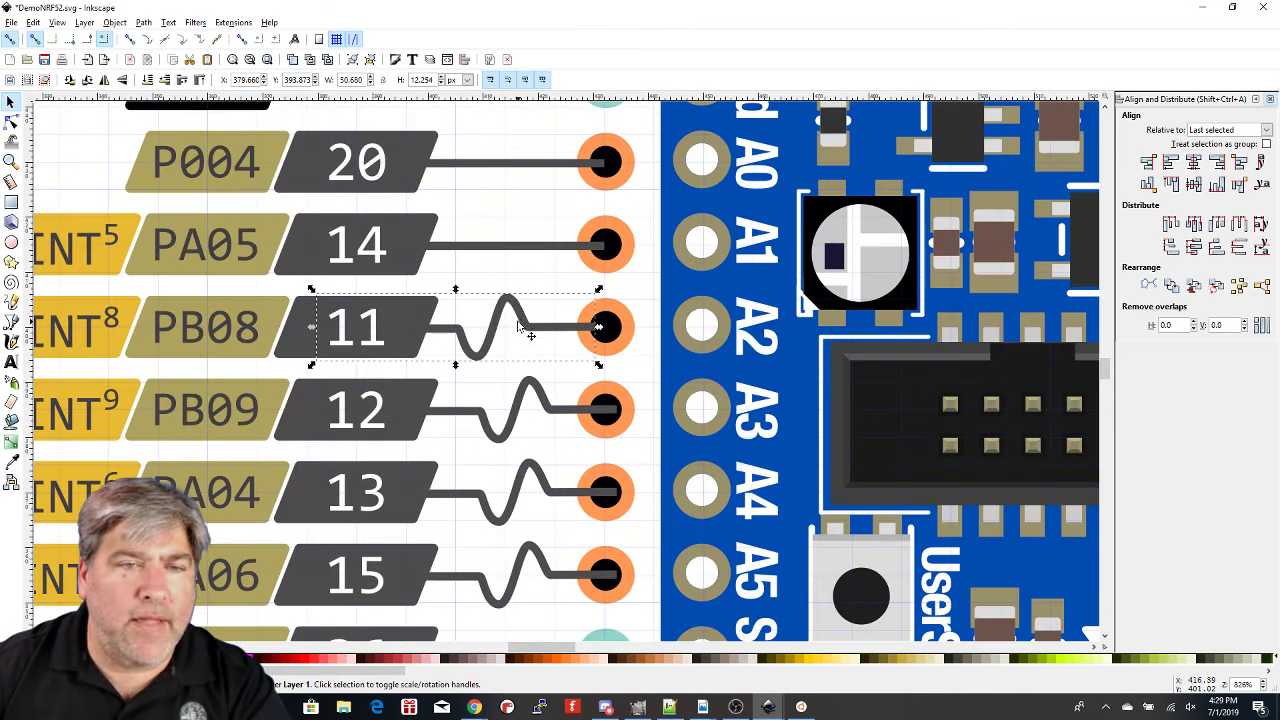
{"action": "left_click_drag", "start_coordinate": [518, 325], "coordinate": [558, 336]}
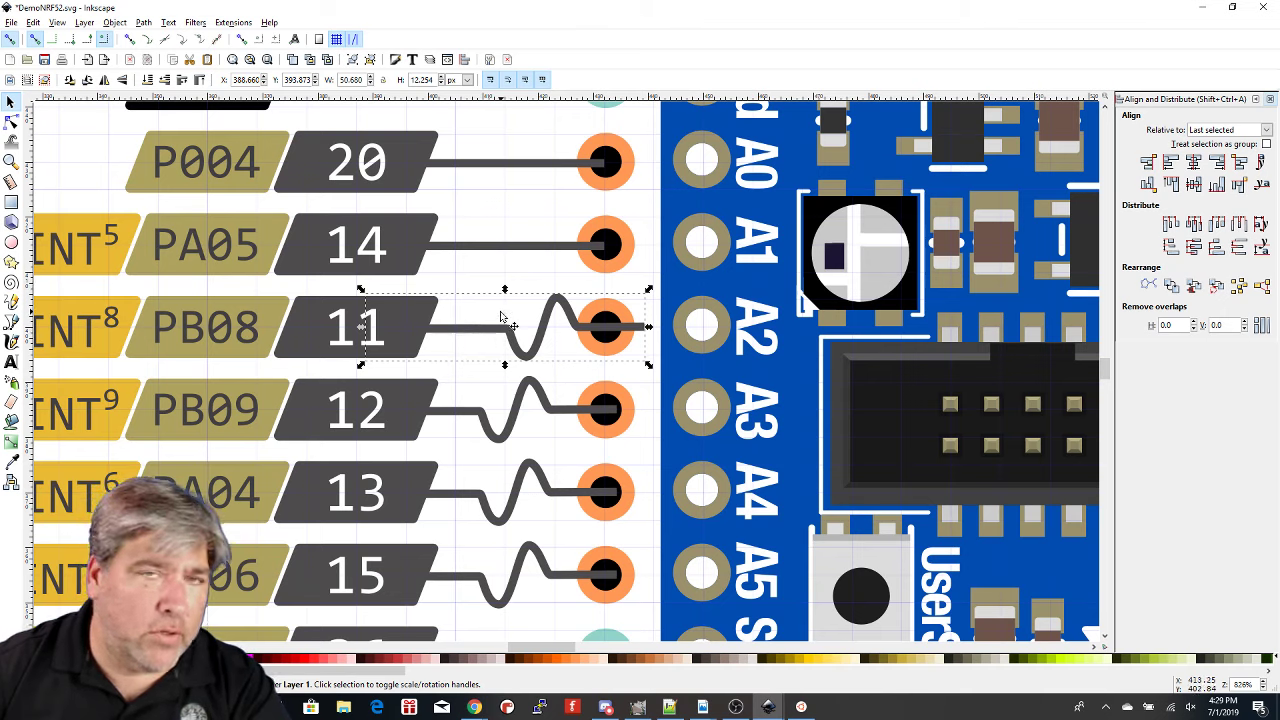
{"action": "mouse_move", "coordinate": [512, 346]}
{"action": "left_mouse_down"}
{"action": "mouse_move", "coordinate": [440, 346]}
{"action": "mouse_move", "coordinate": [470, 346]}
{"action": "left_mouse_up"}
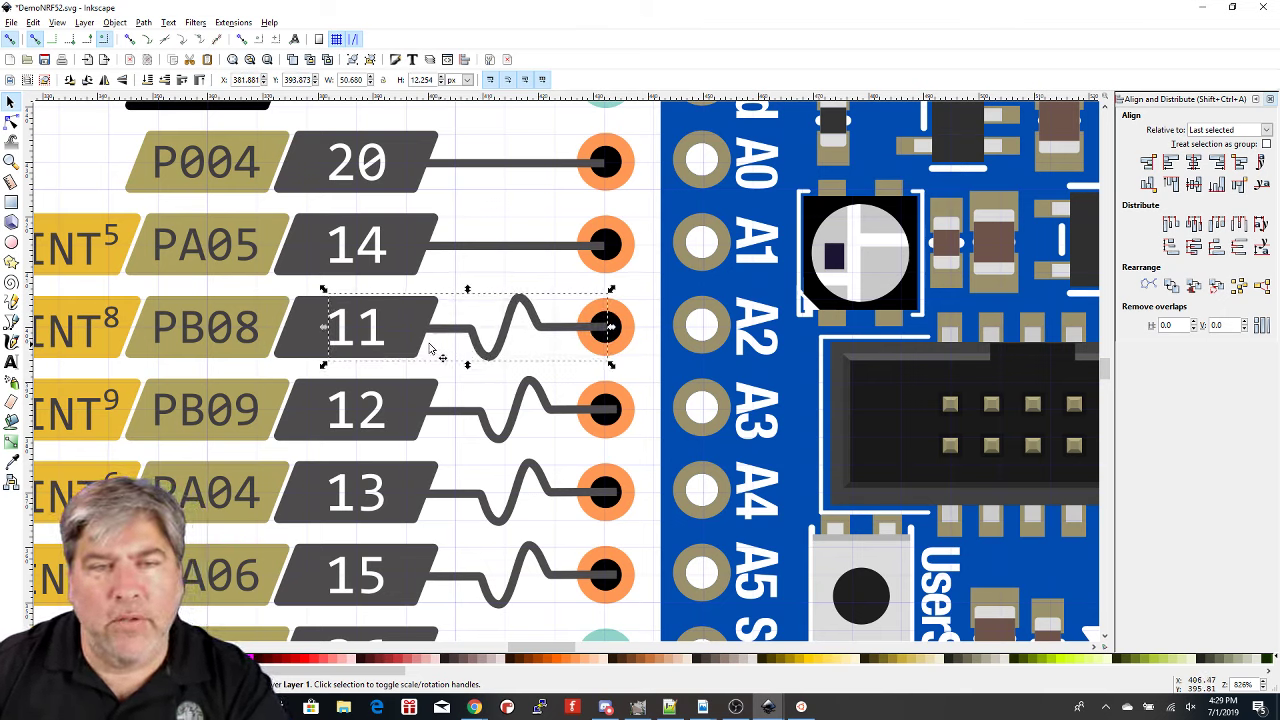
{"action": "scroll", "coordinate": [565, 300], "scroll_direction": "down", "scroll_amount": 1}
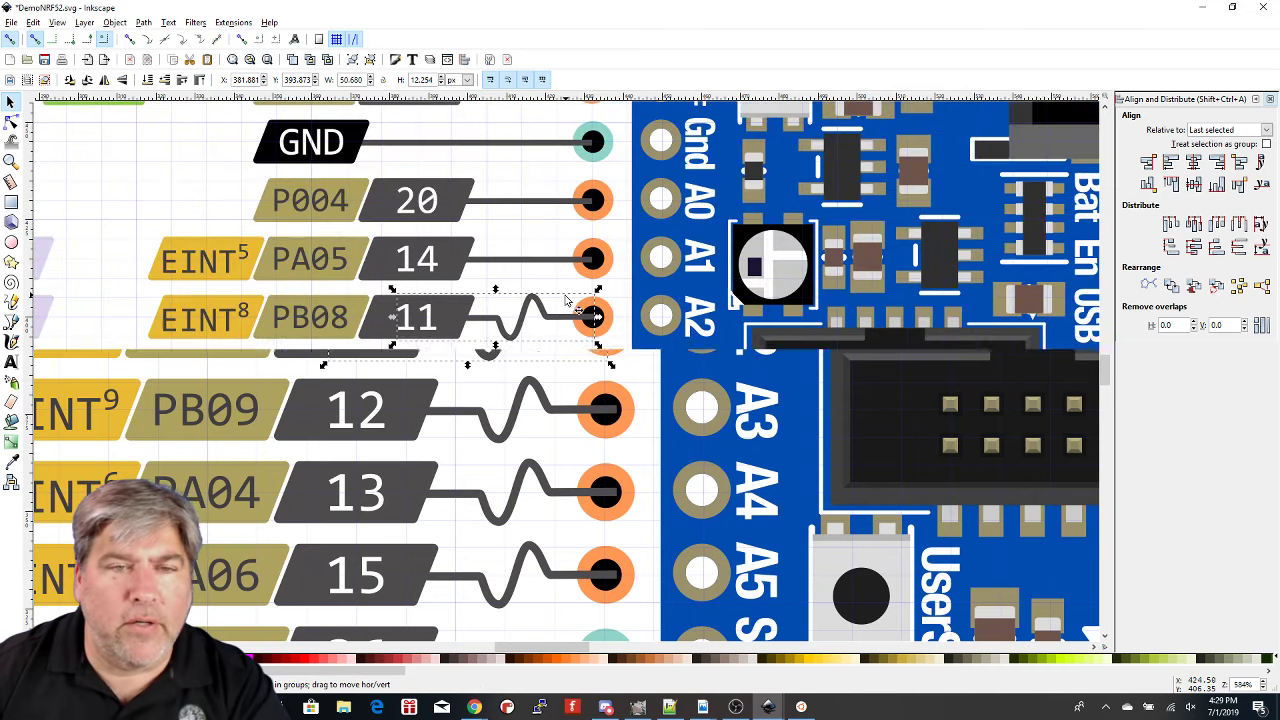
{"action": "scroll", "coordinate": [567, 300], "scroll_direction": "down", "scroll_amount": 3}
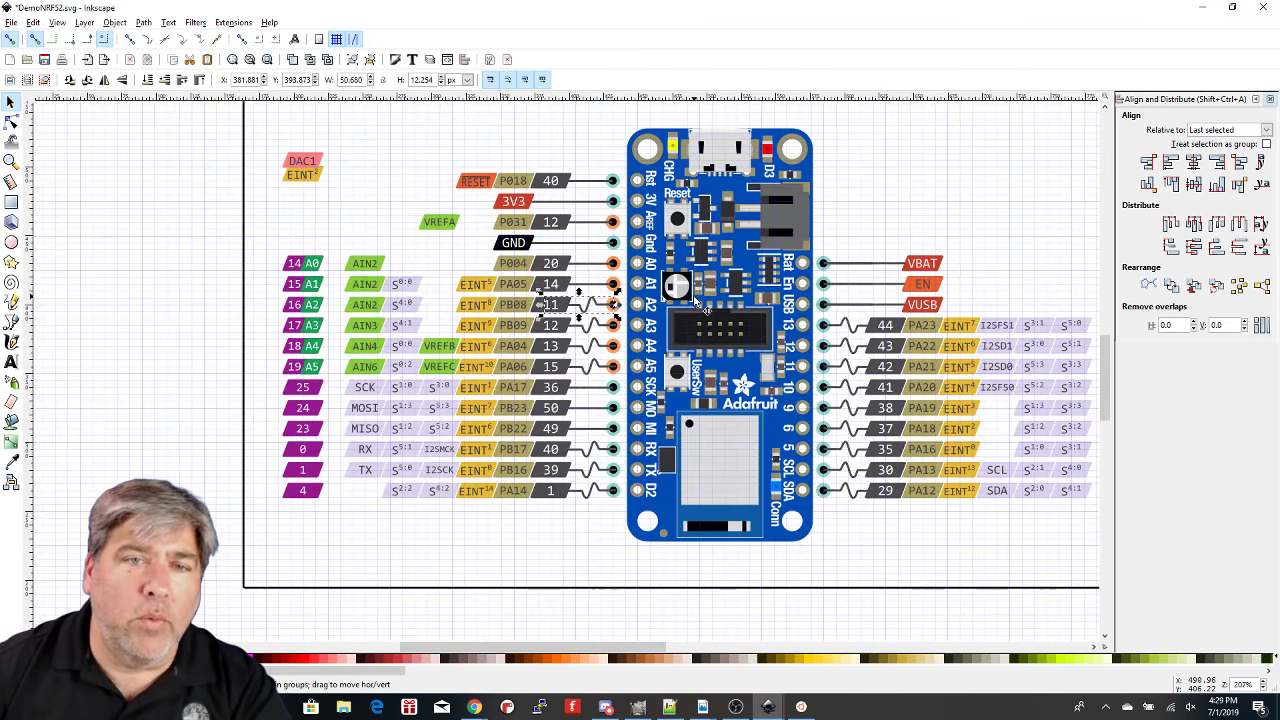
{"action": "left_click", "coordinate": [890, 208]}
{"action": "scroll", "coordinate": [759, 241], "scroll_direction": "right", "scroll_amount": 3}
{"action": "scroll", "coordinate": [740, 242], "scroll_direction": "up", "scroll_amount": 1}
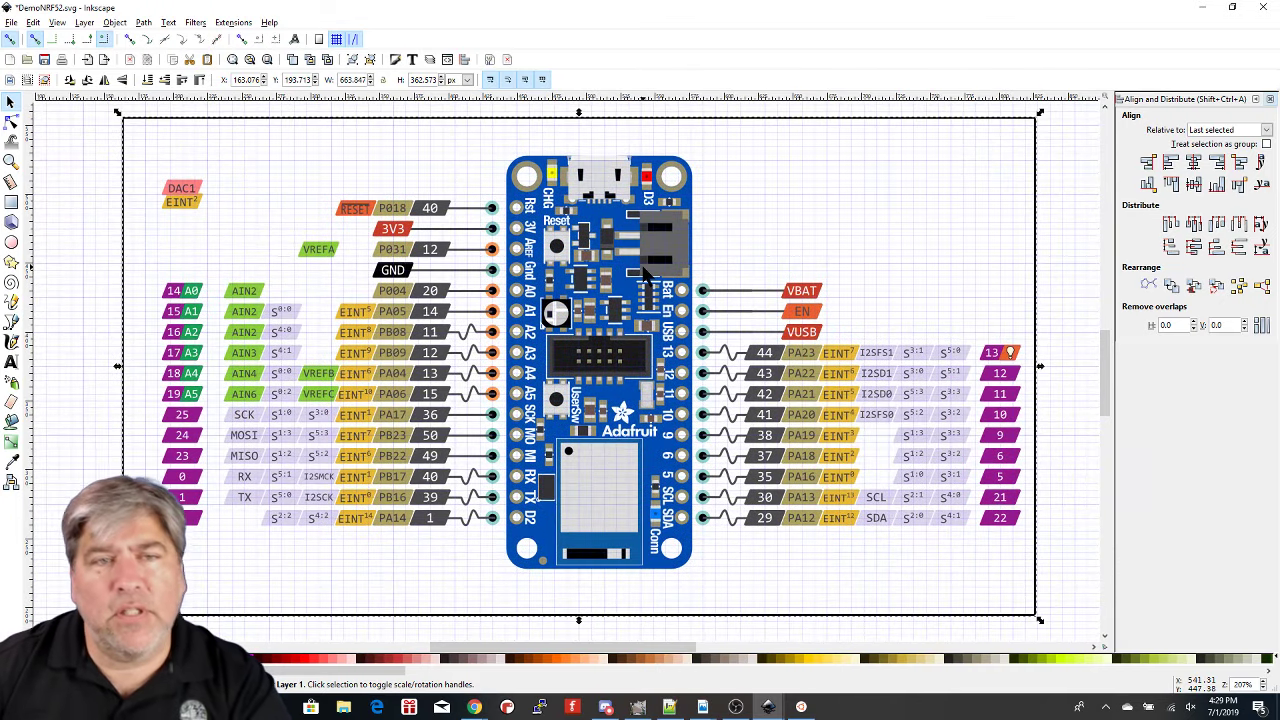